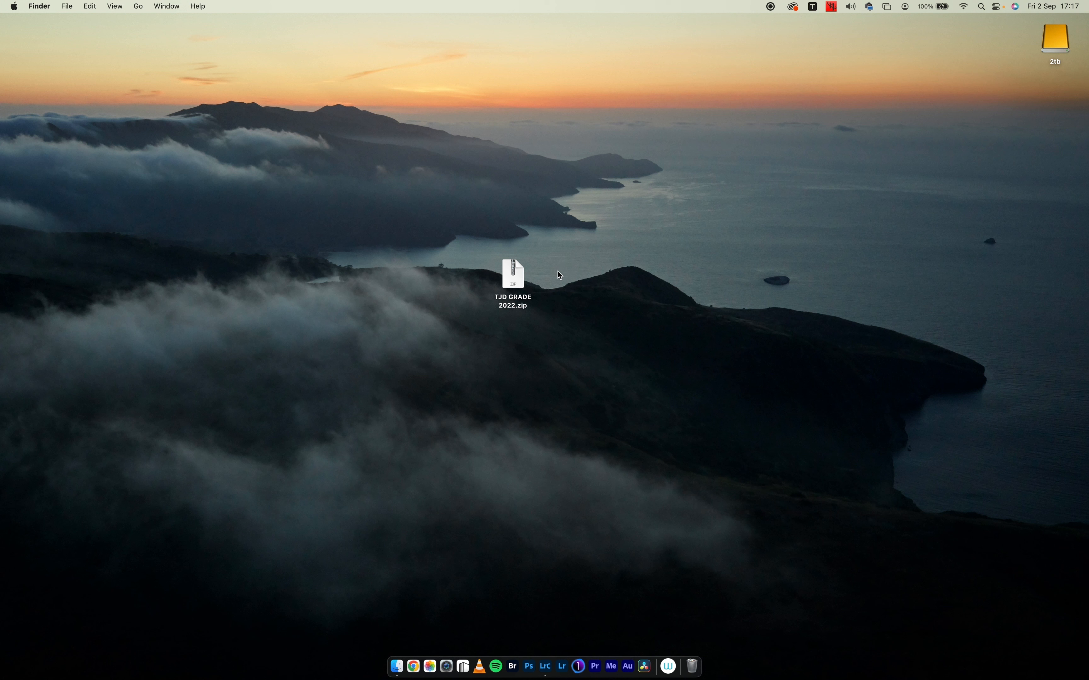
# Extract TJD GRADE 2022.zip on the desktop and open the tjd wedding grade folder inside the extracted folder.
pyautogui.moveTo(506, 276); pyautogui.dragTo(505, 245)
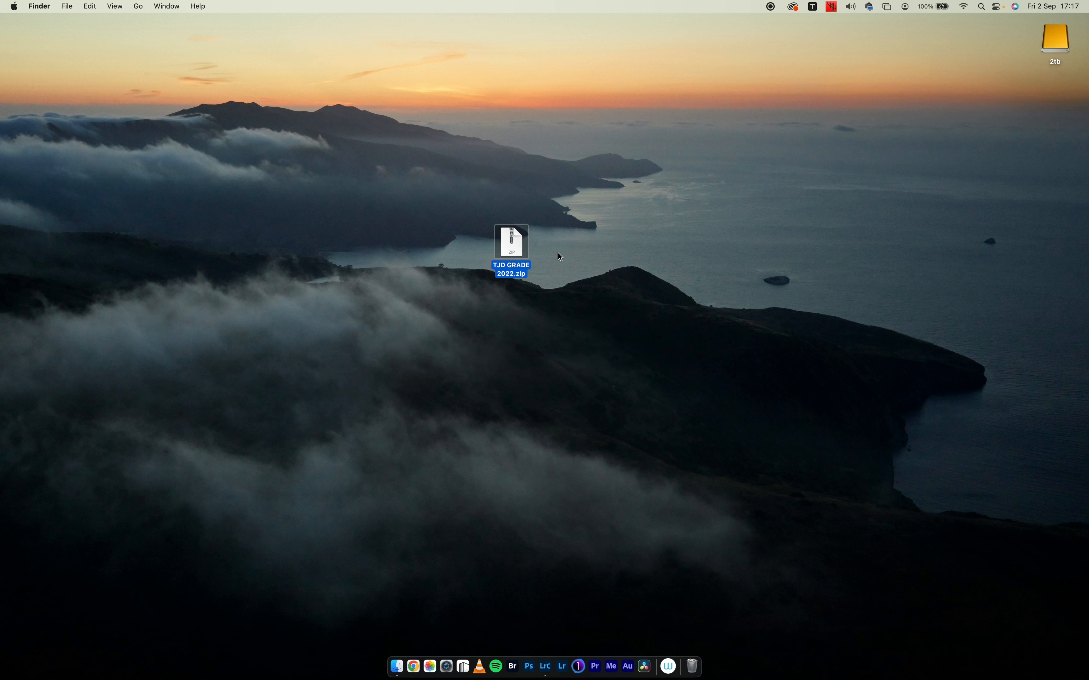
pyautogui.doubleClick(517, 257)
pyautogui.moveTo(517, 257); pyautogui.dragTo(445, 233)
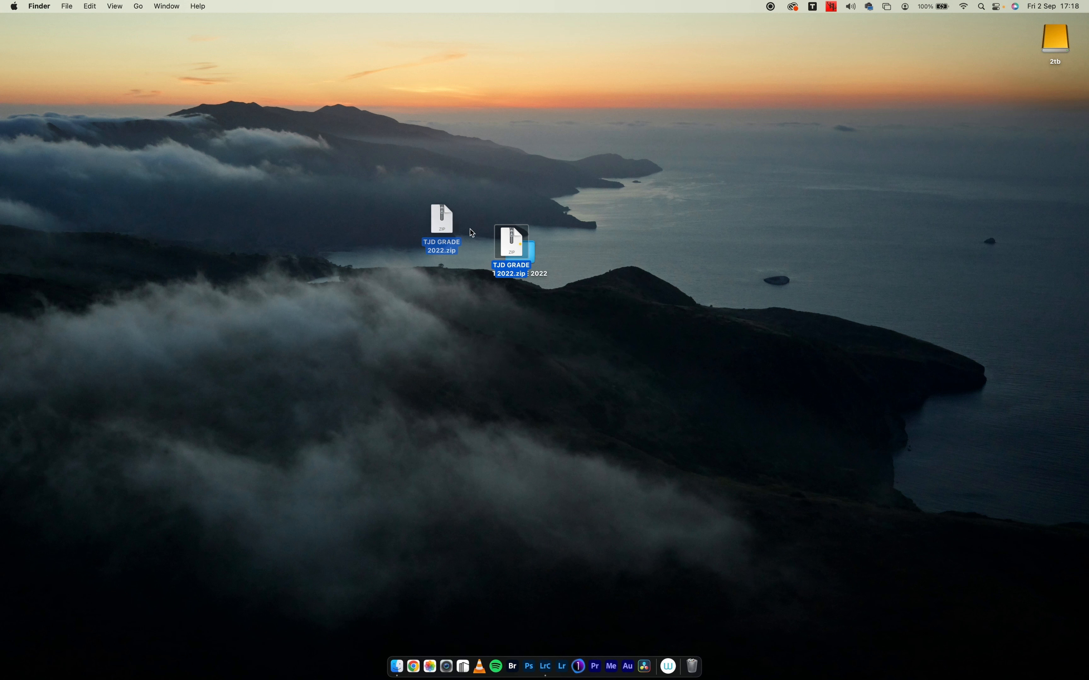
pyautogui.click(524, 257)
pyautogui.doubleClick(525, 258)
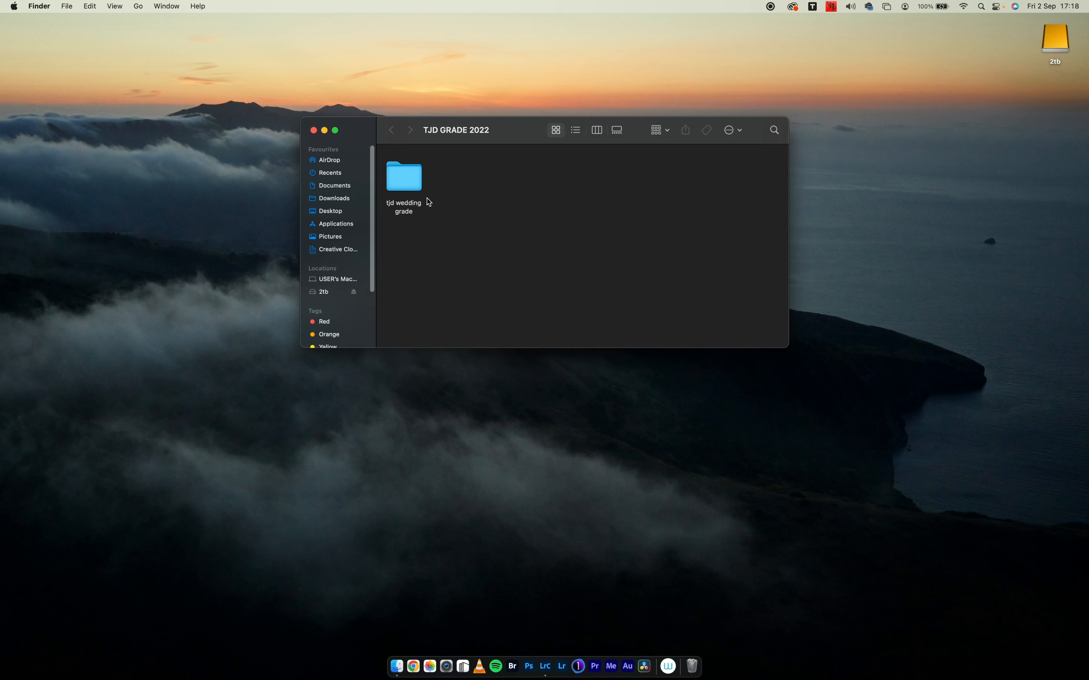
pyautogui.doubleClick(404, 176)
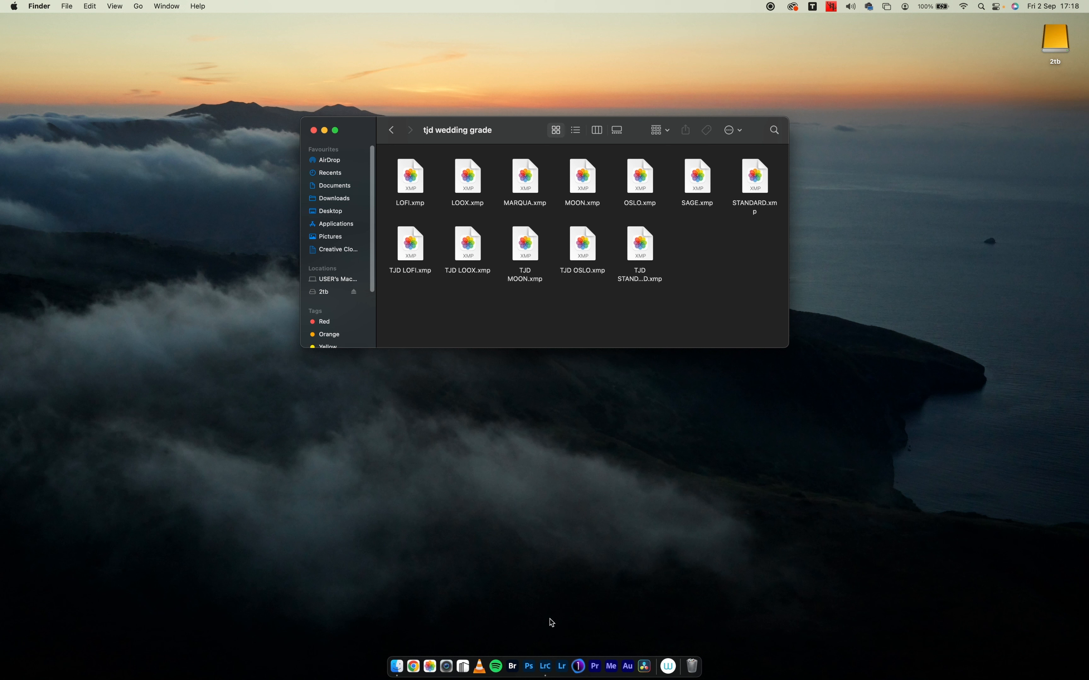
# Switch to Lightroom Classic, look through the library's photo grid, and open ANS_0216.CR3 for developing.
pyautogui.click(546, 660)
pyautogui.press('g')
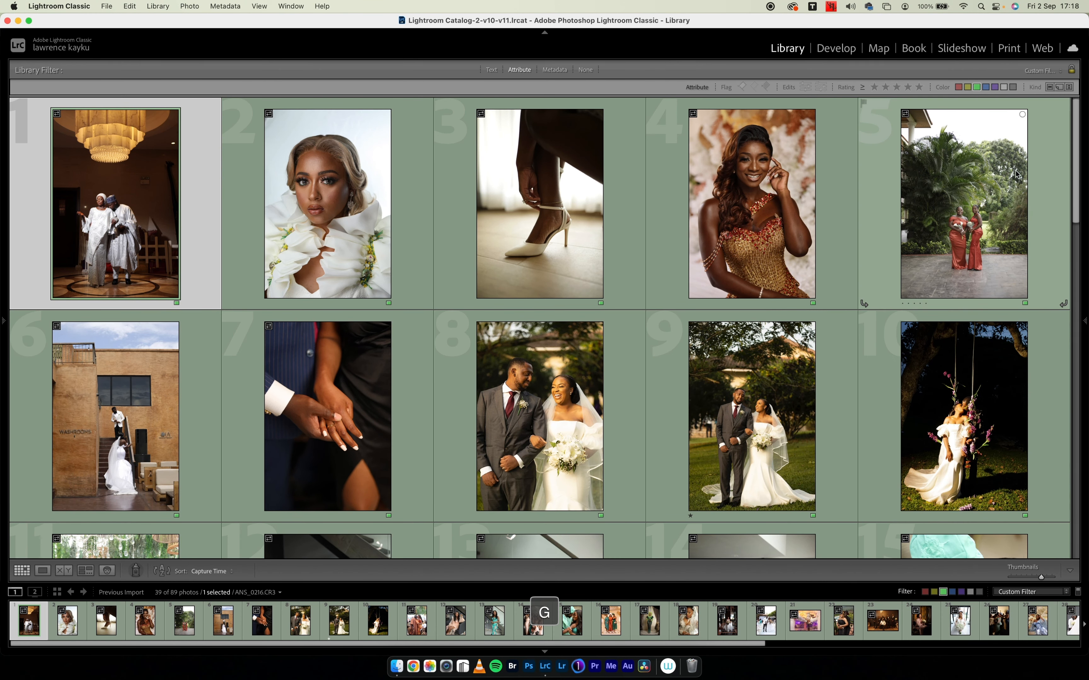
pyautogui.moveTo(1075, 146); pyautogui.dragTo(1079, 404)
pyautogui.scroll(-8, 1056, 470)
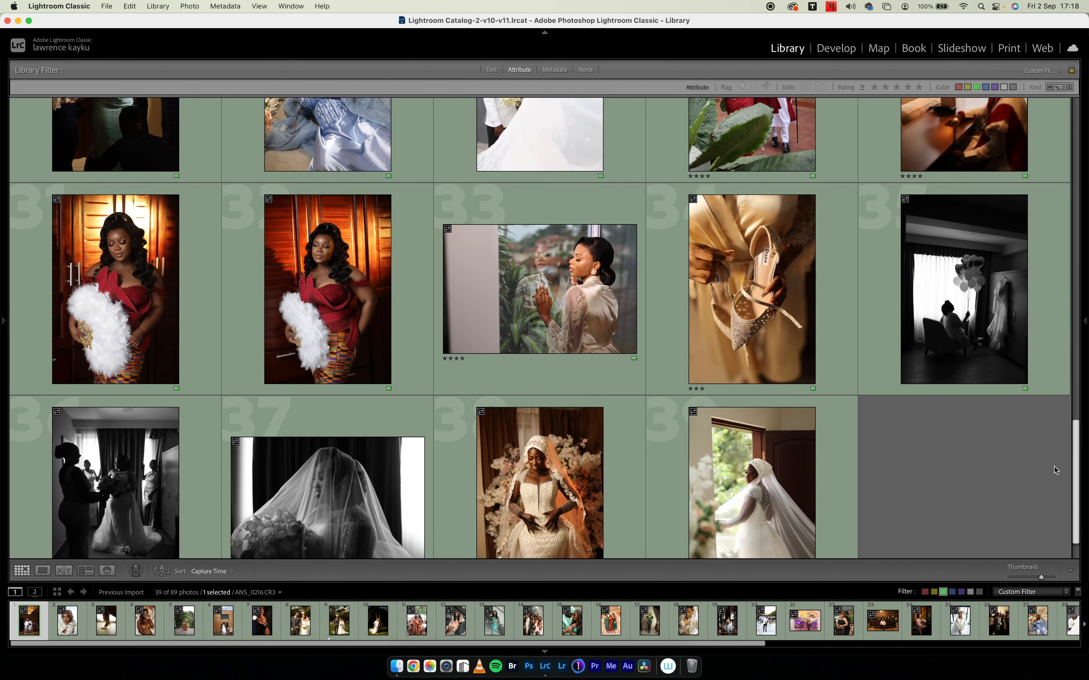
pyautogui.scroll(10, 1056, 470)
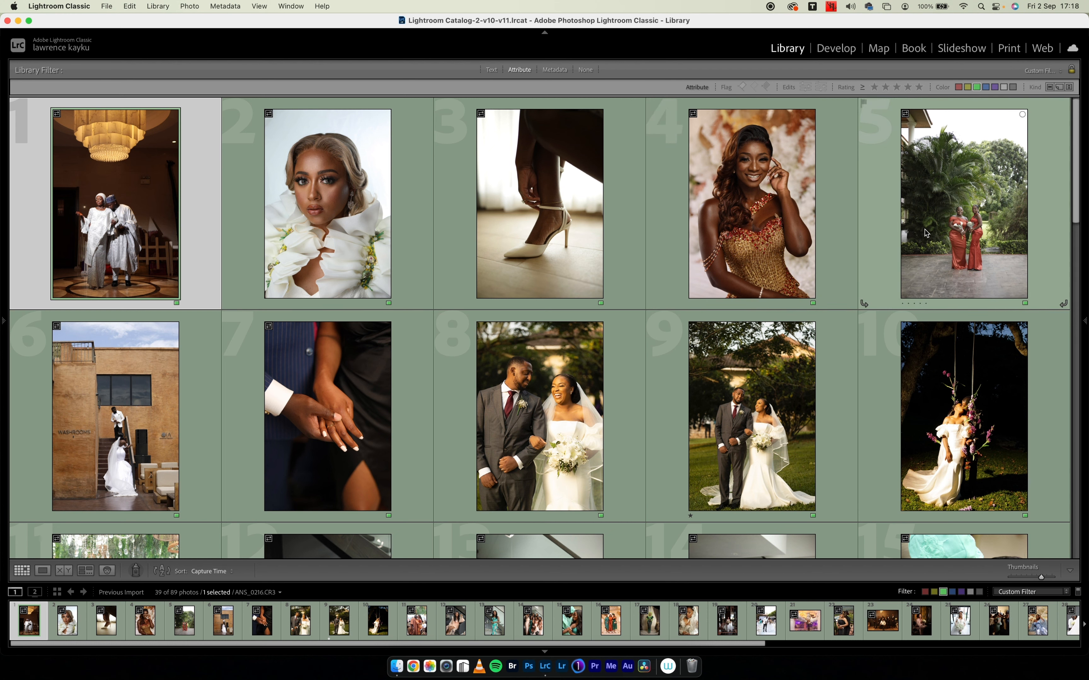
pyautogui.moveTo(1077, 161); pyautogui.dragTo(996, 155)
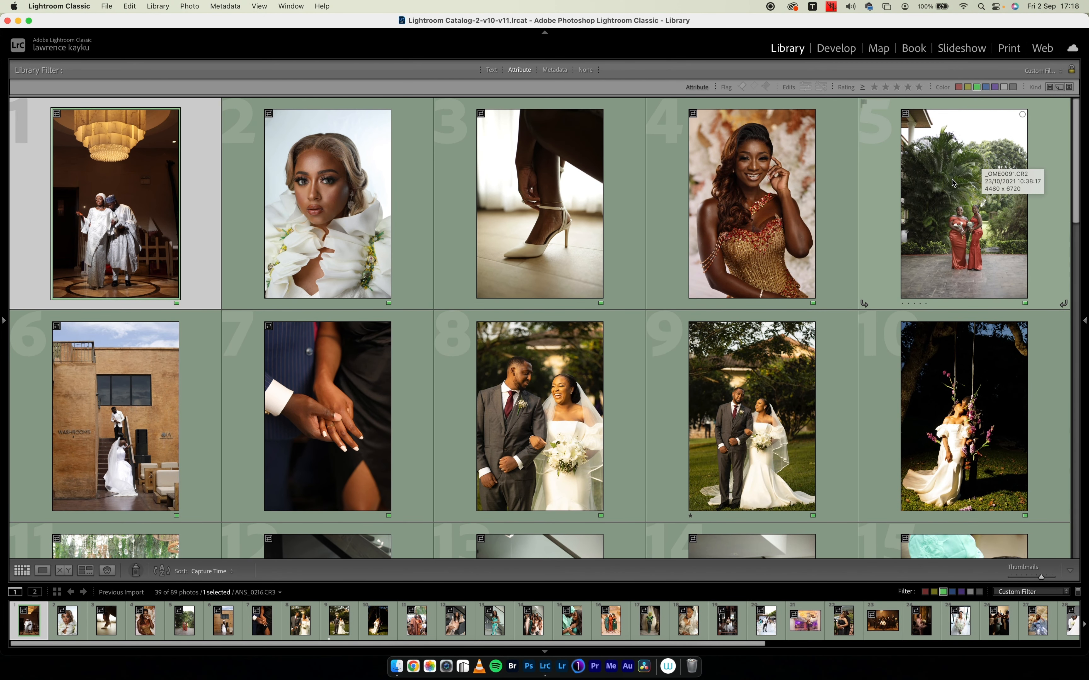
pyautogui.moveTo(1075, 167); pyautogui.dragTo(1031, 483)
pyautogui.scroll(15, 1030, 477)
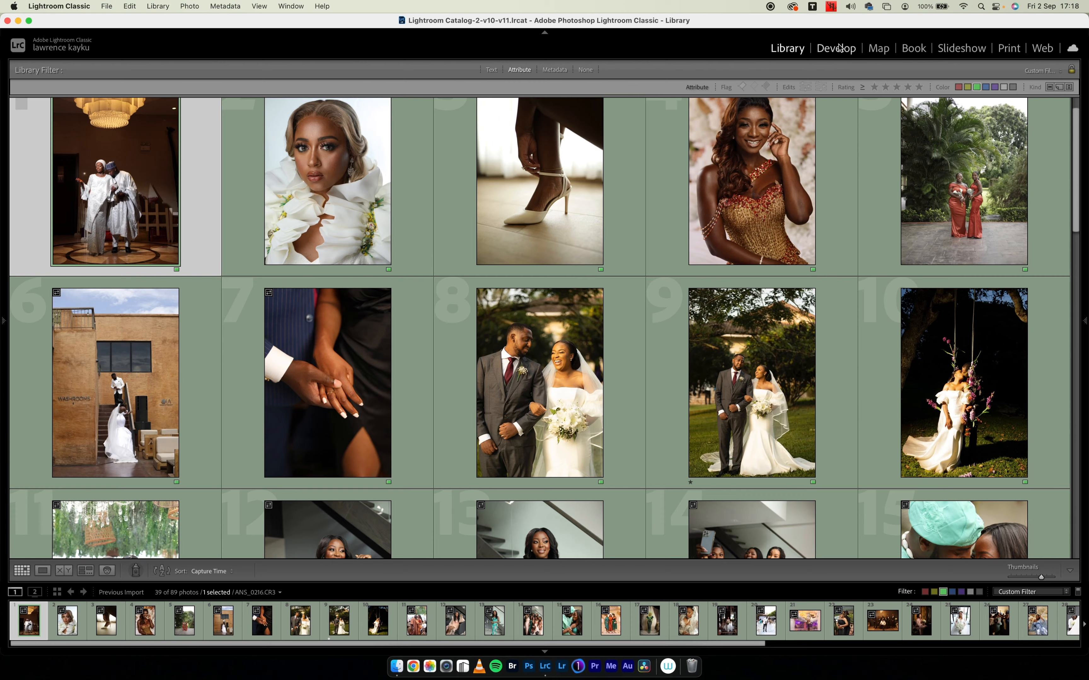
pyautogui.click(840, 47)
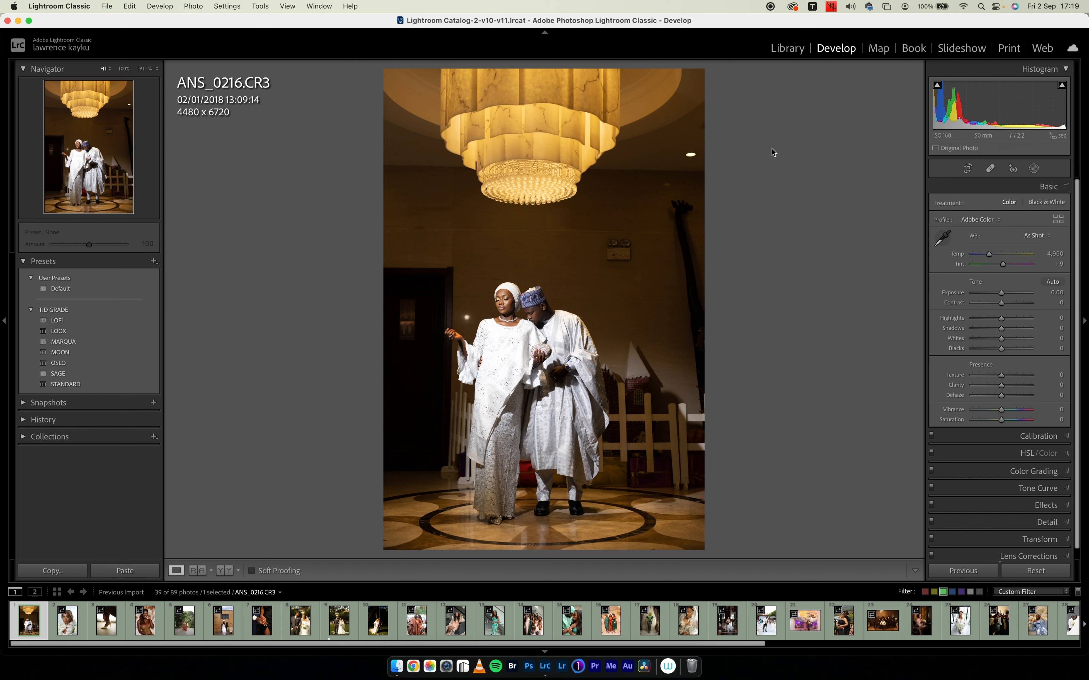
# Start a preset import, browse to the tjd wedding grade folder within TJD GRADE 2022 on the Desktop, and cancel the import.
pyautogui.click(154, 263)
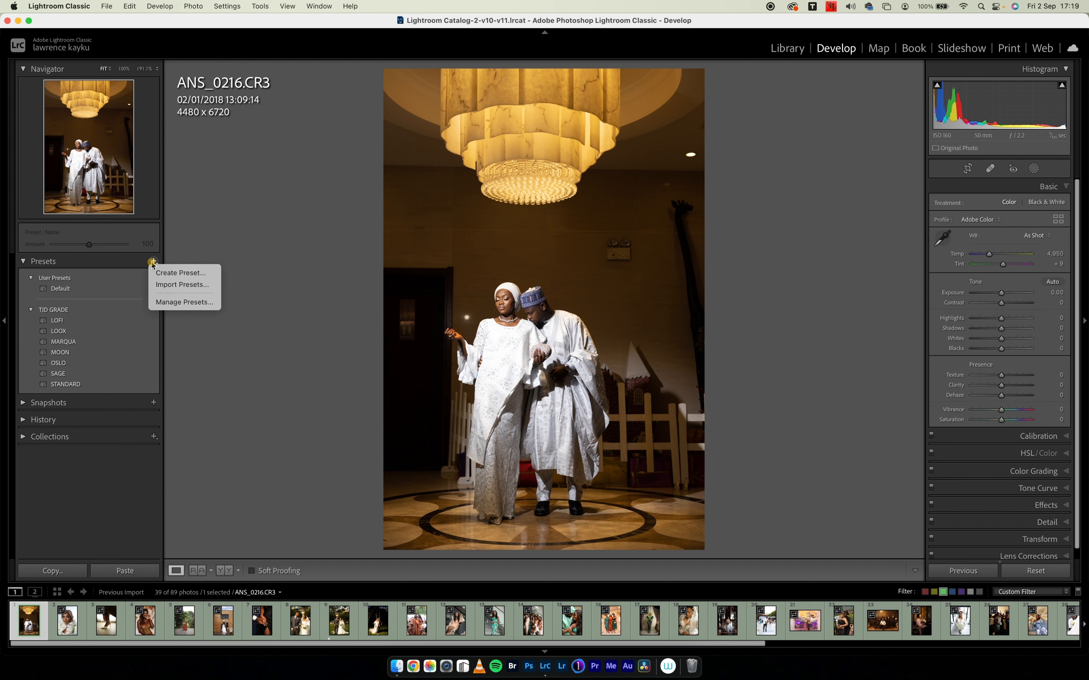
pyautogui.click(182, 289)
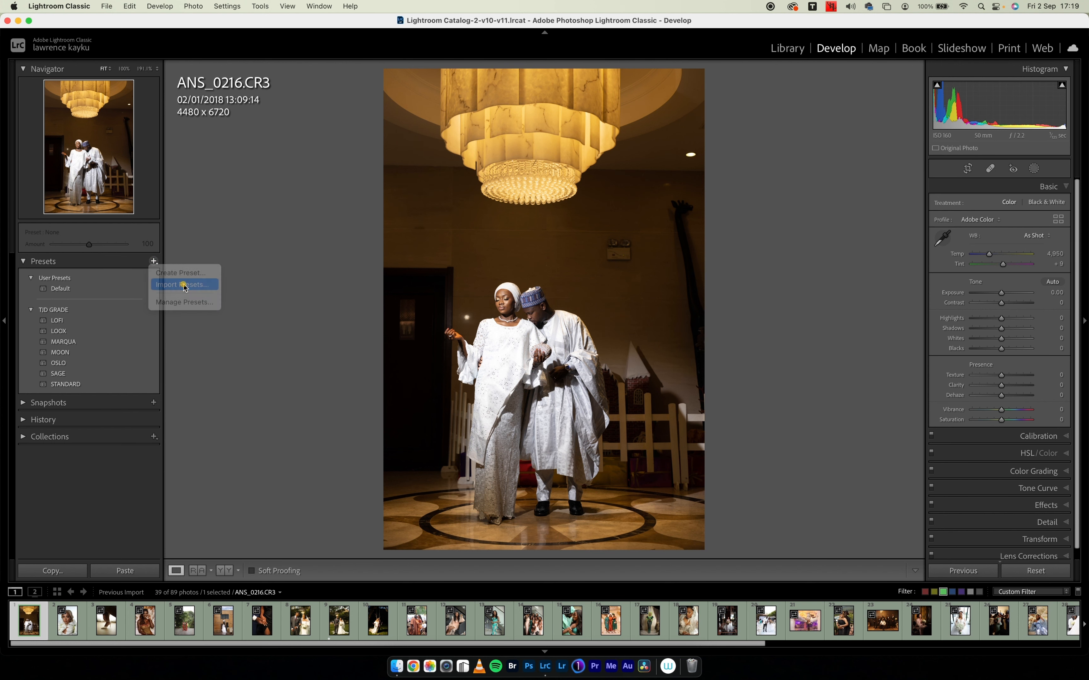
pyautogui.click(355, 176)
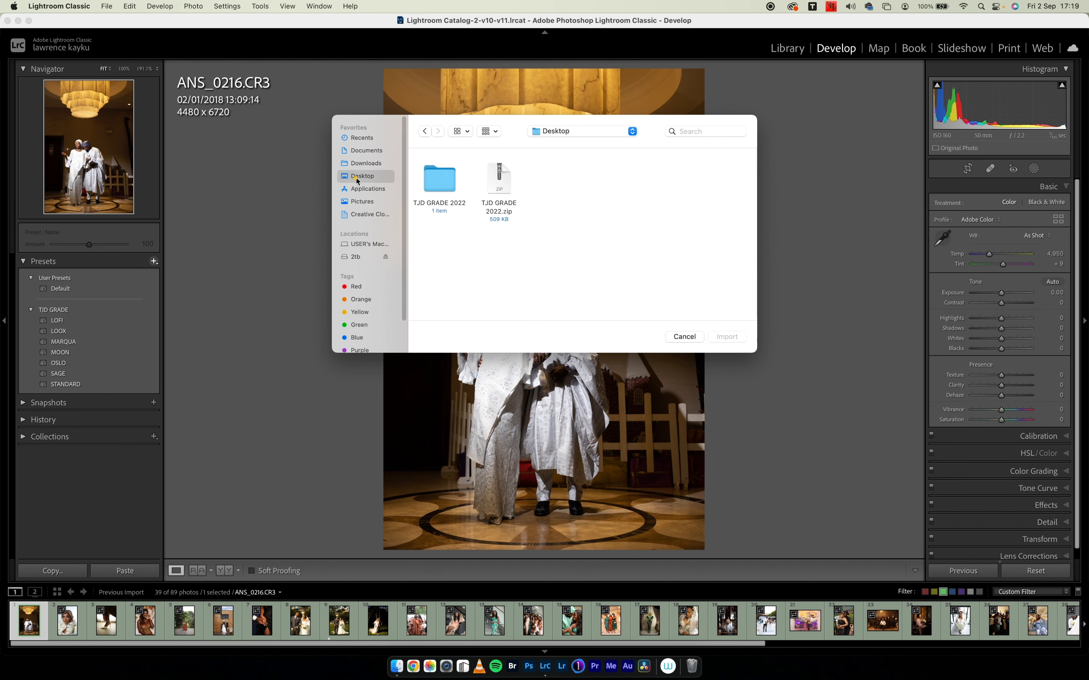
pyautogui.doubleClick(445, 194)
pyautogui.doubleClick(436, 193)
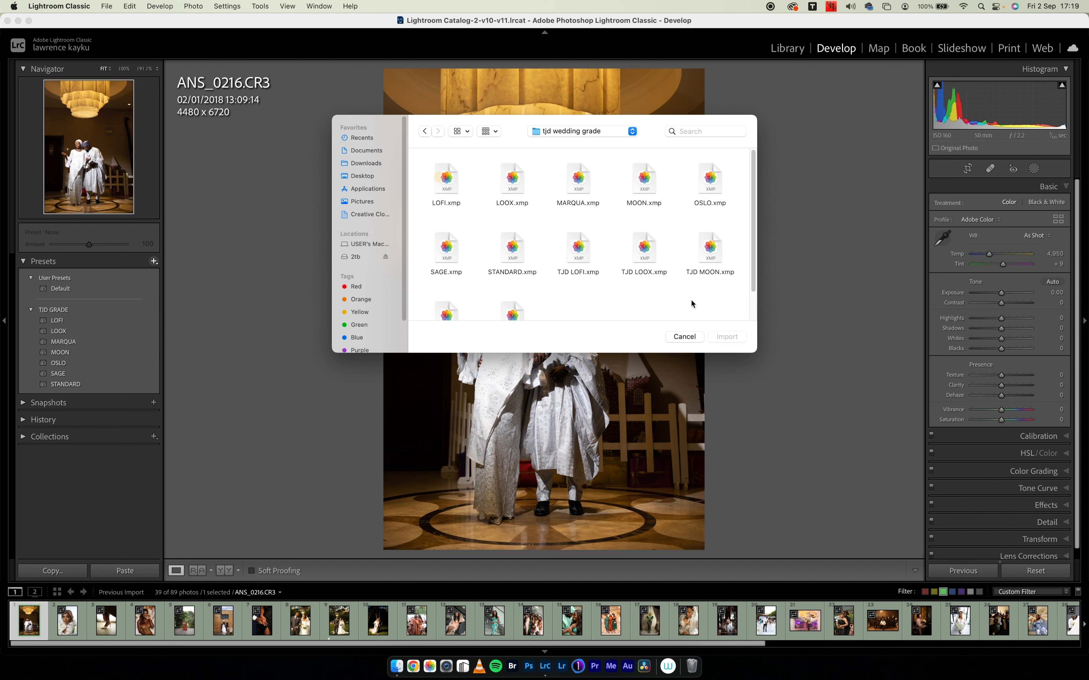
pyautogui.click(684, 337)
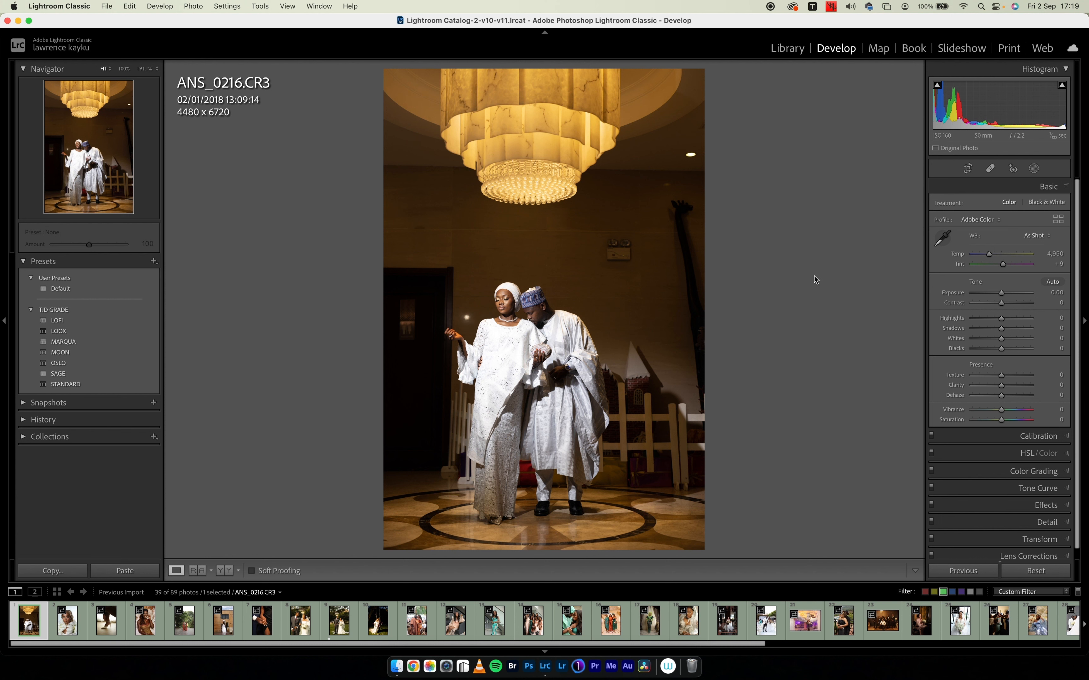
# View the TJD GRADE group of color profiles in the profile browser.
pyautogui.click(1057, 219)
pyautogui.click(937, 293)
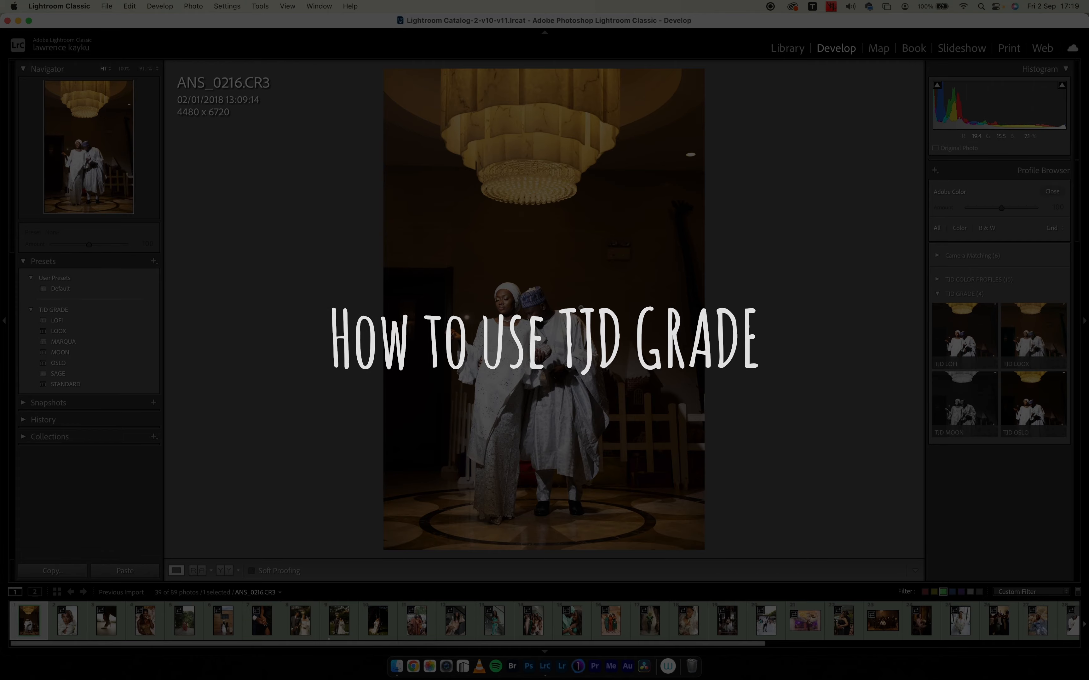
# Crop the photo of the couple at its original aspect ratio, reducing the frame to about 3920 x 5880.
pyautogui.press('r')
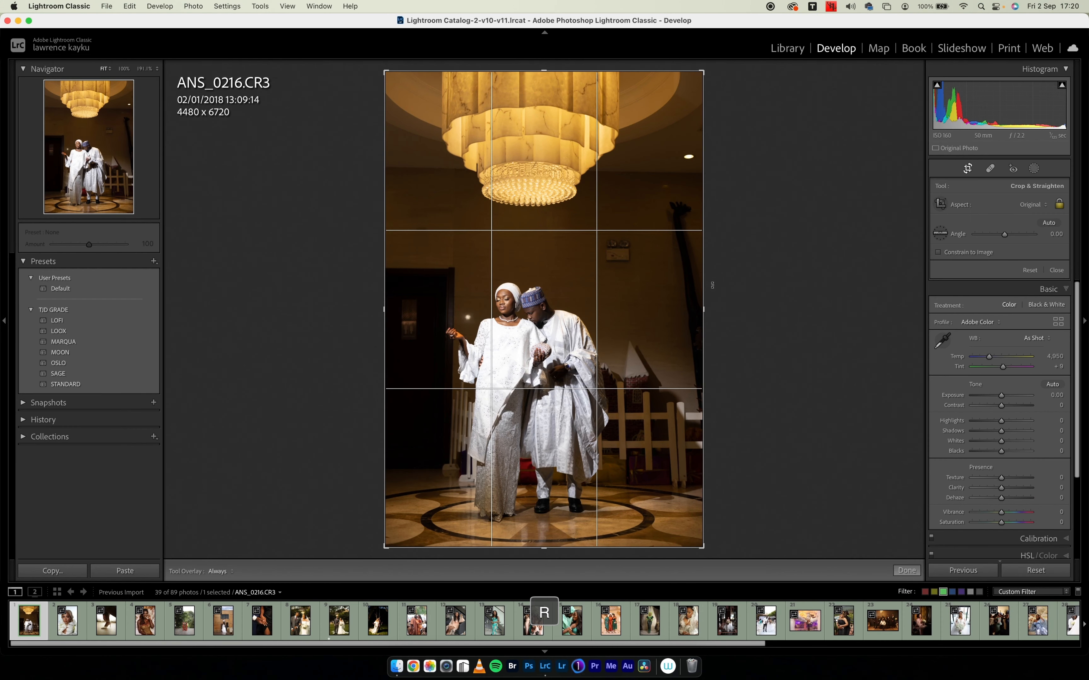
pyautogui.moveTo(702, 295); pyautogui.dragTo(692, 295)
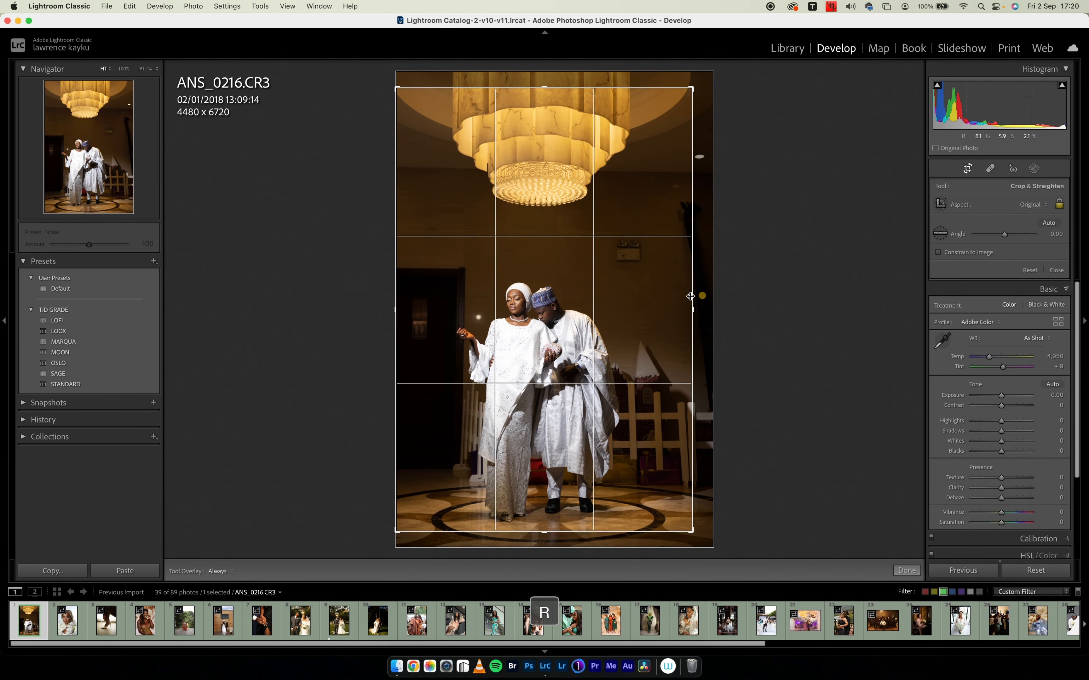
pyautogui.click(1031, 206)
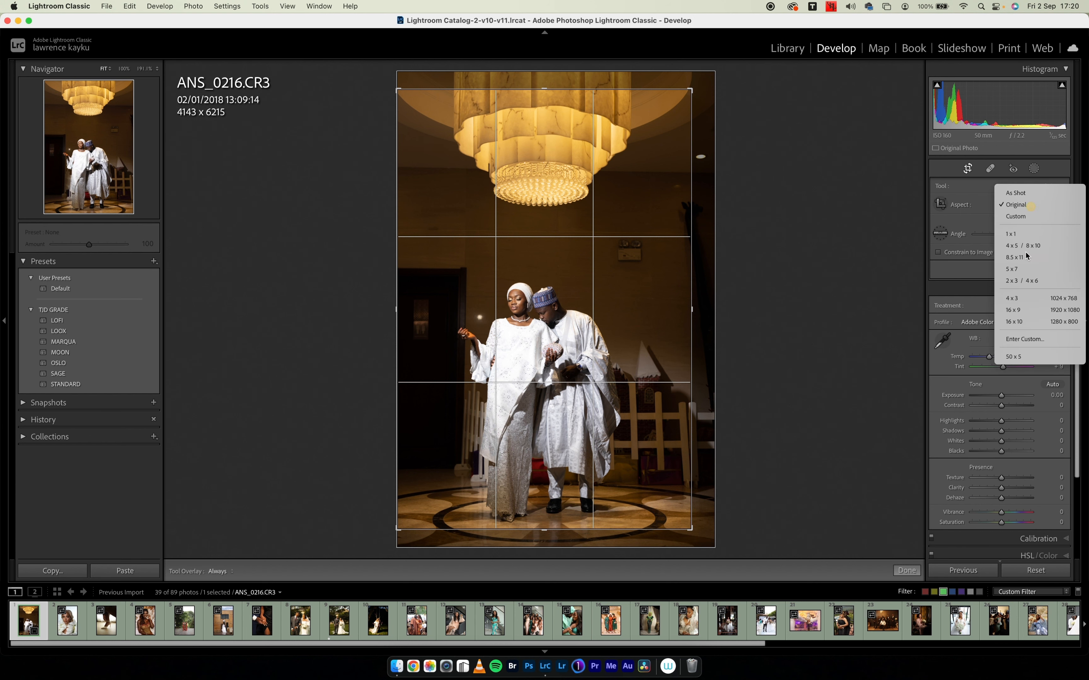
pyautogui.click(813, 261)
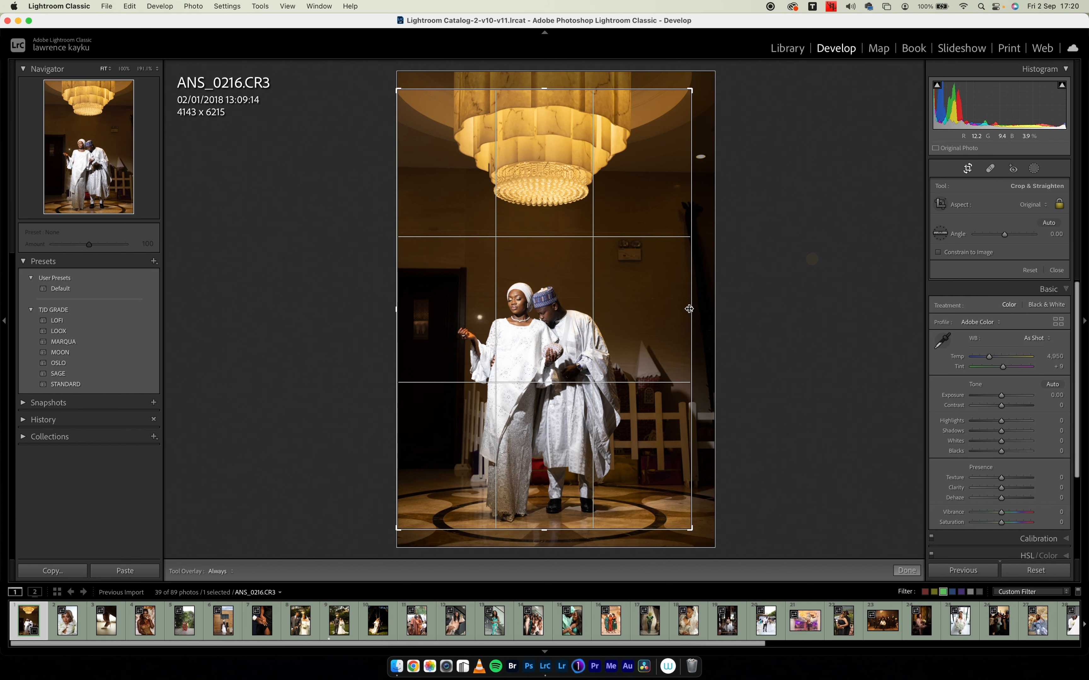
pyautogui.moveTo(691, 309)
pyautogui.mouseDown()
pyautogui.moveTo(691, 322)
pyautogui.moveTo(683, 316)
pyautogui.mouseUp()
# Change the crop to a 16 x 9 aspect ratio, reframe the couple and chandelier at about 3613 x 6424, and apply it.
pyautogui.click(1030, 205)
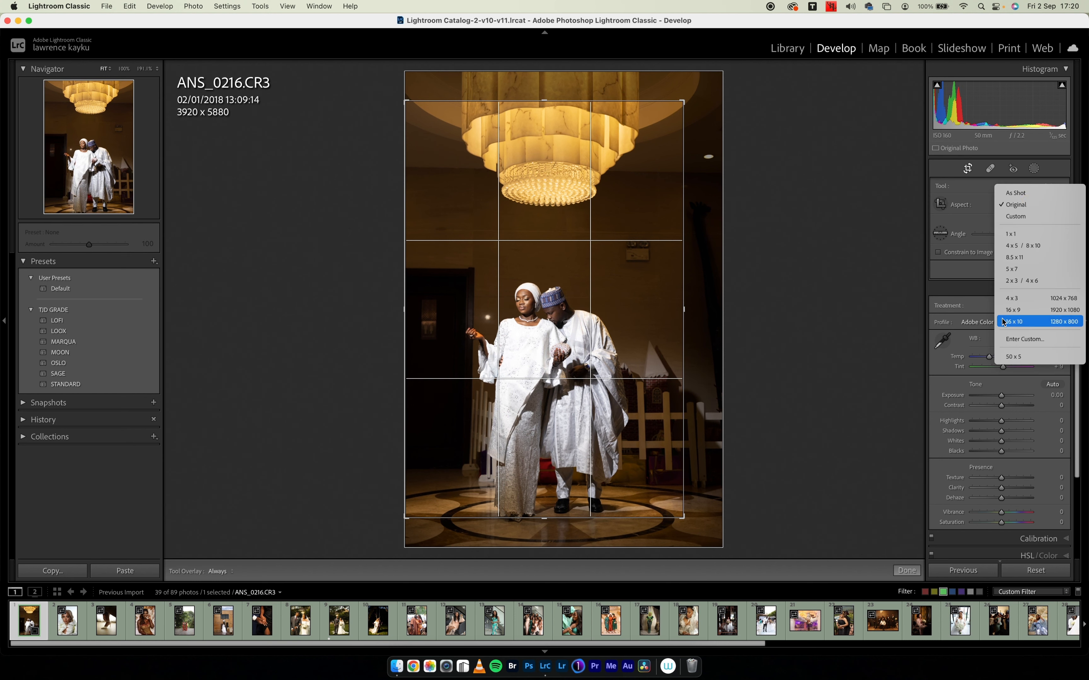
pyautogui.click(1013, 310)
pyautogui.moveTo(632, 301); pyautogui.dragTo(635, 283)
pyautogui.moveTo(556, 106); pyautogui.dragTo(561, 87)
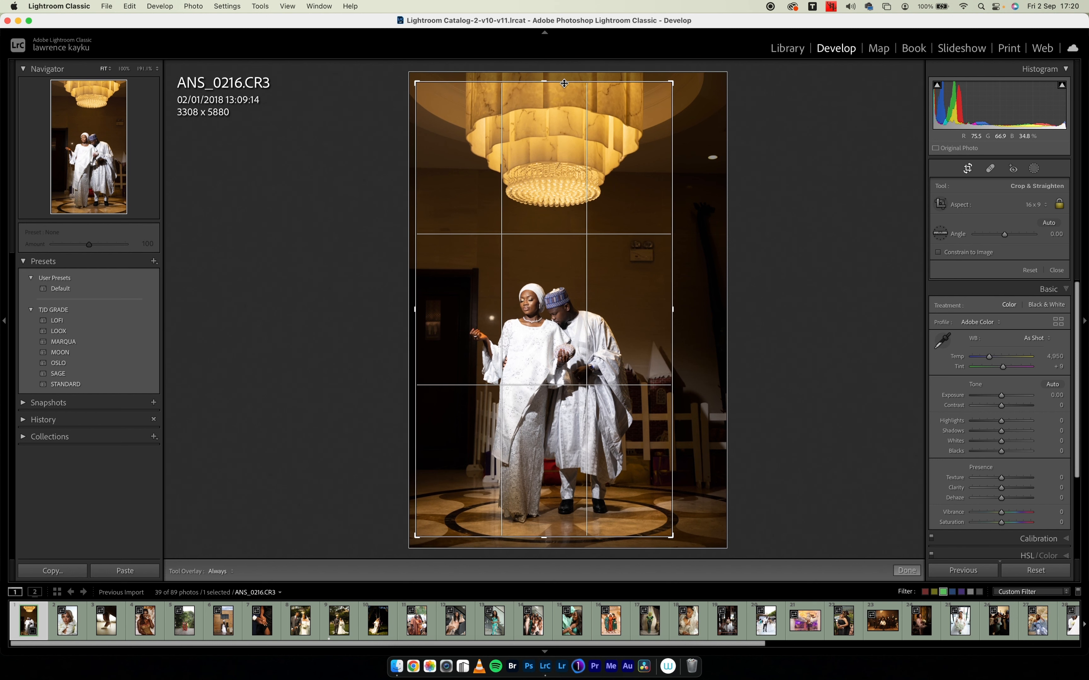
pyautogui.moveTo(607, 206); pyautogui.dragTo(607, 198)
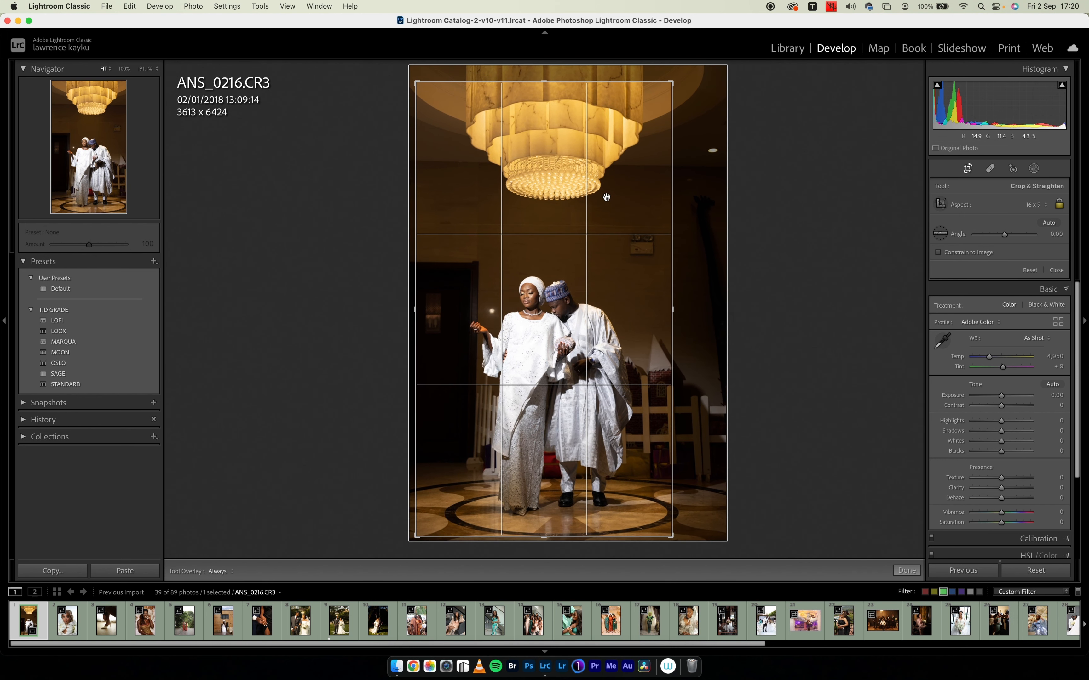
pyautogui.press('Return')
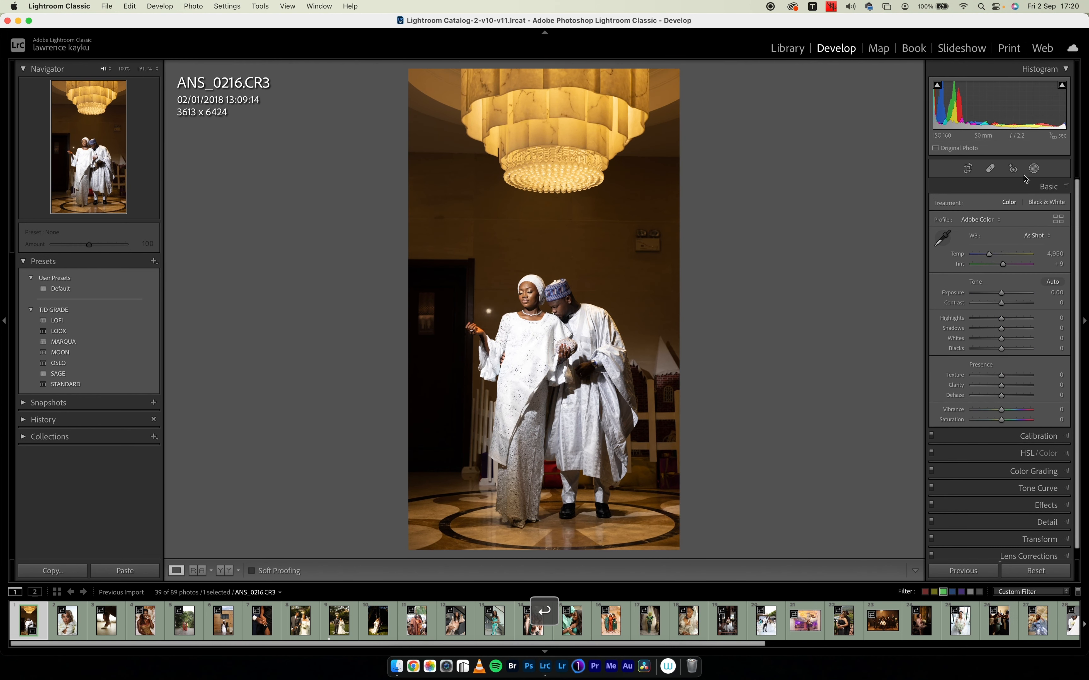
# Try to heal away the light fixture on the wall behind the couple with a size 80 brush, and undo the attempt.
pyautogui.click(990, 169)
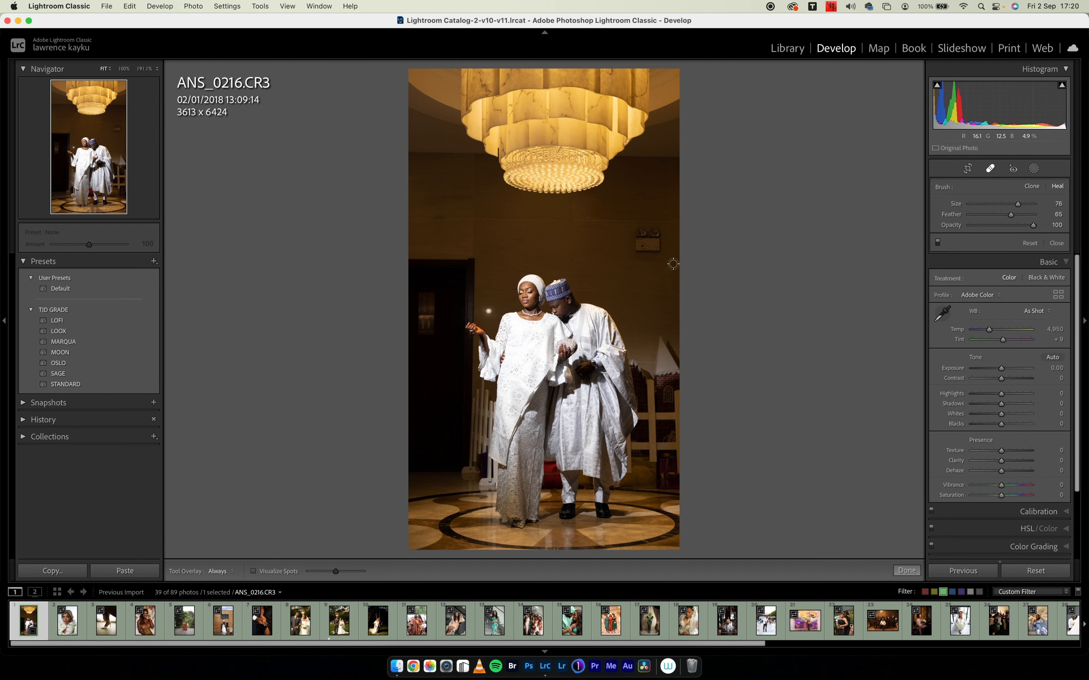
pyautogui.press(']')
pyautogui.press(']')
pyautogui.press(']')
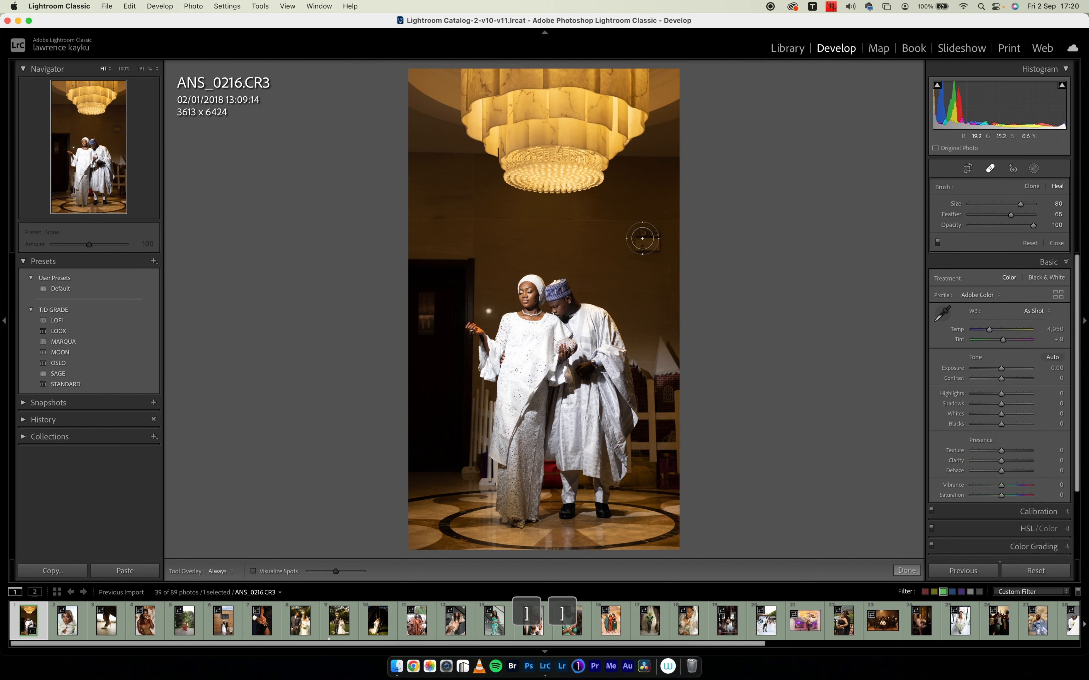
pyautogui.moveTo(641, 237); pyautogui.dragTo(639, 239)
pyautogui.press('[')
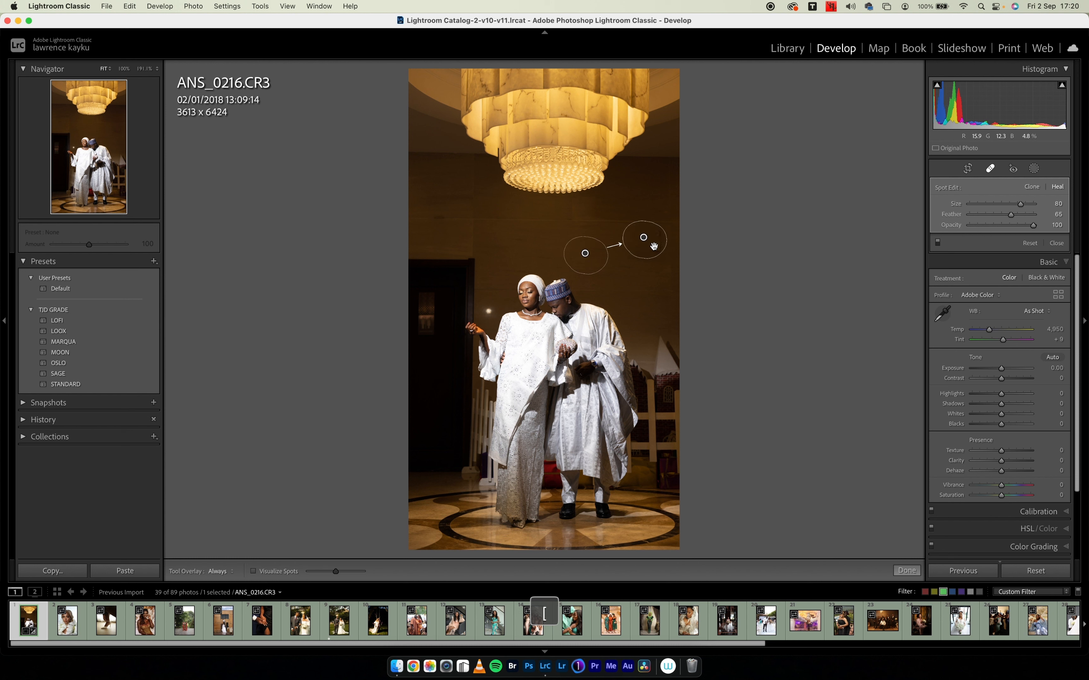
pyautogui.click(652, 246)
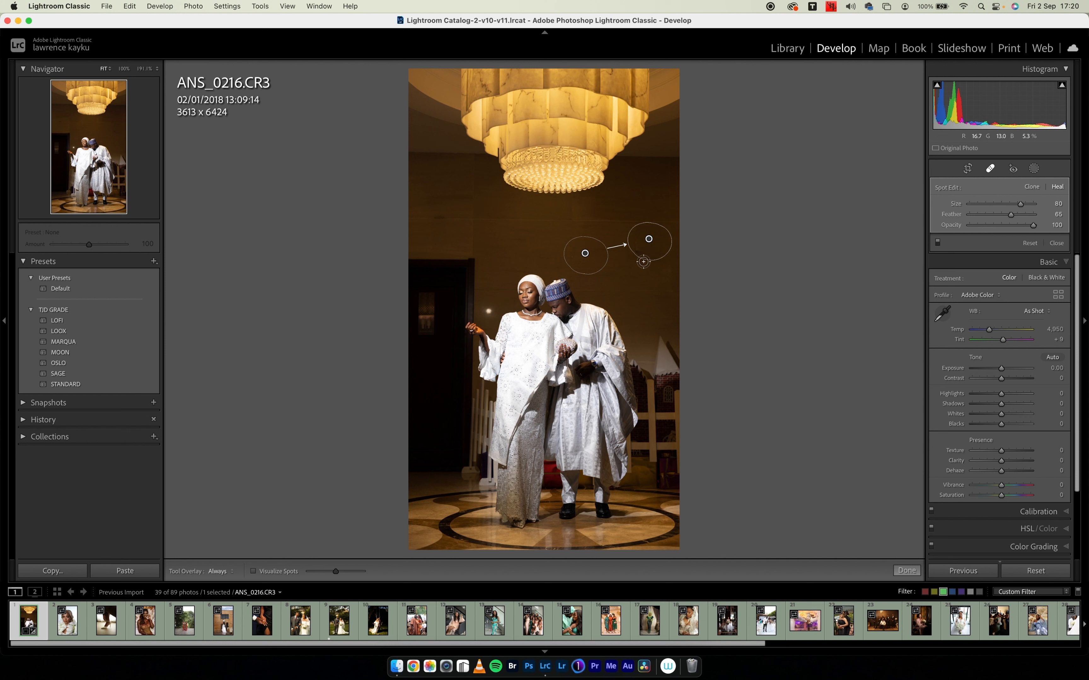
pyautogui.press('super+z')
pyautogui.press('super+z')
pyautogui.press('super+z')
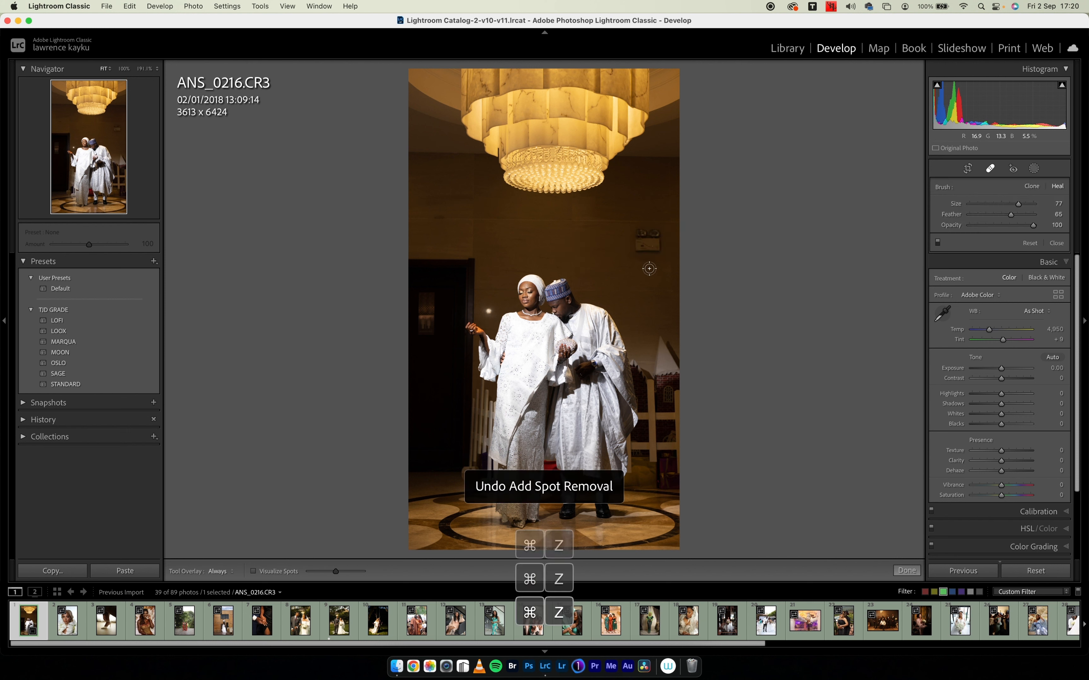
# Paint over the wall light fixture behind the couple with the Heal brush at about size 80.
pyautogui.press(']')
pyautogui.press(']')
pyautogui.press(']')
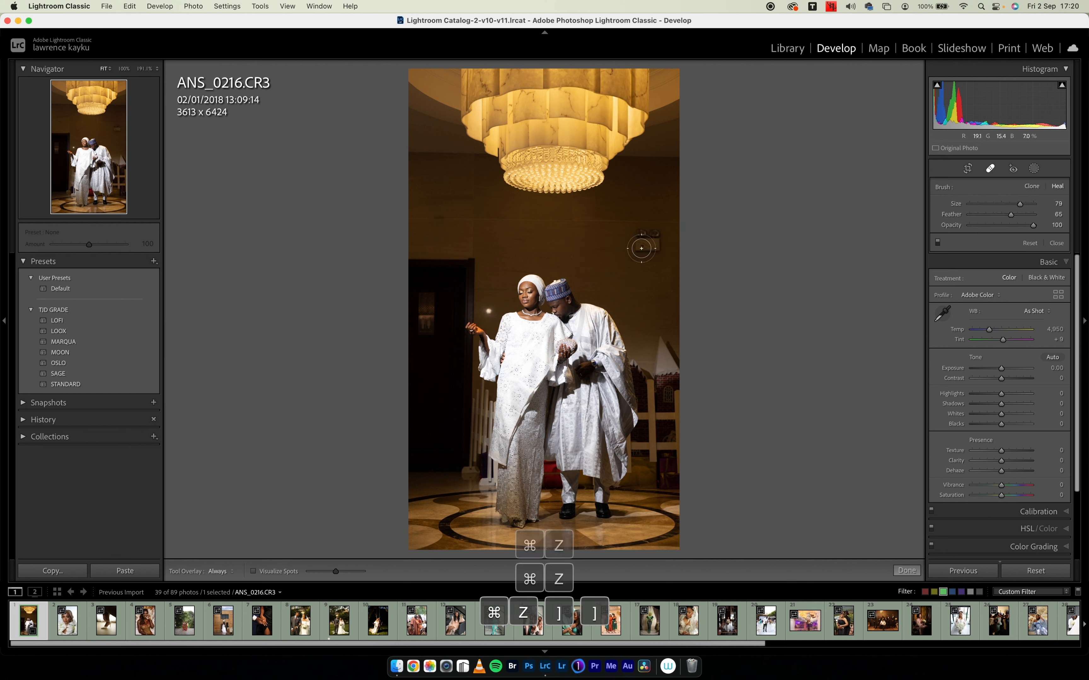
pyautogui.click(643, 249)
pyautogui.moveTo(645, 249)
pyautogui.mouseDown()
pyautogui.moveTo(638, 239)
pyautogui.moveTo(659, 243)
pyautogui.mouseUp()
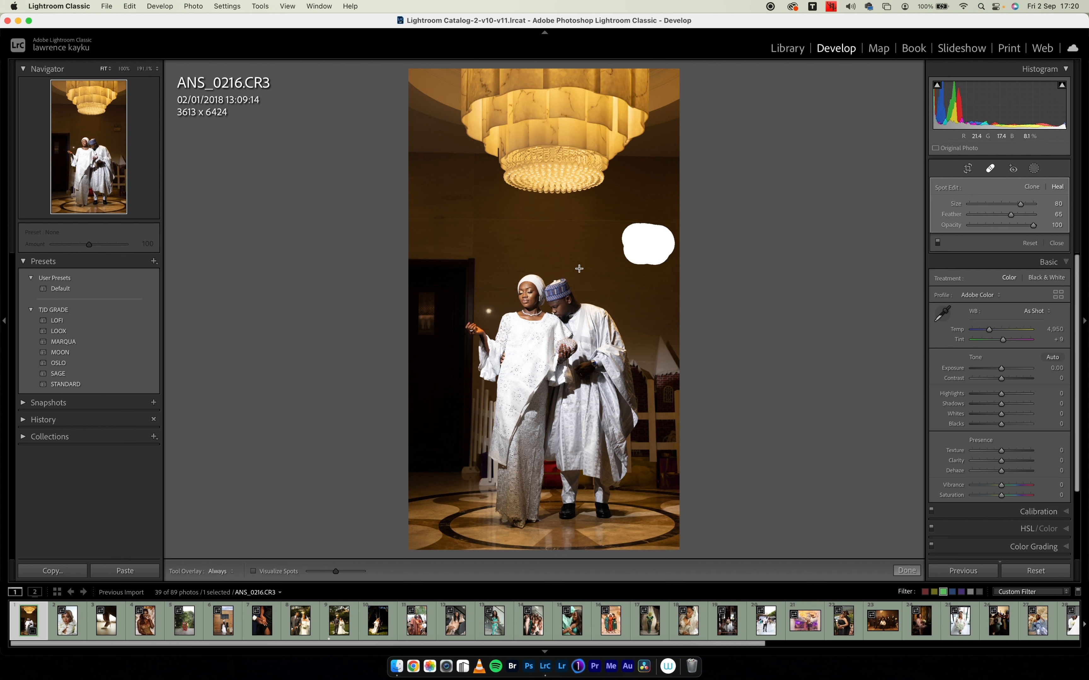
# Heal away the bright spot in the dark doorway beside the woman's hand and finish spot removal.
pyautogui.press('[')
pyautogui.press(']')
pyautogui.press(']')
pyautogui.press(']')
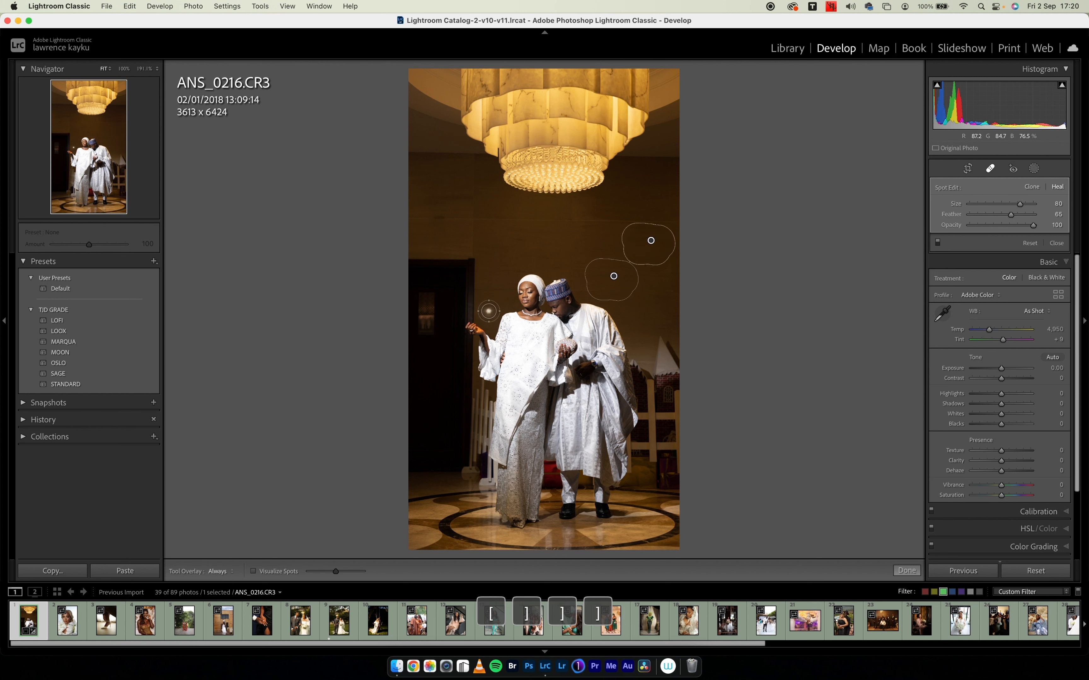
pyautogui.moveTo(489, 311); pyautogui.dragTo(488, 311)
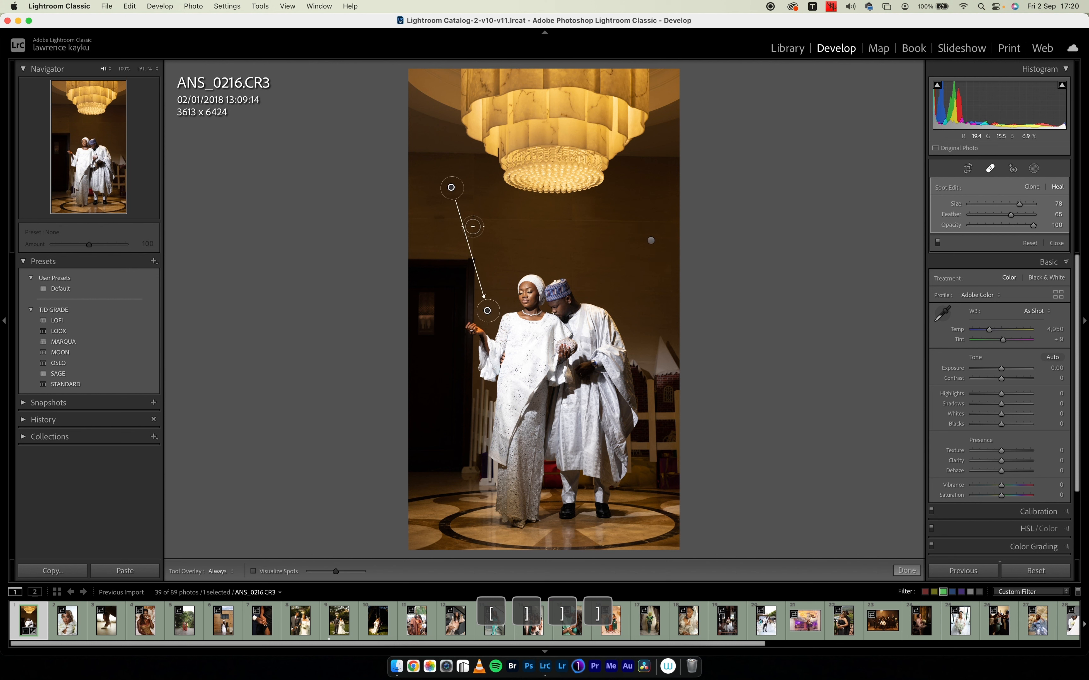
pyautogui.click(898, 569)
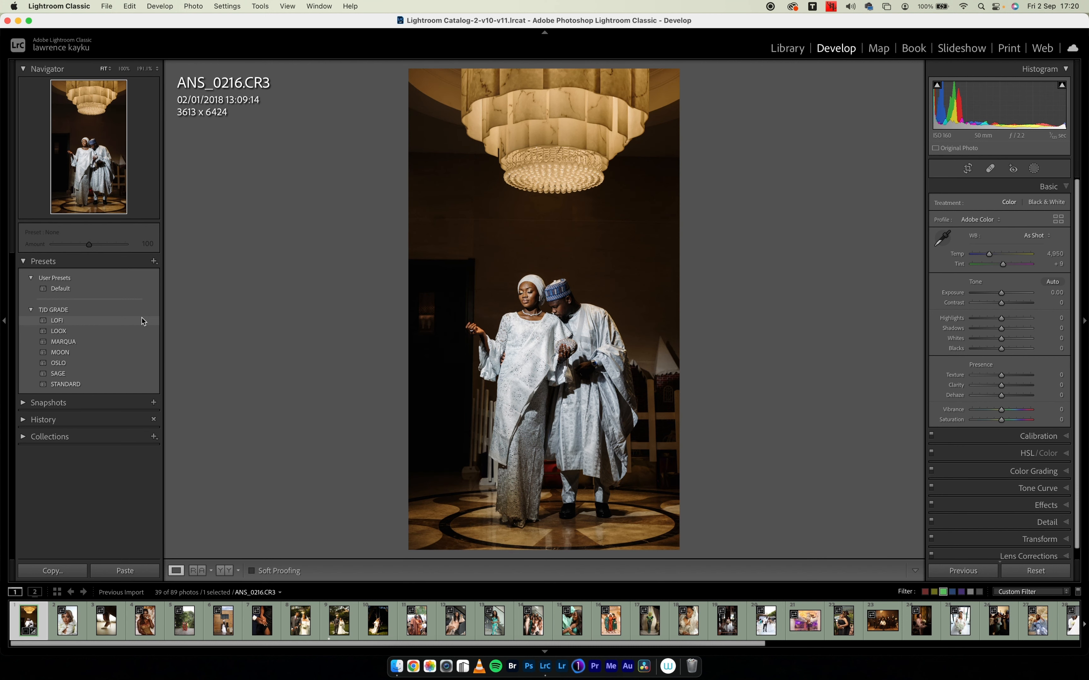
# Apply the LOFI preset from the TJD GRADE group to the photo.
pyautogui.click(139, 318)
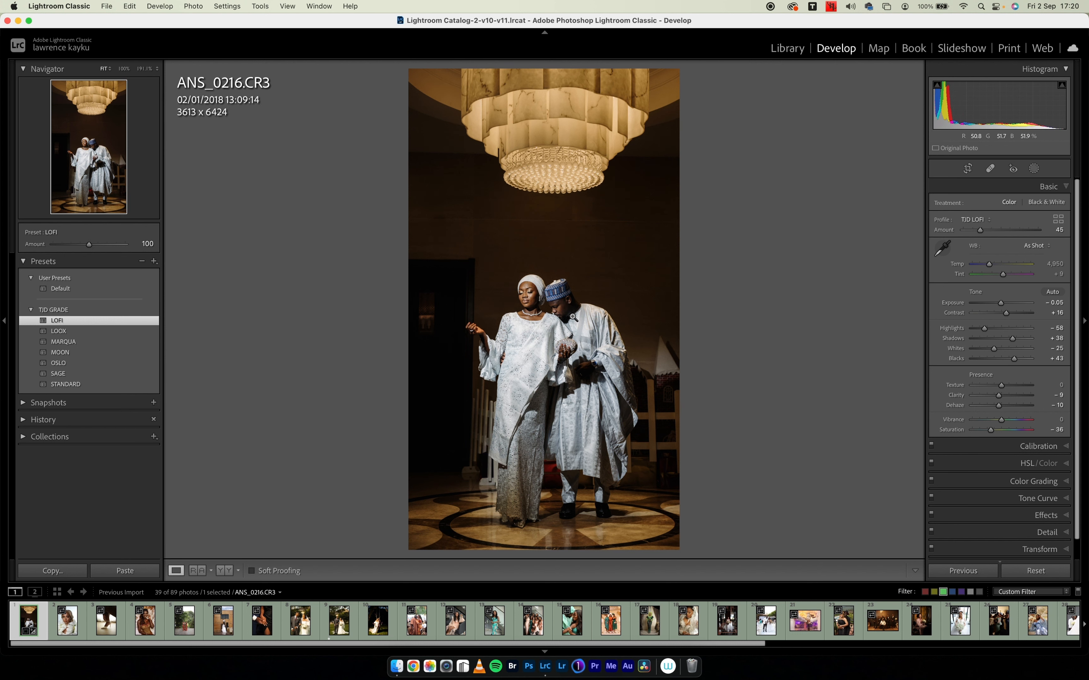
# Show the before and after views side by side and lower the photo's Highlights to −81.
pyautogui.press('y')
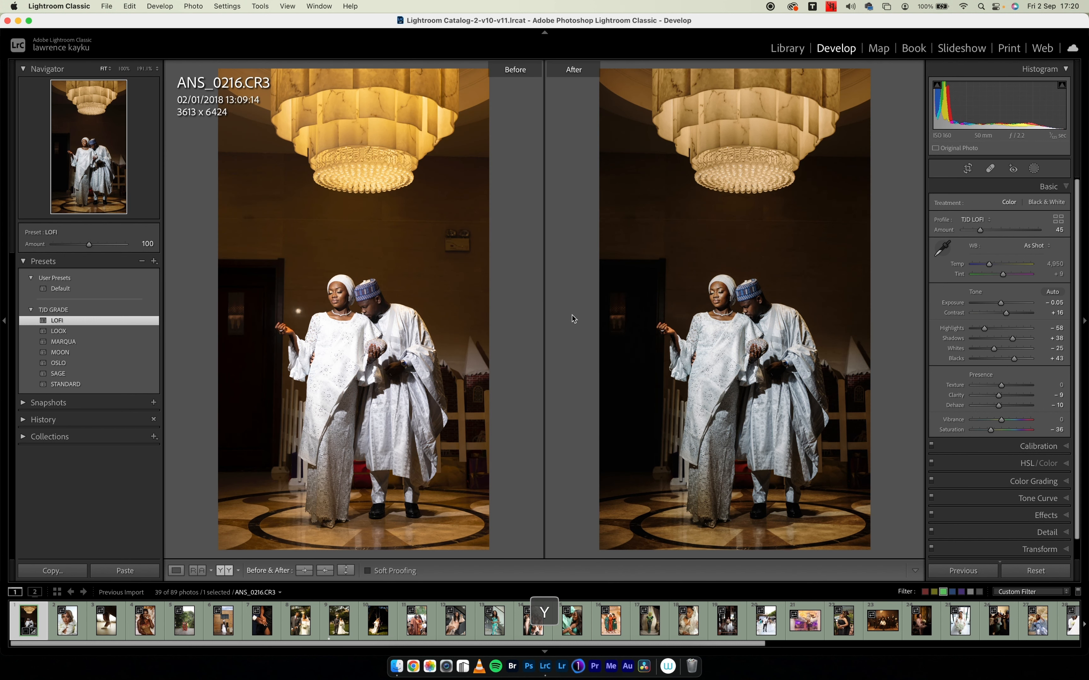
pyautogui.moveTo(974, 330); pyautogui.dragTo(977, 331)
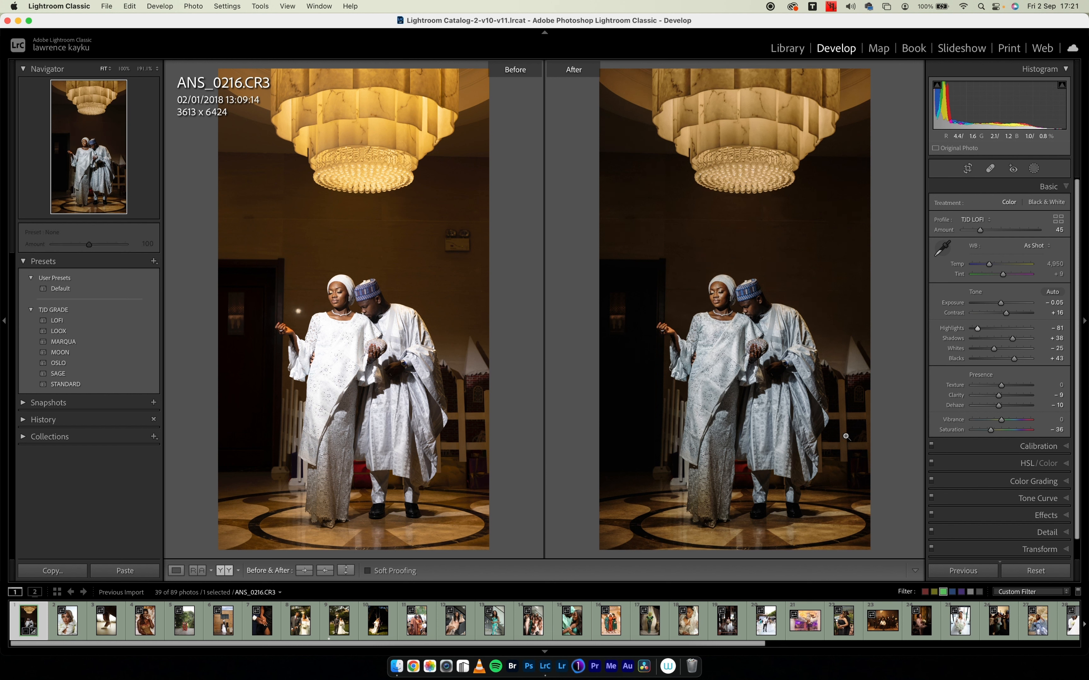
# Add a radial gradient mask with feather 52 over the woman's face, centring and fitting the ellipse to it.
pyautogui.click(715, 303)
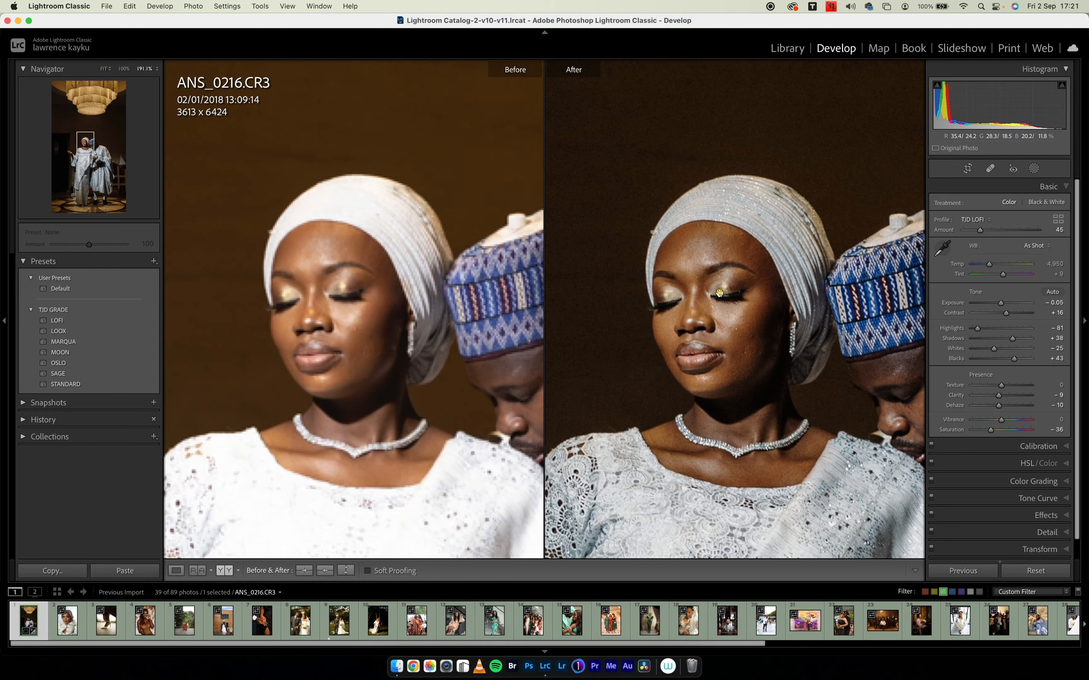
pyautogui.moveTo(770, 325); pyautogui.dragTo(748, 282)
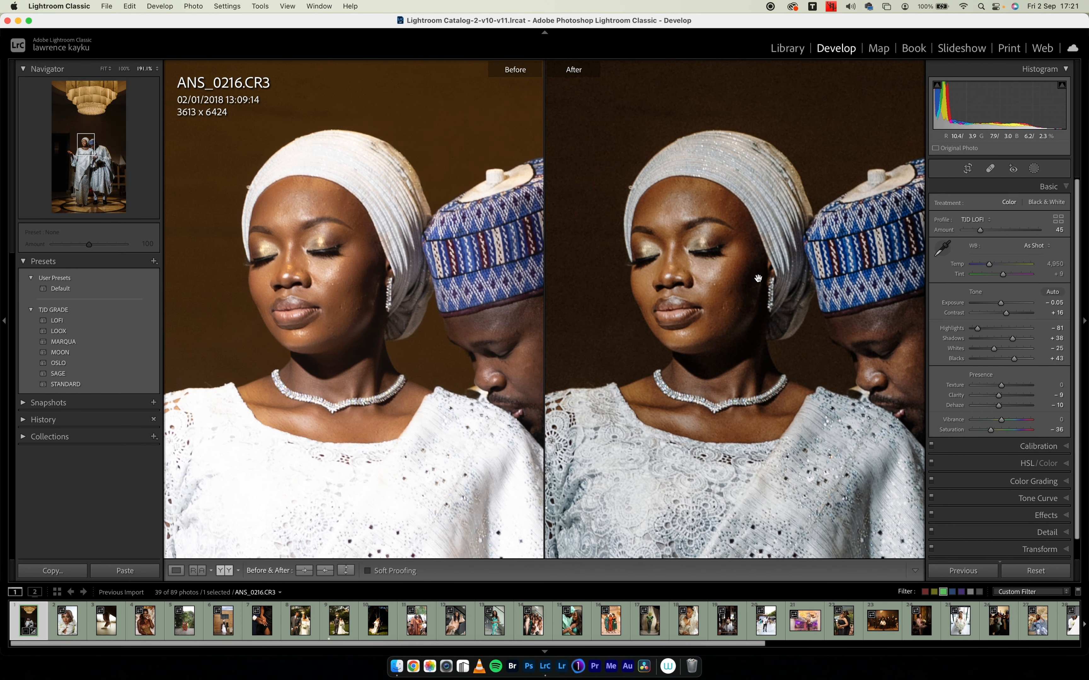
pyautogui.click(1033, 169)
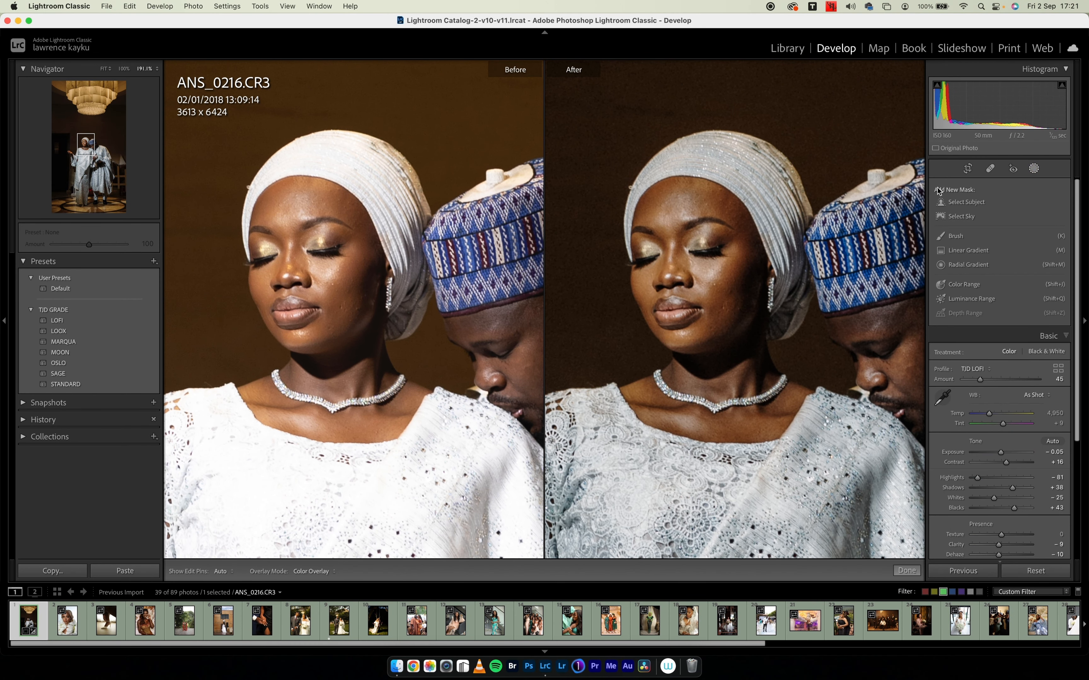
pyautogui.click(948, 269)
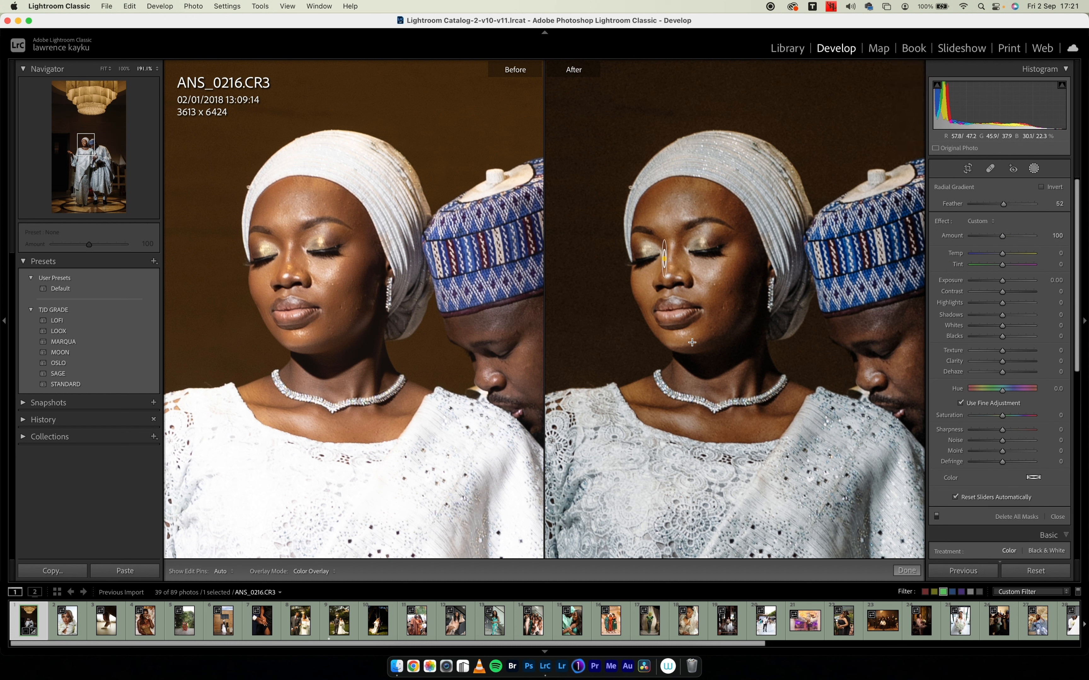
pyautogui.moveTo(664, 258); pyautogui.dragTo(721, 352)
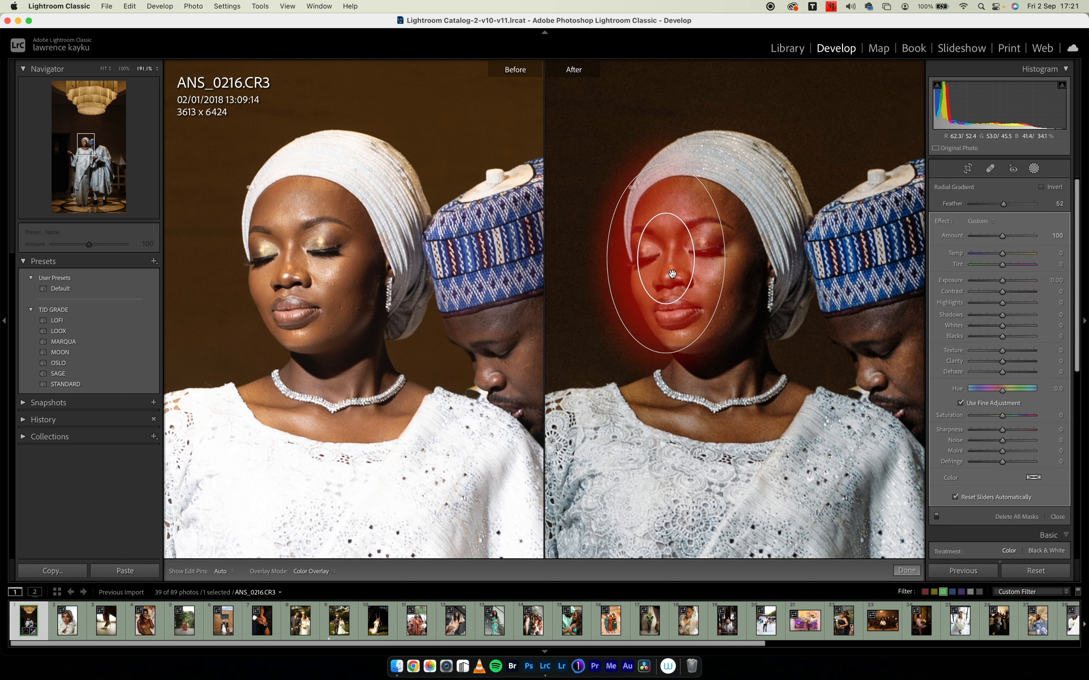
pyautogui.moveTo(673, 269); pyautogui.dragTo(695, 276)
pyautogui.moveTo(687, 172); pyautogui.dragTo(686, 182)
pyautogui.moveTo(701, 265); pyautogui.dragTo(705, 264)
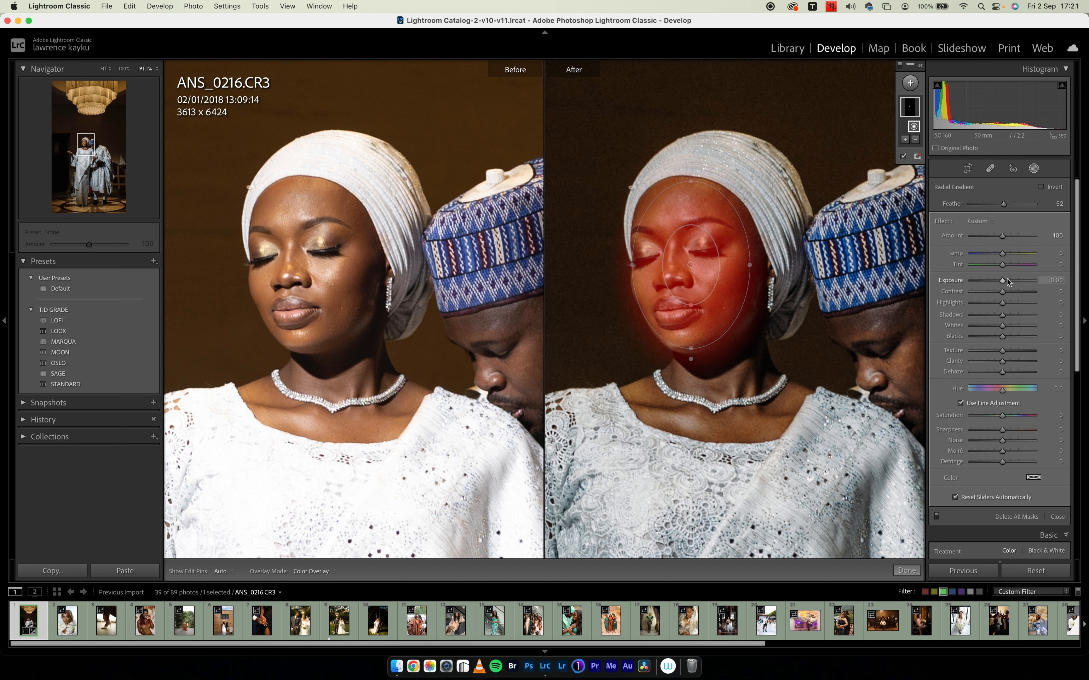
# Set the face mask's Highlights to −71 and finish masking.
pyautogui.moveTo(984, 305); pyautogui.dragTo(982, 306)
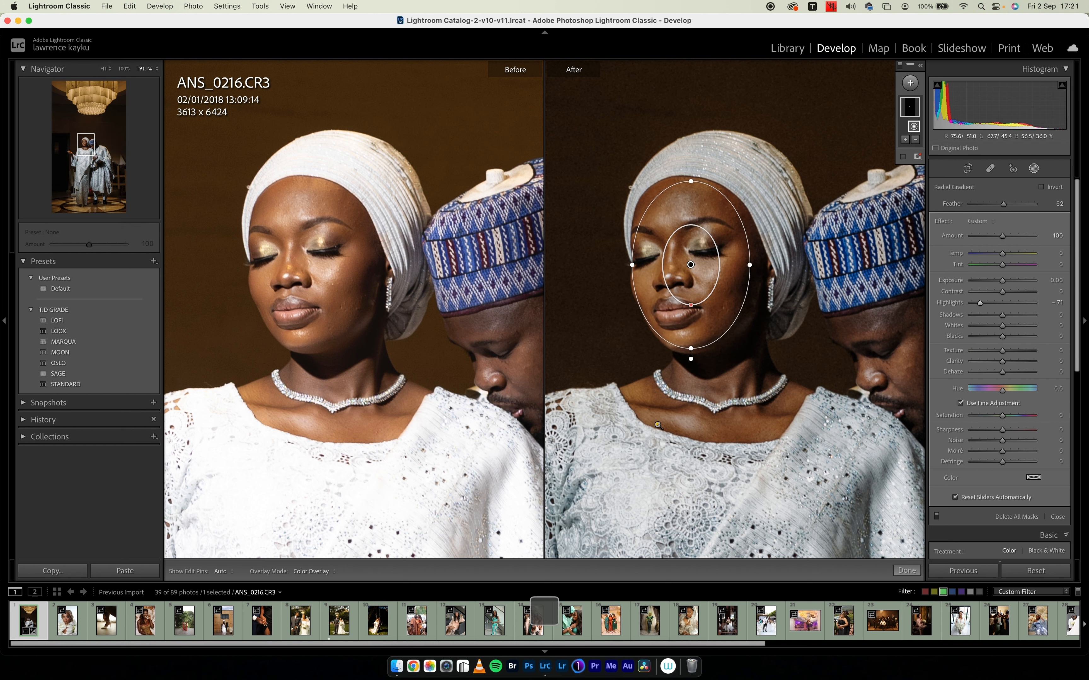
pyautogui.press('z')
pyautogui.click(916, 572)
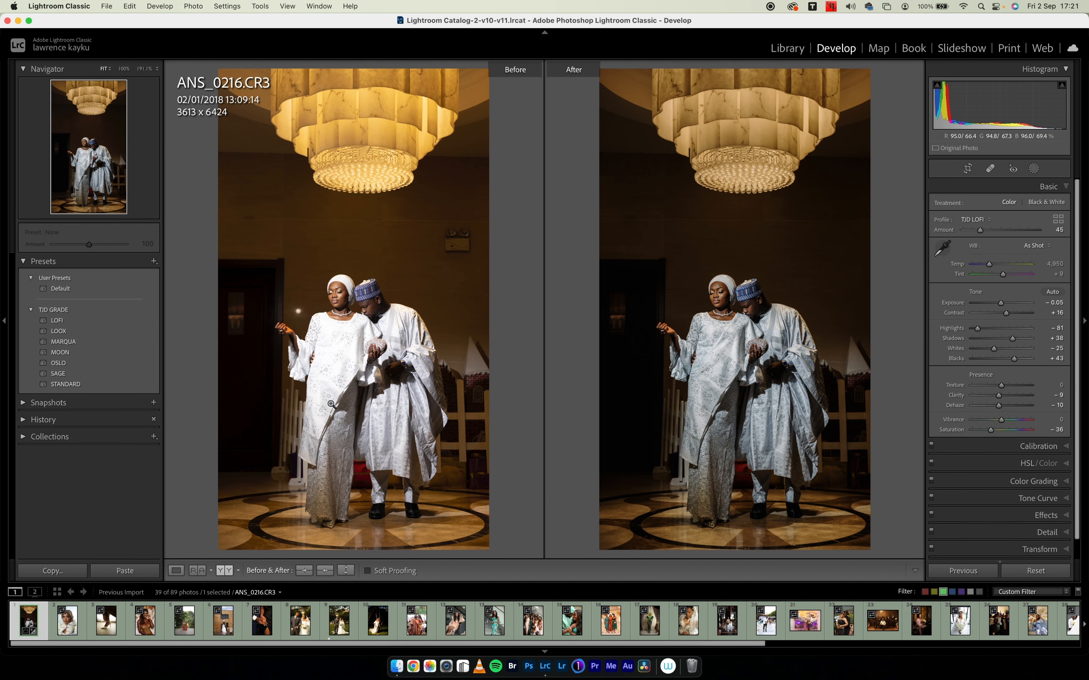
# Raise the Yellow saturation in the HSL adjustments of ANS_0216.CR3.
pyautogui.click(999, 189)
pyautogui.click(984, 221)
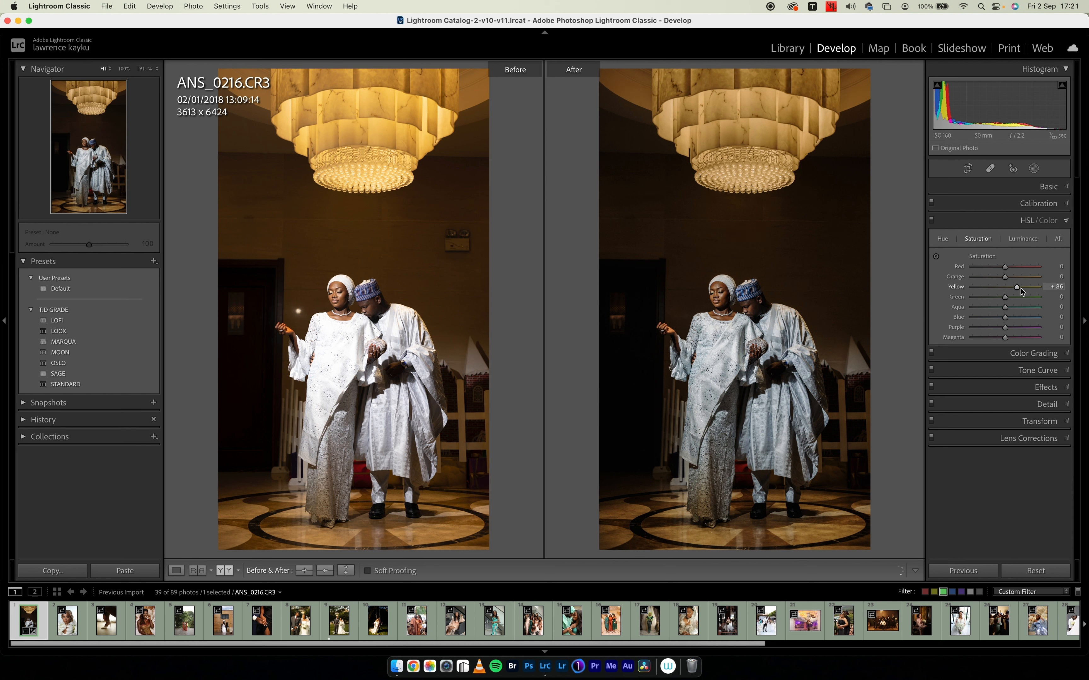
pyautogui.moveTo(1020, 290); pyautogui.dragTo(1016, 289)
# Go to the next photo, TJDR9155.CR2, and apply the OSLO preset from the TJD GRADE group.
pyautogui.press('Right')
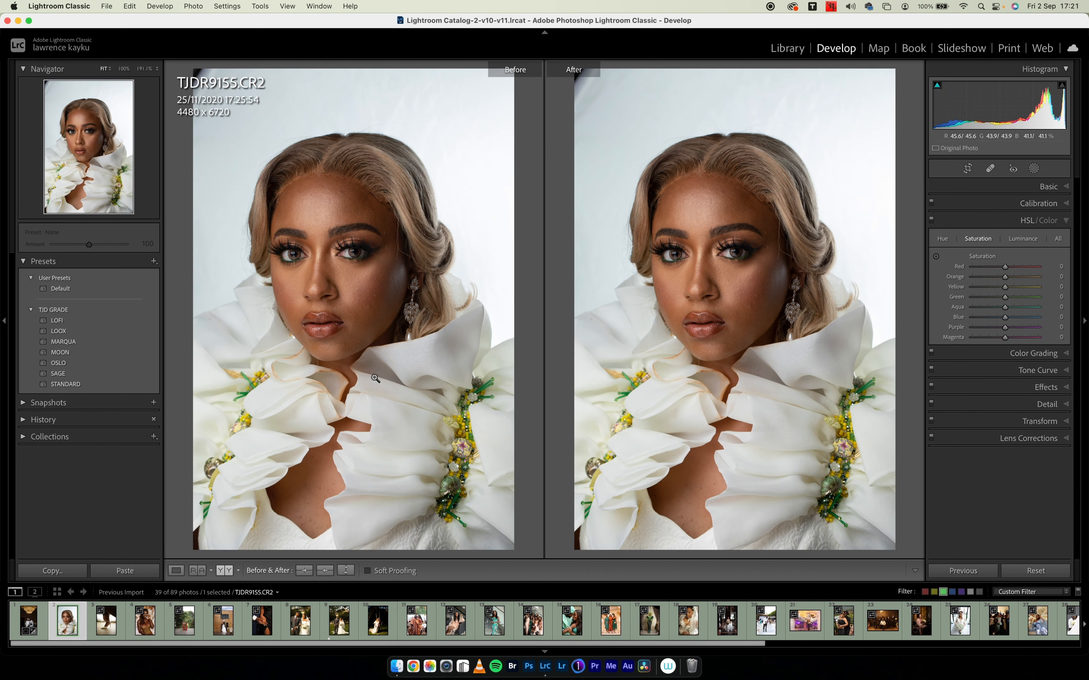
pyautogui.click(107, 364)
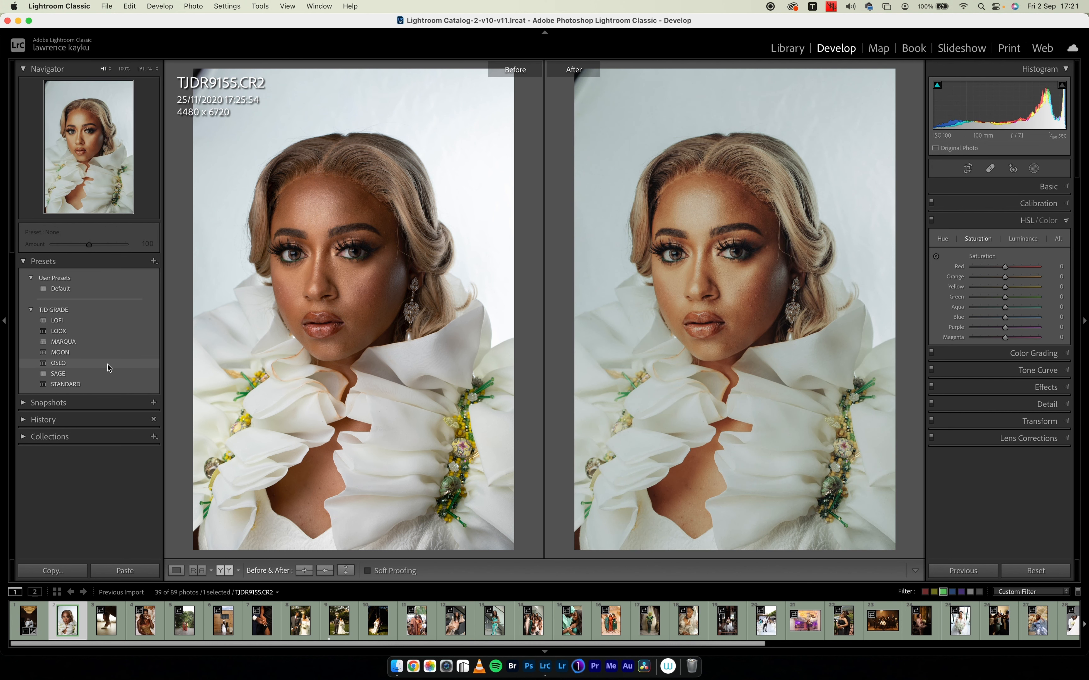
pyautogui.click(108, 365)
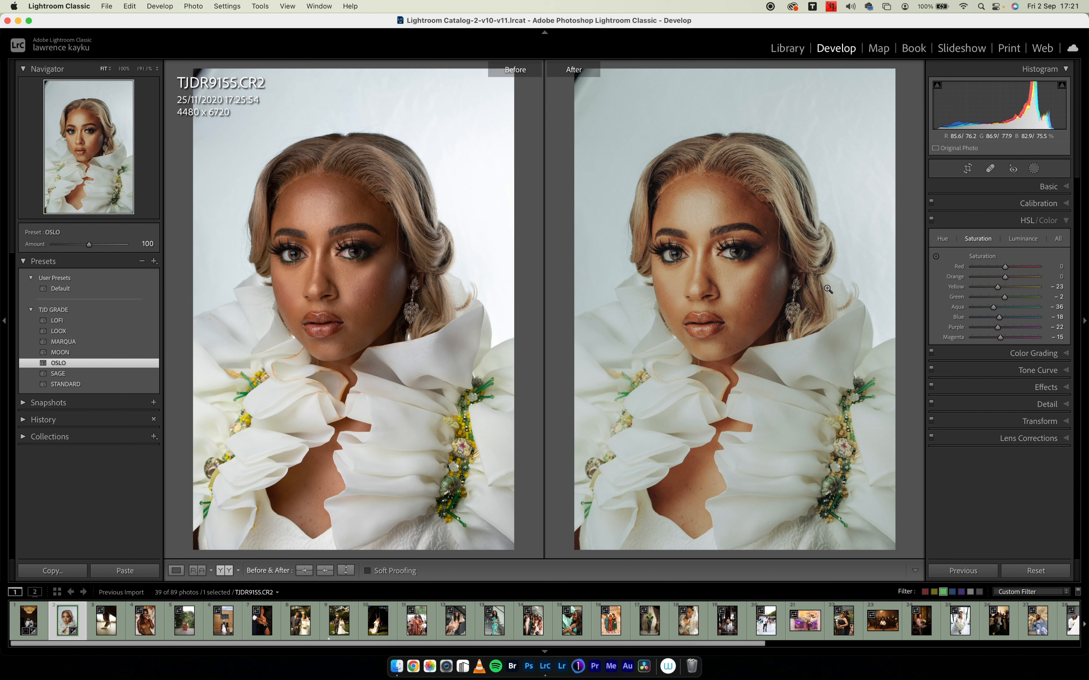
# Brighten the backdrop with an inverted Select Subject mask, setting Exposure to 0.53 and Highlights to 37, and close masking.
pyautogui.click(1035, 170)
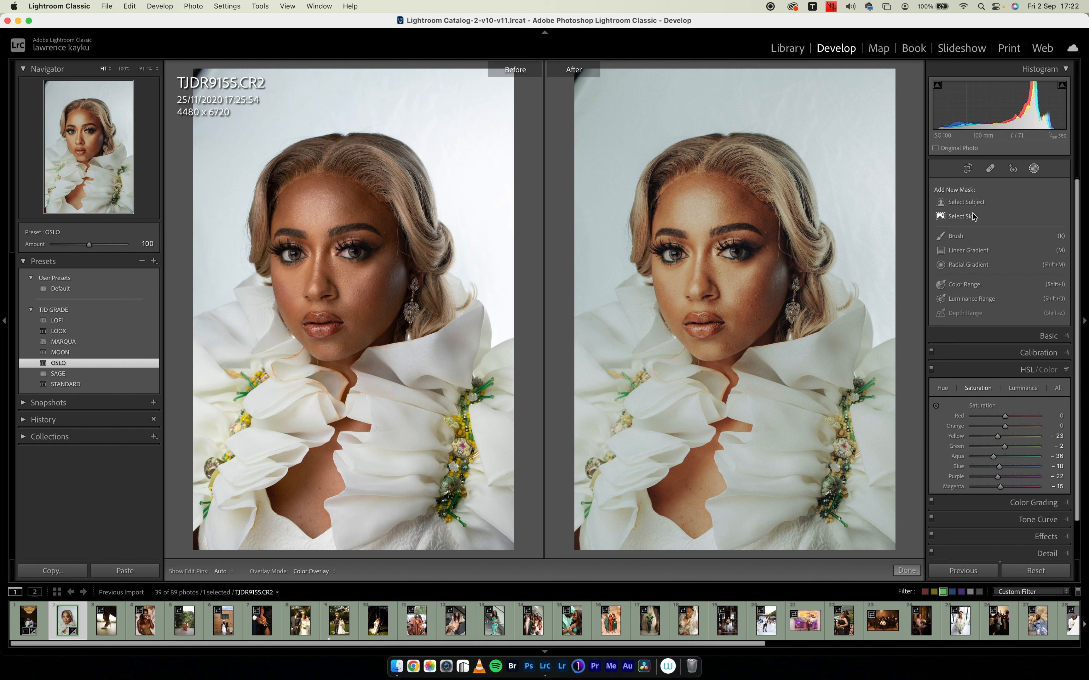
pyautogui.click(966, 203)
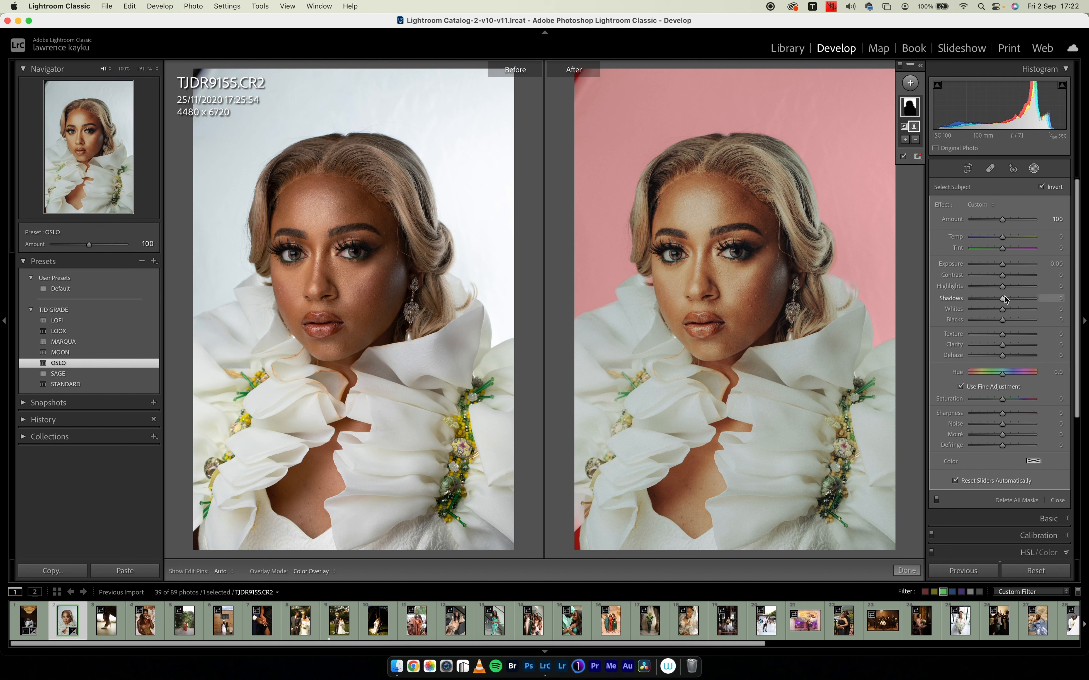
pyautogui.moveTo(1002, 287)
pyautogui.mouseDown()
pyautogui.moveTo(1031, 295)
pyautogui.moveTo(1007, 267)
pyautogui.moveTo(1025, 288)
pyautogui.moveTo(1015, 291)
pyautogui.mouseUp()
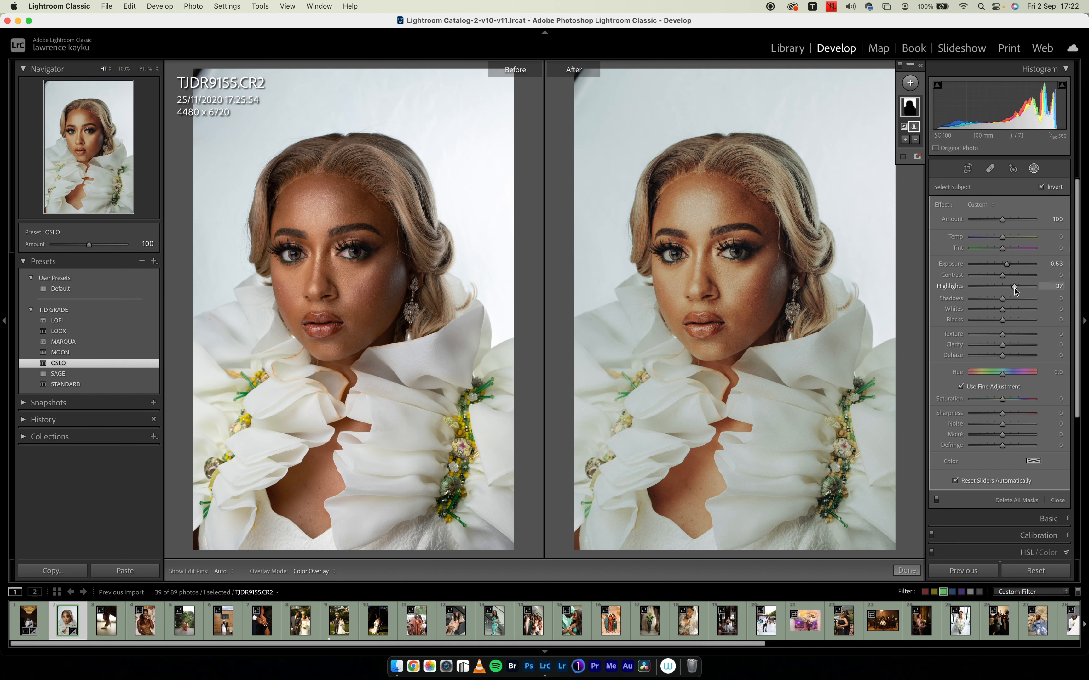
pyautogui.press('Return')
pyautogui.press('Return')
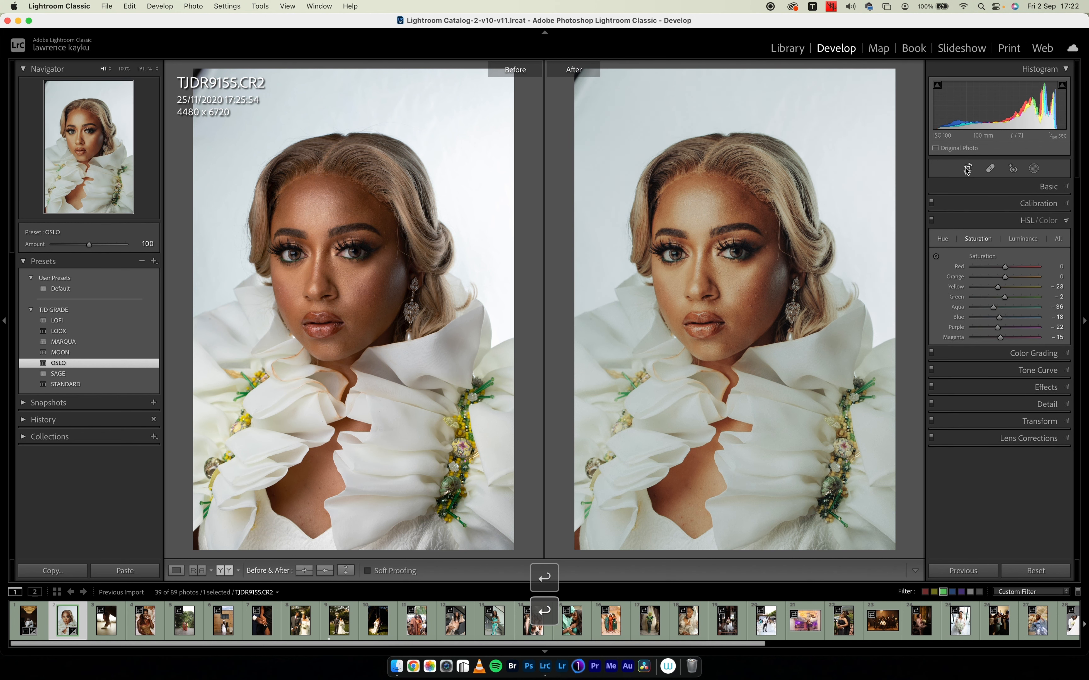
# Crop the portrait to a 16 x 9 aspect ratio, shifting the image slightly sideways within the frame, and apply the crop.
pyautogui.click(964, 168)
pyautogui.click(1035, 204)
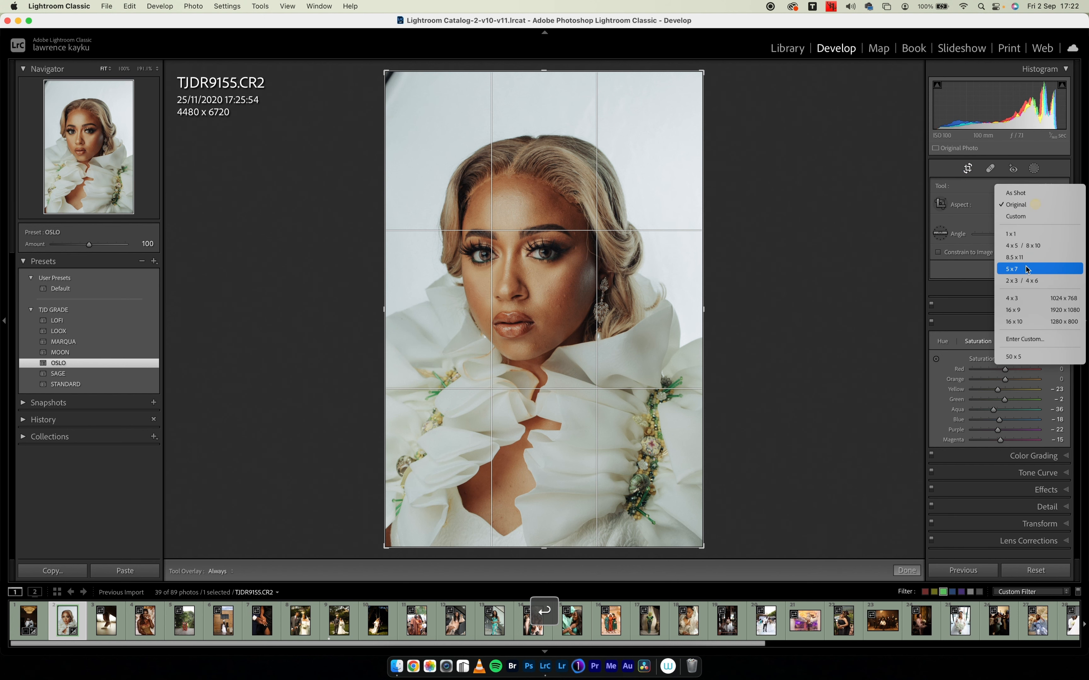
pyautogui.click(1023, 315)
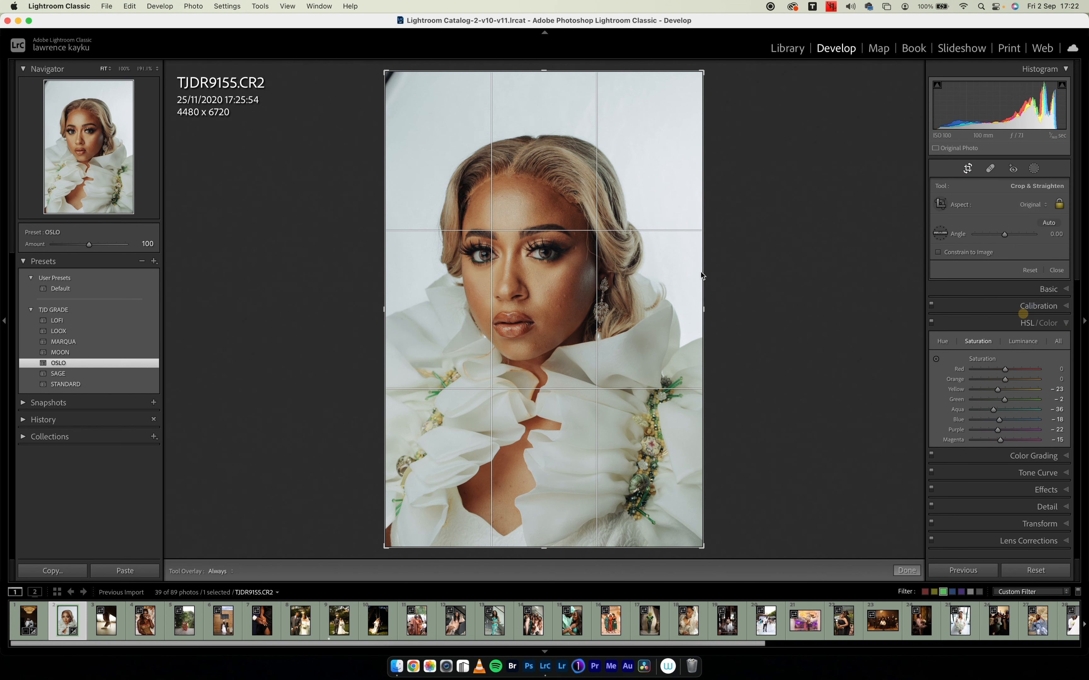
pyautogui.moveTo(609, 288); pyautogui.dragTo(620, 289)
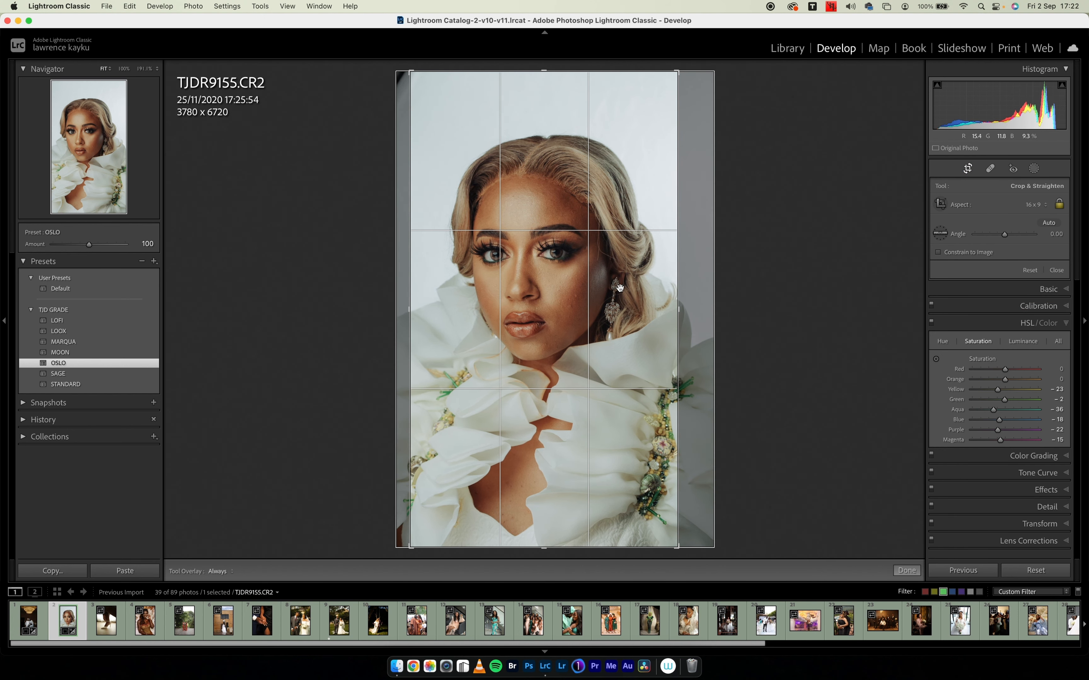
pyautogui.press('Return')
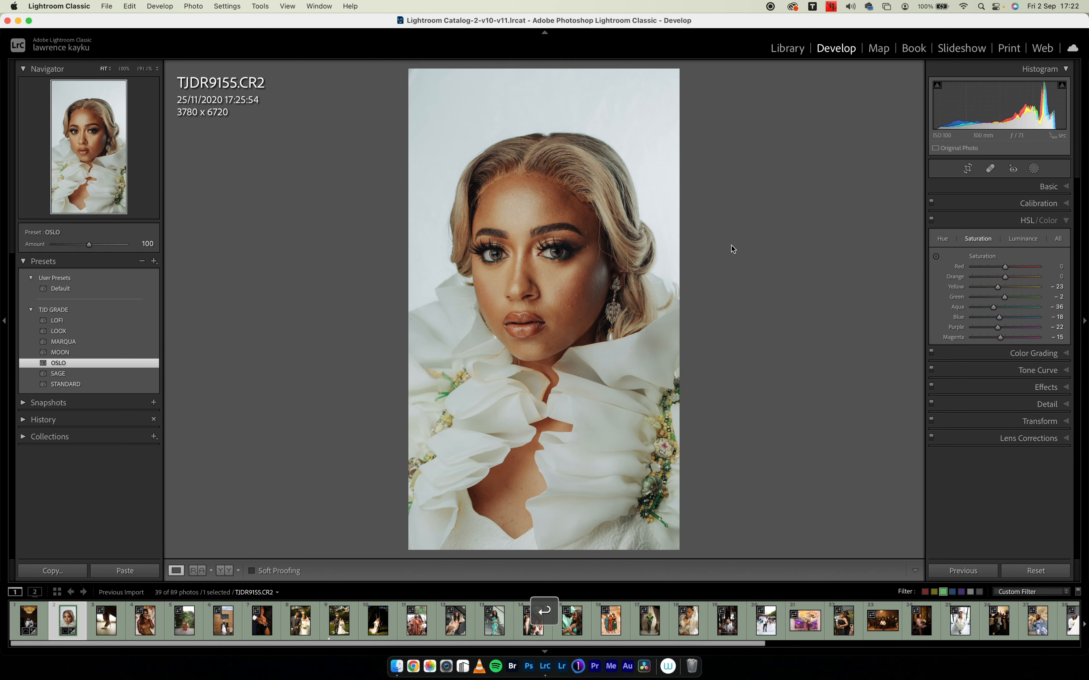
# Compare the cropped portrait before and after, and set its Contrast to −22 and Highlights to −82.
pyautogui.press('y')
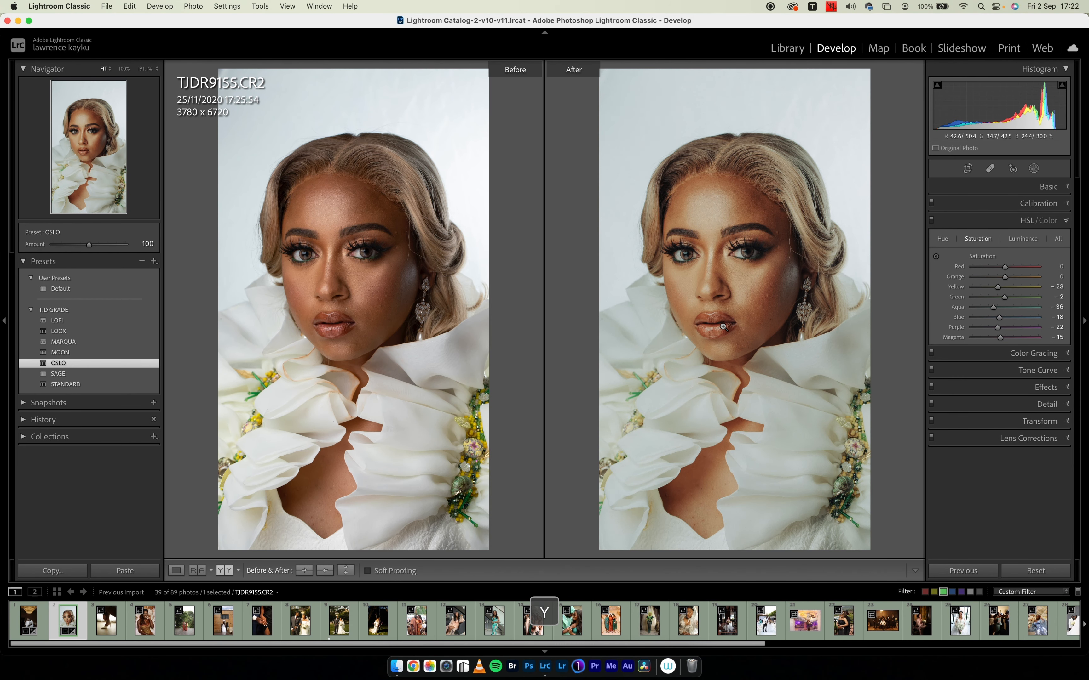
pyautogui.click(1048, 186)
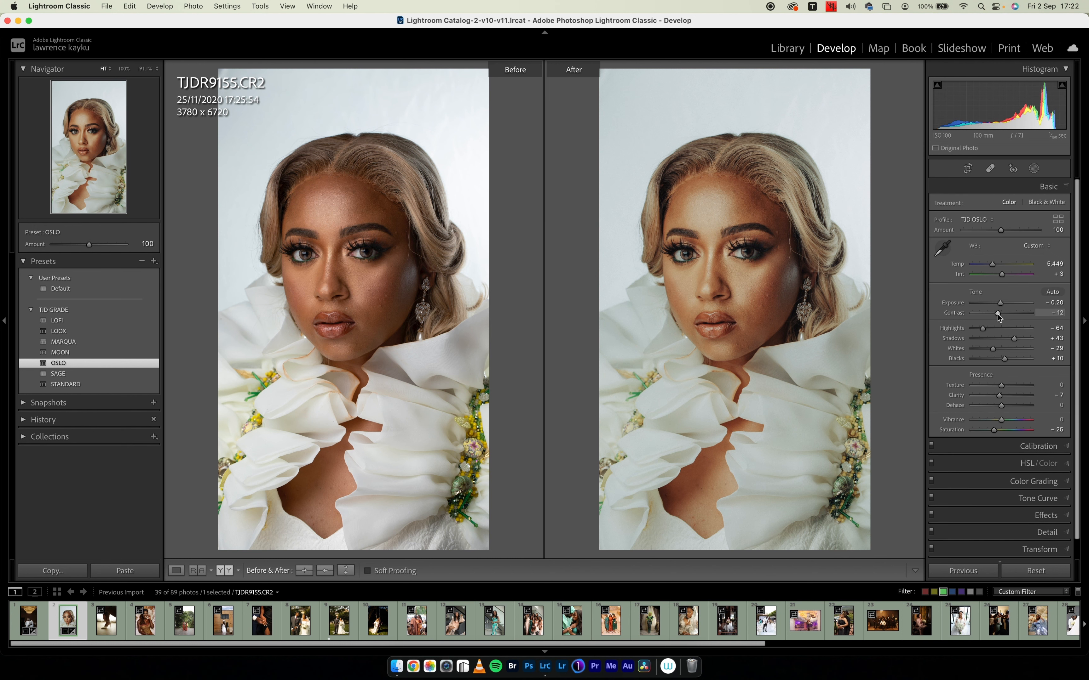
pyautogui.moveTo(997, 315); pyautogui.dragTo(978, 330)
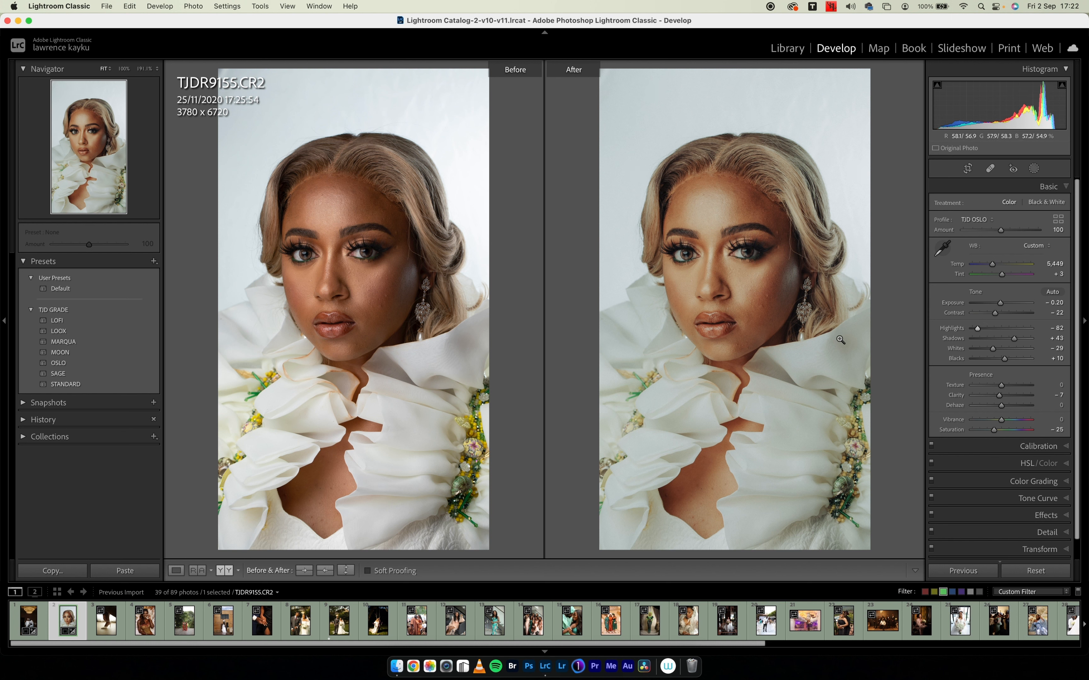
# Go to the shoe photo, TJDR0069.CR2, and apply the SAGE preset from the TJD GRADE group.
pyautogui.press('Right')
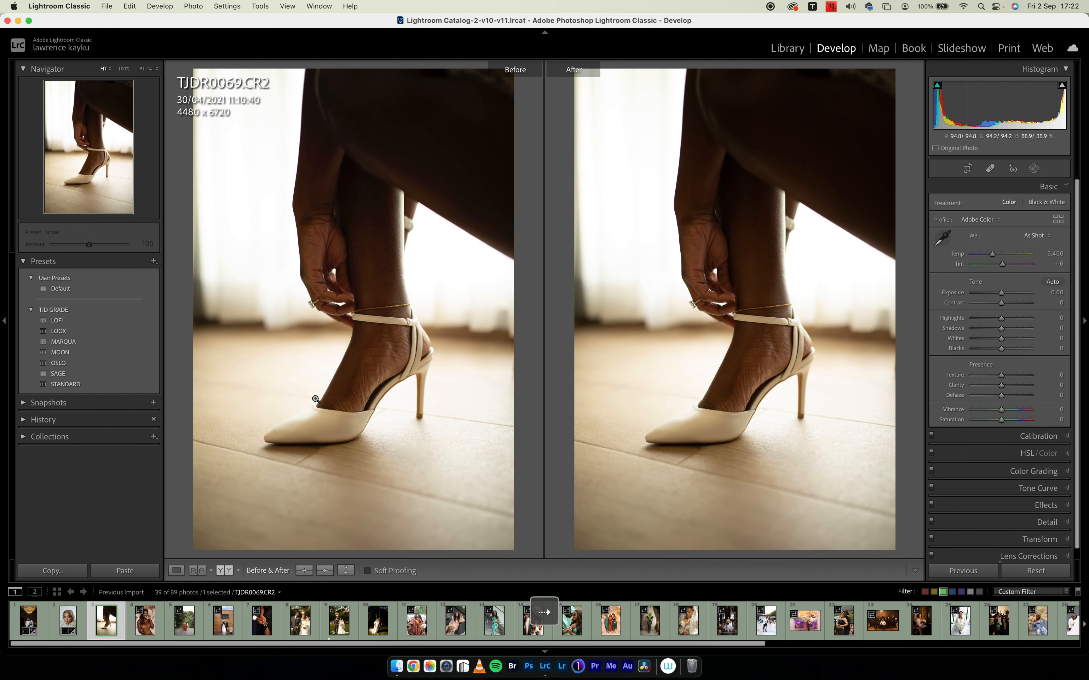
pyautogui.click(100, 377)
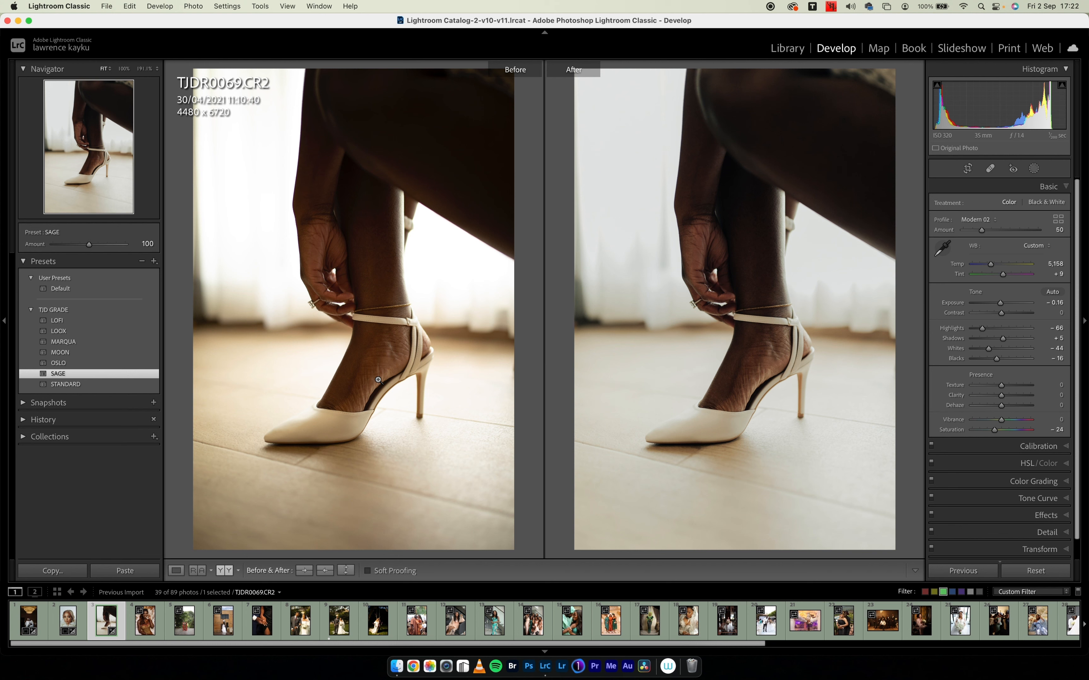
# Crop the shoe photo to a 16 x 9 aspect ratio, tightening the frame to about 3611 x 6419 pixels.
pyautogui.click(968, 168)
pyautogui.click(1021, 205)
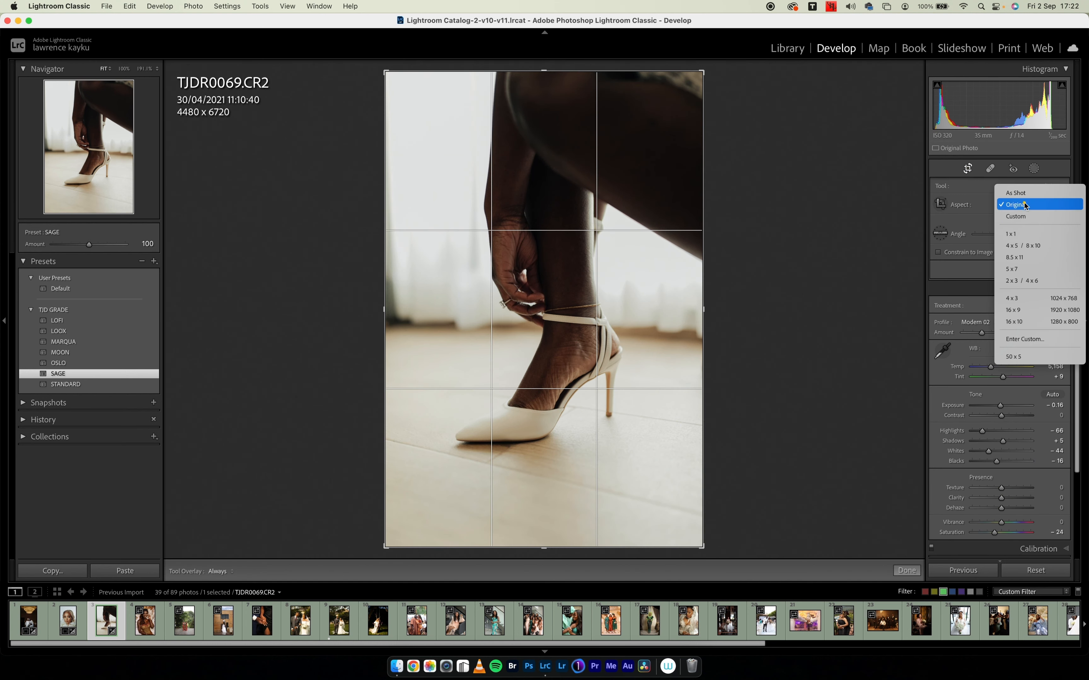
pyautogui.click(1017, 310)
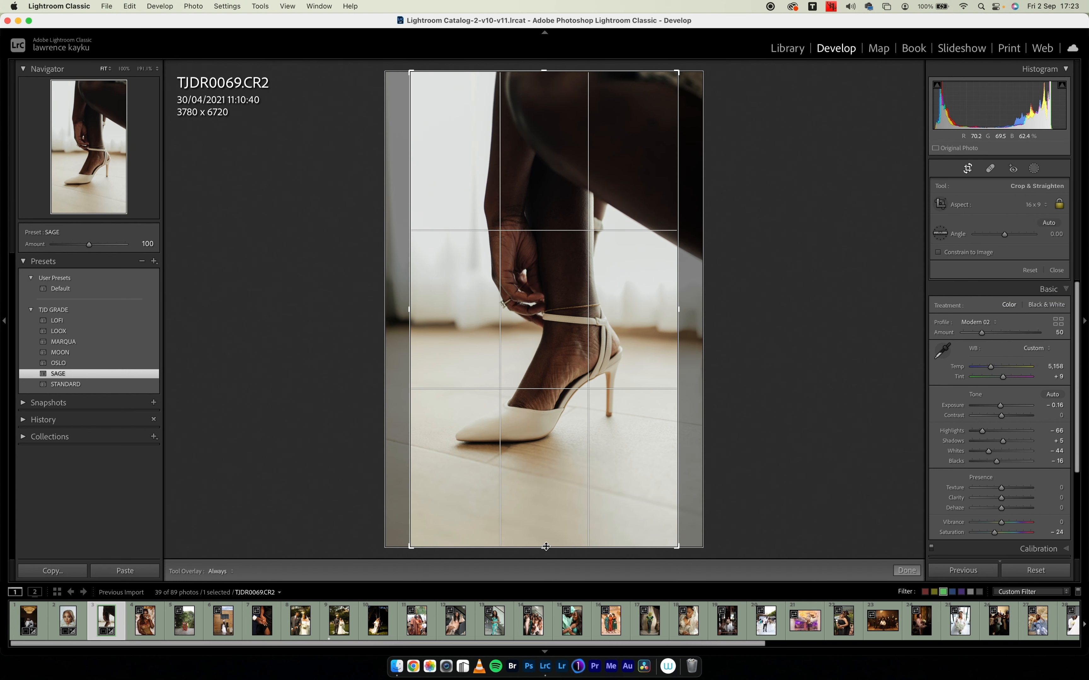
pyautogui.moveTo(569, 72); pyautogui.dragTo(572, 105)
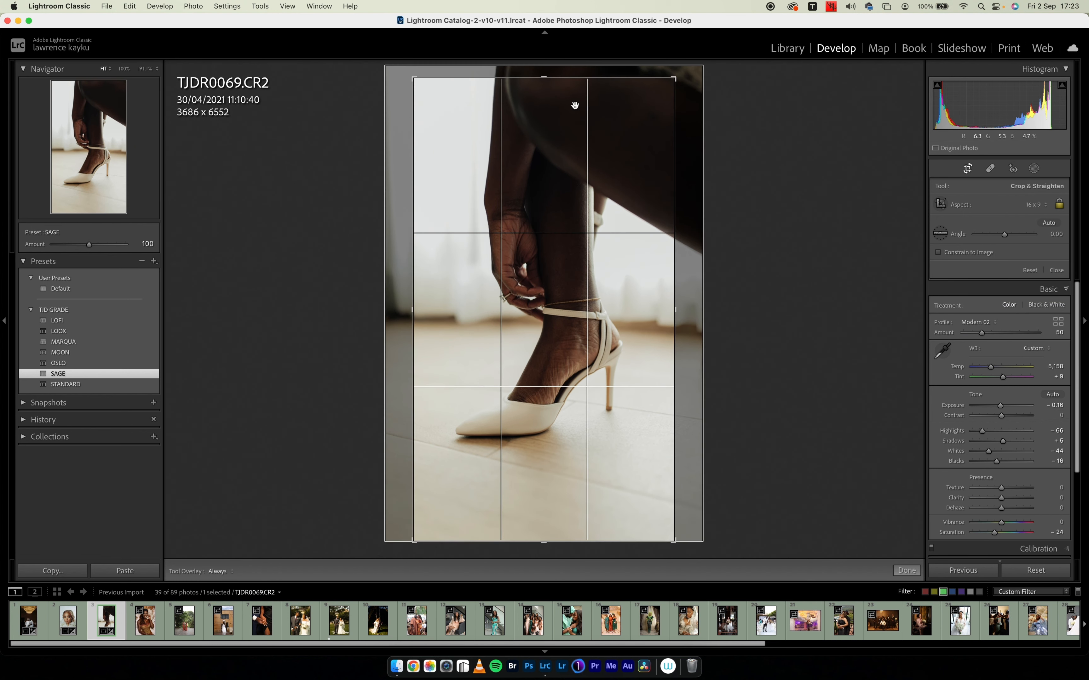
pyautogui.moveTo(553, 540); pyautogui.dragTo(554, 531)
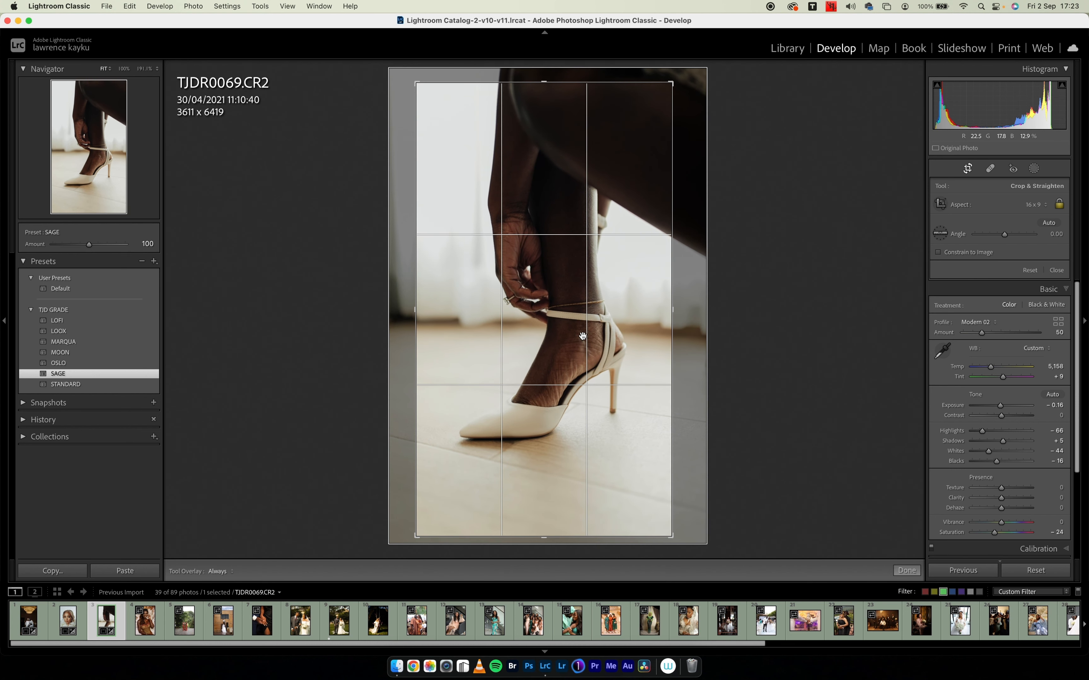
pyautogui.press('Return')
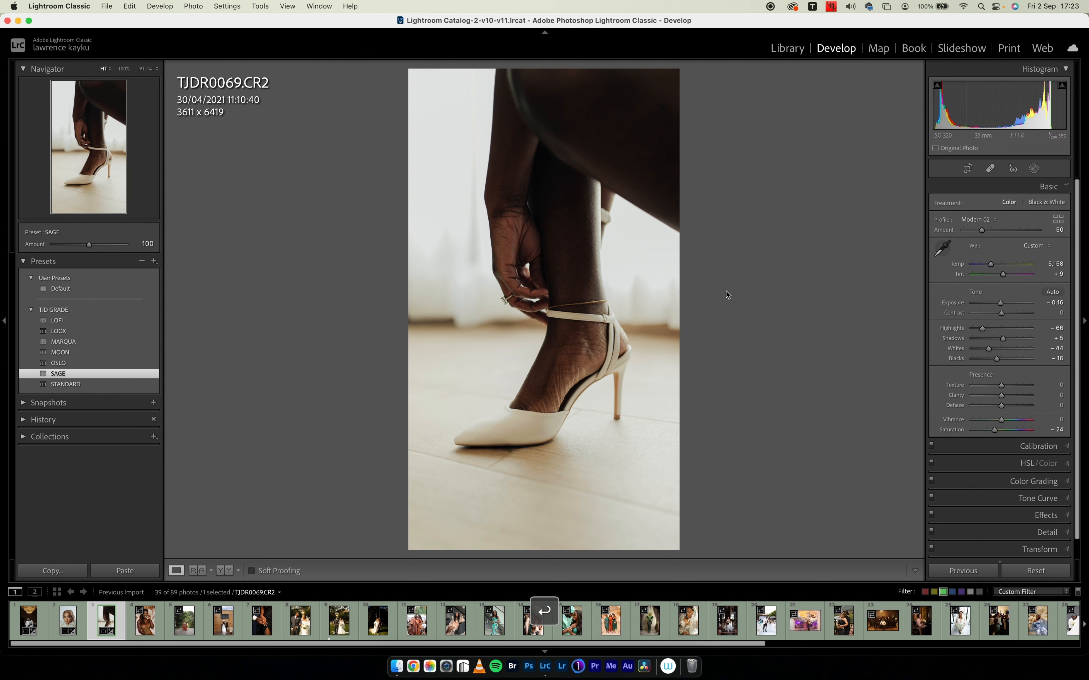
# Go to the next photo, PXAH2671.CR3, apply the MARQUA preset, and set Exposure to +0.65.
pyautogui.press('Right')
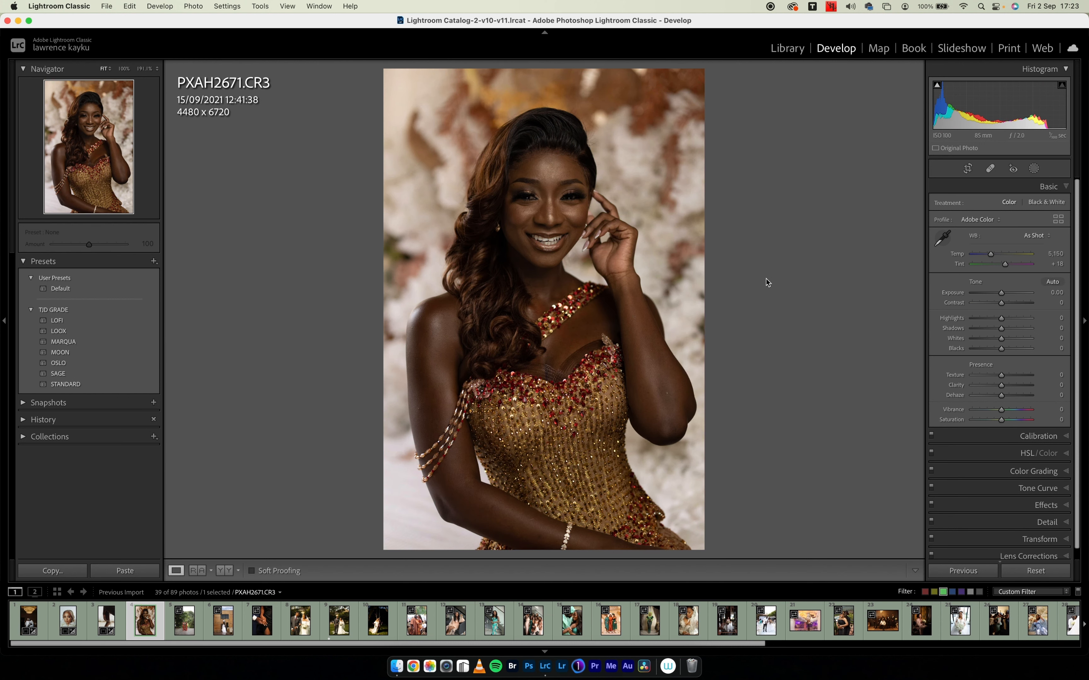
pyautogui.click(143, 344)
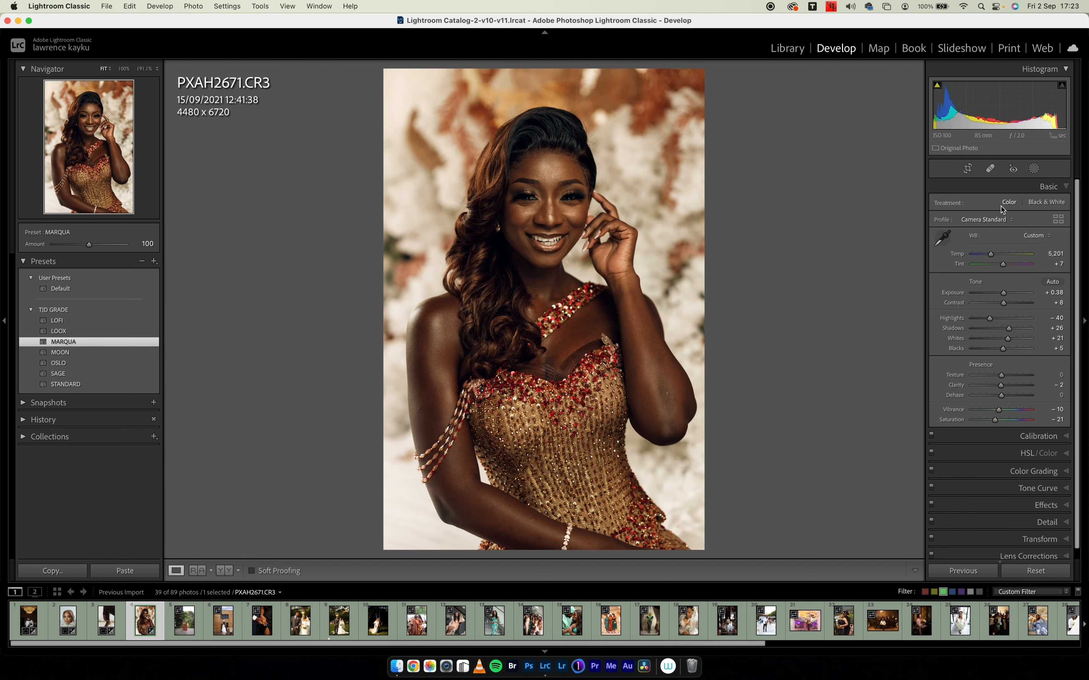
pyautogui.moveTo(1004, 293); pyautogui.dragTo(1005, 293)
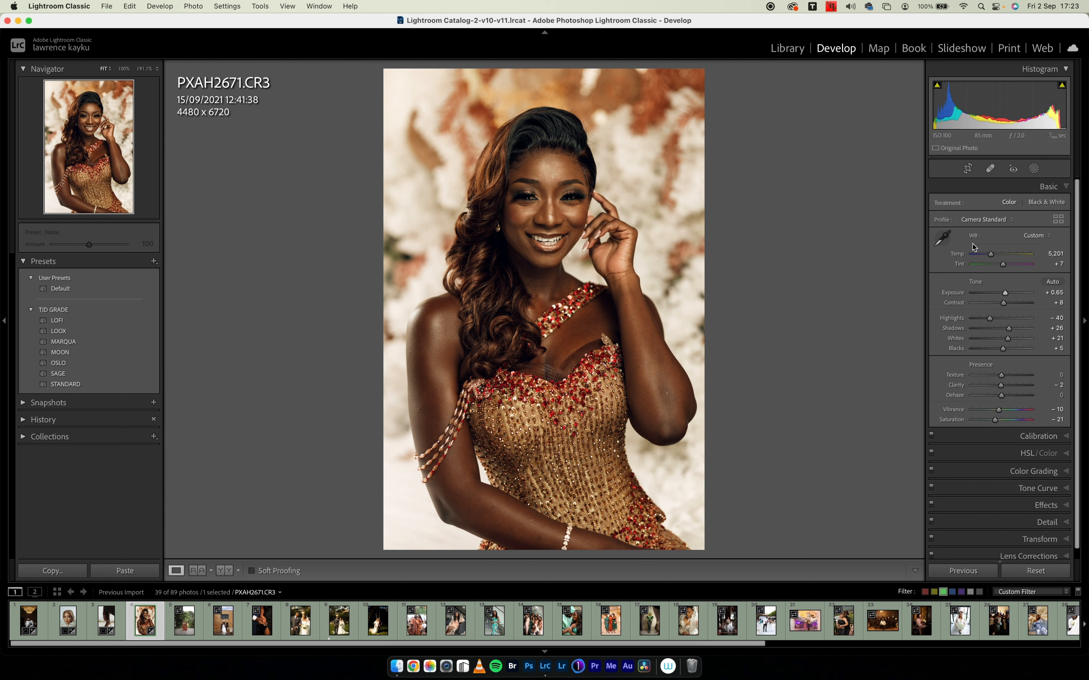
# Add a radial gradient mask over the woman's face with Feather 45, Exposure −0.33 and Highlights −17.
pyautogui.click(1034, 169)
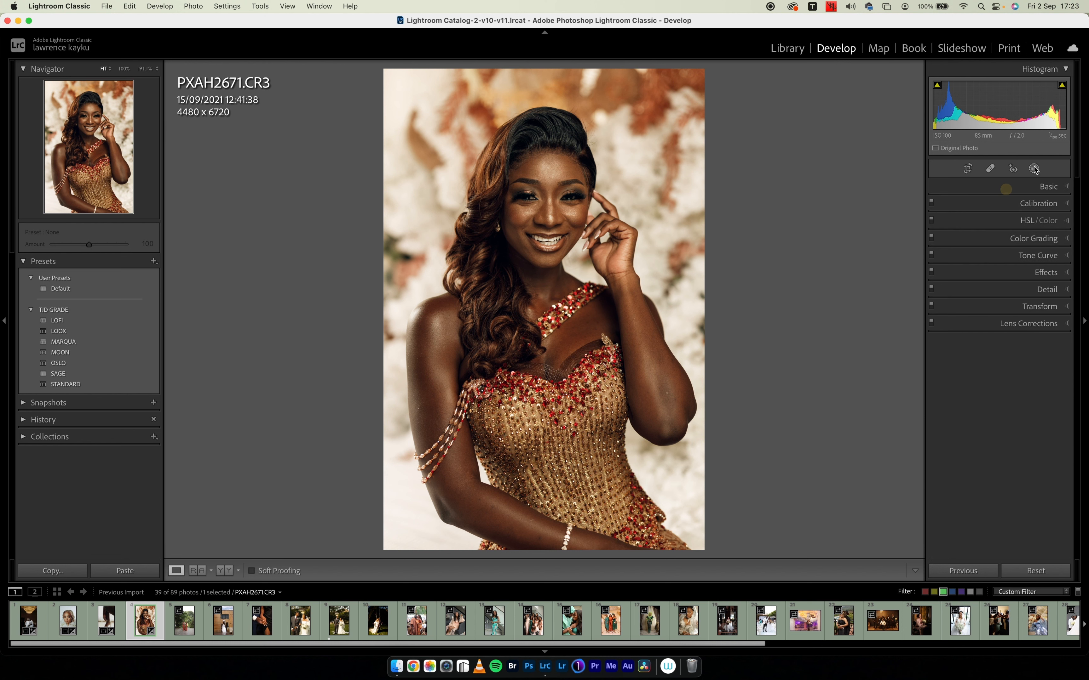
pyautogui.click(968, 264)
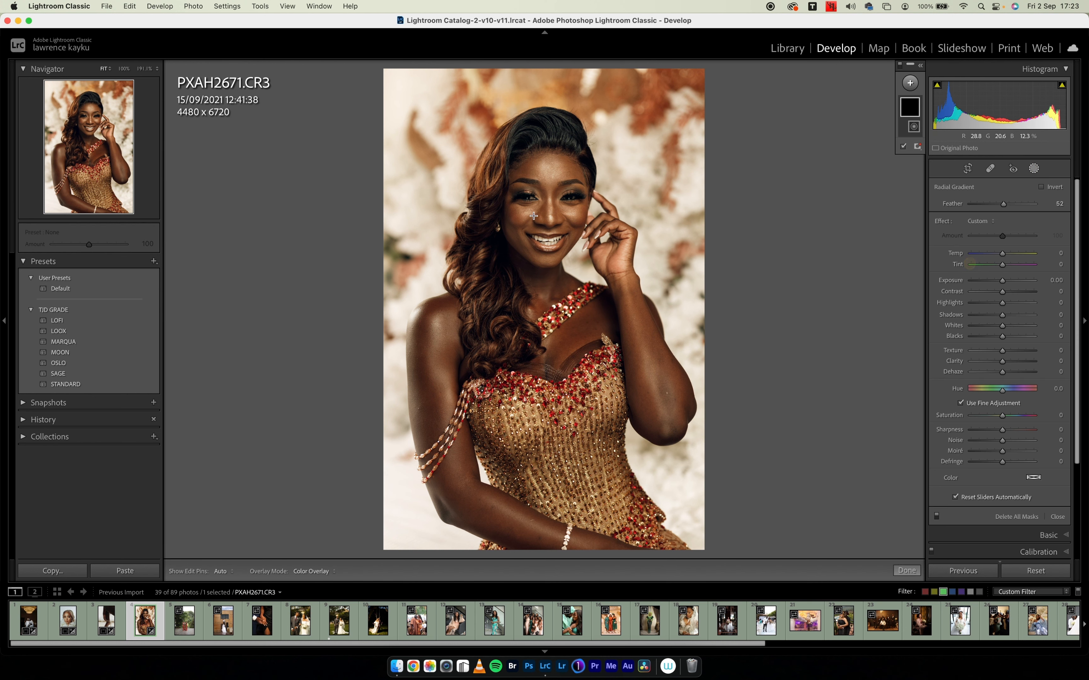
pyautogui.moveTo(510, 167); pyautogui.dragTo(574, 268)
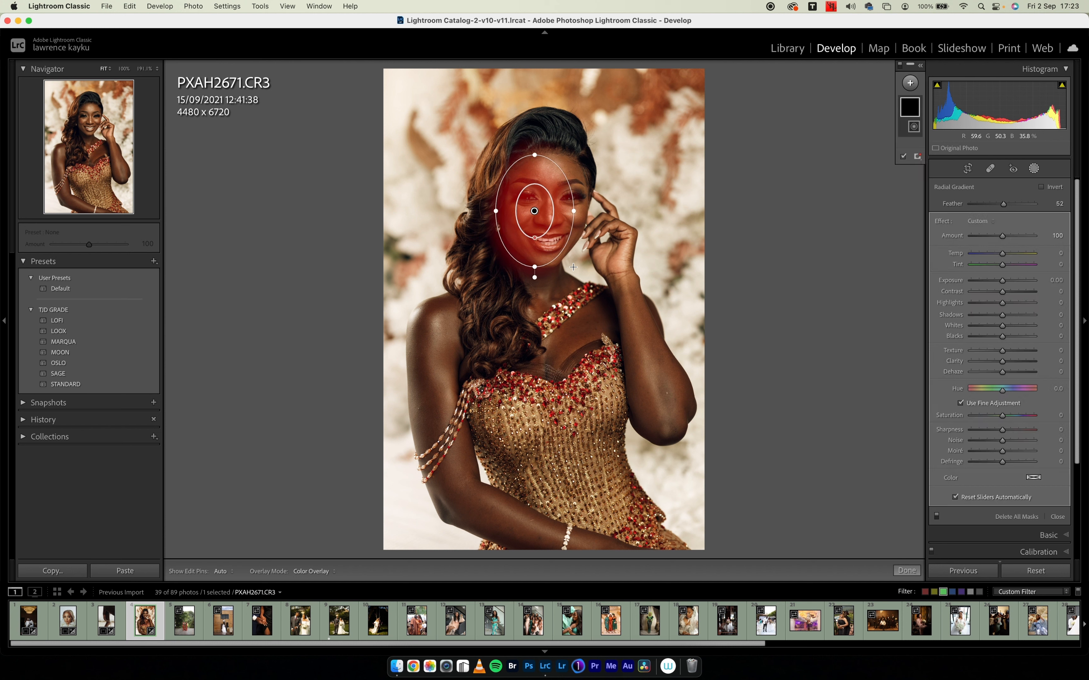
pyautogui.moveTo(531, 210); pyautogui.dragTo(502, 205)
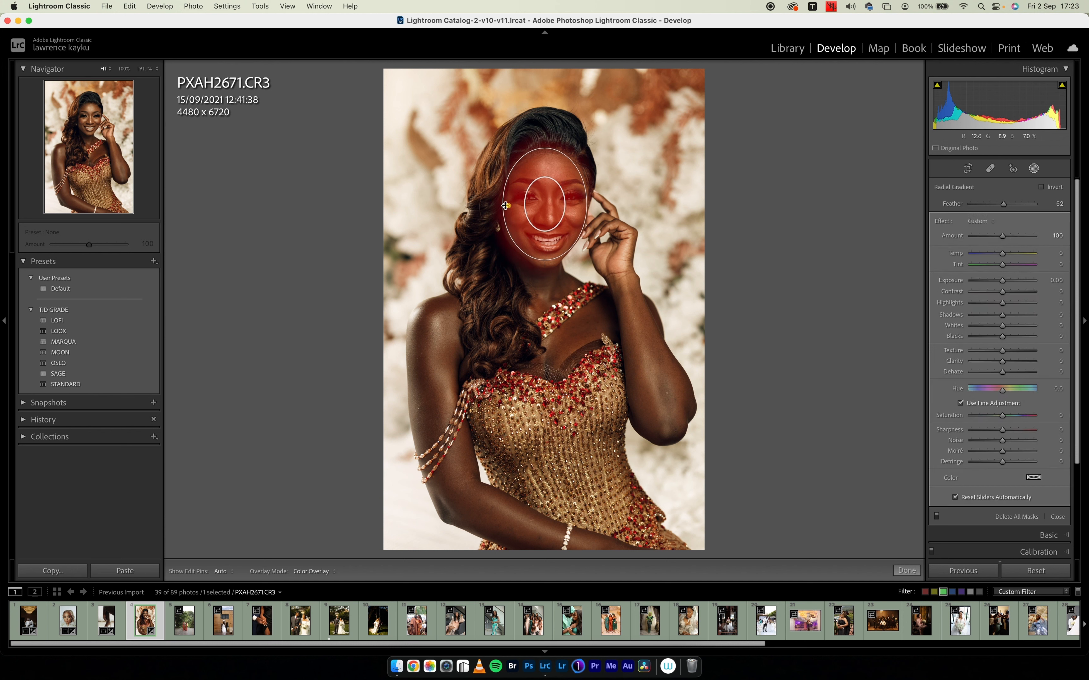
pyautogui.moveTo(547, 261); pyautogui.dragTo(548, 241)
pyautogui.moveTo(1003, 282); pyautogui.dragTo(996, 304)
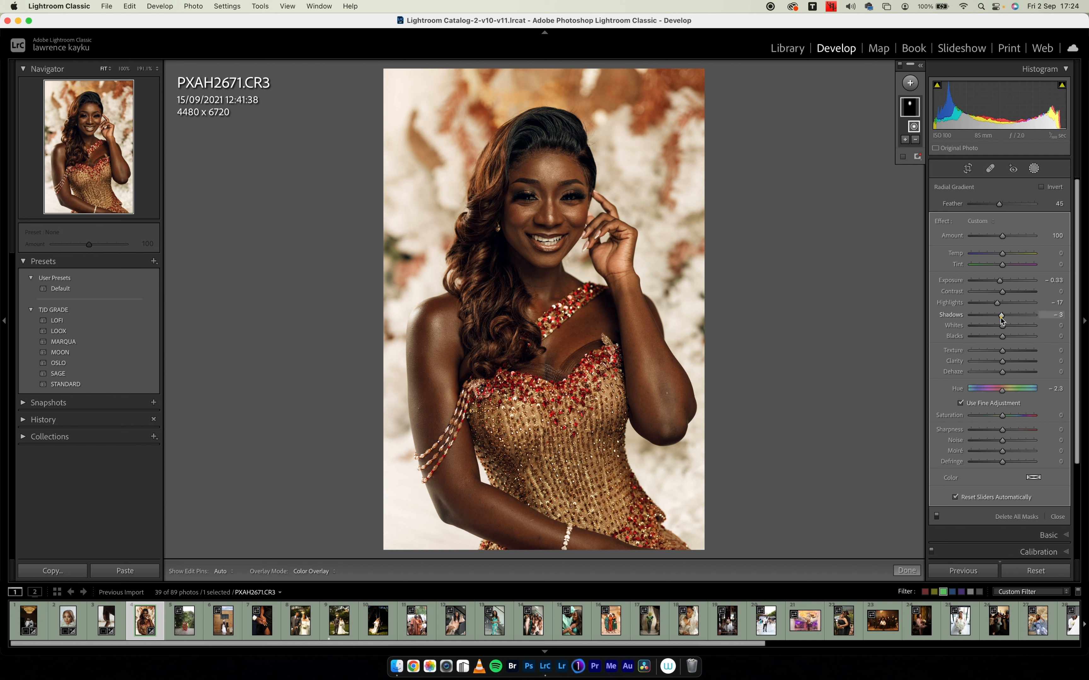
pyautogui.click(907, 570)
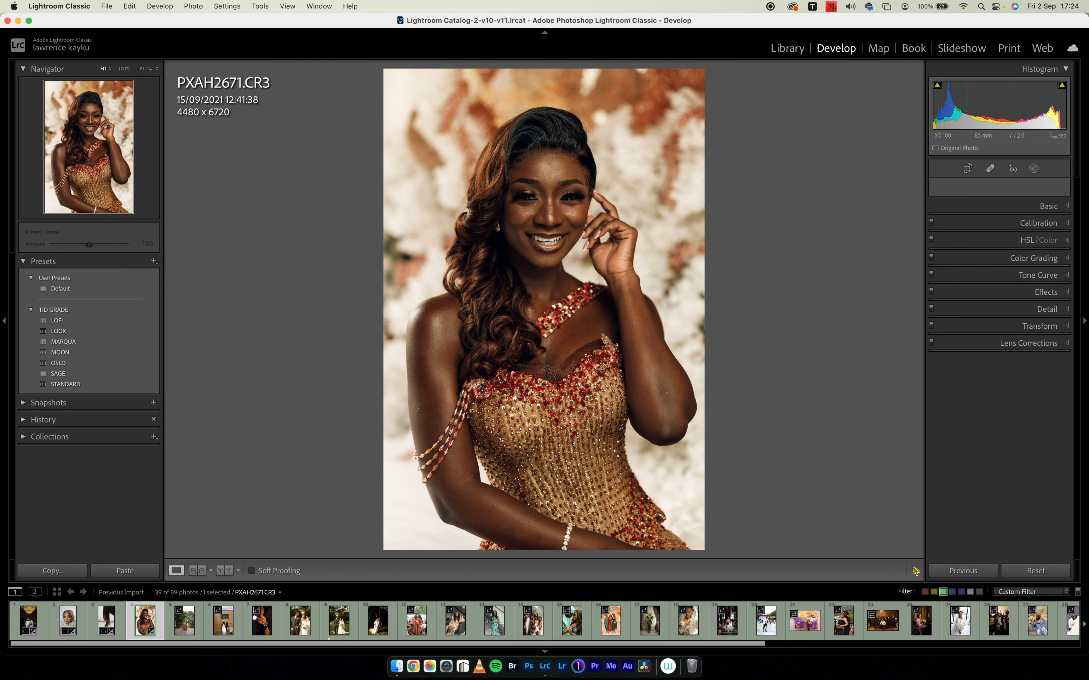
# Compare the portrait before and after, and crop it to a 16 x 9 aspect ratio.
pyautogui.press('y')
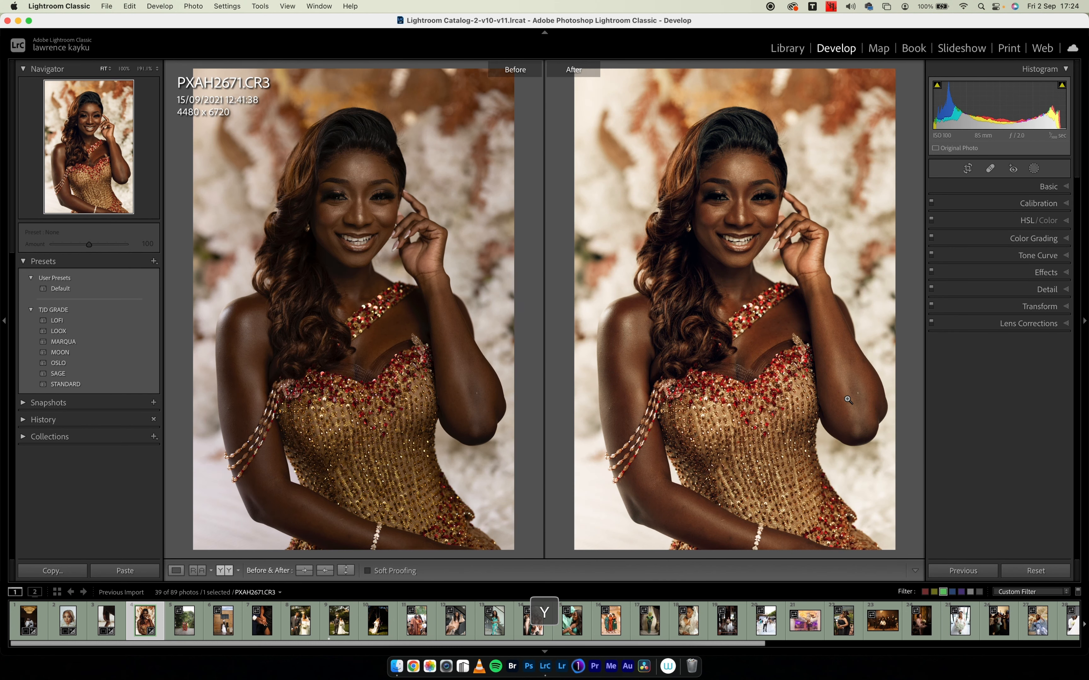
pyautogui.click(969, 170)
pyautogui.click(1036, 204)
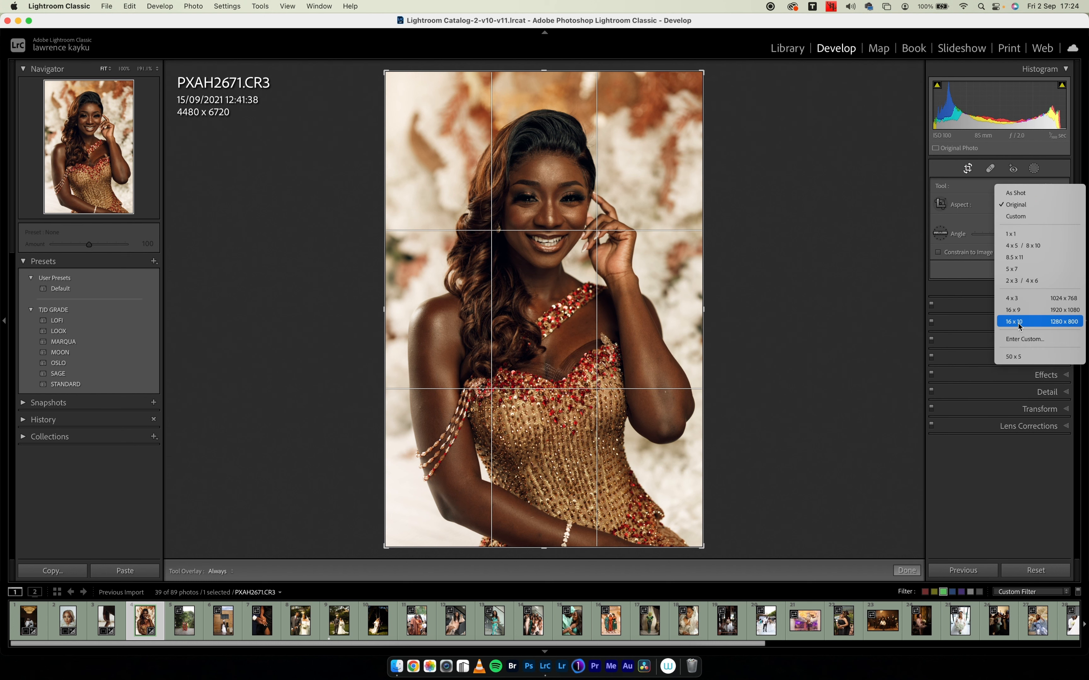
pyautogui.click(1023, 312)
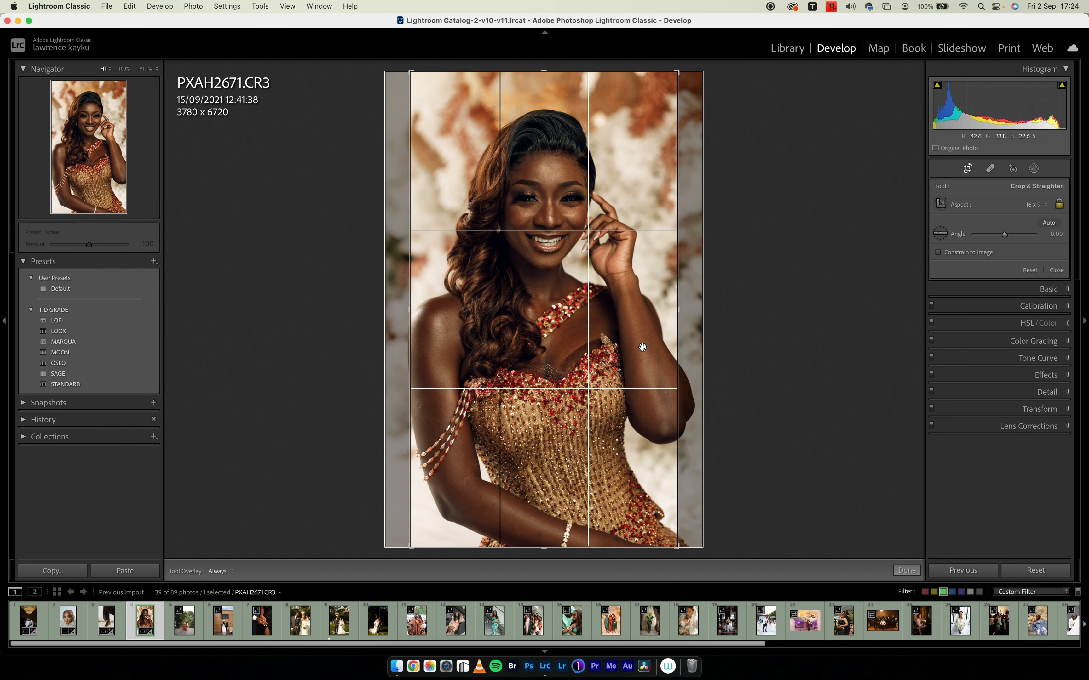
pyautogui.press('Return')
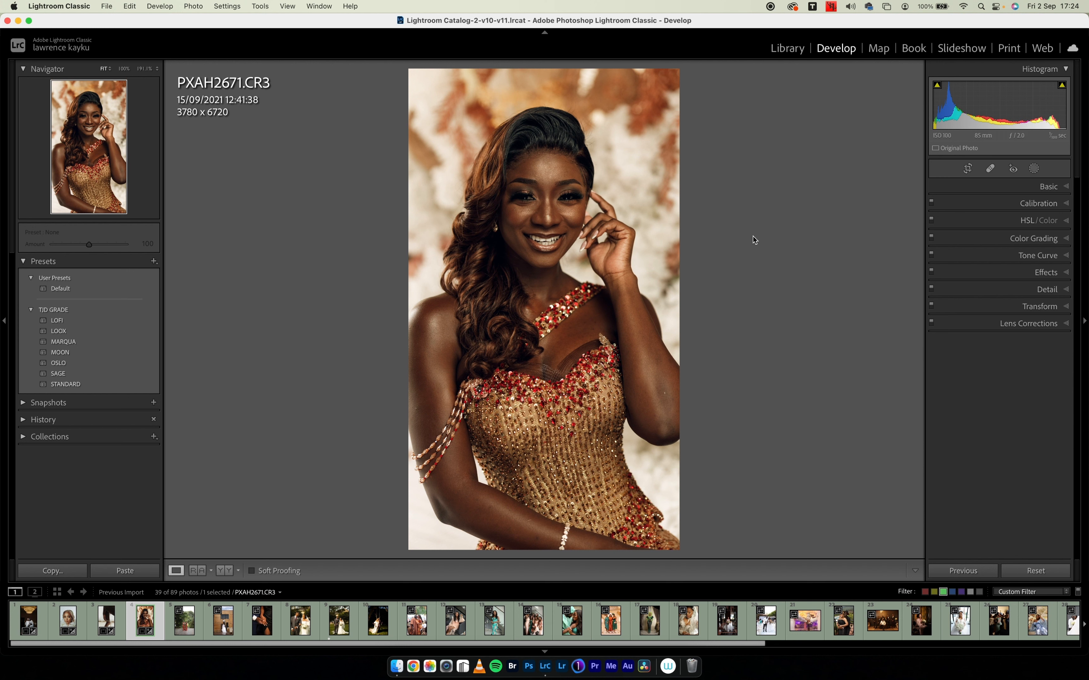
# Go to the next photo, _OME0091.CR2, and crop it to 16 x 9, tightening the frame around the two women to about 2894 x 5144 pixels.
pyautogui.press('Right')
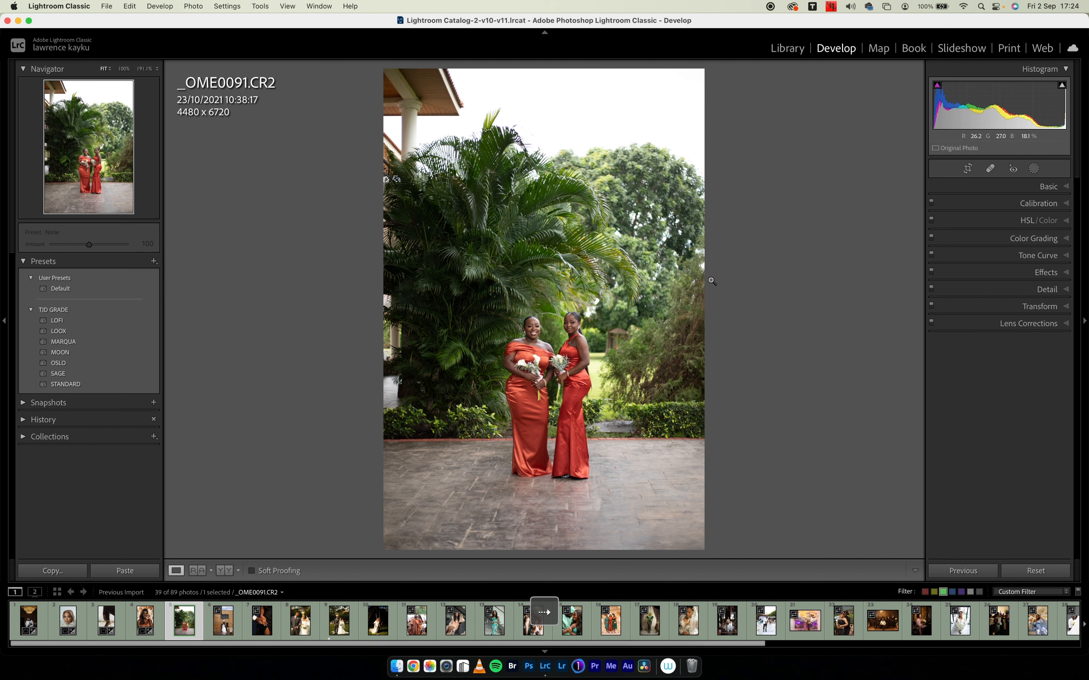
pyautogui.click(967, 168)
pyautogui.click(1033, 206)
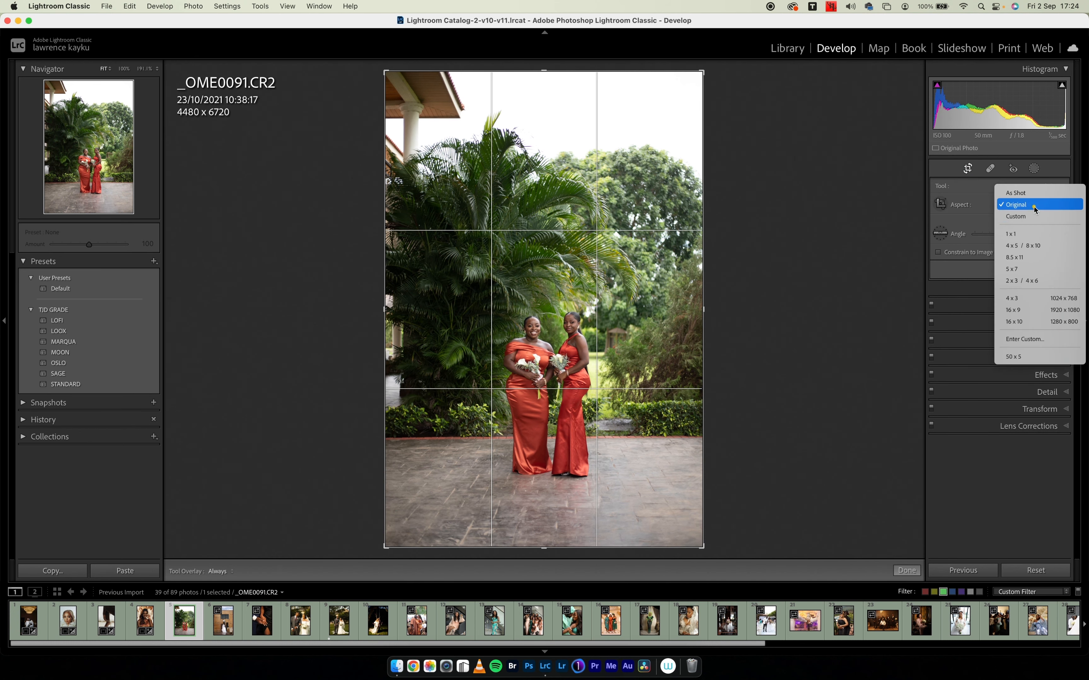
pyautogui.click(1013, 310)
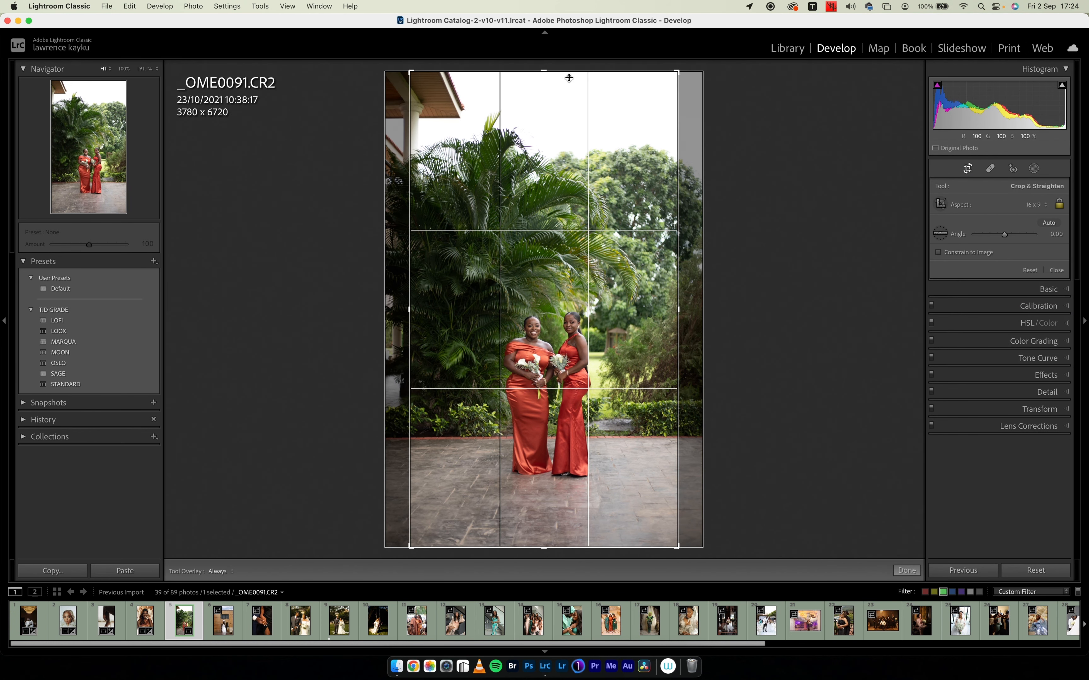
pyautogui.moveTo(569, 78); pyautogui.dragTo(544, 134)
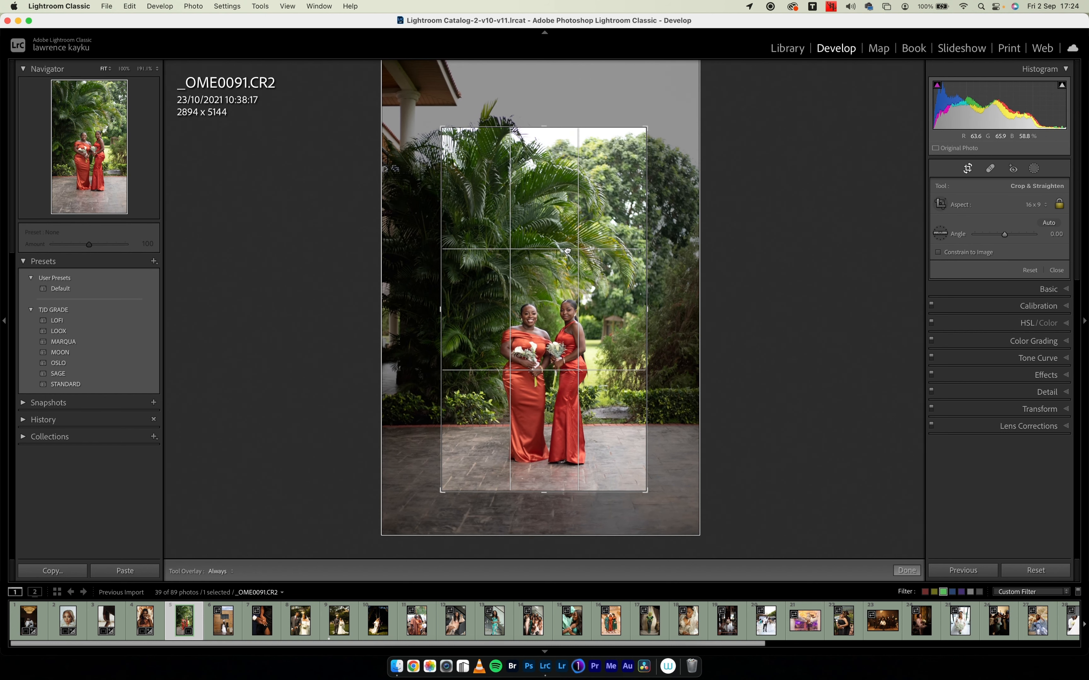
pyautogui.moveTo(675, 270); pyautogui.dragTo(675, 274)
pyautogui.press('Return')
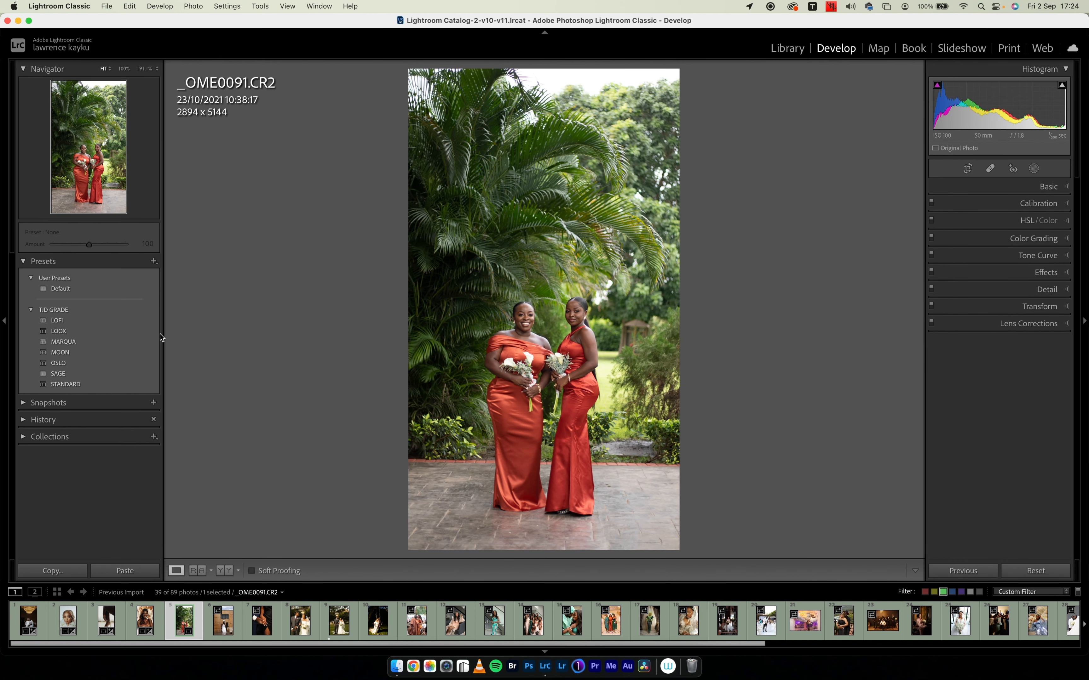
# Apply the LOOX preset and add a post-crop vignette with Amount −13, Midpoint 21, Roundness +39 and Feather 68.
pyautogui.click(146, 332)
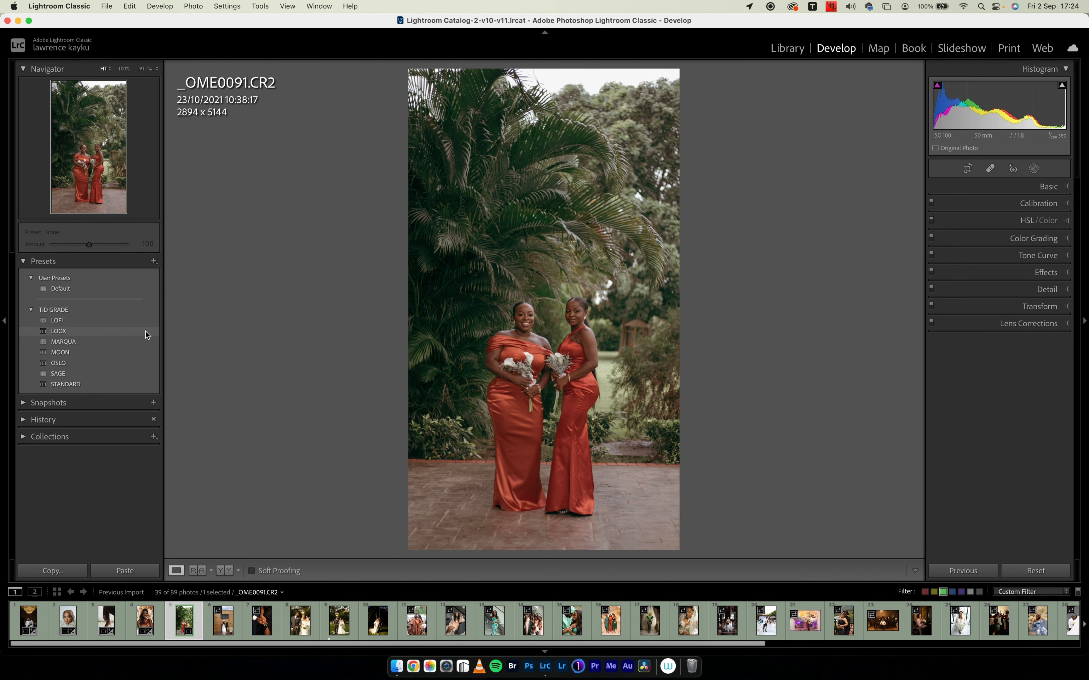
pyautogui.click(108, 332)
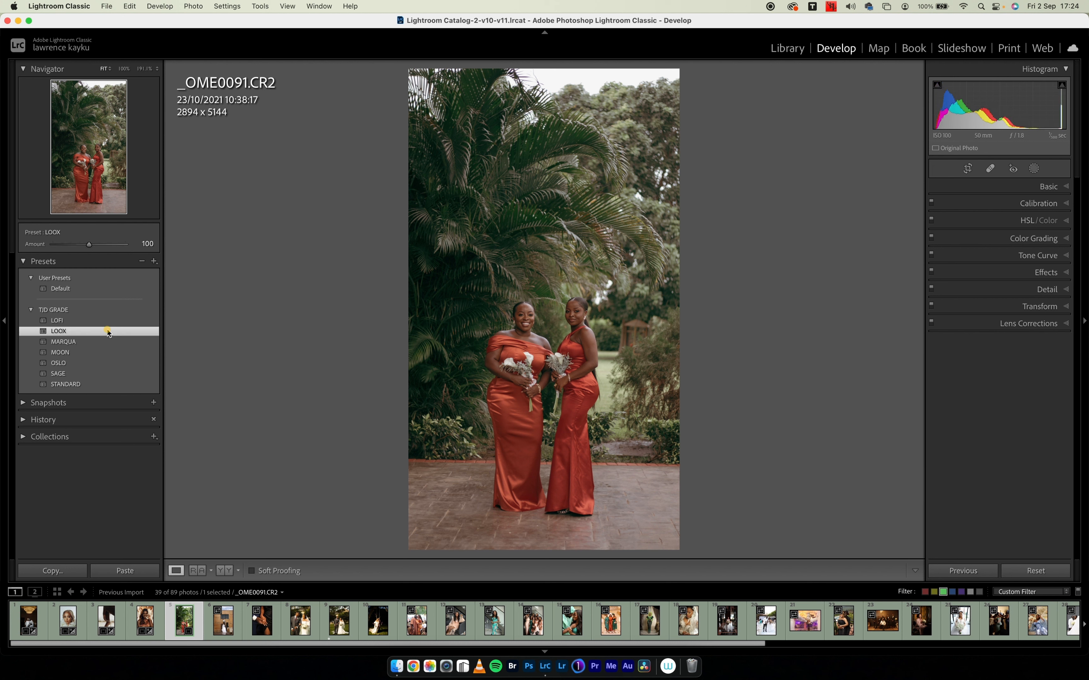
pyautogui.click(973, 324)
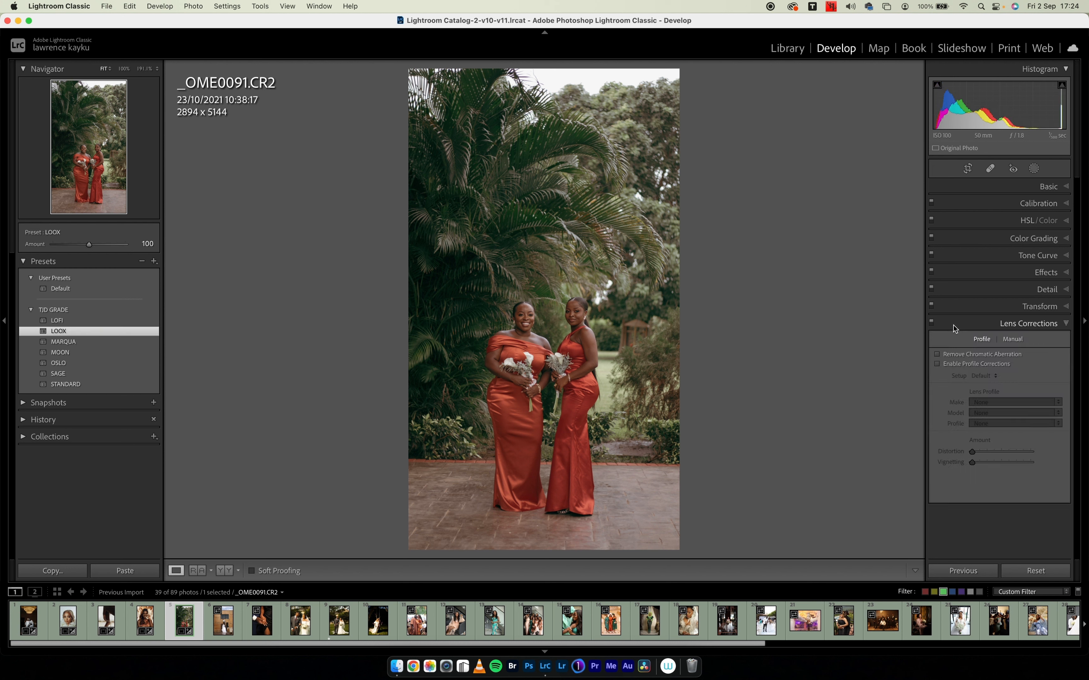
pyautogui.click(973, 326)
pyautogui.click(994, 307)
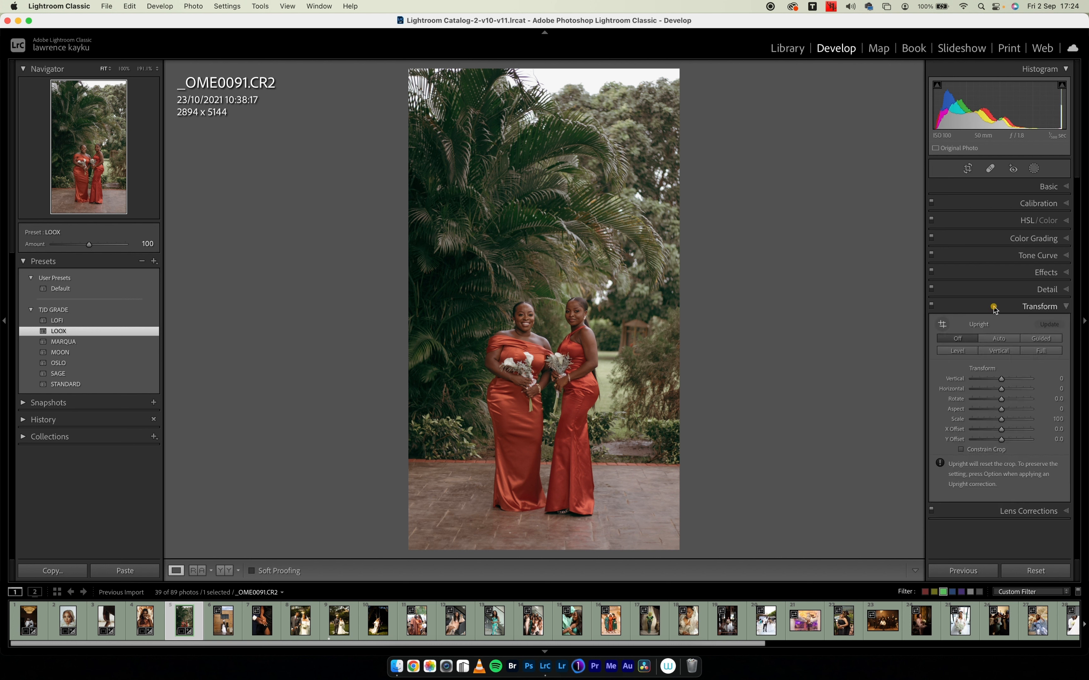
pyautogui.click(994, 308)
pyautogui.click(993, 272)
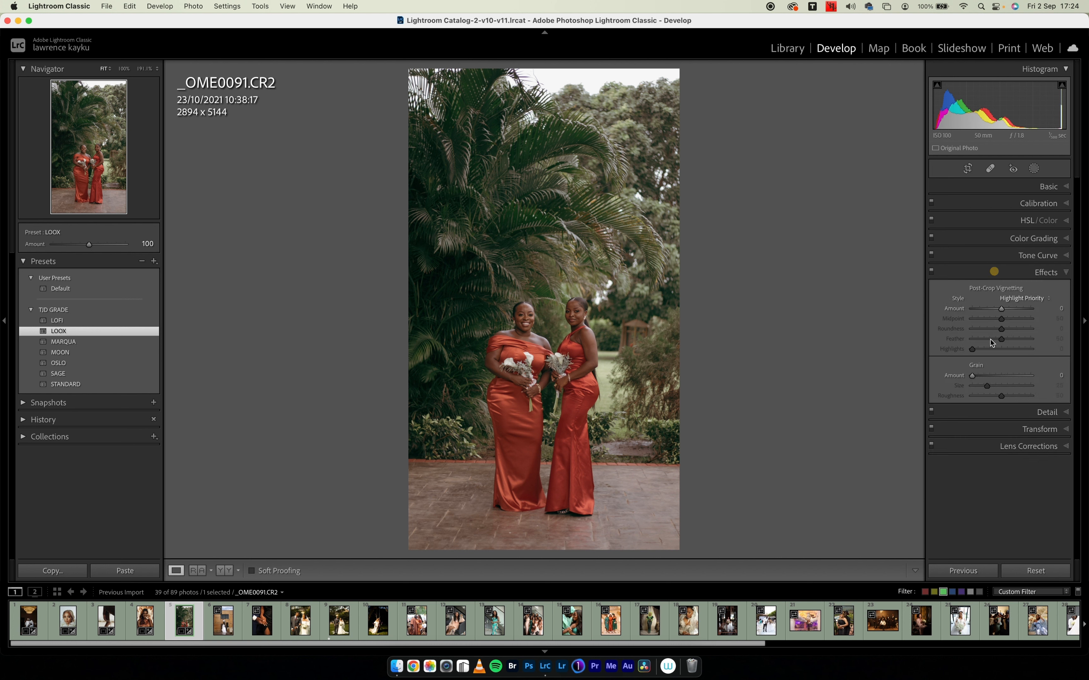
pyautogui.moveTo(1001, 308); pyautogui.dragTo(996, 311)
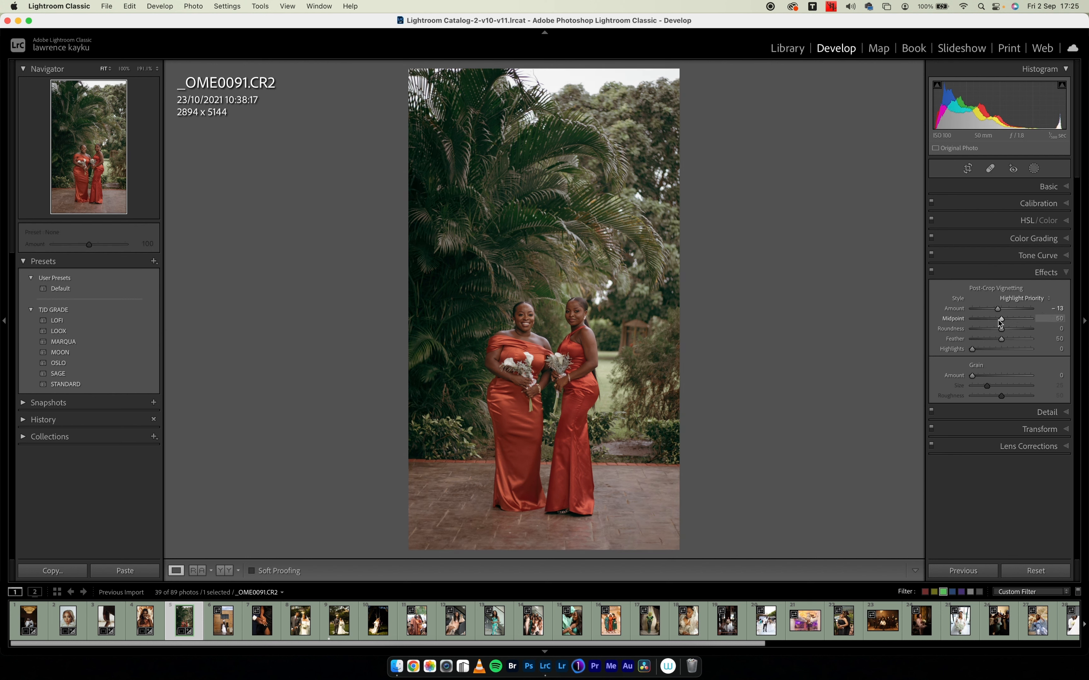
pyautogui.moveTo(998, 320)
pyautogui.mouseDown()
pyautogui.moveTo(984, 319)
pyautogui.moveTo(1012, 328)
pyautogui.moveTo(1009, 339)
pyautogui.mouseUp()
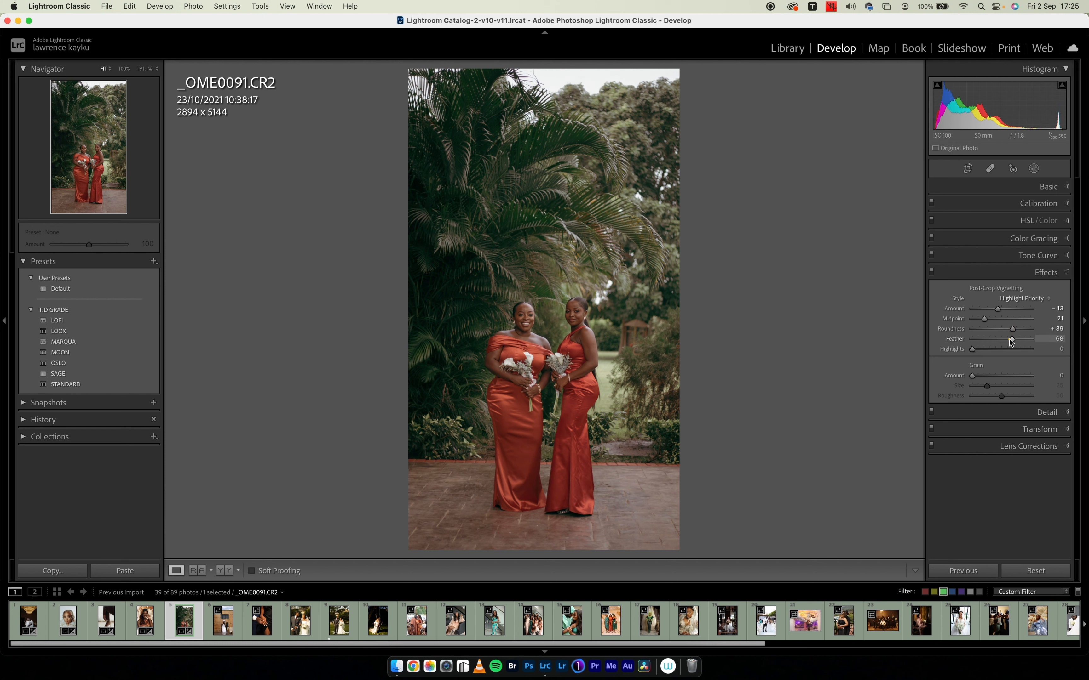
pyautogui.click(980, 273)
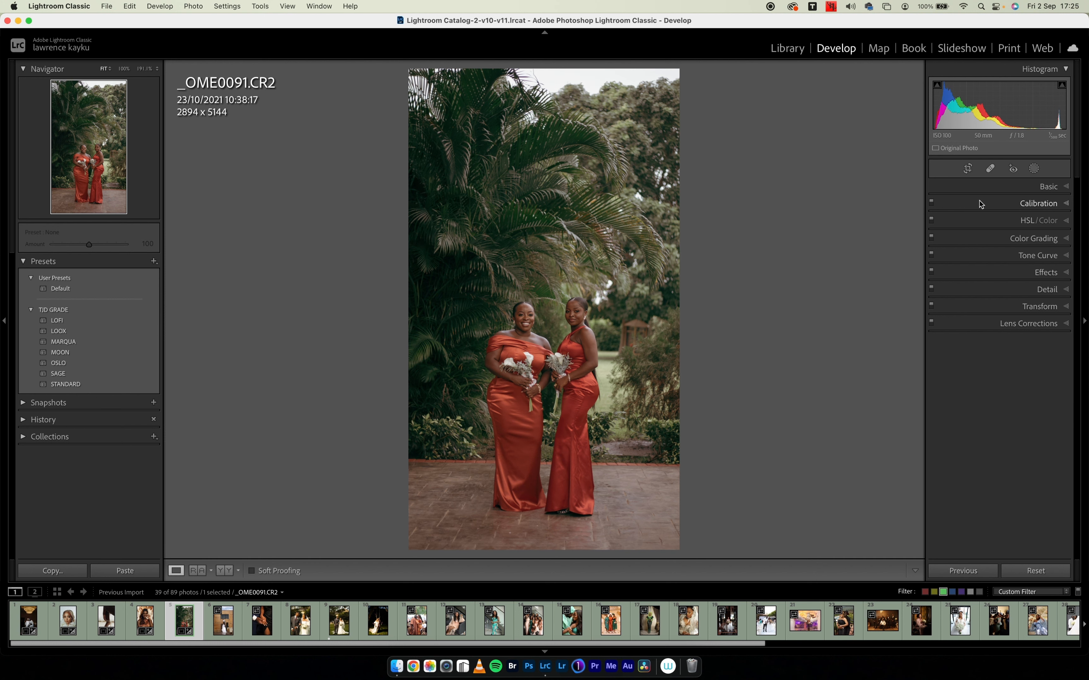
# Set the photo's Highlights to −44, Shadows to +24, Whites to +36 and Clarity to +15.
pyautogui.click(987, 190)
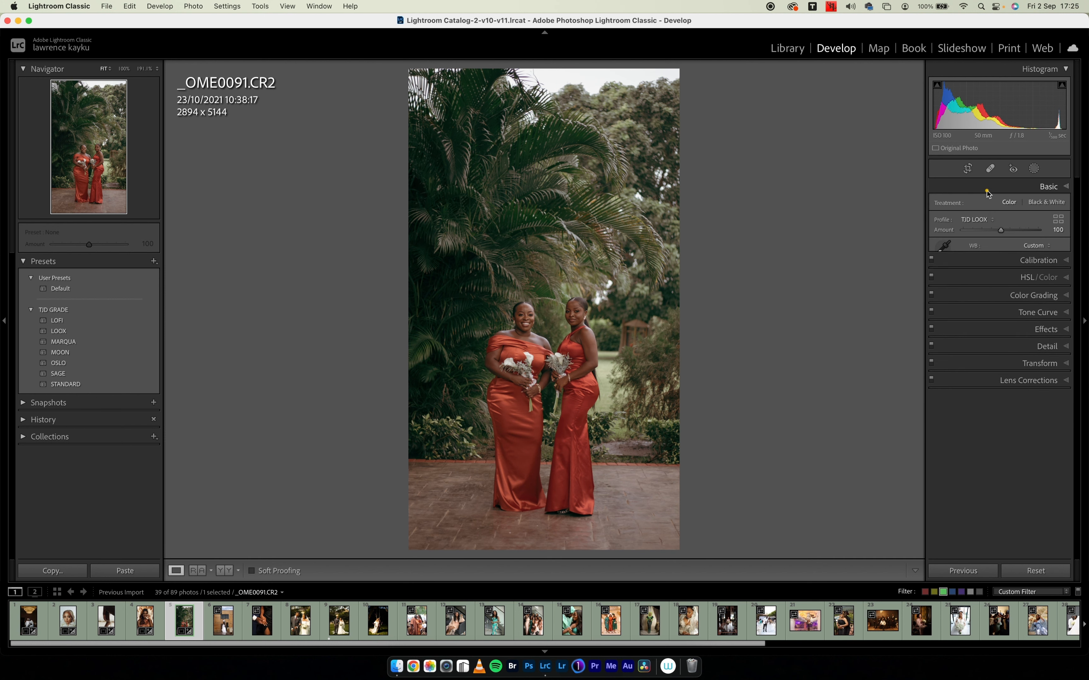
pyautogui.moveTo(993, 328); pyautogui.dragTo(1012, 350)
pyautogui.moveTo(1002, 396); pyautogui.dragTo(1008, 399)
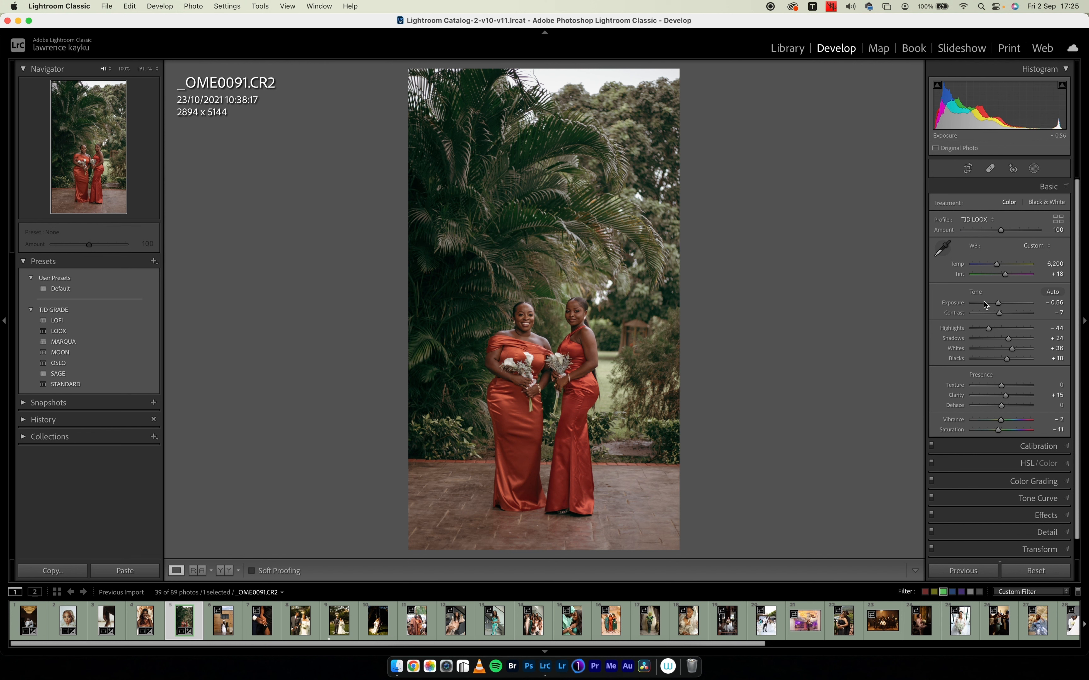
pyautogui.click(973, 186)
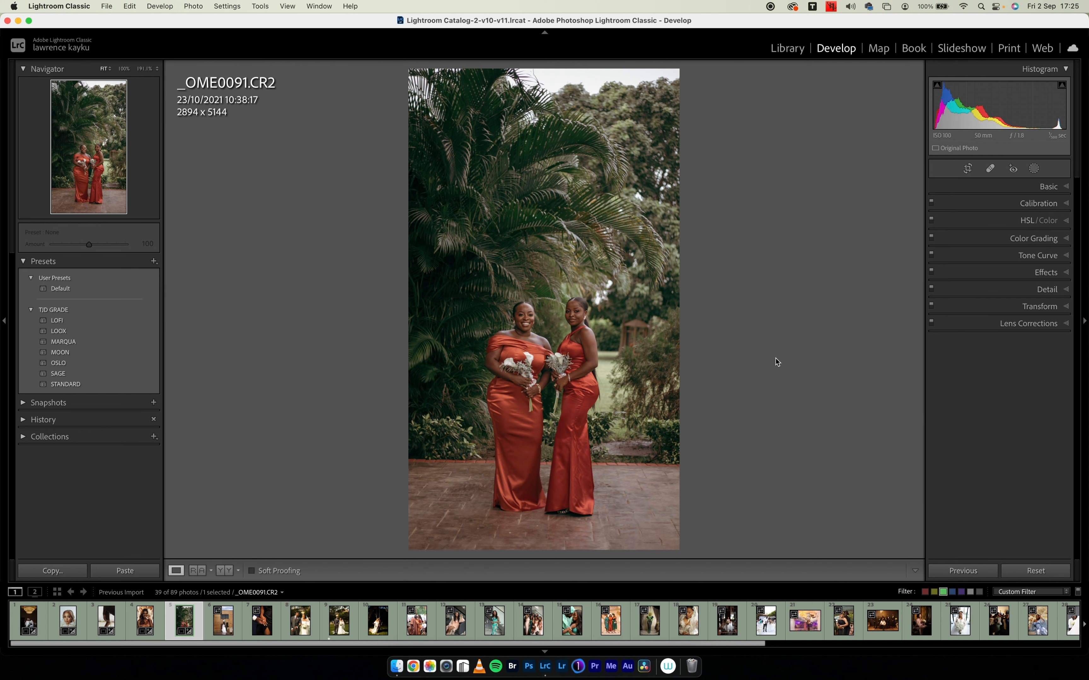
# Go to the staircase photo, _OME0196.CR2, crop it to 16 x 9 at about 3531 x 6278 pixels, and straighten it by 0.27.
pyautogui.press('Right')
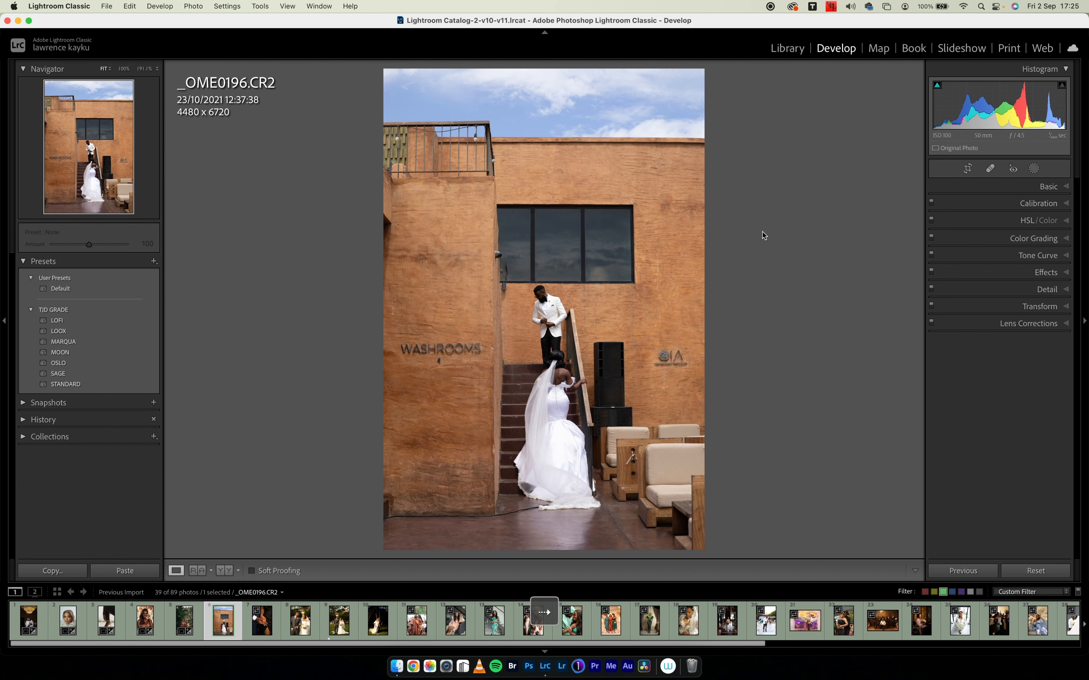
pyautogui.click(966, 169)
pyautogui.click(1028, 205)
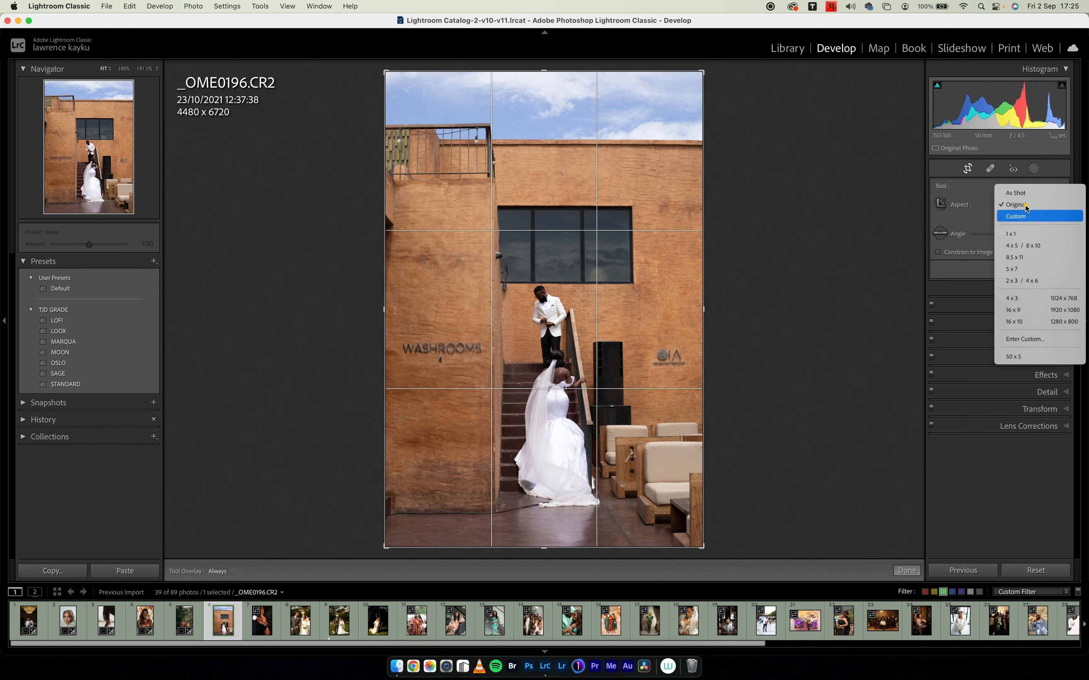
pyautogui.click(1026, 310)
pyautogui.moveTo(740, 188); pyautogui.dragTo(712, 214)
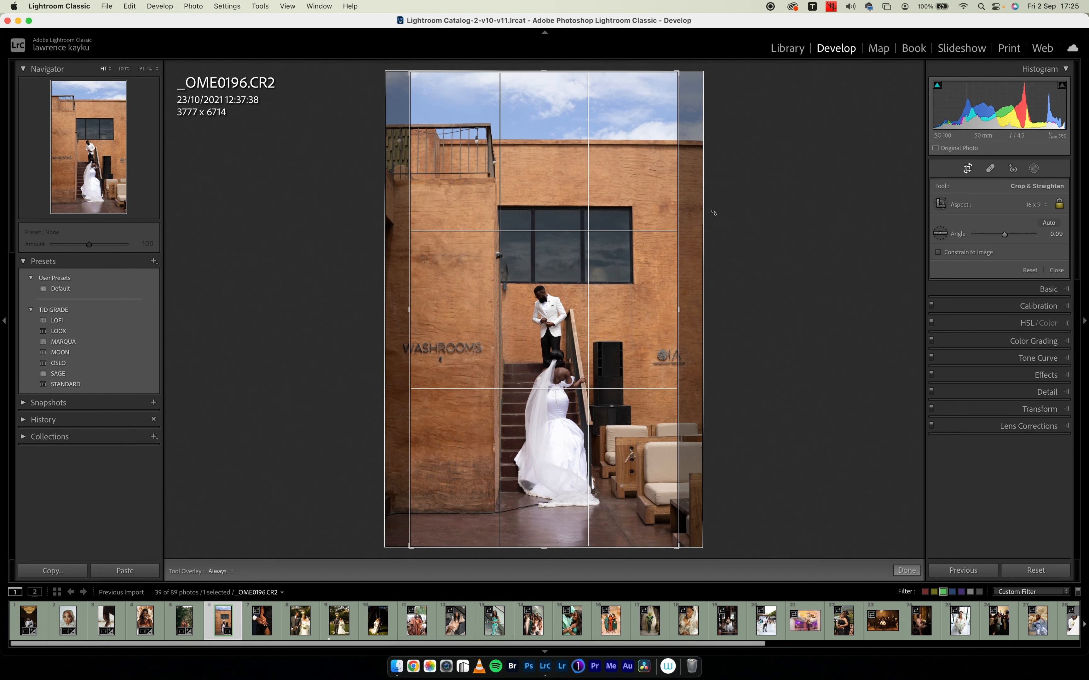
pyautogui.moveTo(419, 304); pyautogui.dragTo(435, 305)
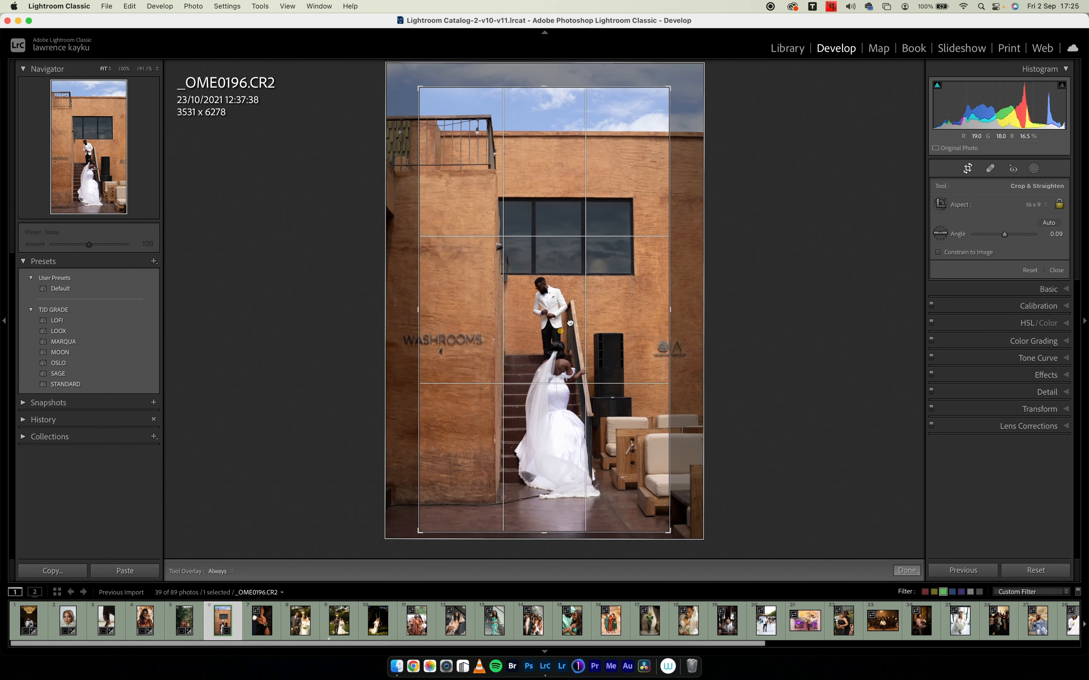
pyautogui.moveTo(748, 287); pyautogui.dragTo(752, 288)
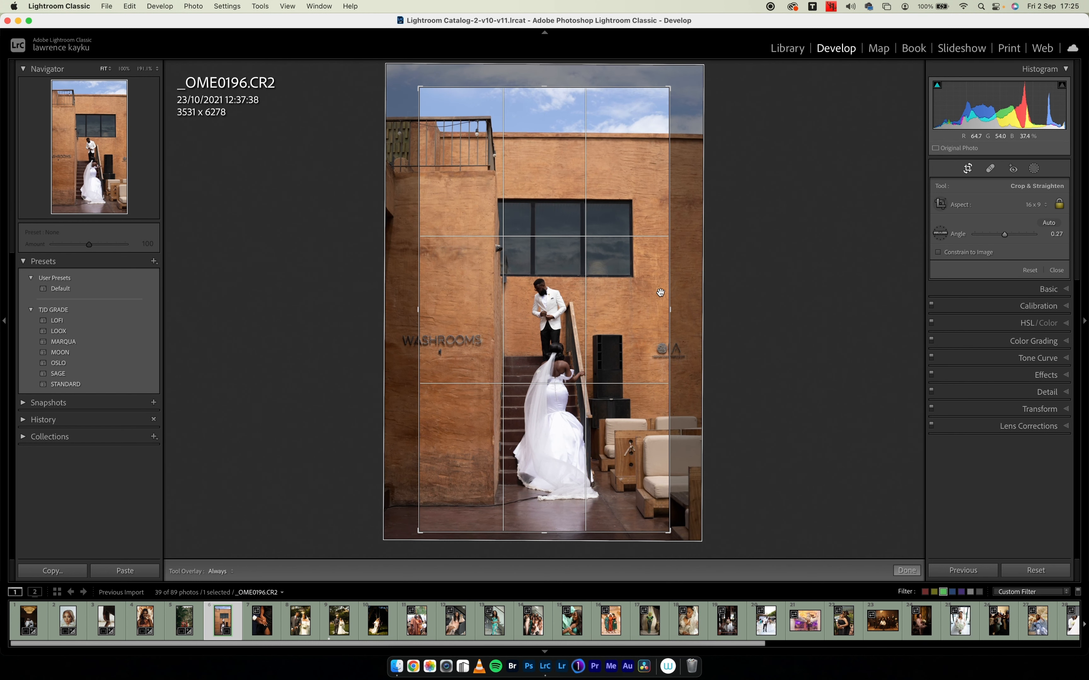
pyautogui.press('Return')
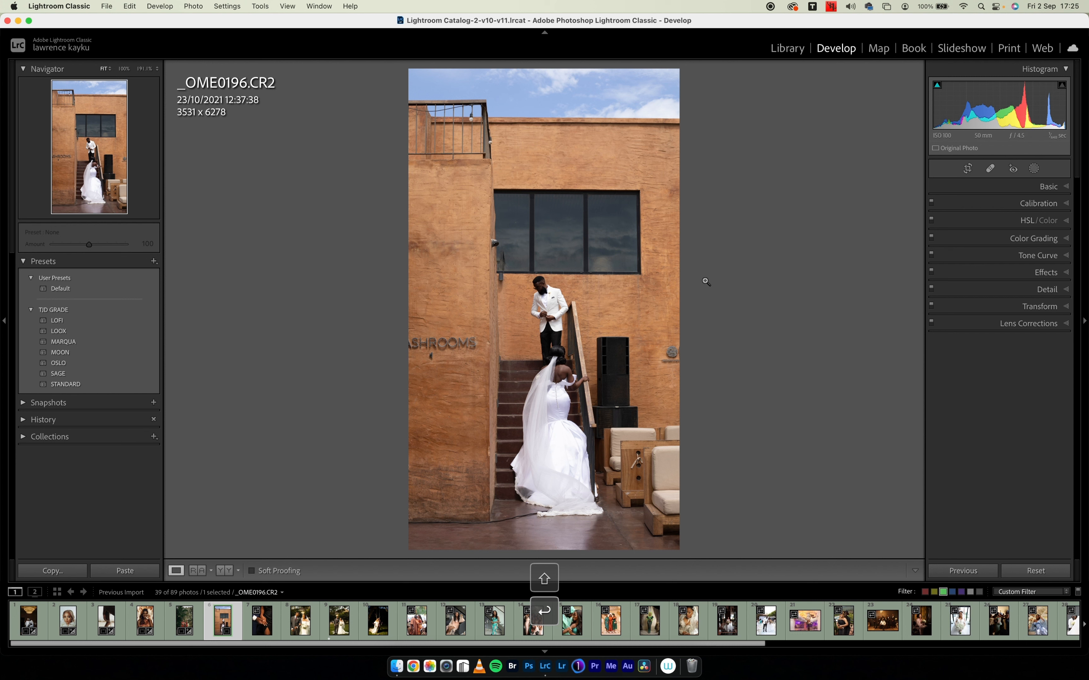
# Heal away the washrooms sign on the wall beside the stairs with a size 81 brush, sampling from the clean wall above it.
pyautogui.click(1033, 169)
pyautogui.click(990, 168)
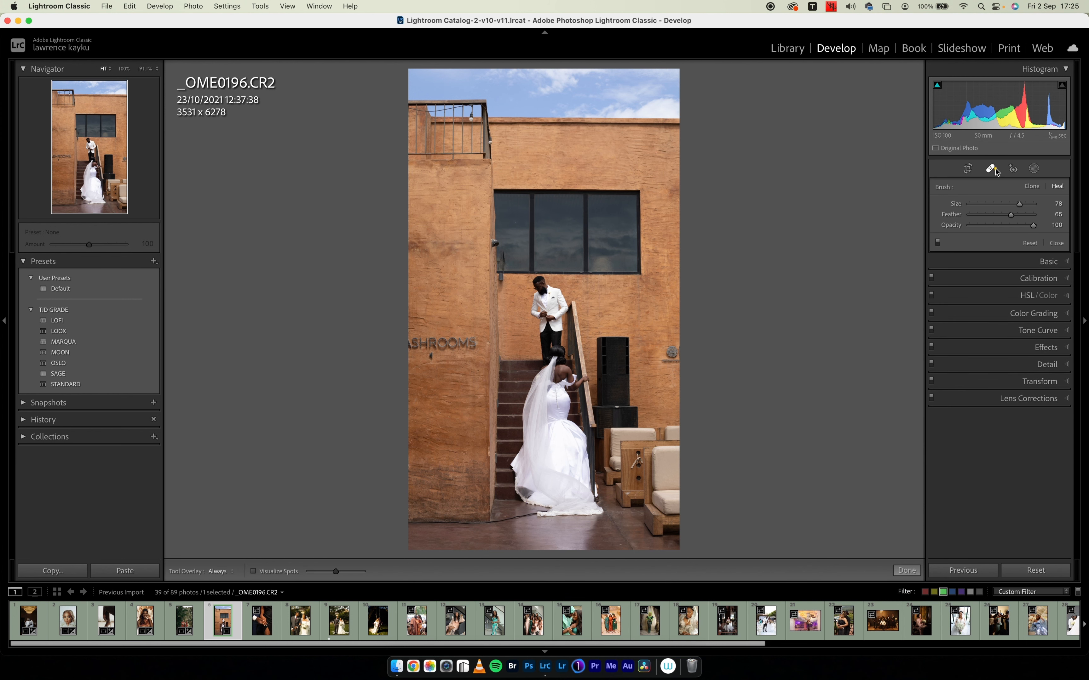
pyautogui.press(']')
pyautogui.press('[')
pyautogui.press(']')
pyautogui.press(']')
pyautogui.press(']')
pyautogui.press(']')
pyautogui.press(']')
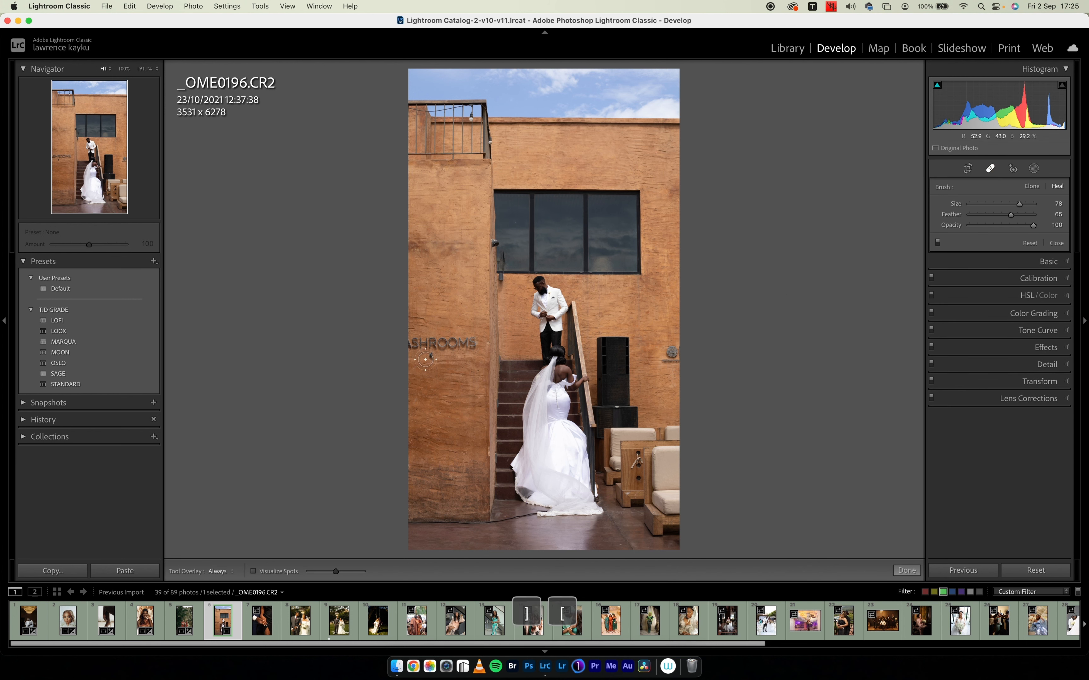
pyautogui.press(']')
pyautogui.press(']')
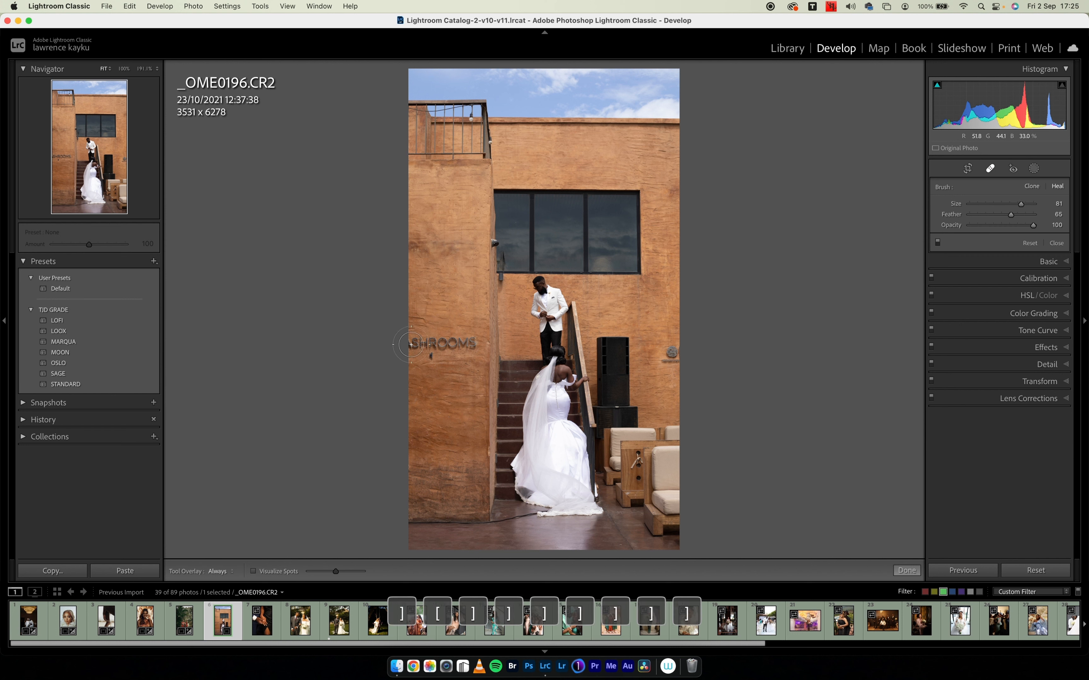
pyautogui.moveTo(411, 345)
pyautogui.mouseDown()
pyautogui.moveTo(466, 344)
pyautogui.moveTo(416, 349)
pyautogui.moveTo(464, 346)
pyautogui.mouseUp()
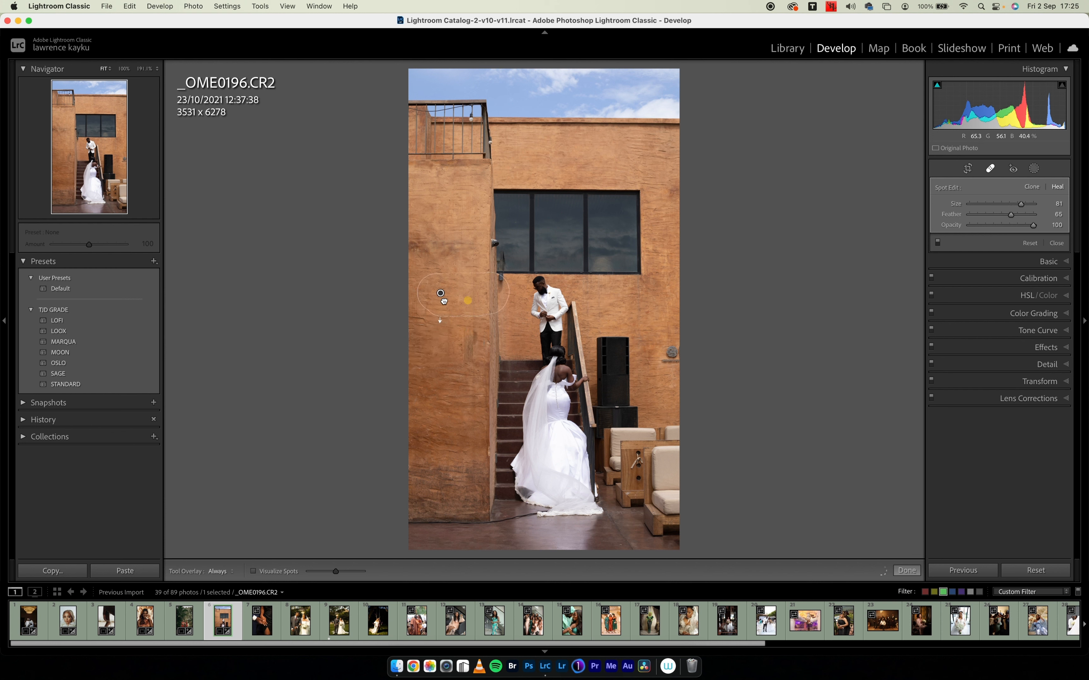
pyautogui.moveTo(441, 293); pyautogui.dragTo(439, 293)
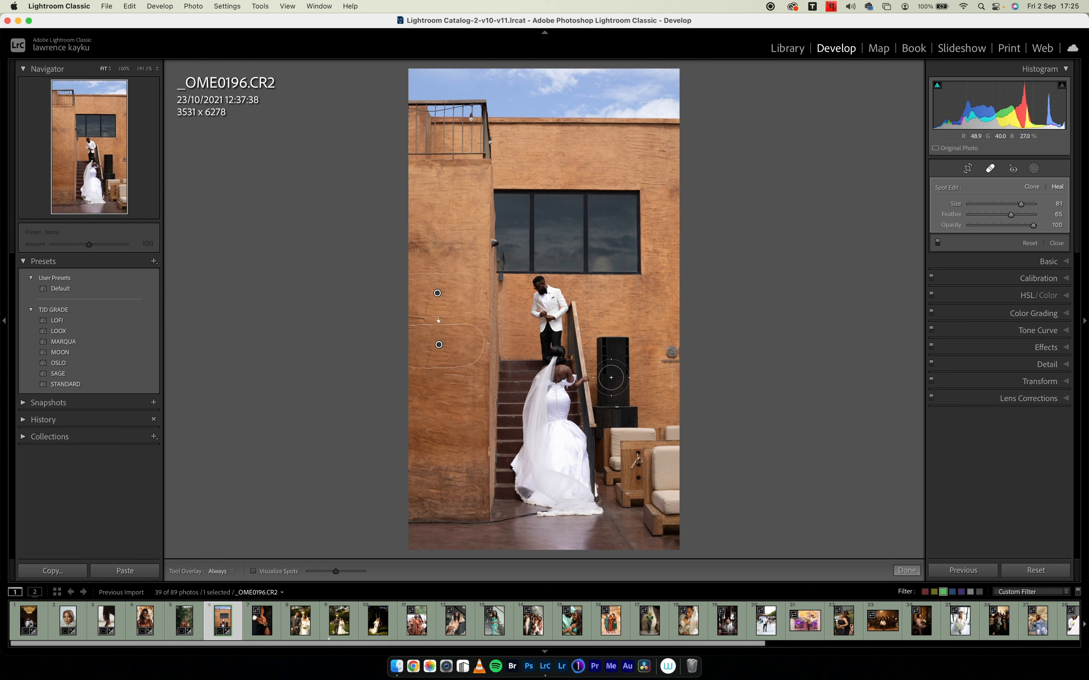
# Heal the small round sign on the wall beside the speaker with a size 80 brush, and finish healing.
pyautogui.press('[')
pyautogui.press(']')
pyautogui.press(']')
pyautogui.press(']')
pyautogui.press(']')
pyautogui.press(']')
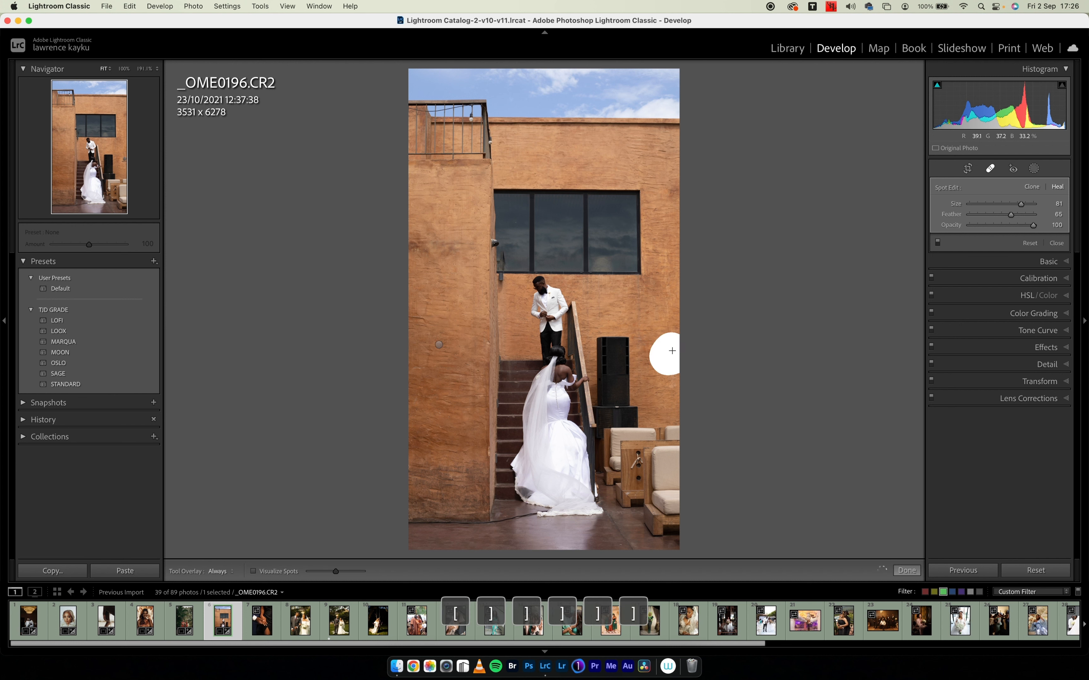
pyautogui.click(672, 351)
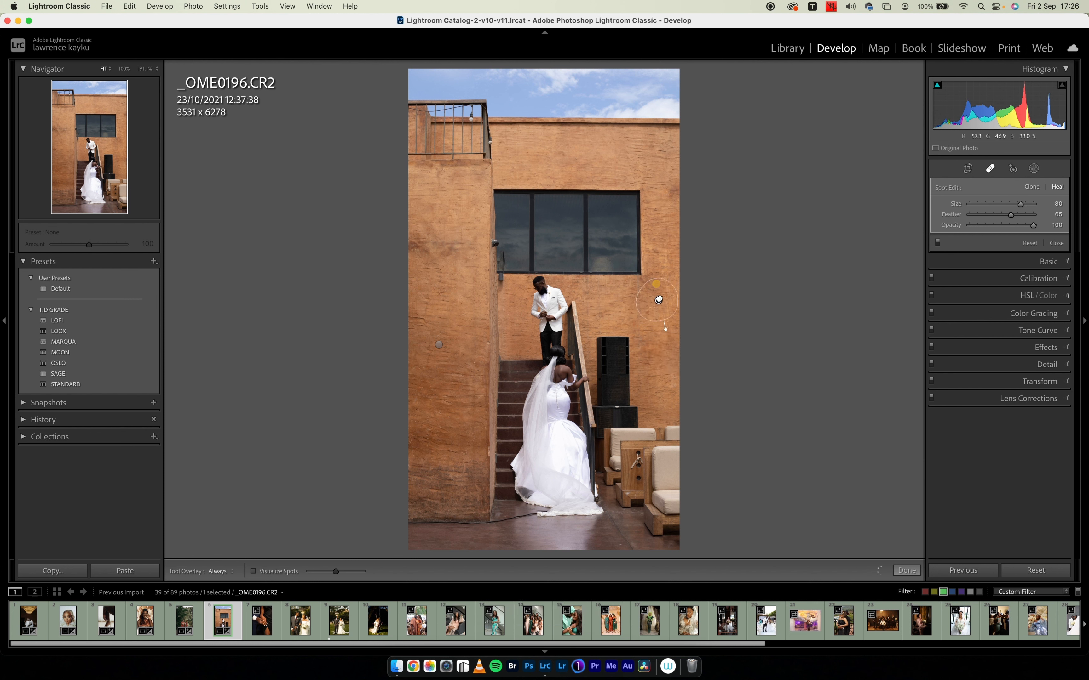
pyautogui.press('Return')
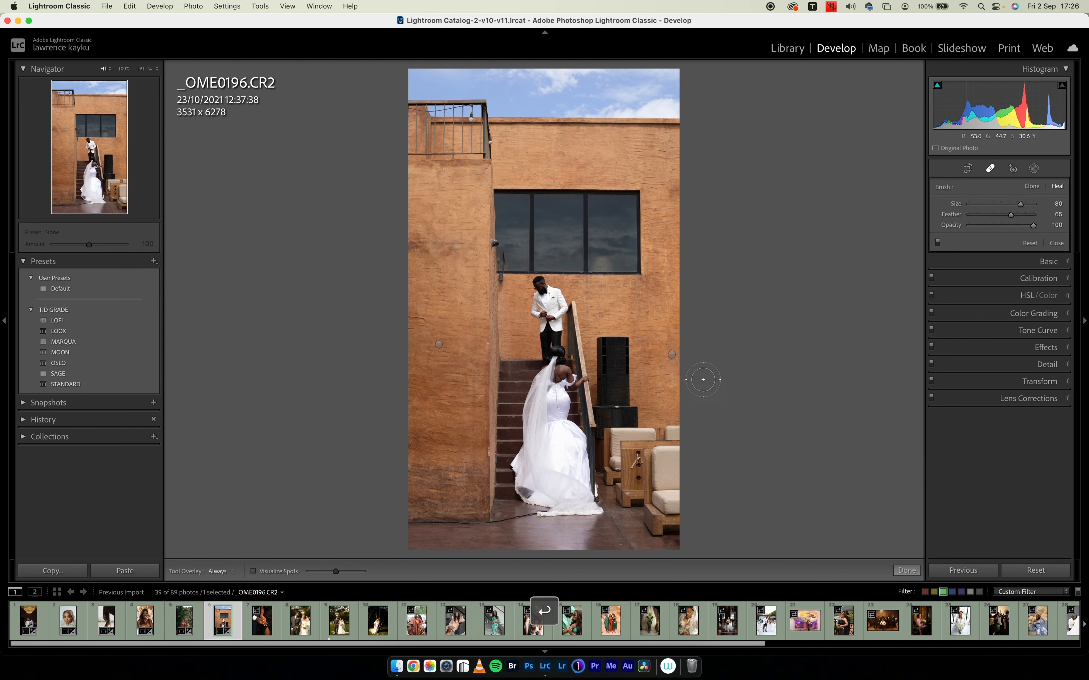
pyautogui.press('Return')
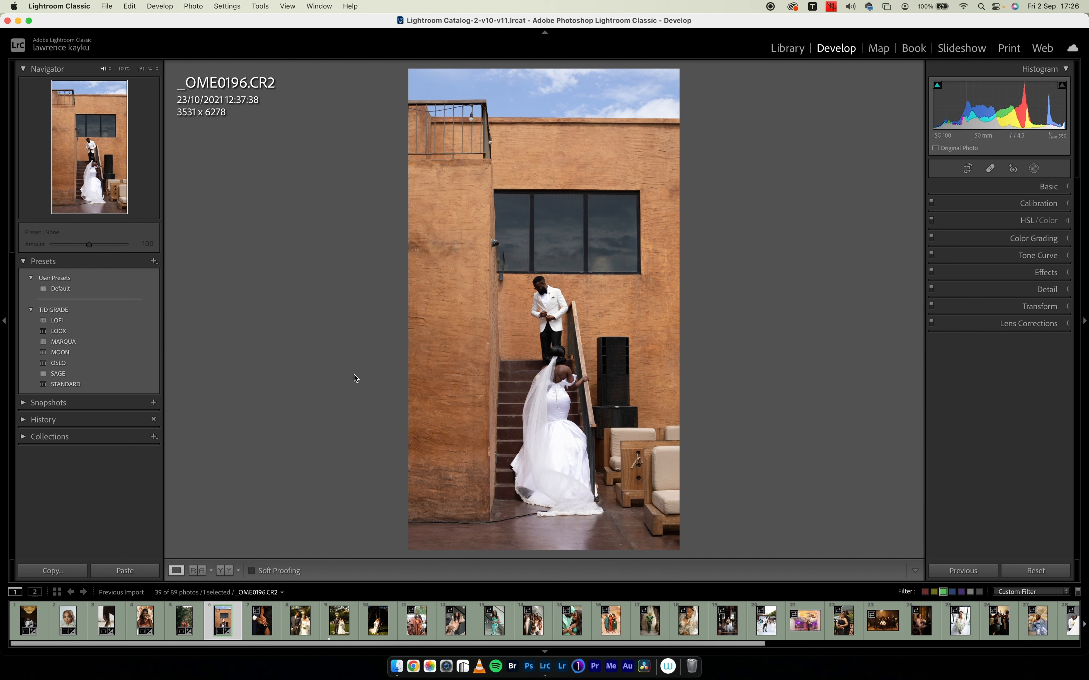
# Apply the STANDARD preset with Temp 5,896 and Vibrance −13, and compare the photo before and after.
pyautogui.click(148, 385)
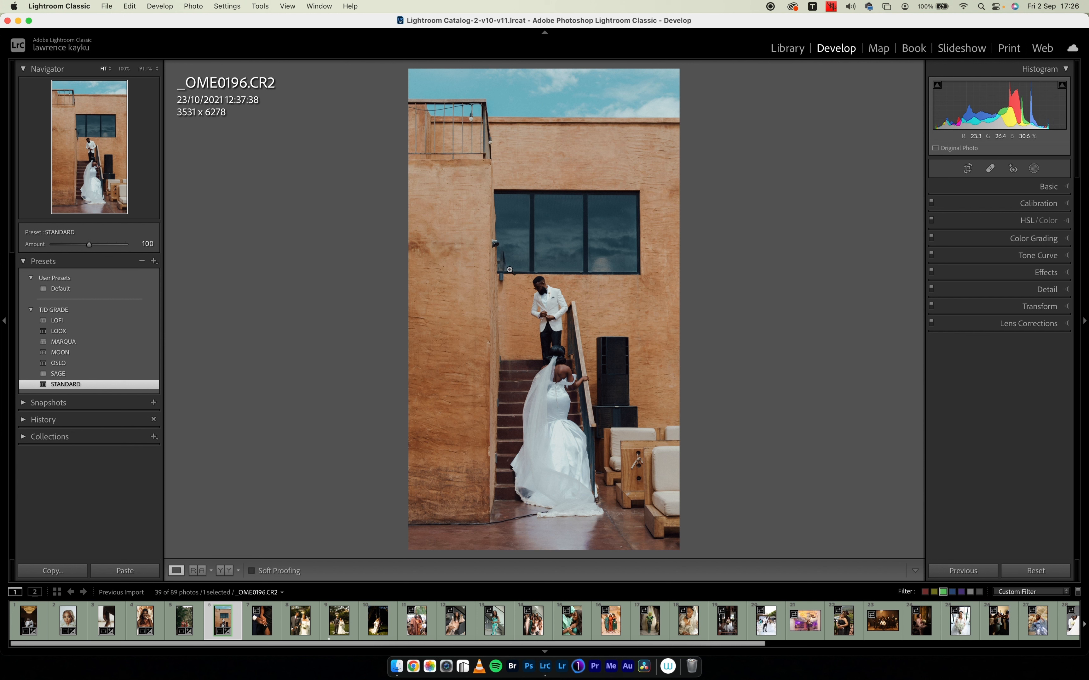
pyautogui.click(1011, 188)
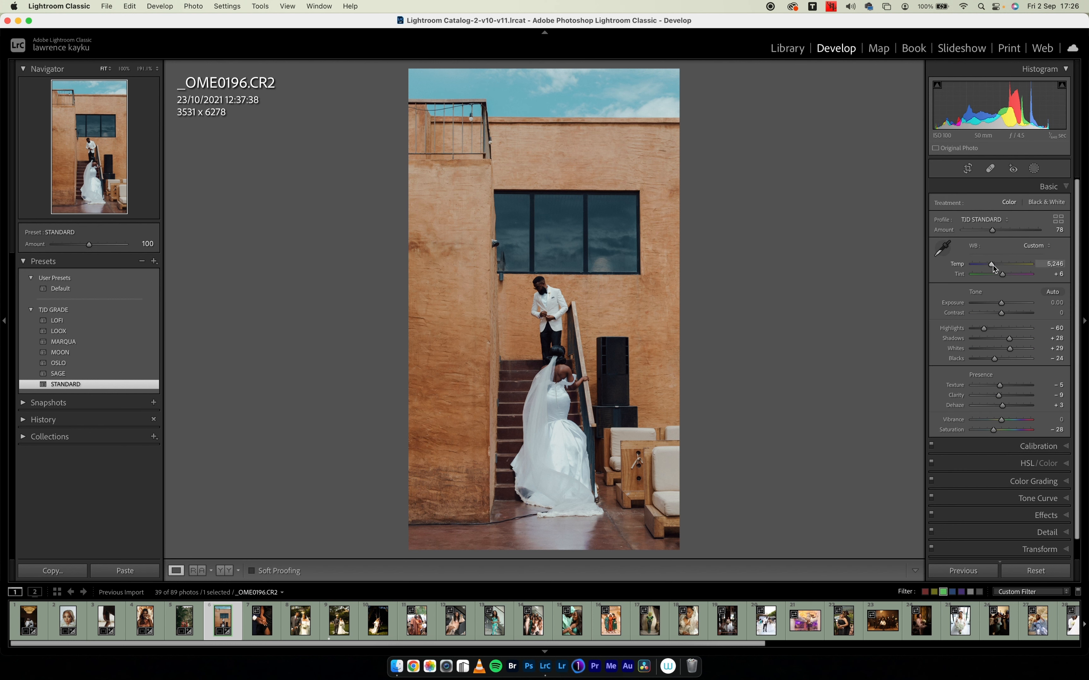
pyautogui.moveTo(992, 266); pyautogui.dragTo(993, 266)
pyautogui.moveTo(994, 268); pyautogui.dragTo(996, 266)
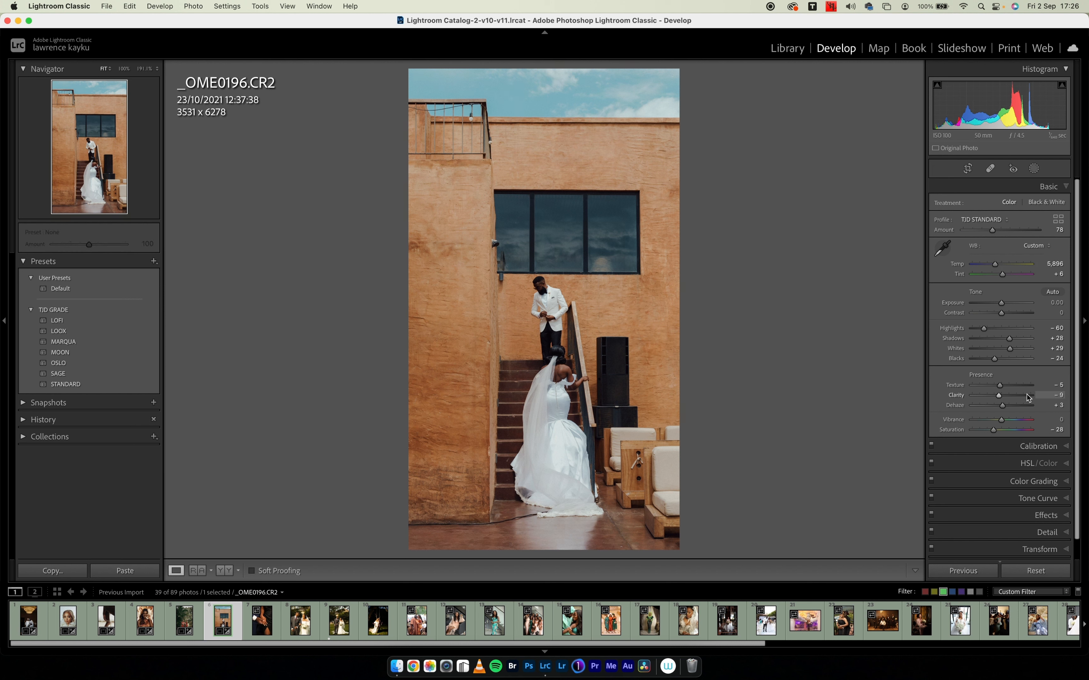
pyautogui.moveTo(1005, 426); pyautogui.dragTo(1000, 425)
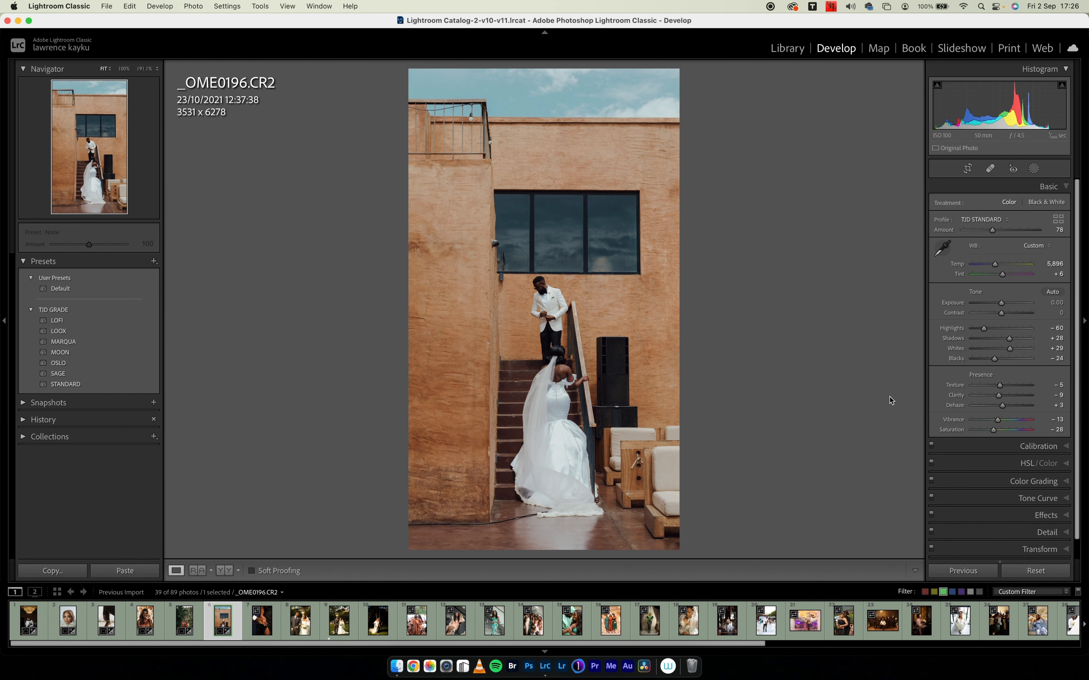
pyautogui.press('y')
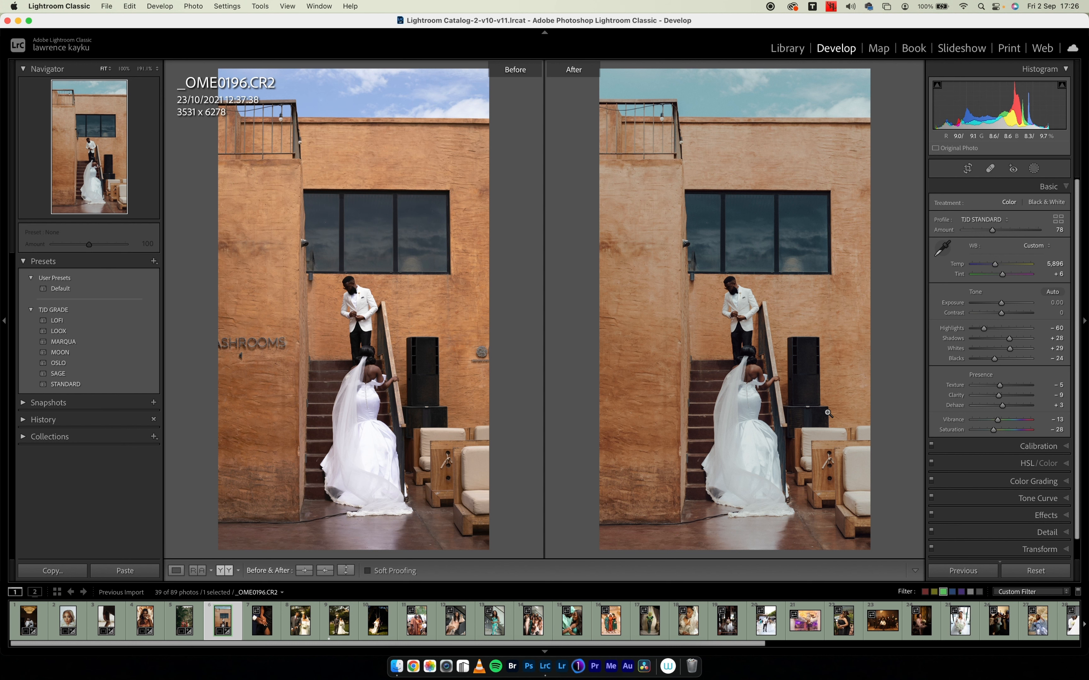
# Go to the photo of the joined hands, PXAH0236.CR3, and apply the SAGE preset.
pyautogui.press('Right')
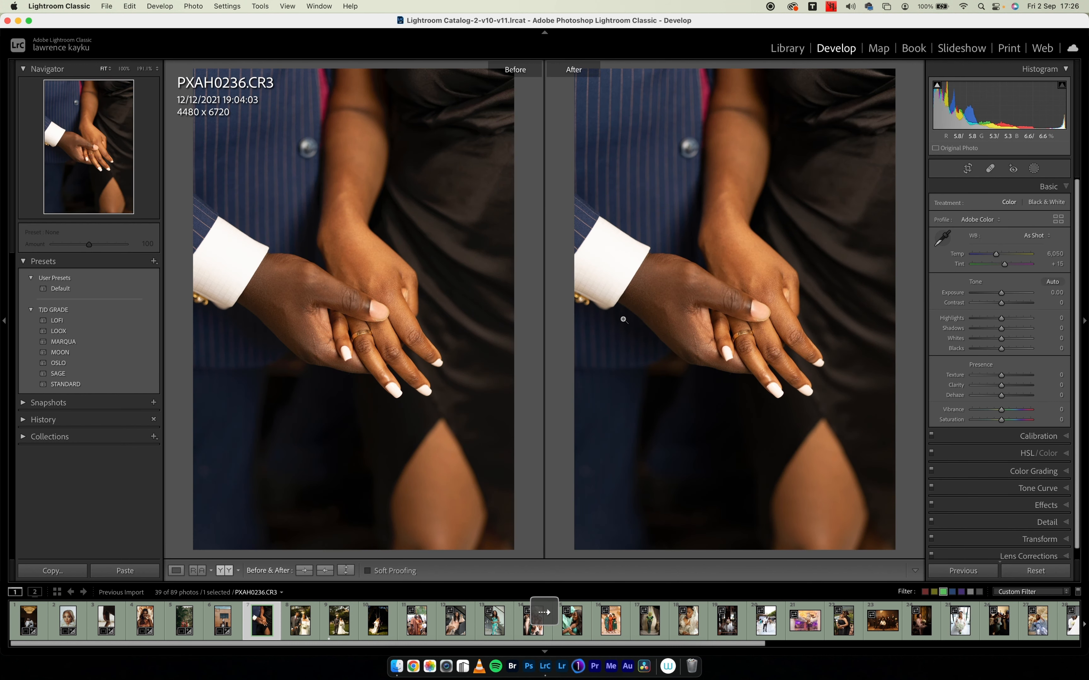
pyautogui.click(134, 372)
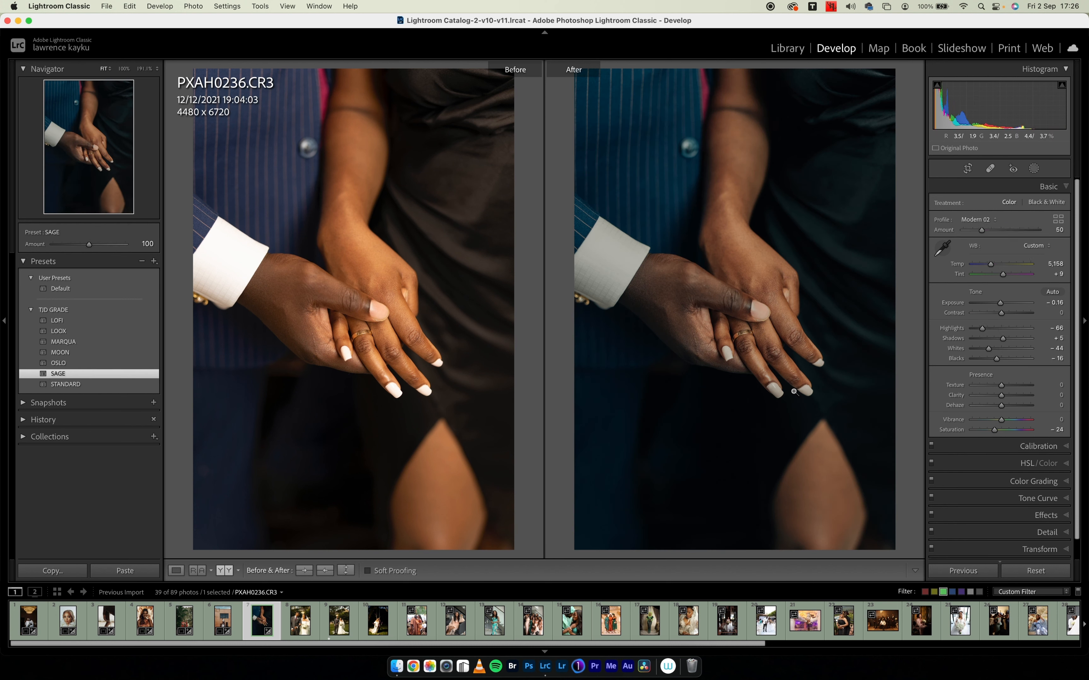
pyautogui.click(985, 187)
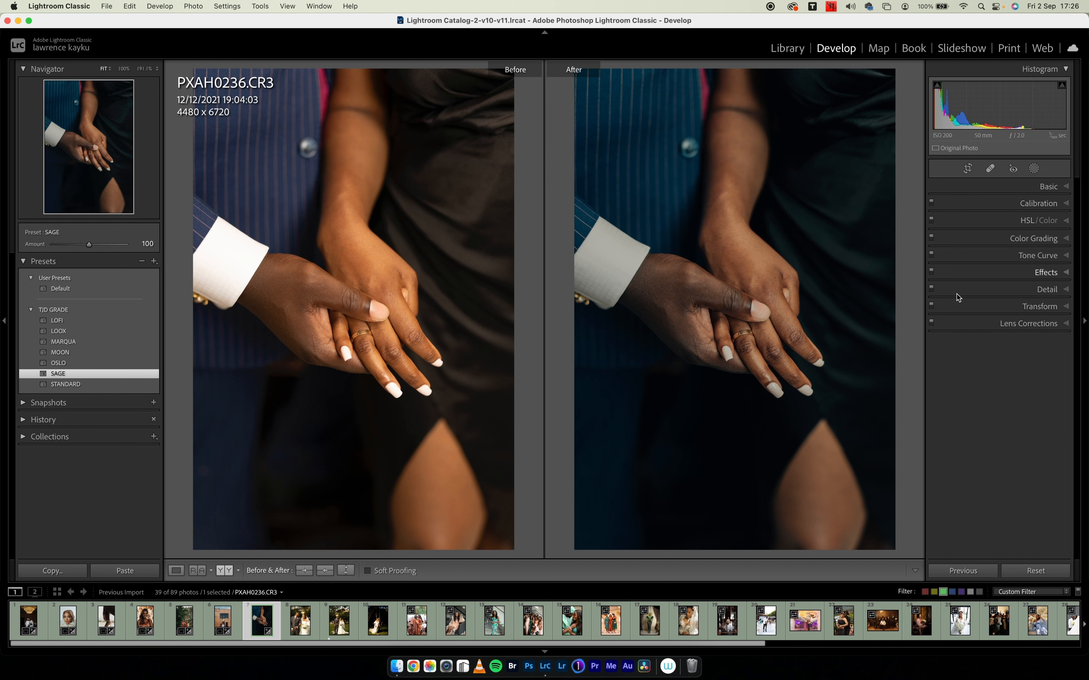
# Lower the black point of the photo's point curve slightly to deepen the shadows.
pyautogui.click(982, 256)
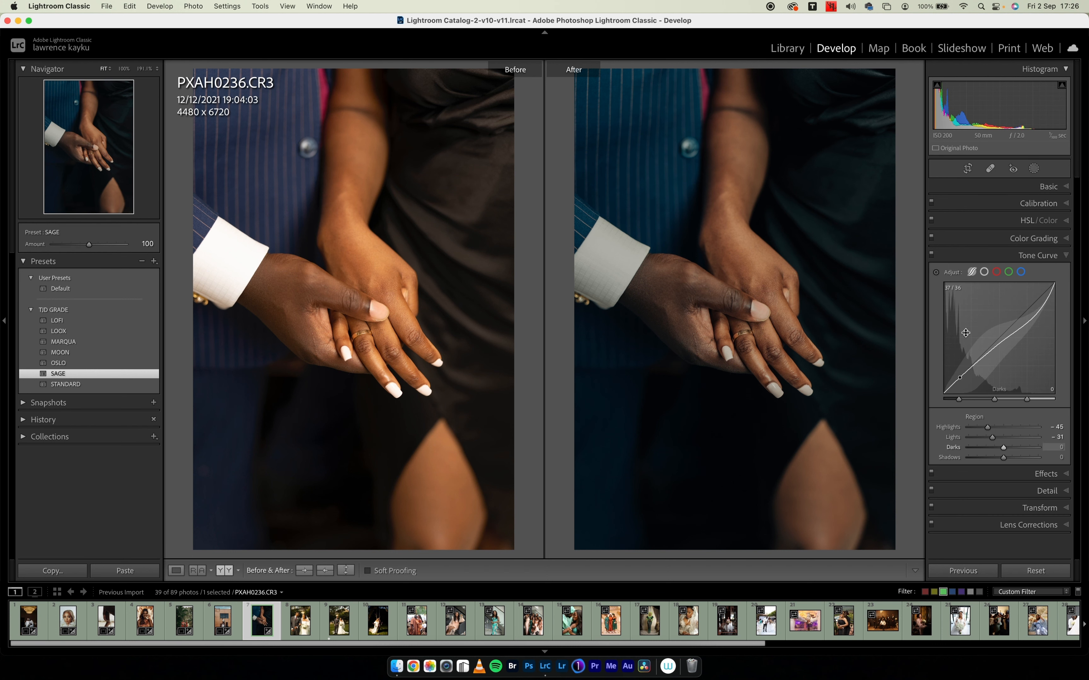
pyautogui.click(984, 272)
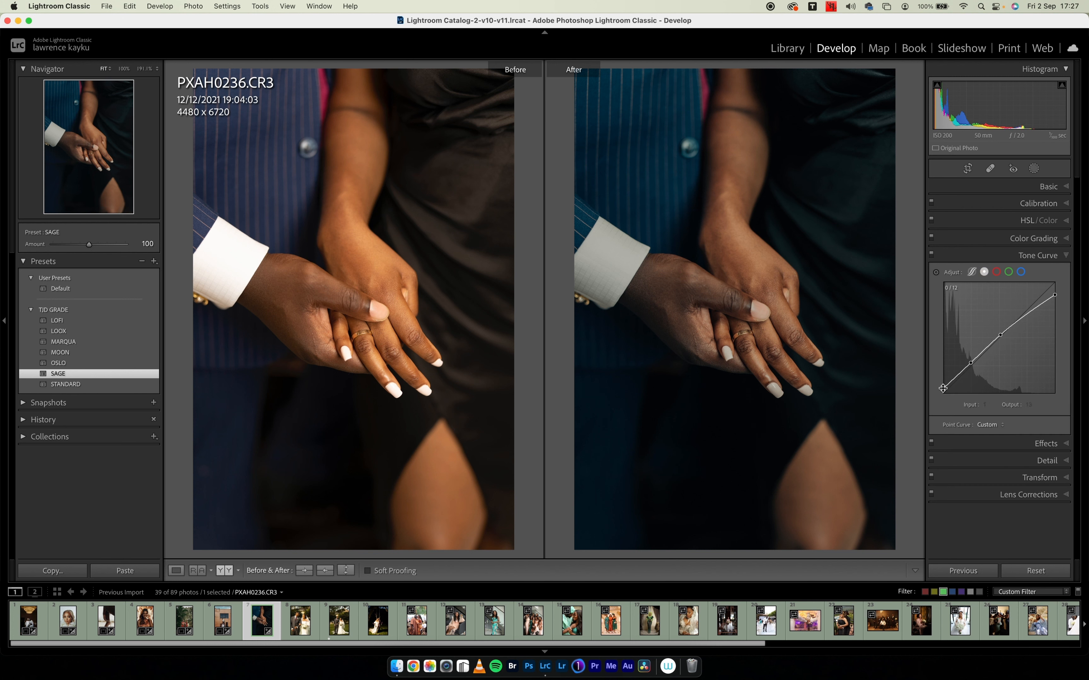
pyautogui.moveTo(943, 388); pyautogui.dragTo(938, 390)
pyautogui.click(997, 255)
# Crop the photo of the joined hands to a 16 x 9 aspect ratio.
pyautogui.click(967, 169)
pyautogui.click(1031, 205)
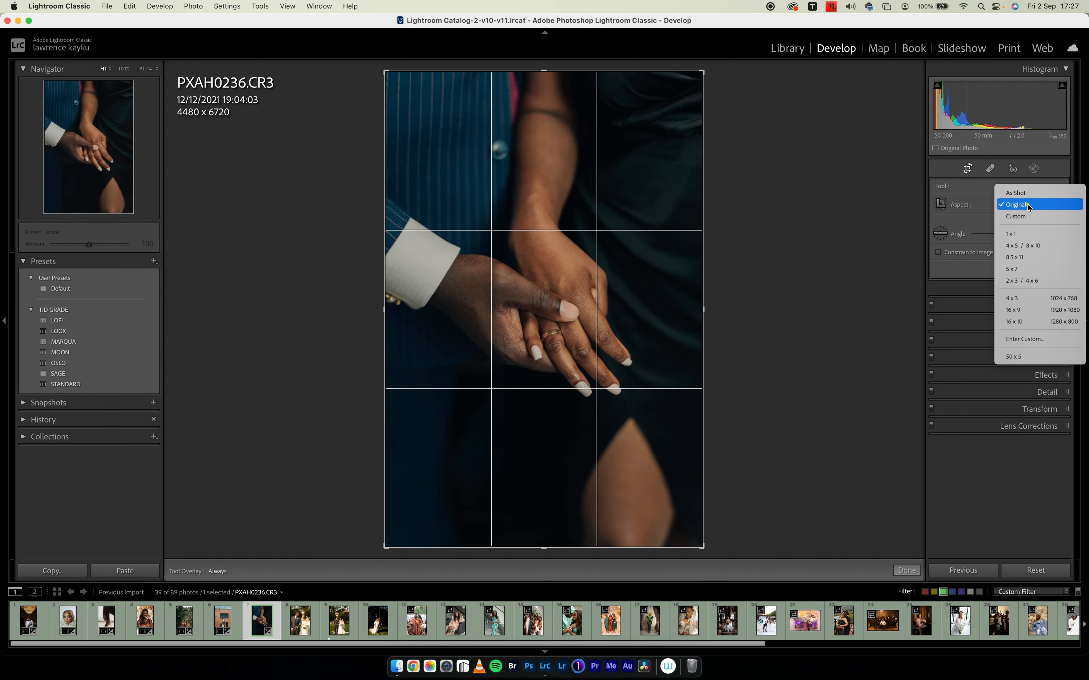
pyautogui.click(1025, 307)
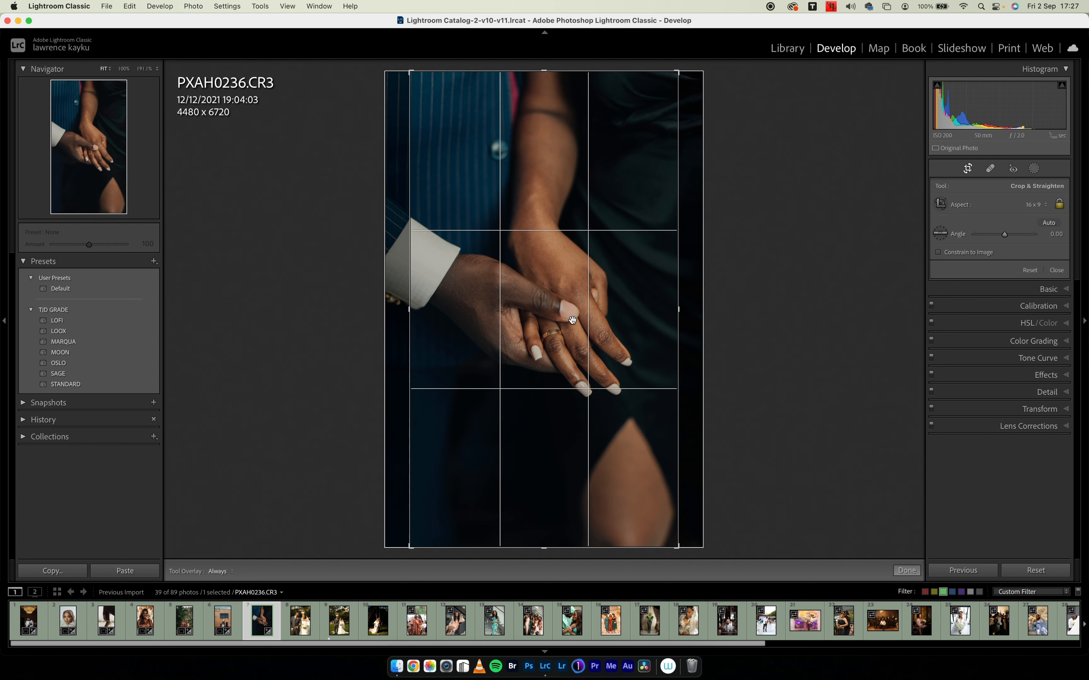
pyautogui.press('Return')
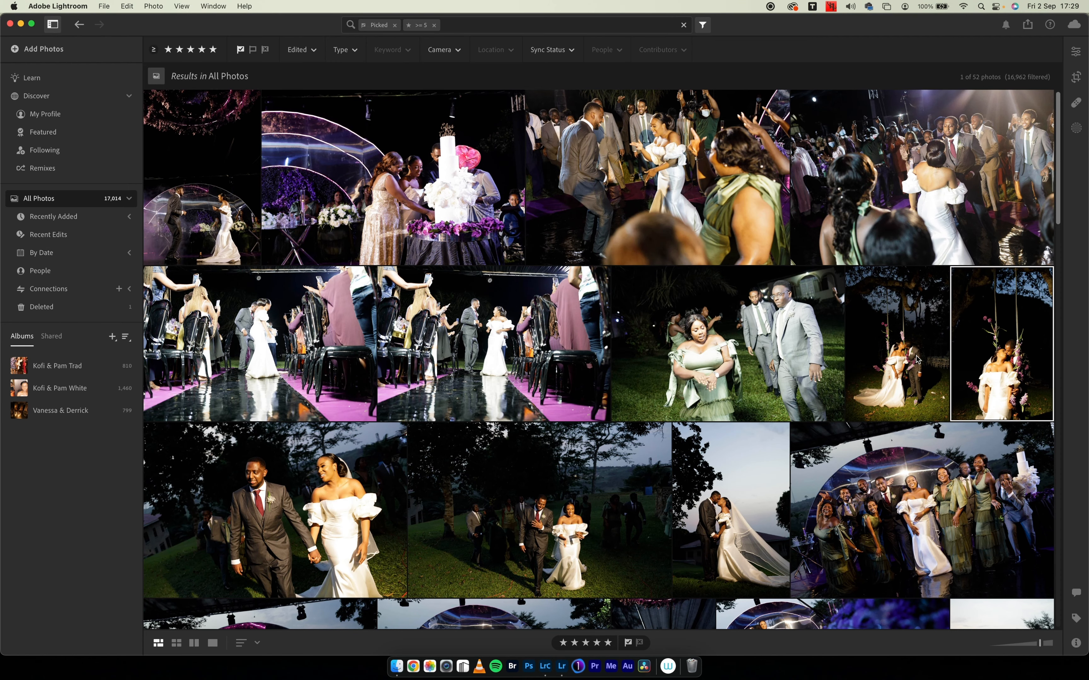
# In Adobe Lightroom, open the photo of the couple kissing by the flower swing for editing and apply the OSLO preset.
pyautogui.click(917, 359)
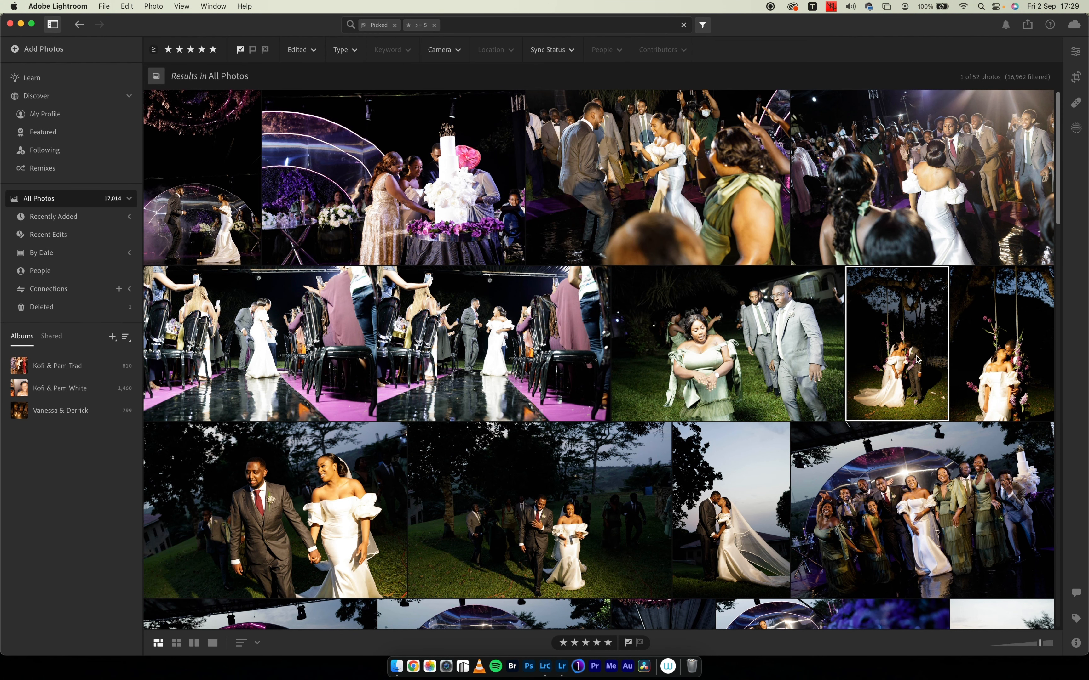
pyautogui.press('e')
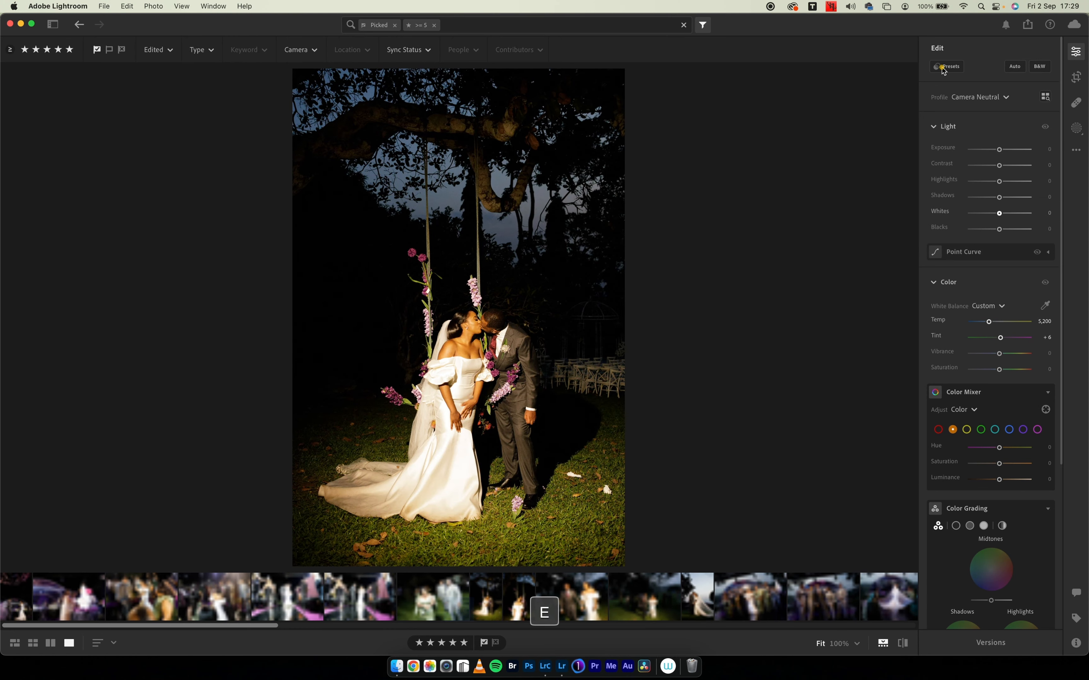
pyautogui.click(945, 66)
pyautogui.click(816, 133)
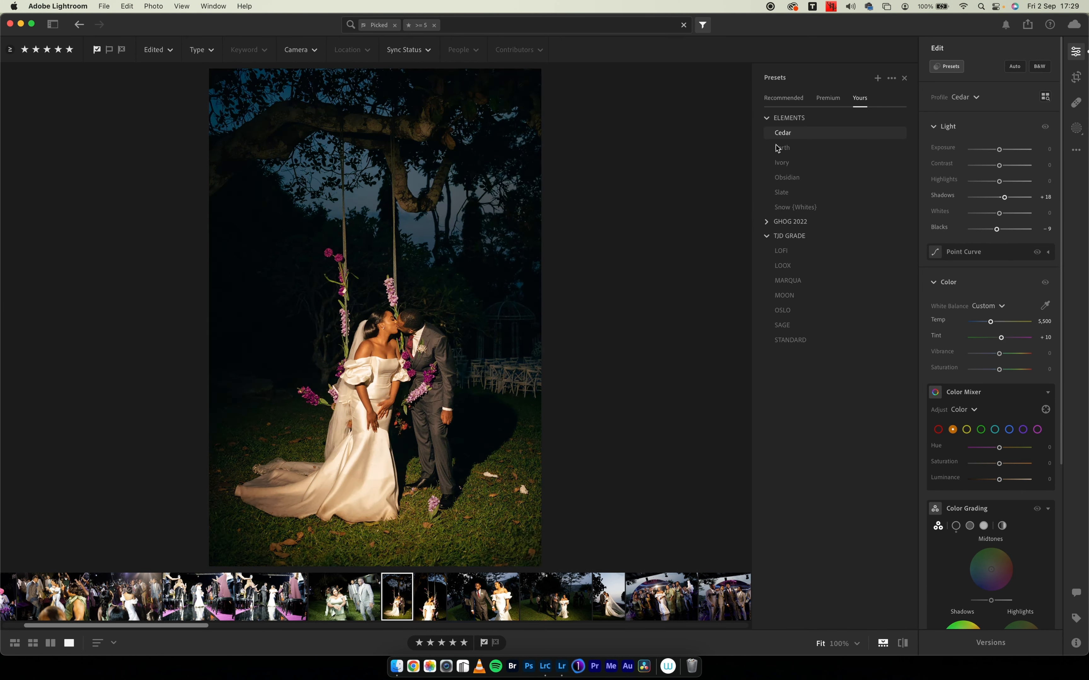
pyautogui.click(768, 118)
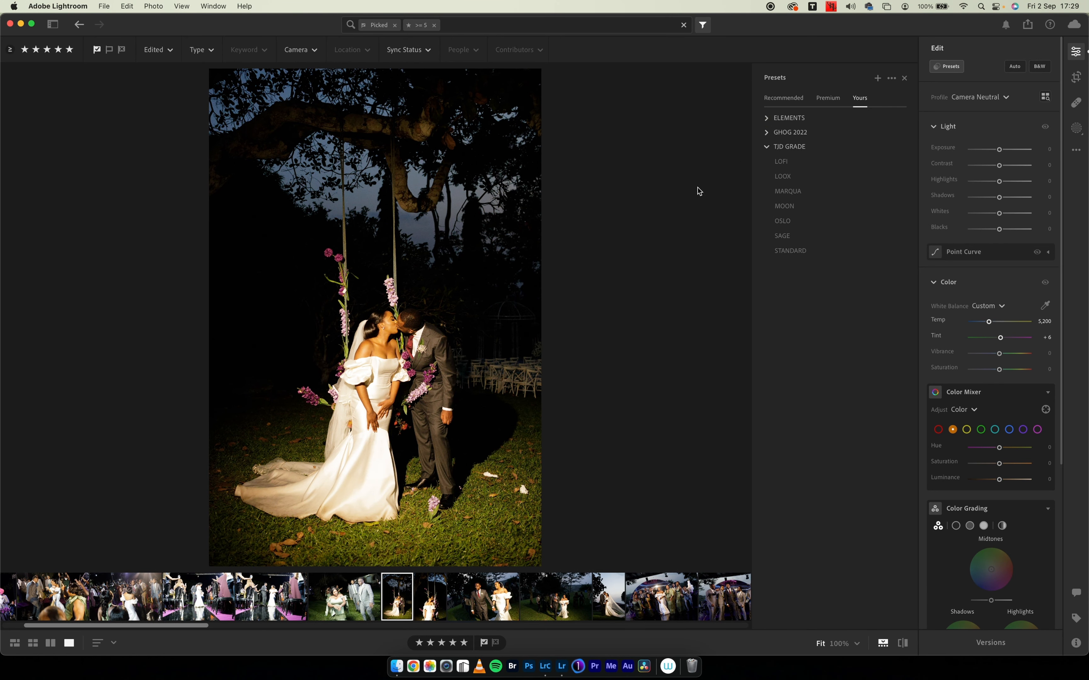
pyautogui.click(783, 222)
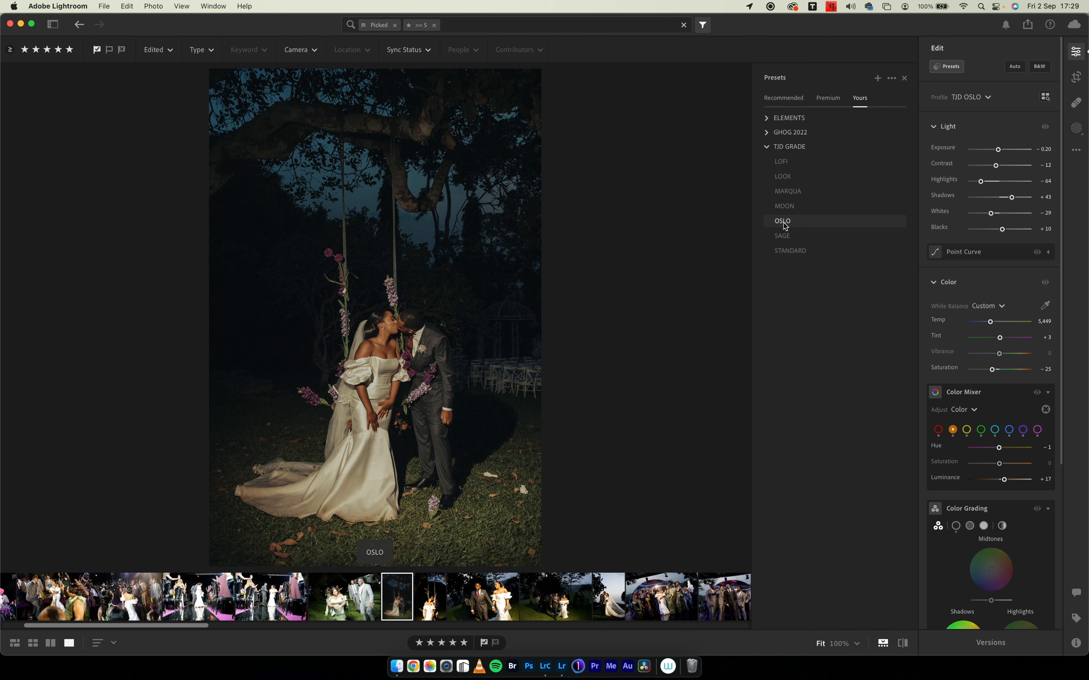
pyautogui.click(796, 222)
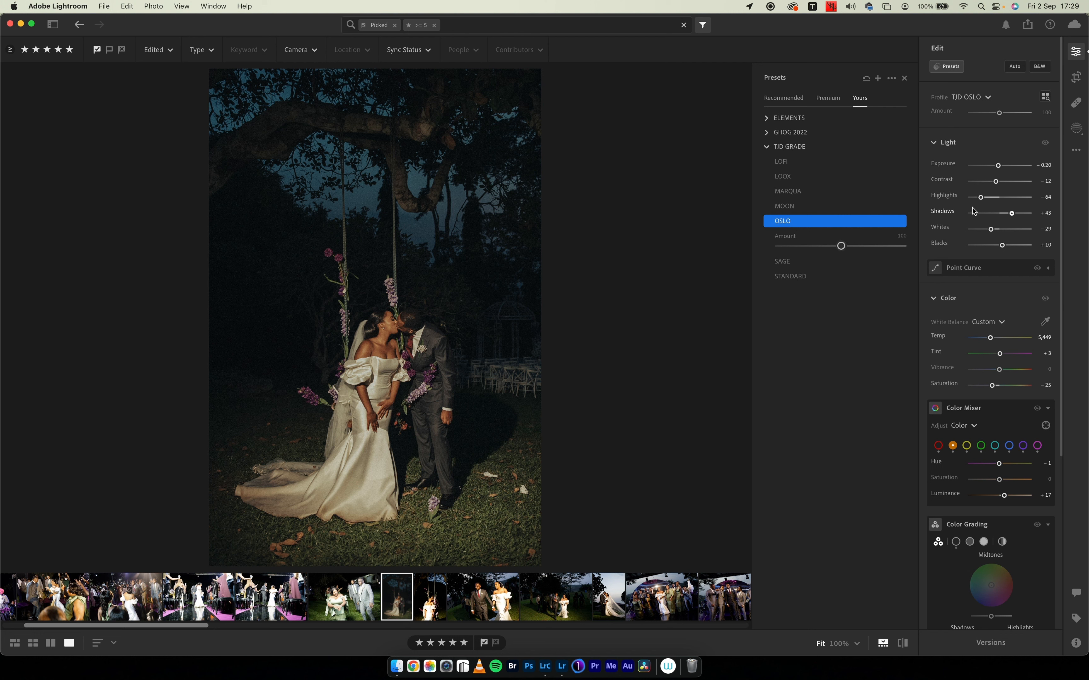
# Set the night photo's Highlights to −38 and compare the edit with the original.
pyautogui.moveTo(980, 198); pyautogui.dragTo(988, 199)
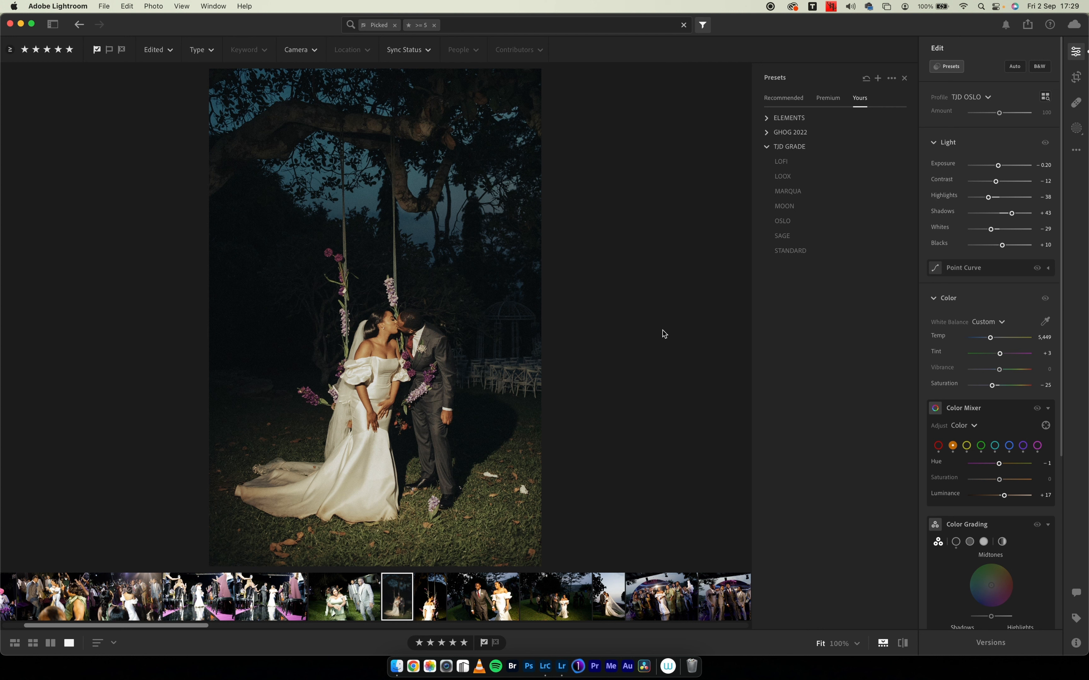
pyautogui.press('\\')
pyautogui.press('\\')
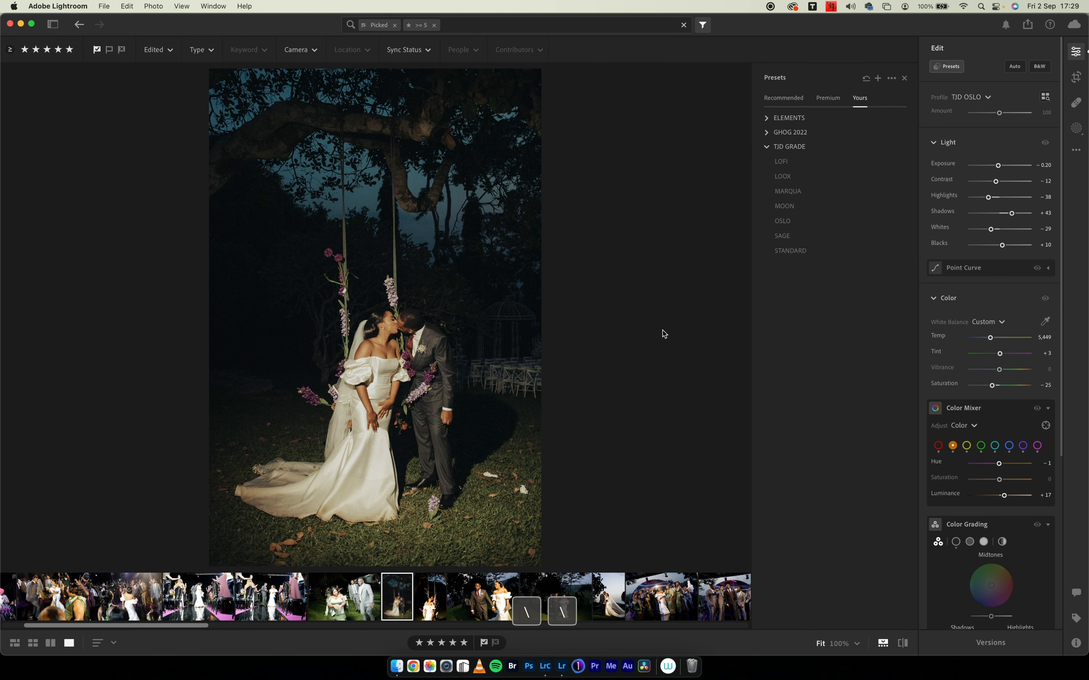
pyautogui.press('\\')
pyautogui.press('\\')
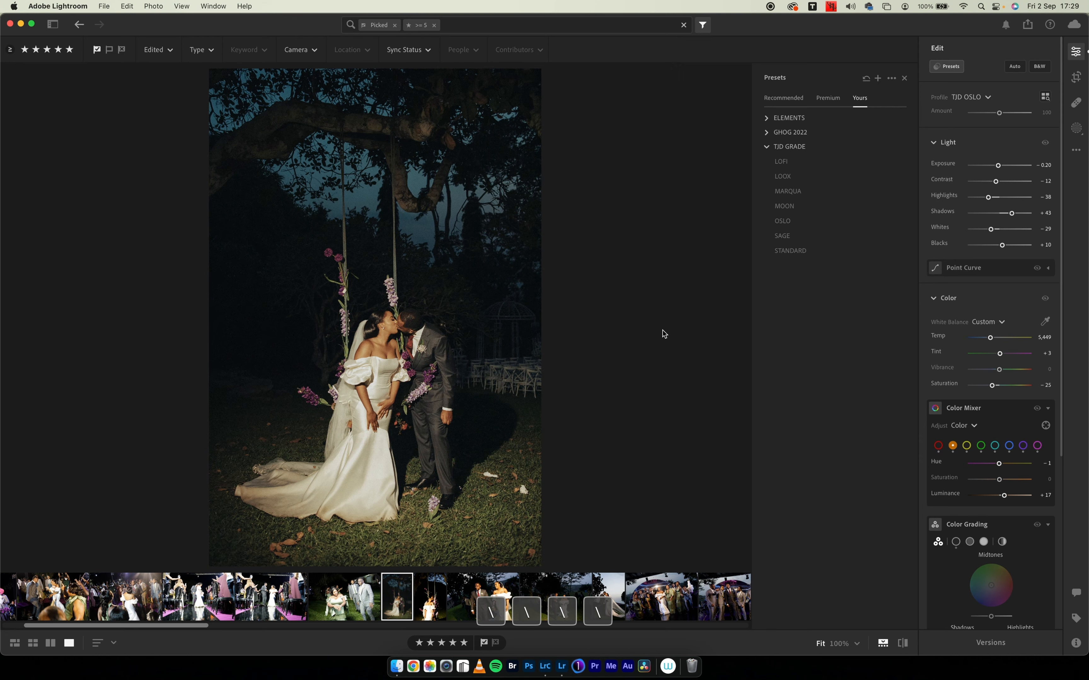
# Open the portrait of the groom and the laughing bride with her bouquet, apply the OSLO preset, and collapse the Light settings.
pyautogui.press('g')
pyautogui.press('e')
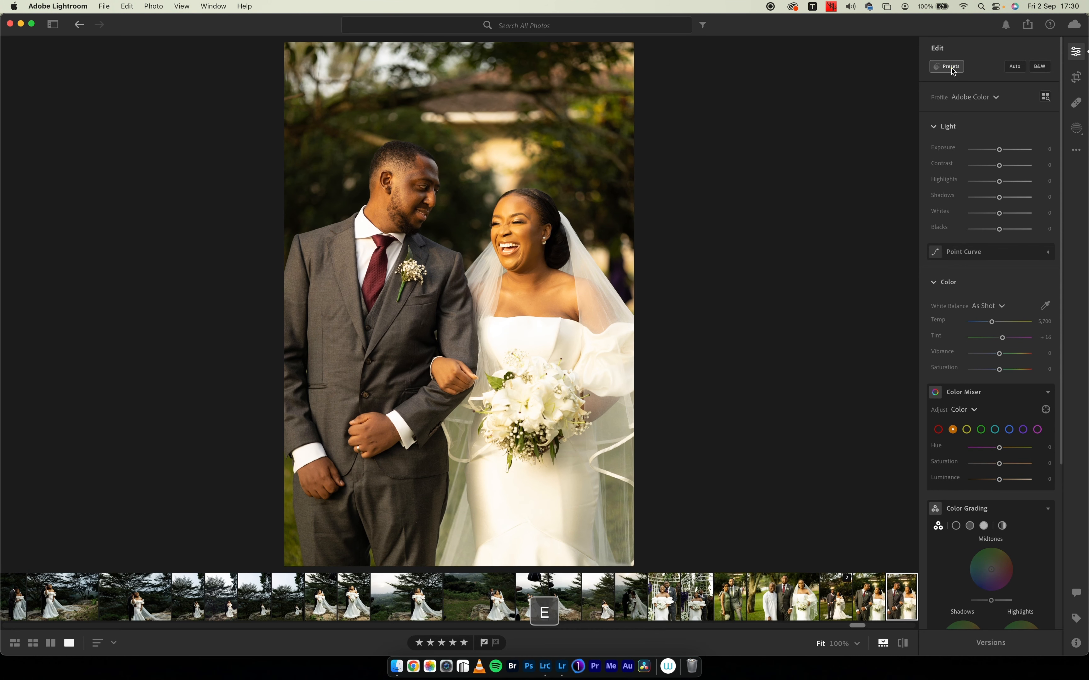
pyautogui.click(953, 71)
pyautogui.click(784, 197)
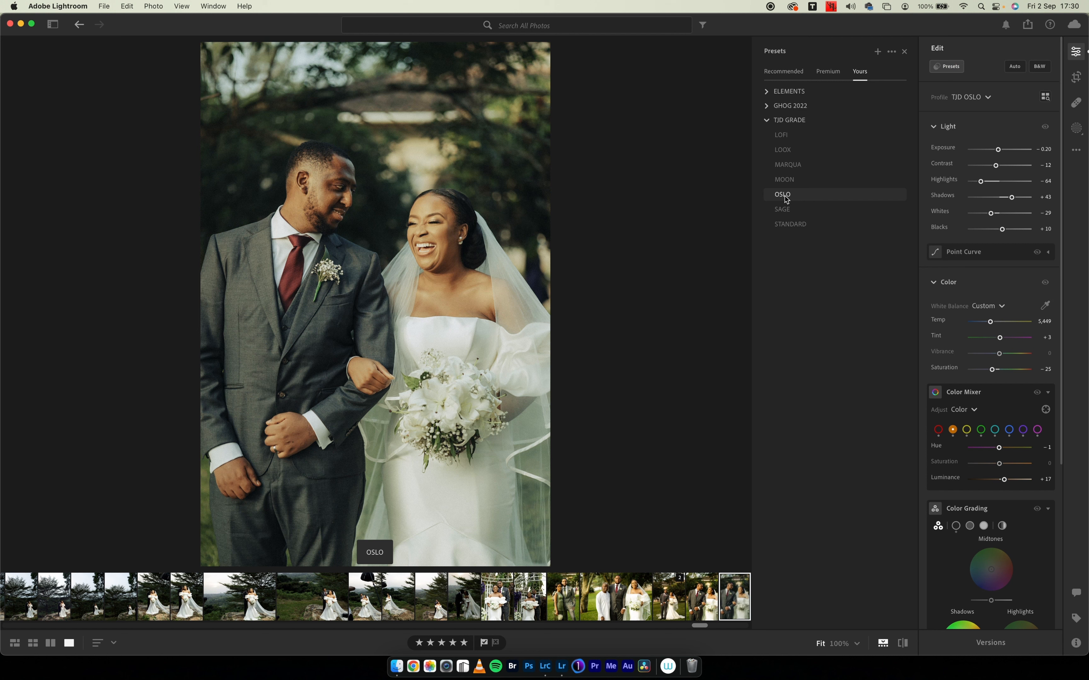
pyautogui.click(785, 196)
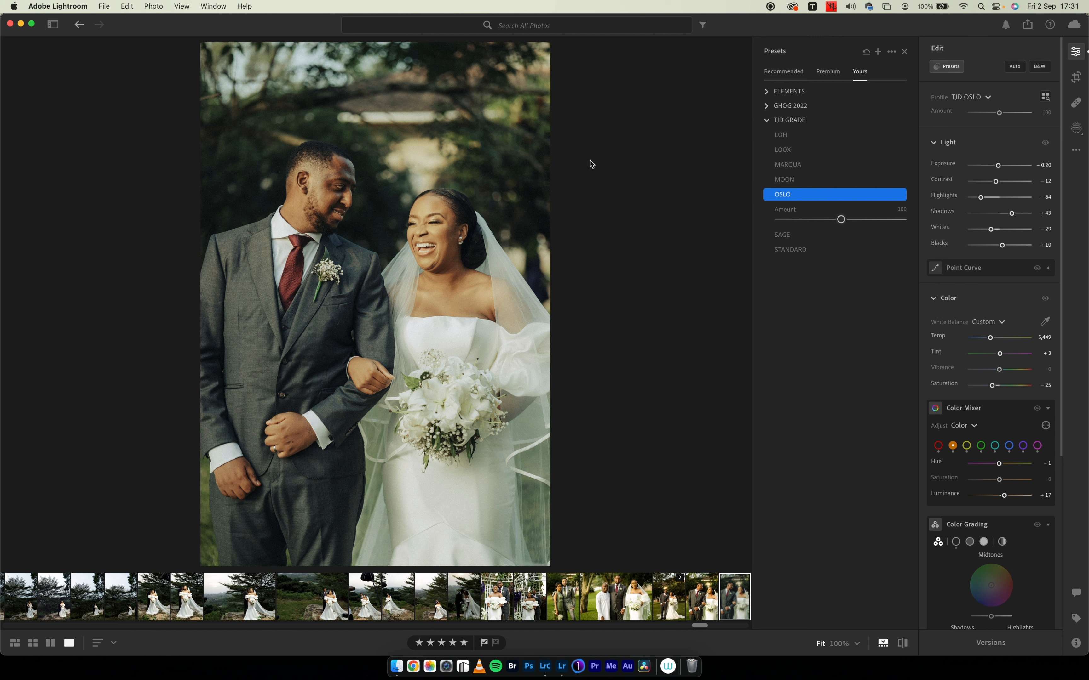
pyautogui.click(935, 142)
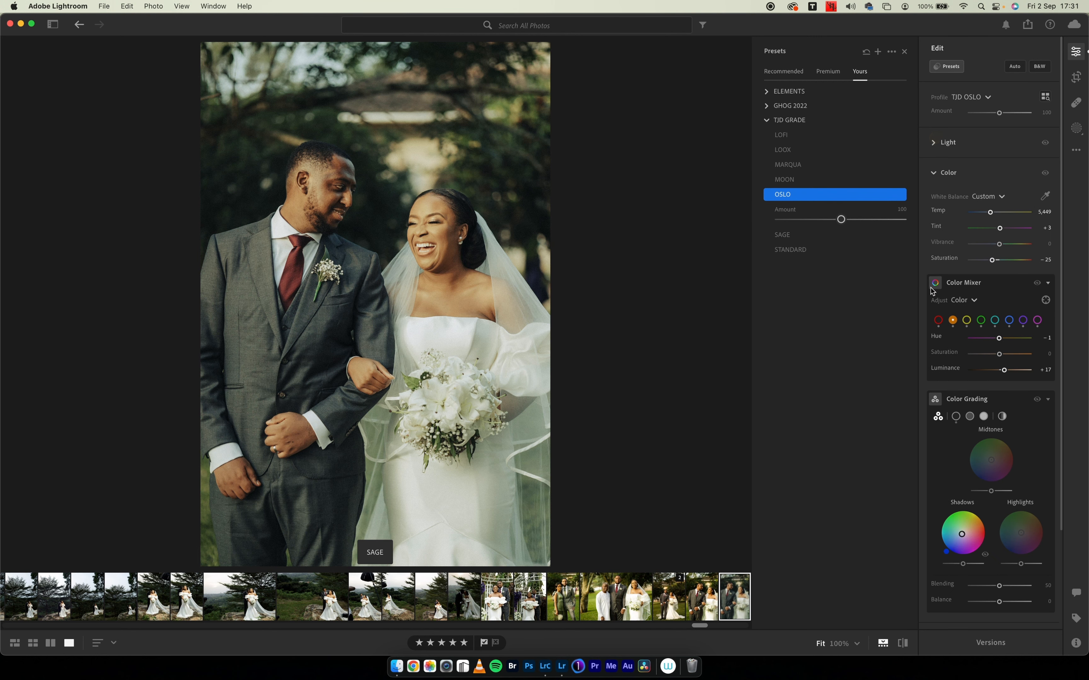
# Raise the Tint slightly in the Color settings of the groom and laughing bride portrait, then collapse those settings.
pyautogui.click(934, 172)
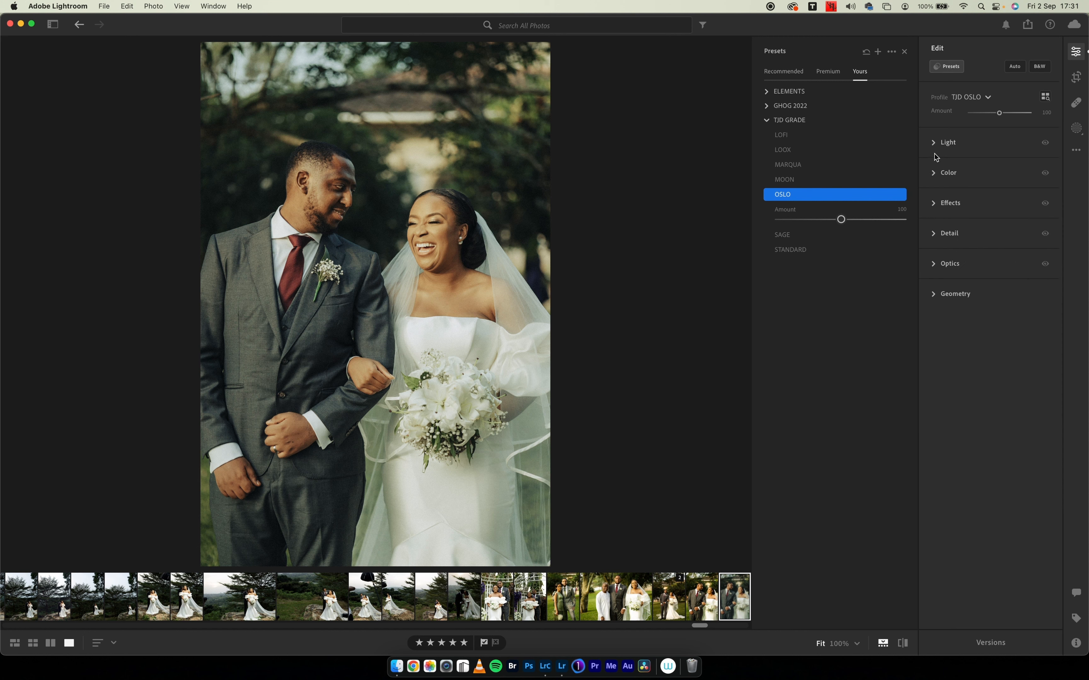
pyautogui.click(935, 172)
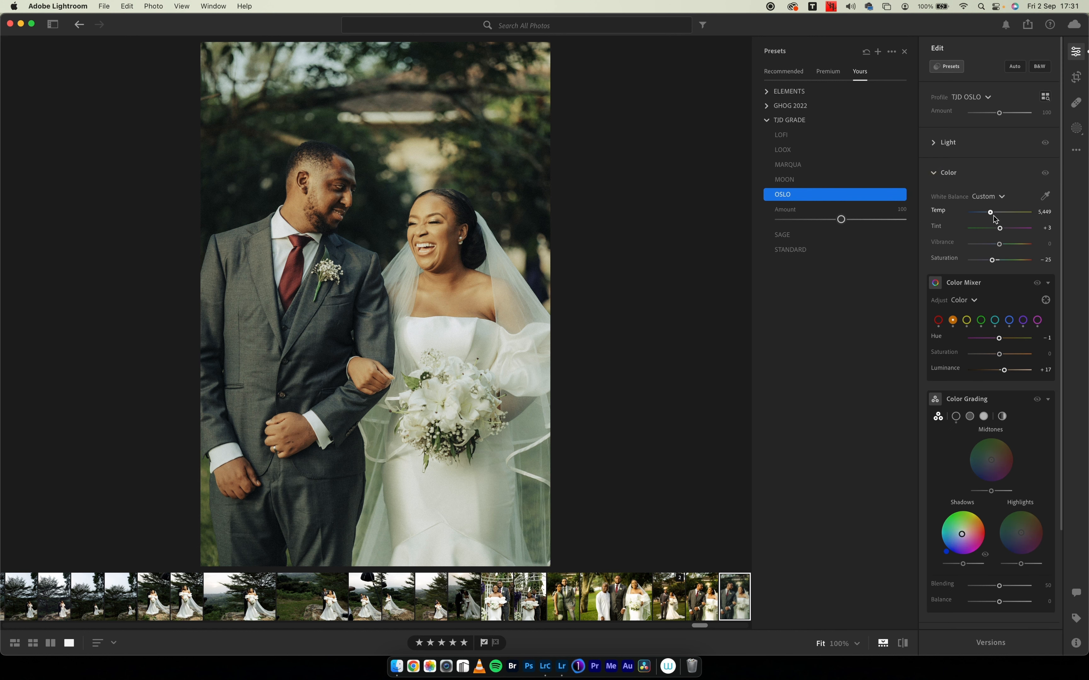
pyautogui.moveTo(1000, 231); pyautogui.dragTo(1002, 230)
pyautogui.click(939, 173)
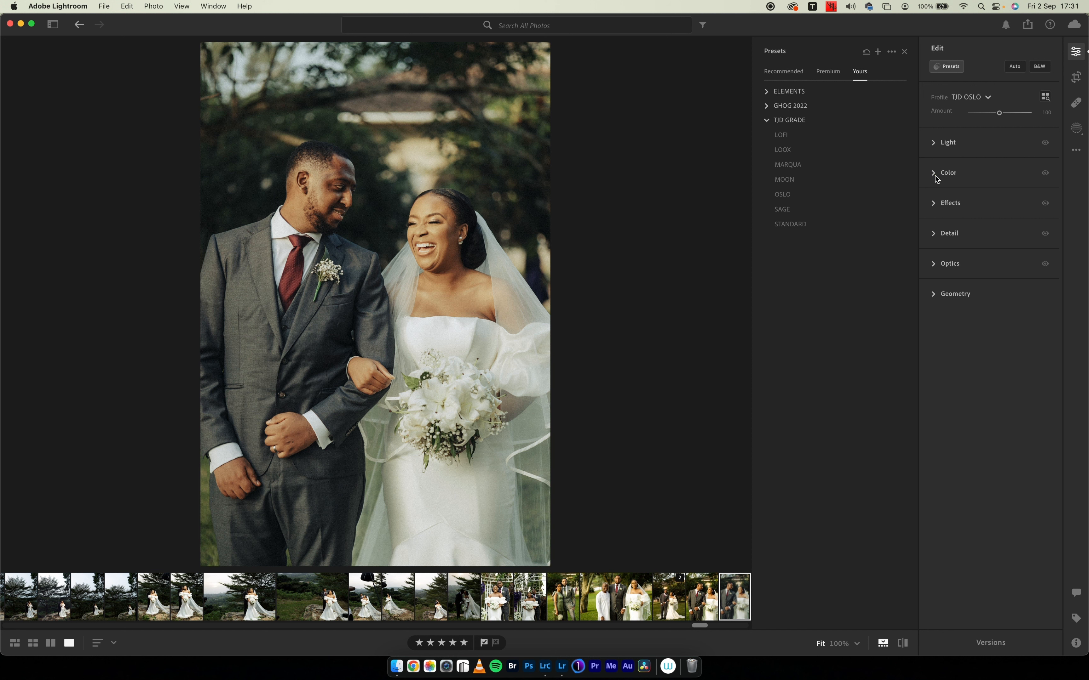
# In Color Grading, tint the highlights with hue 259 and saturation 6, and set the midtones' saturation to 4 at hue 0.
pyautogui.click(937, 178)
pyautogui.click(985, 288)
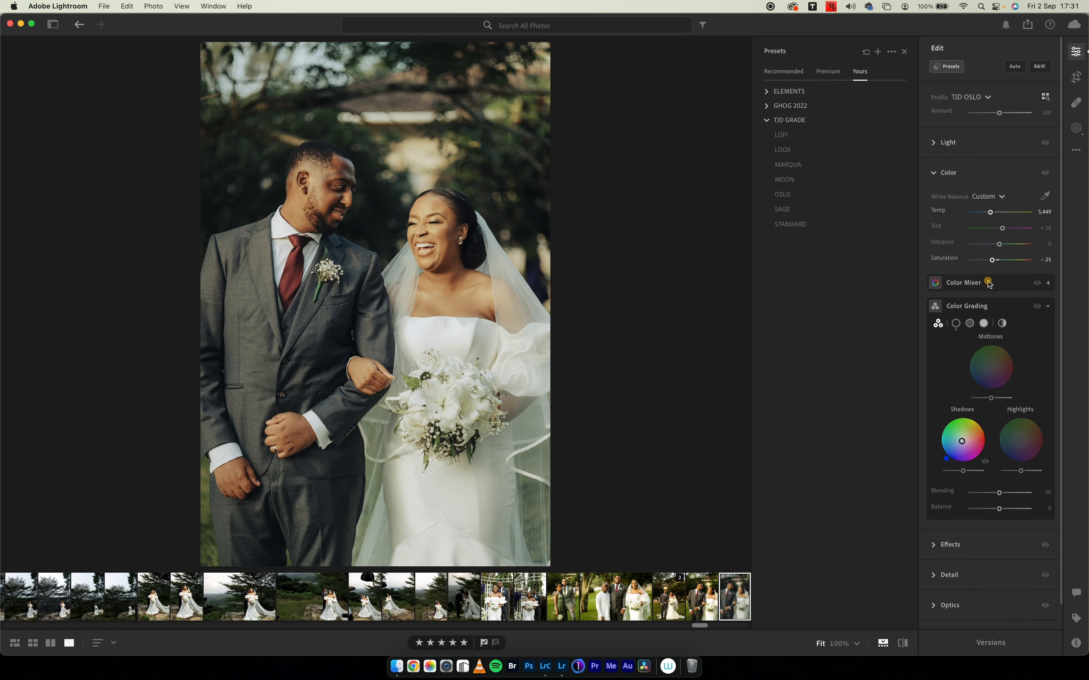
pyautogui.click(956, 324)
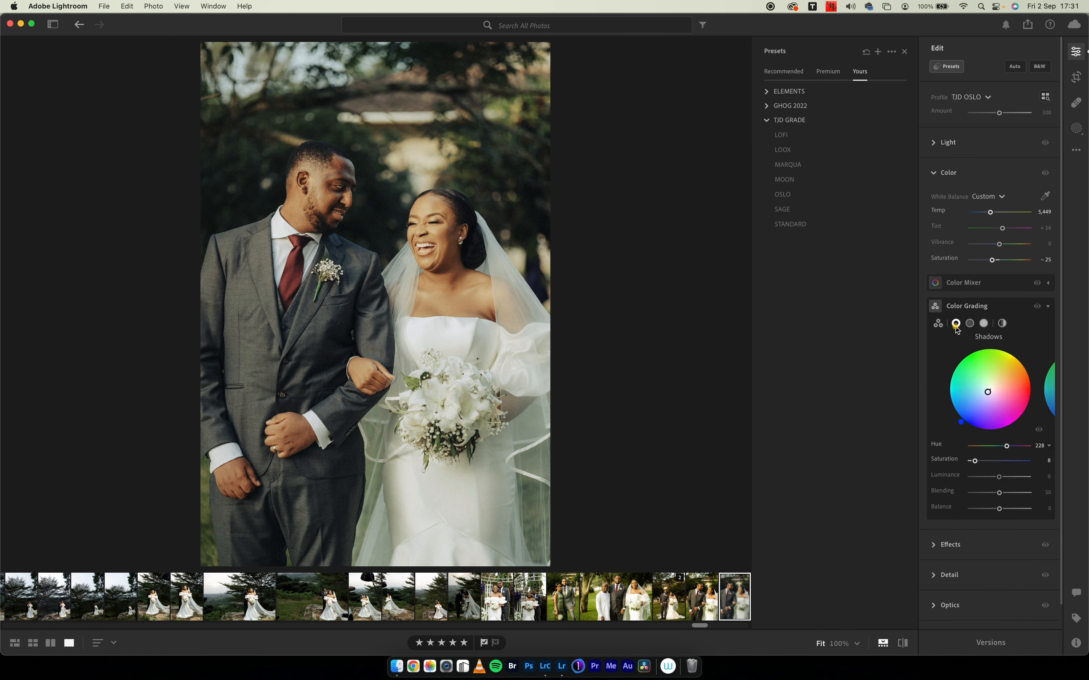
pyautogui.click(983, 324)
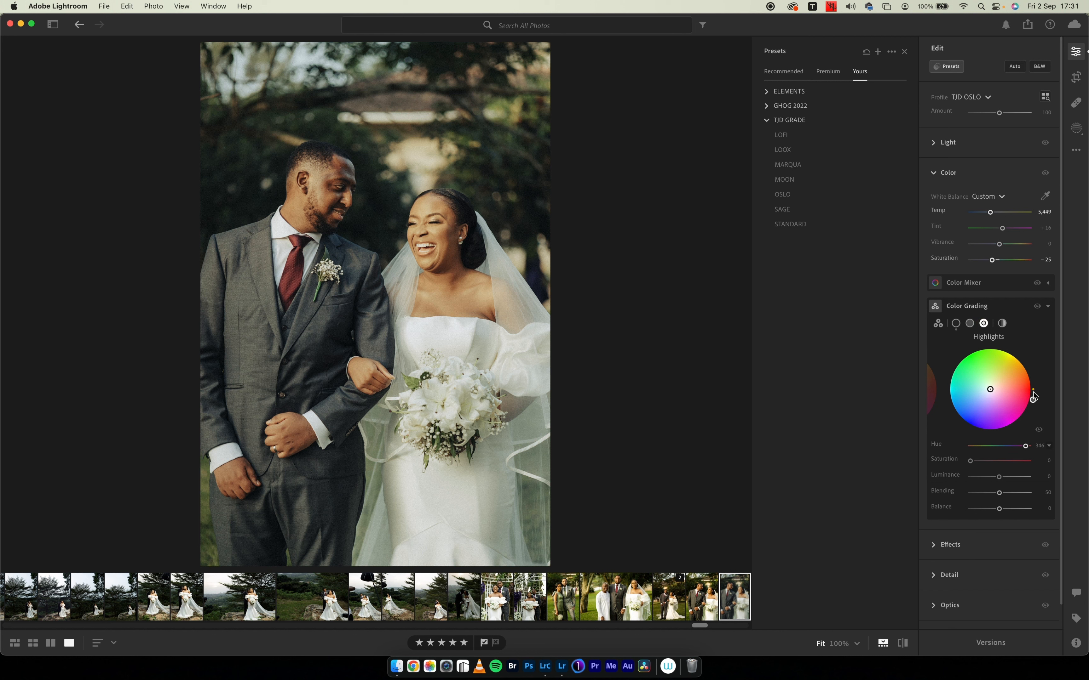
pyautogui.moveTo(1034, 390); pyautogui.dragTo(974, 465)
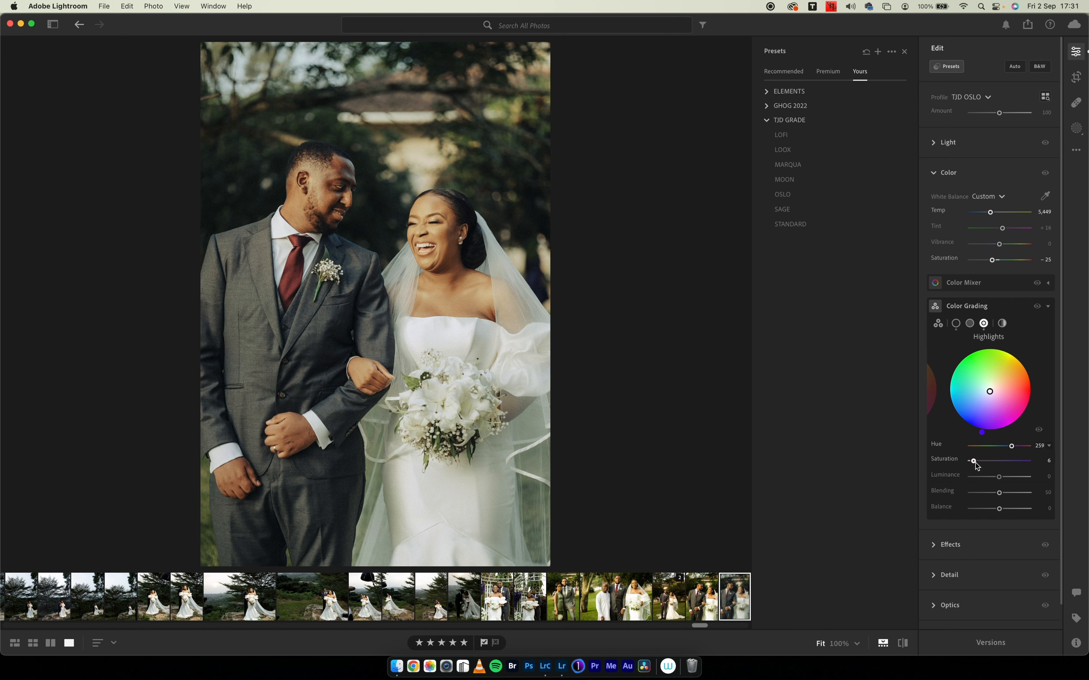
pyautogui.click(970, 325)
pyautogui.moveTo(971, 461); pyautogui.dragTo(974, 463)
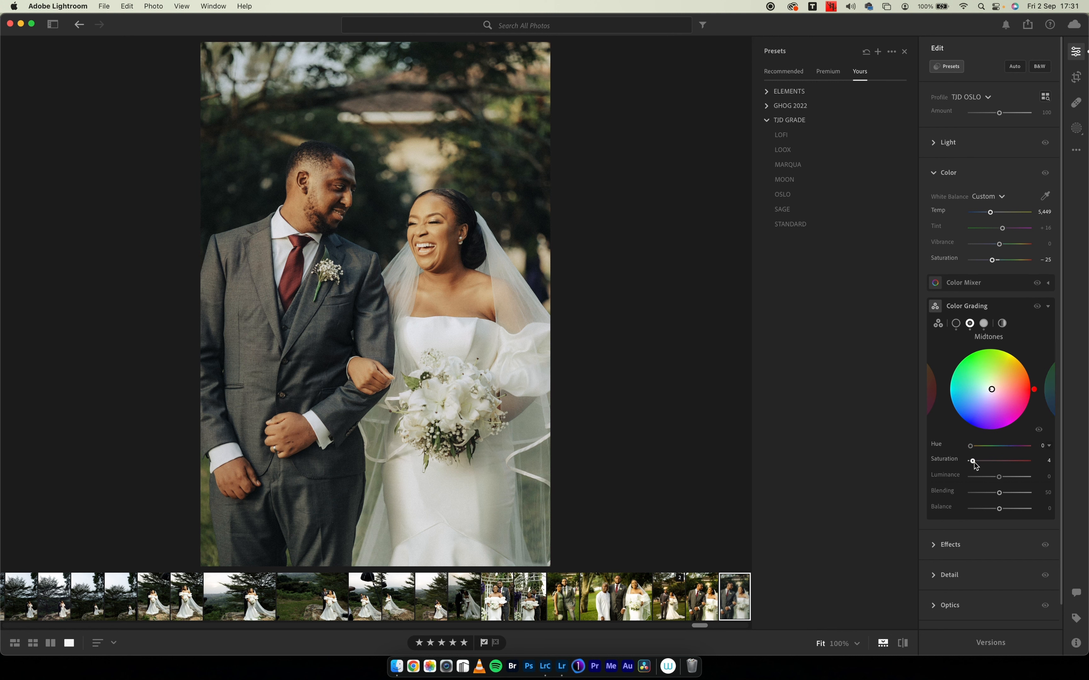
# Set the portrait's Contrast to −17 and Shadows to +60, and compare the edit with the original.
pyautogui.click(945, 173)
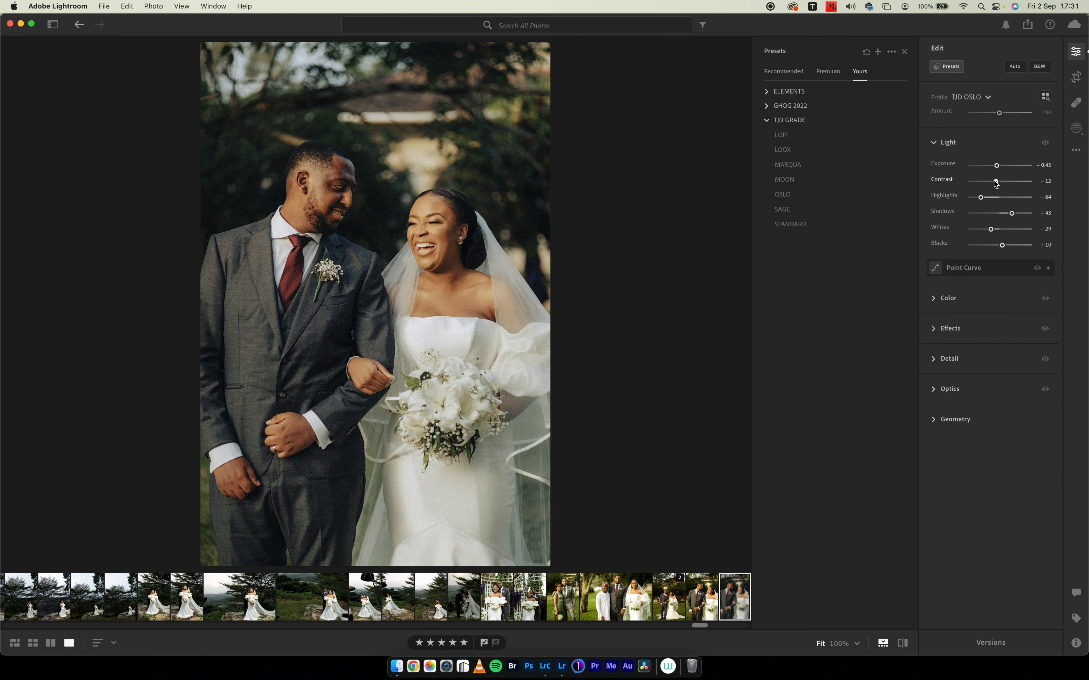
pyautogui.moveTo(997, 183); pyautogui.dragTo(1018, 219)
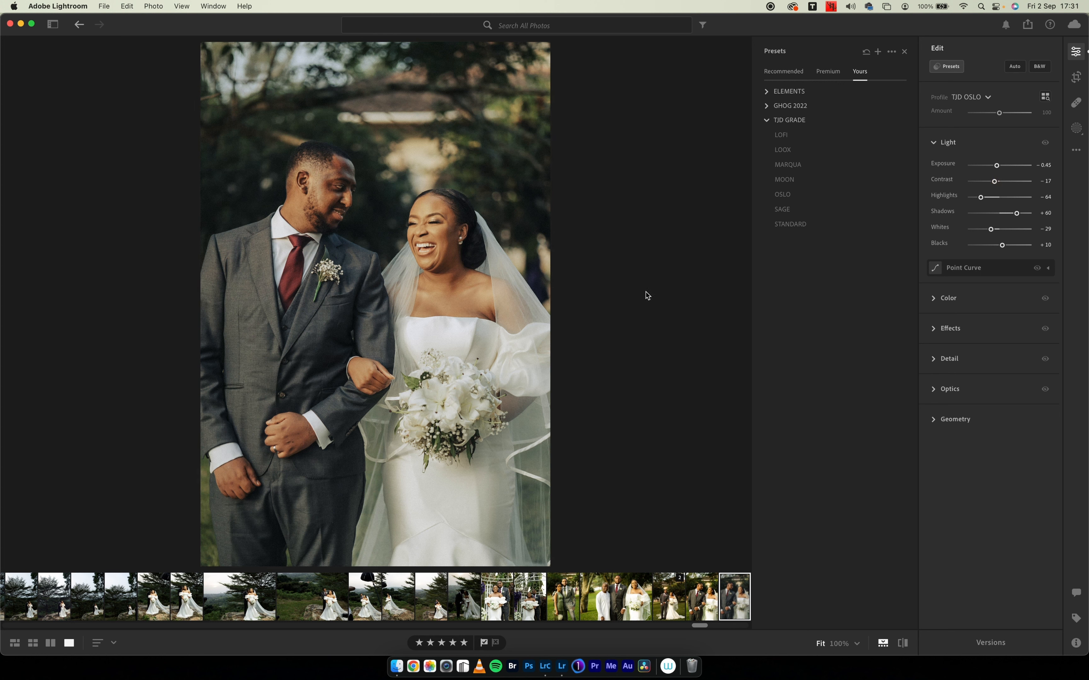
pyautogui.press('\\')
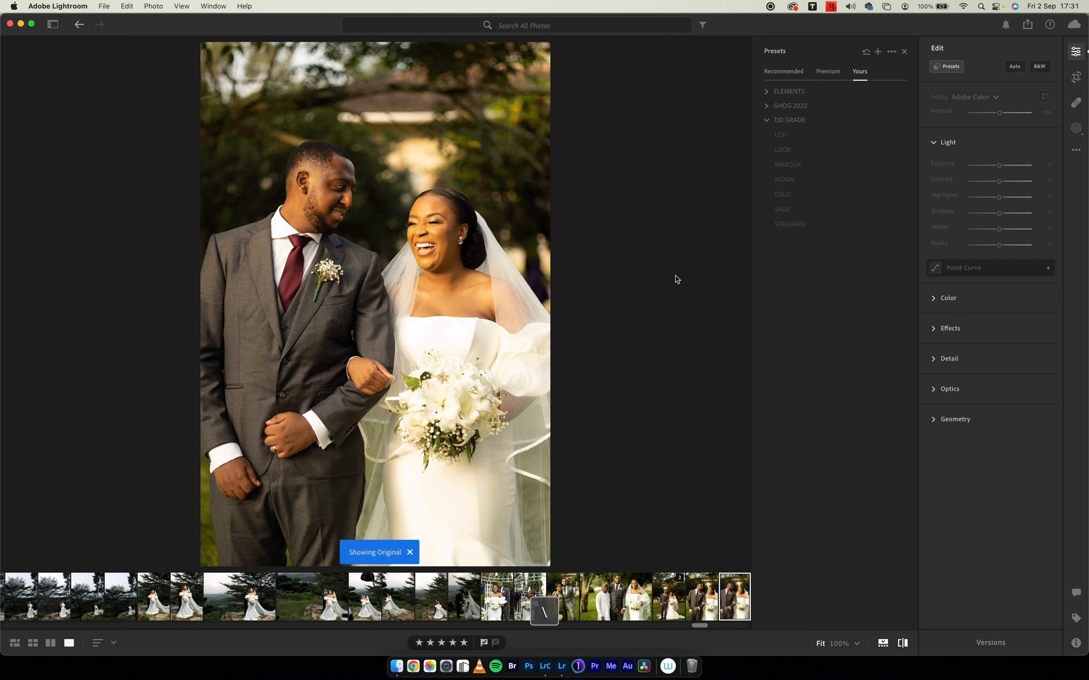
pyautogui.press('\\')
pyautogui.press('\\')
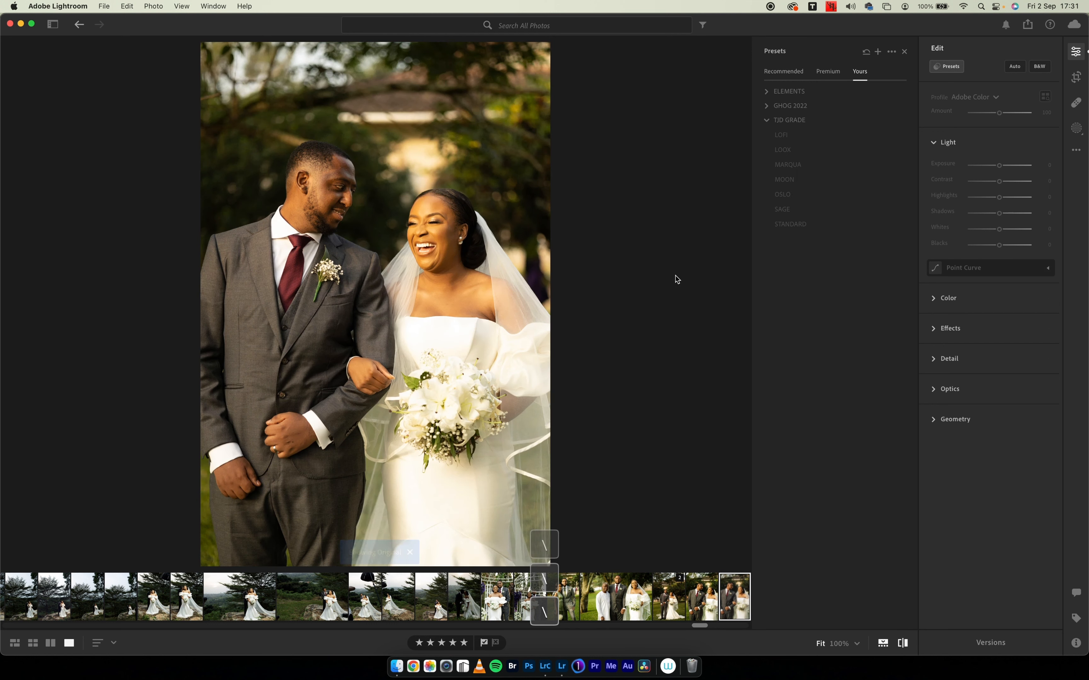
pyautogui.press('\\')
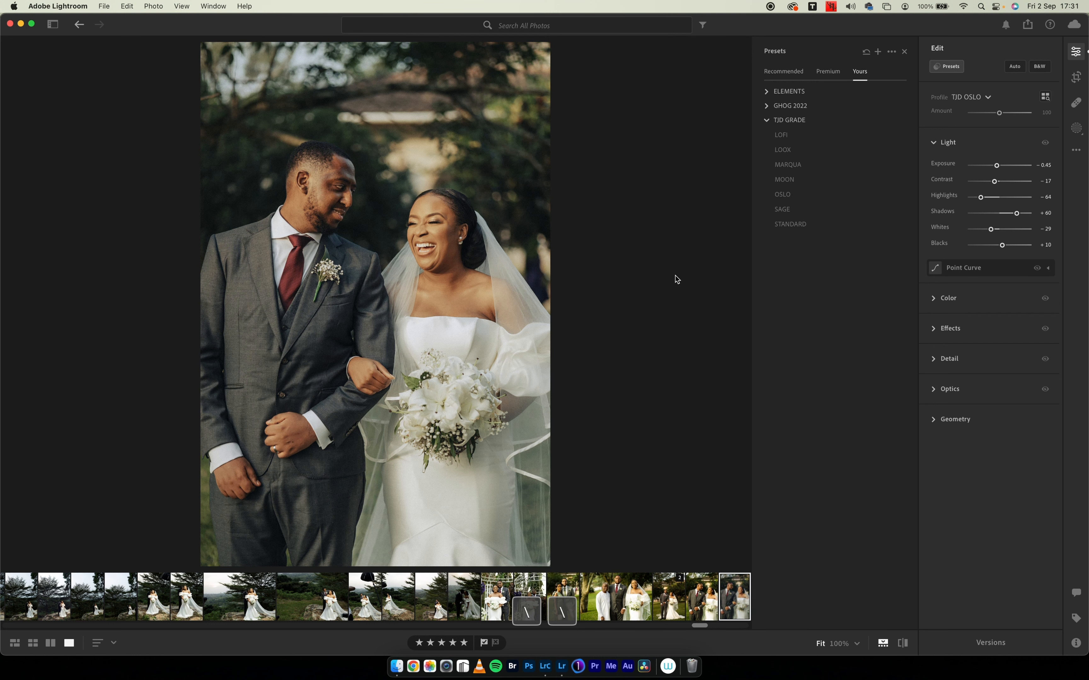
# Find and open the photo of the bride posing in front of the groom on the reception stage, and apply the MOON preset.
pyautogui.moveTo(701, 626); pyautogui.dragTo(697, 627)
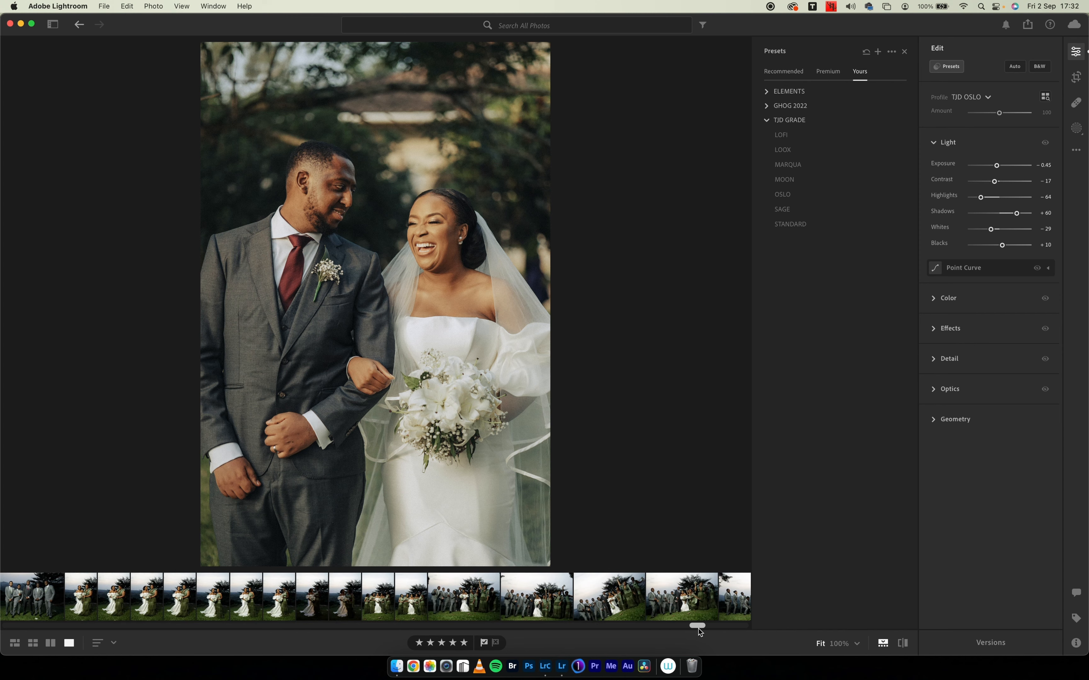
pyautogui.press('g')
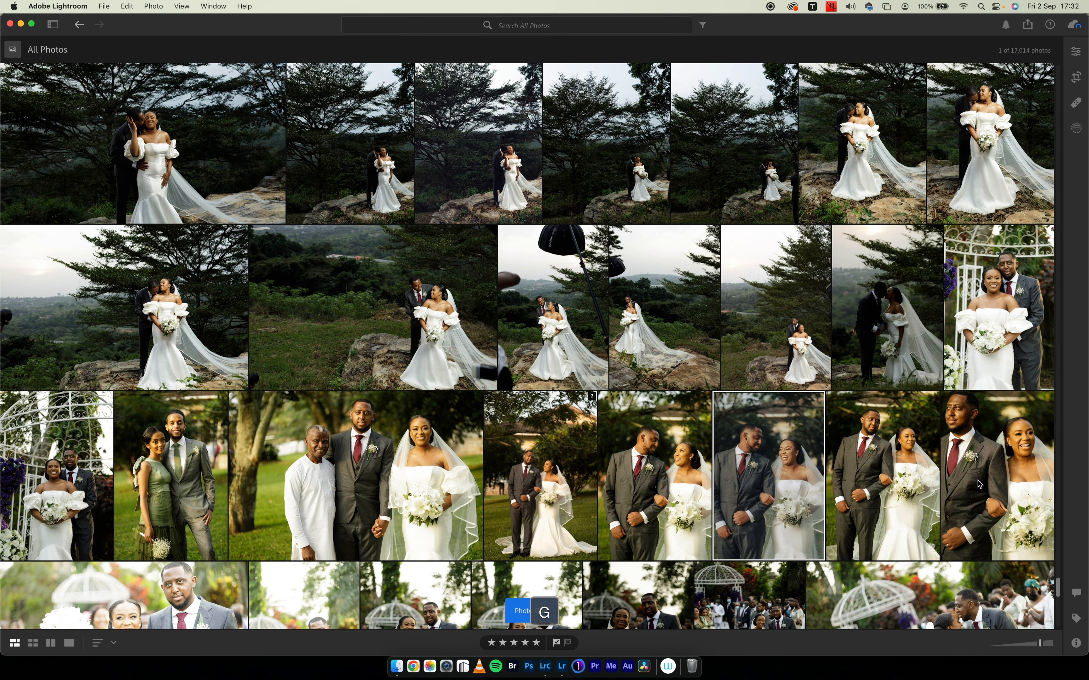
pyautogui.scroll(-3, 1057, 594)
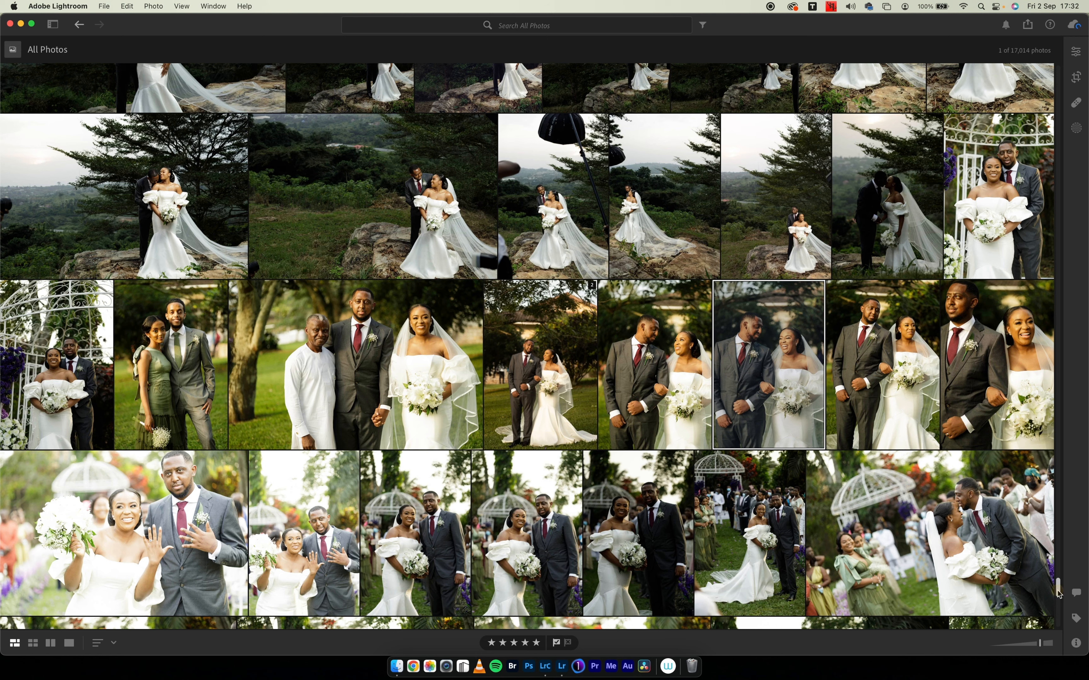
pyautogui.moveTo(1058, 593); pyautogui.dragTo(1058, 585)
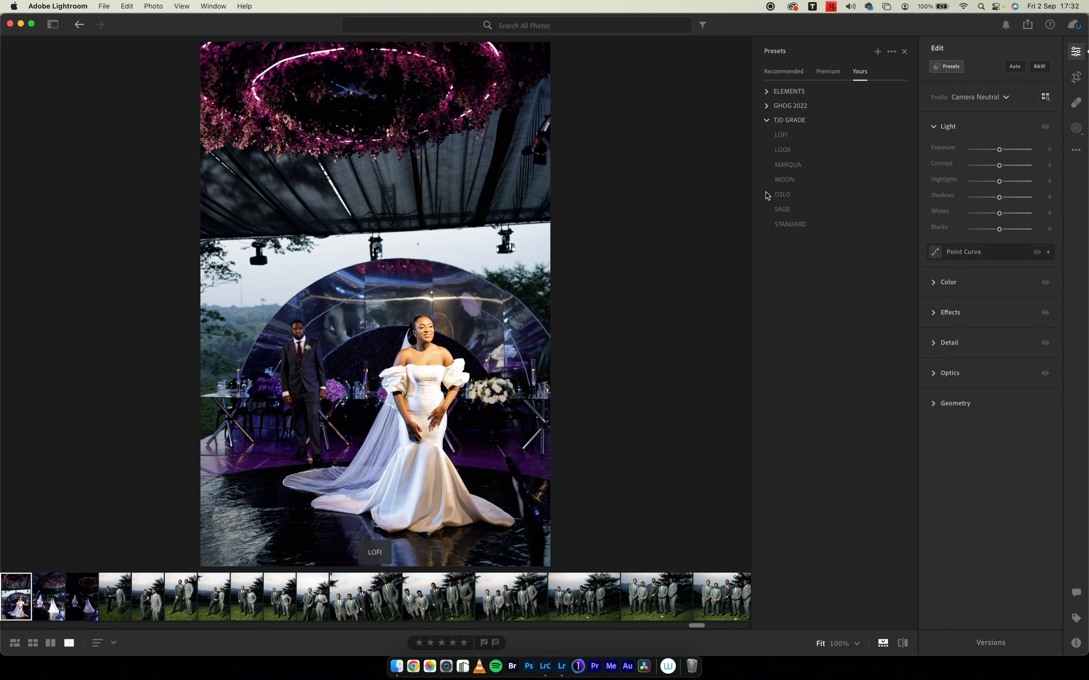
pyautogui.click(785, 180)
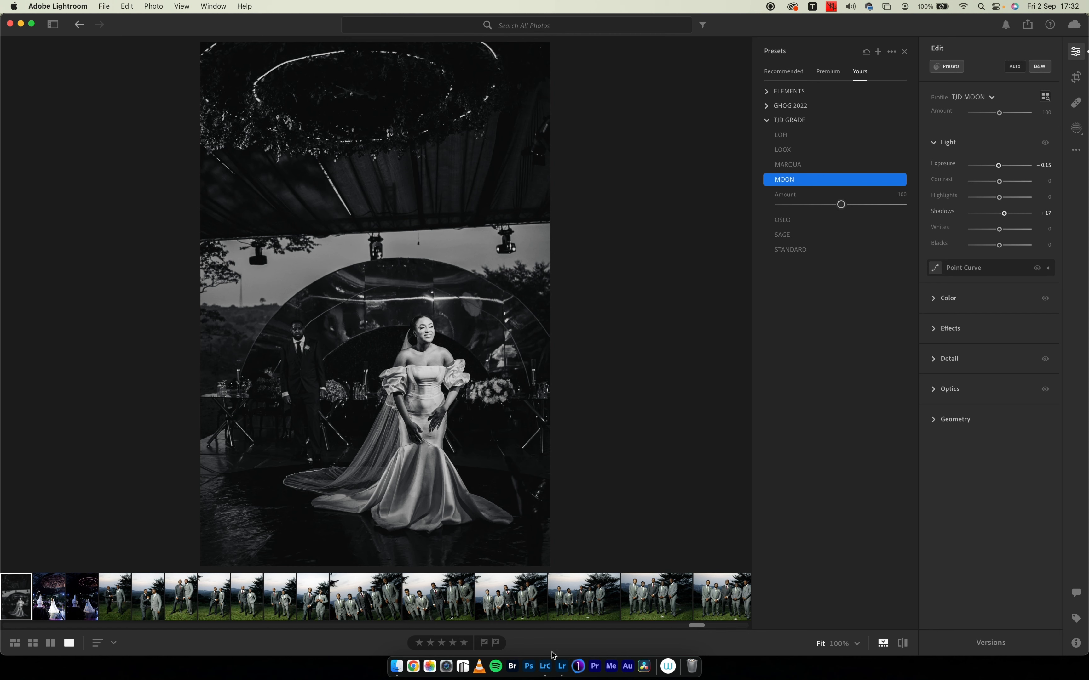
# Switch to Lightroom Classic, take the groom and laughing bride portrait out of the green-label selection, and apply the LOFI preset to IMG_6188.CR3.
pyautogui.click(544, 666)
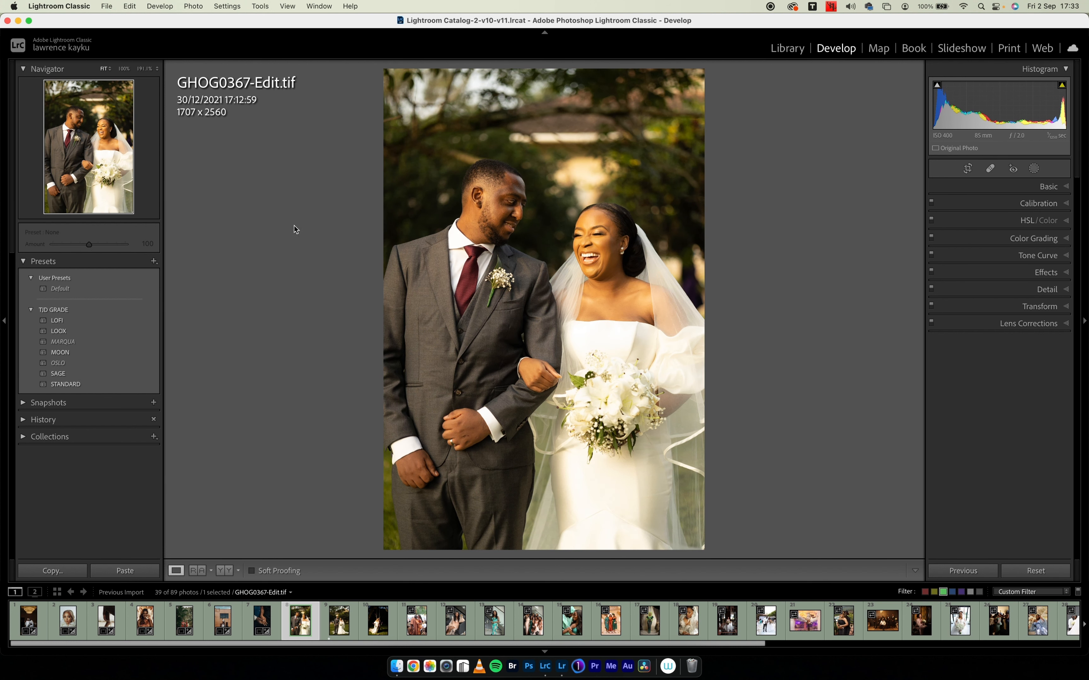
pyautogui.press('8')
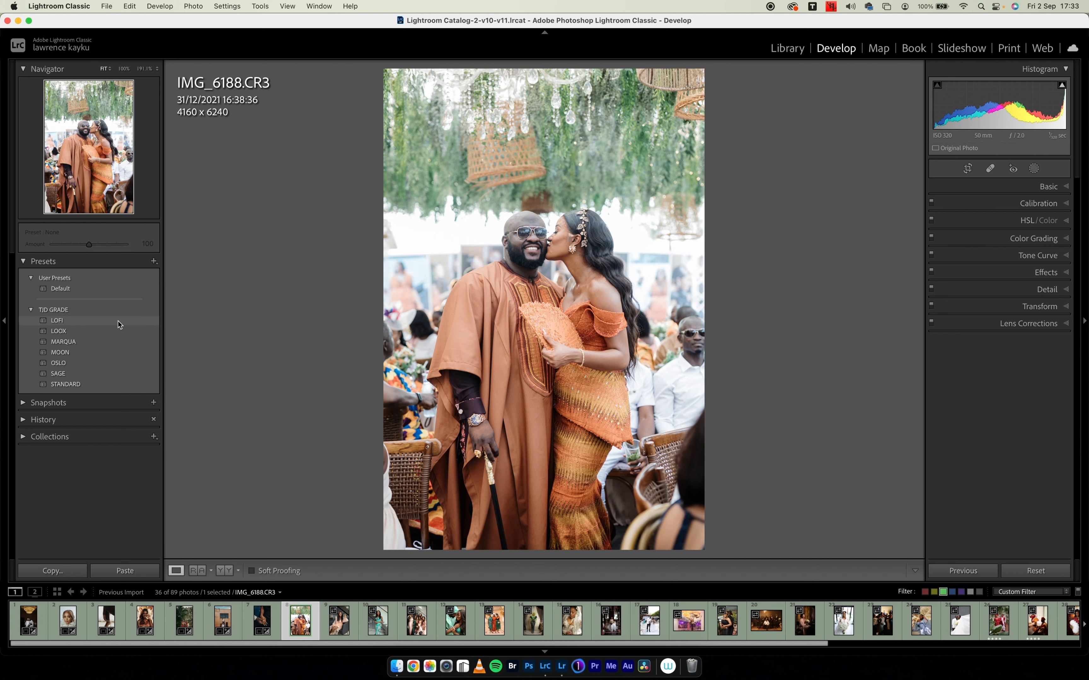
pyautogui.click(119, 321)
# Set Temp 4,275, Dehaze +8, Clarity +1, Highlights −75, Shadows +22 and Blacks +49, and show the before and after side by side.
pyautogui.click(968, 191)
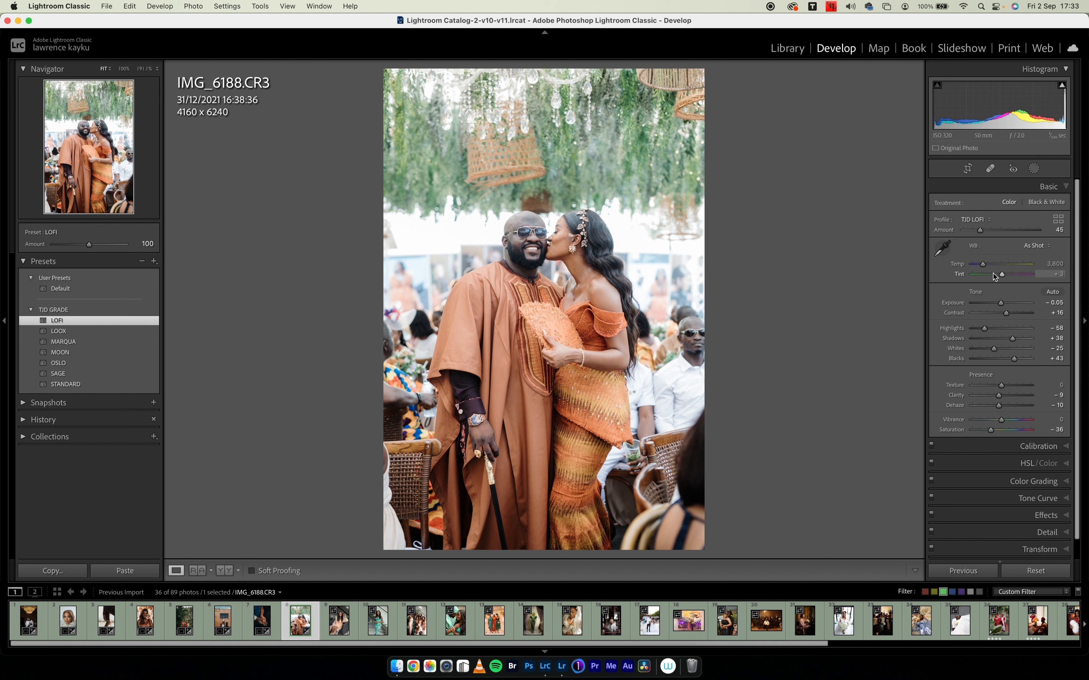
pyautogui.moveTo(983, 268); pyautogui.dragTo(986, 267)
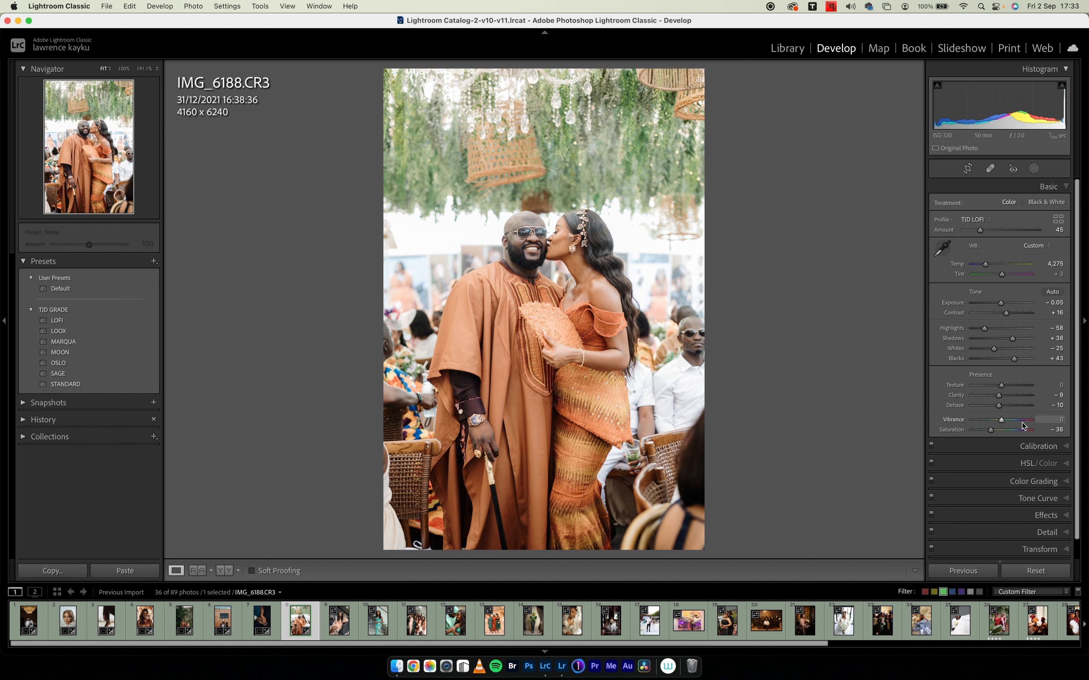
pyautogui.moveTo(1002, 408); pyautogui.dragTo(1007, 411)
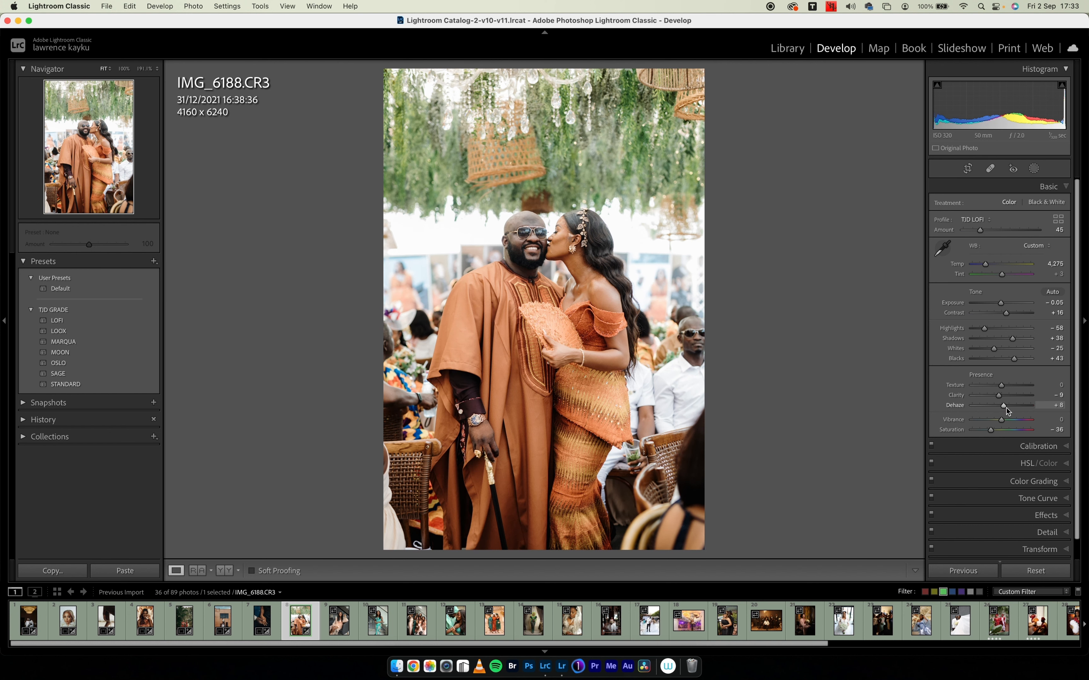
pyautogui.moveTo(999, 396); pyautogui.dragTo(1006, 401)
pyautogui.moveTo(1013, 341); pyautogui.dragTo(979, 332)
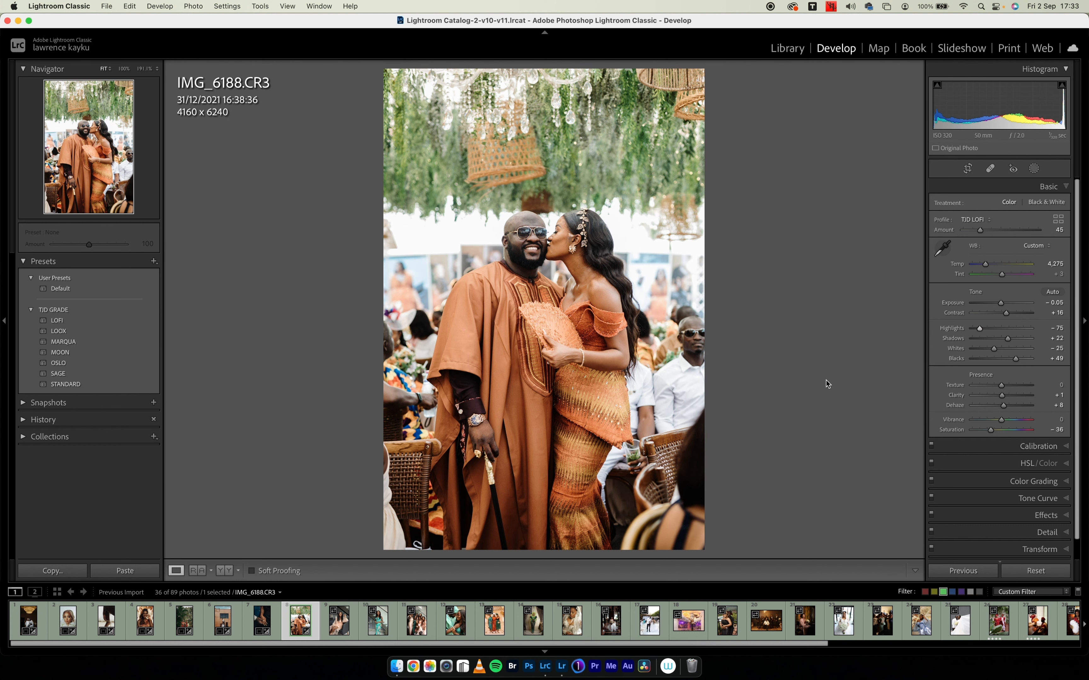
pyautogui.press('y')
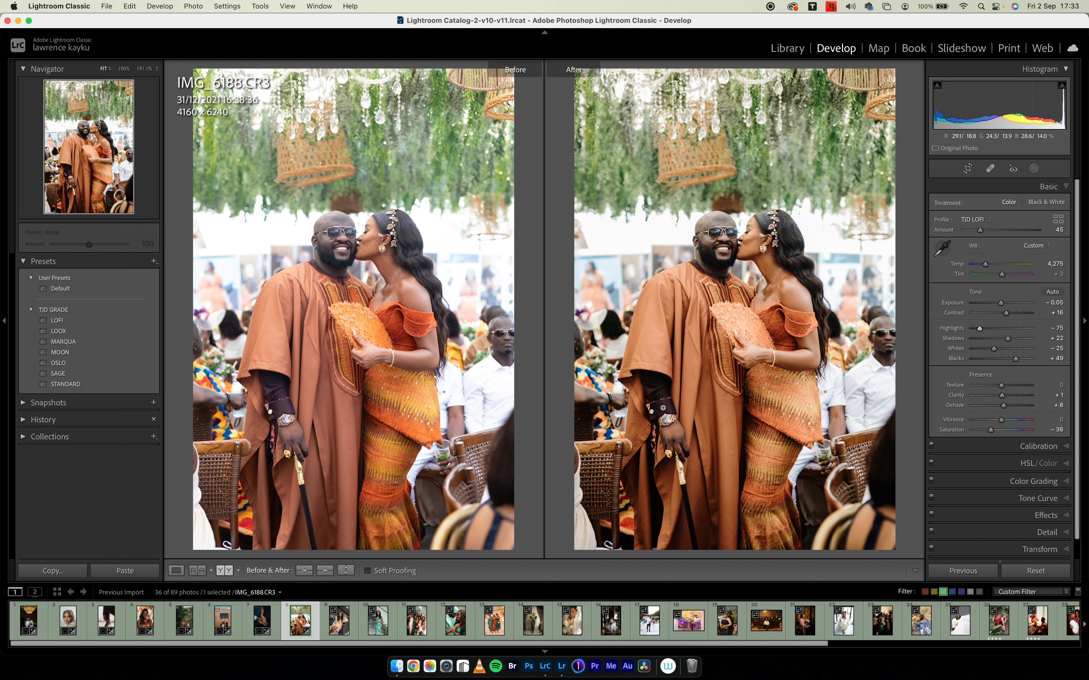
# Go to the portrait of the woman on the armchair, PXAH9929.CR3, apply the SAGE preset and raise its Clarity slightly.
pyautogui.press('Right')
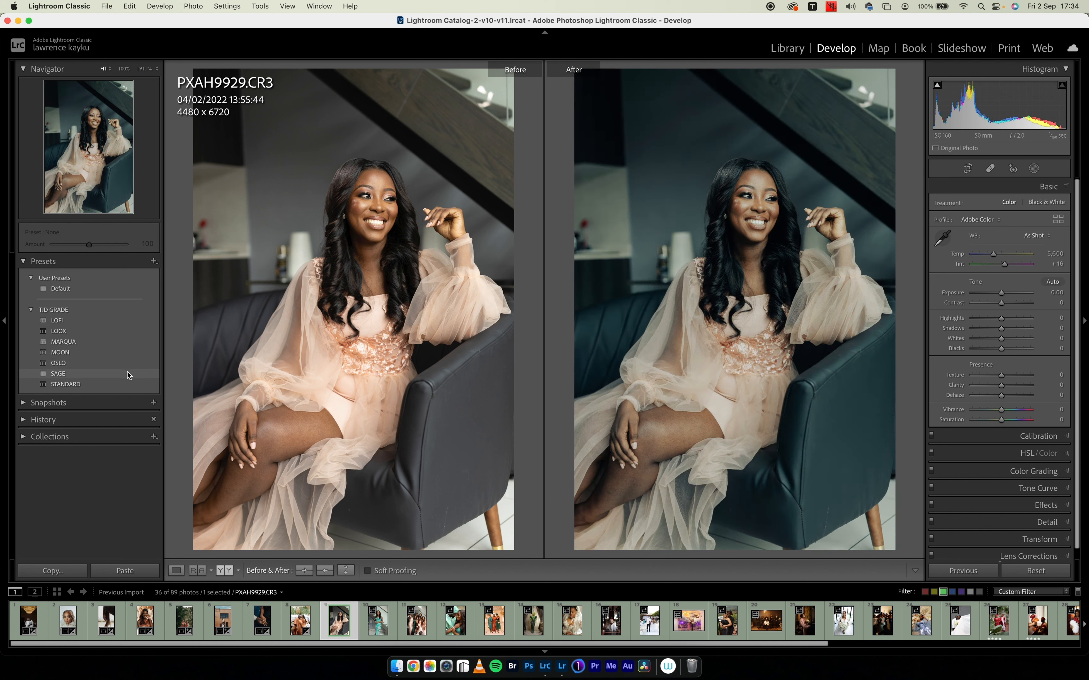
pyautogui.click(129, 375)
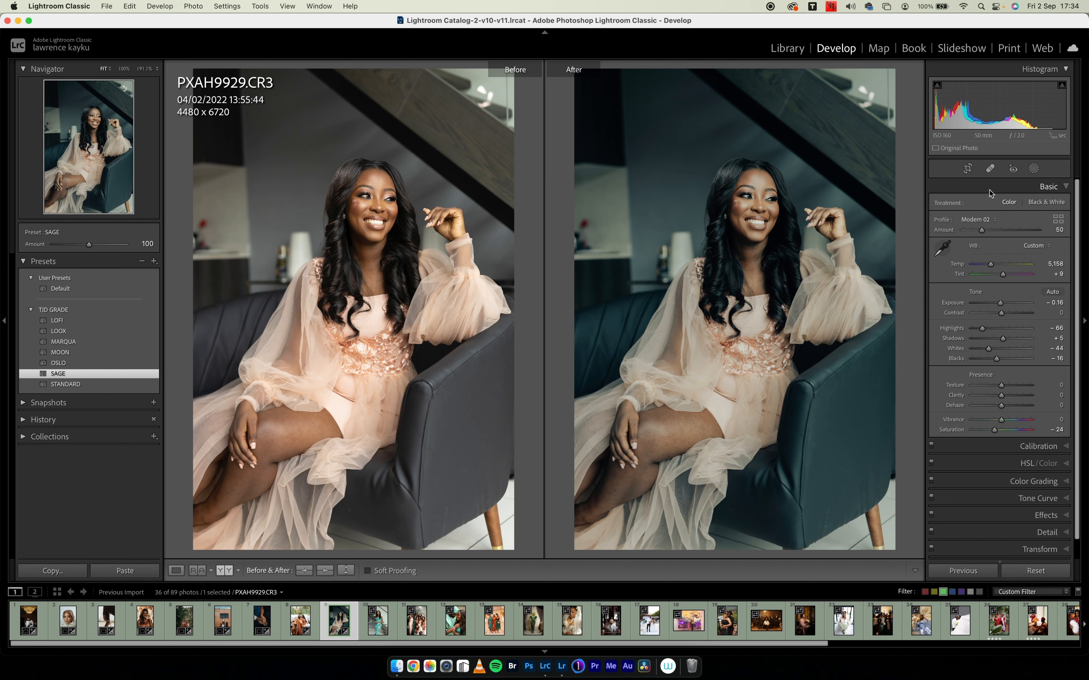
pyautogui.moveTo(1002, 396); pyautogui.dragTo(1007, 399)
pyautogui.click(1016, 187)
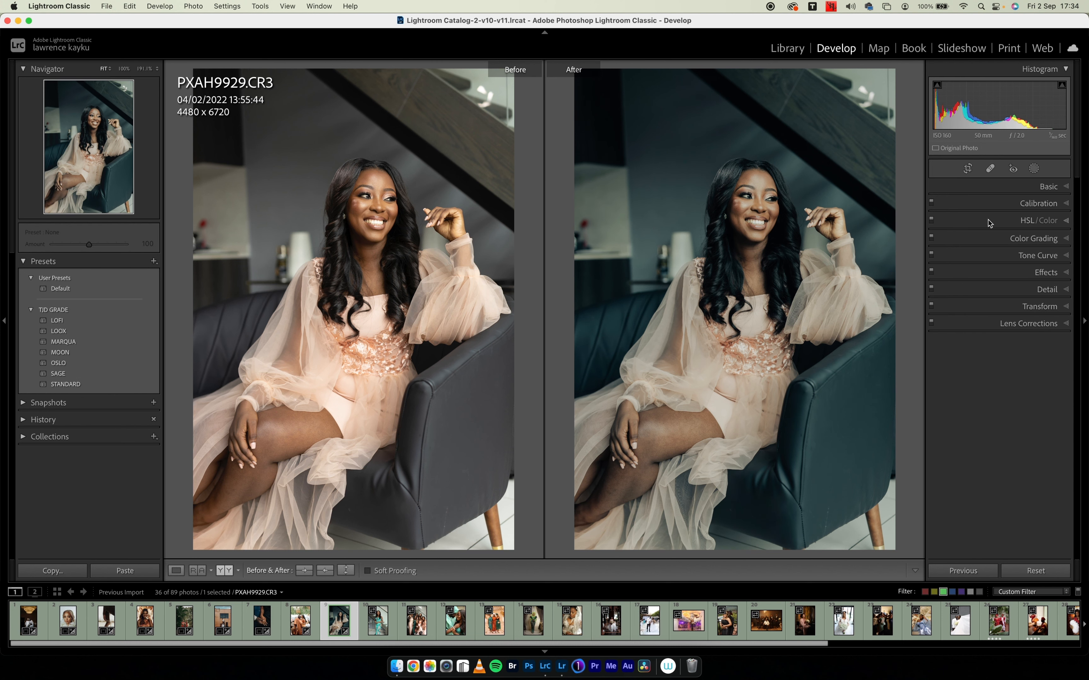
# In the HSL settings, set the Orange luminance to +7 and raise the Orange saturation slightly.
pyautogui.click(990, 222)
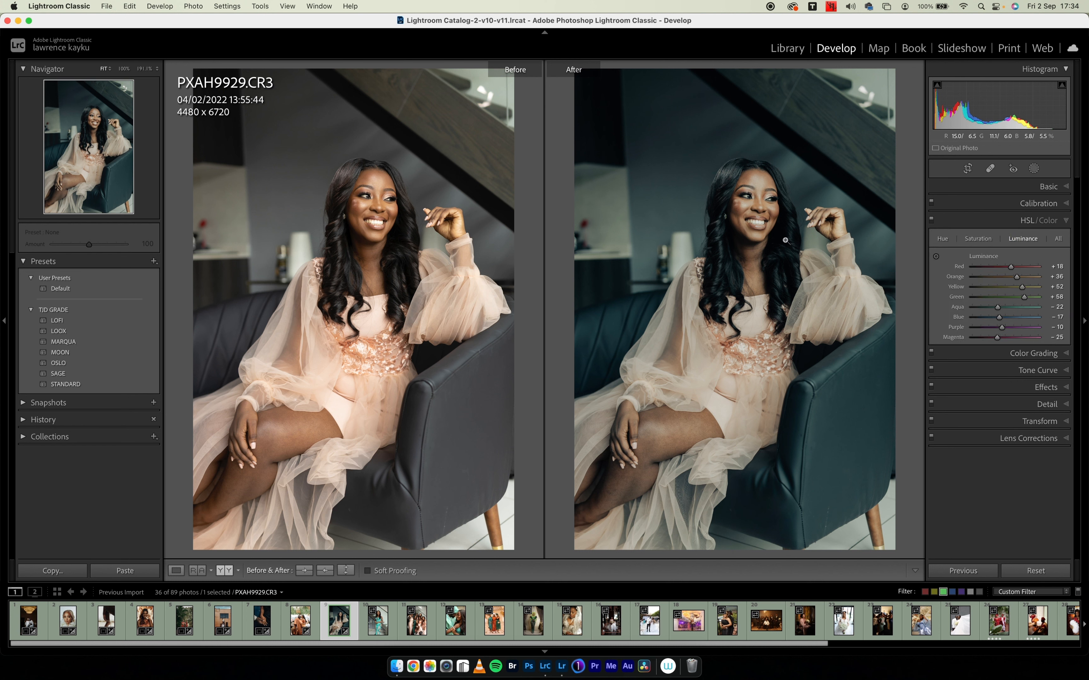
pyautogui.moveTo(1017, 279); pyautogui.dragTo(1009, 279)
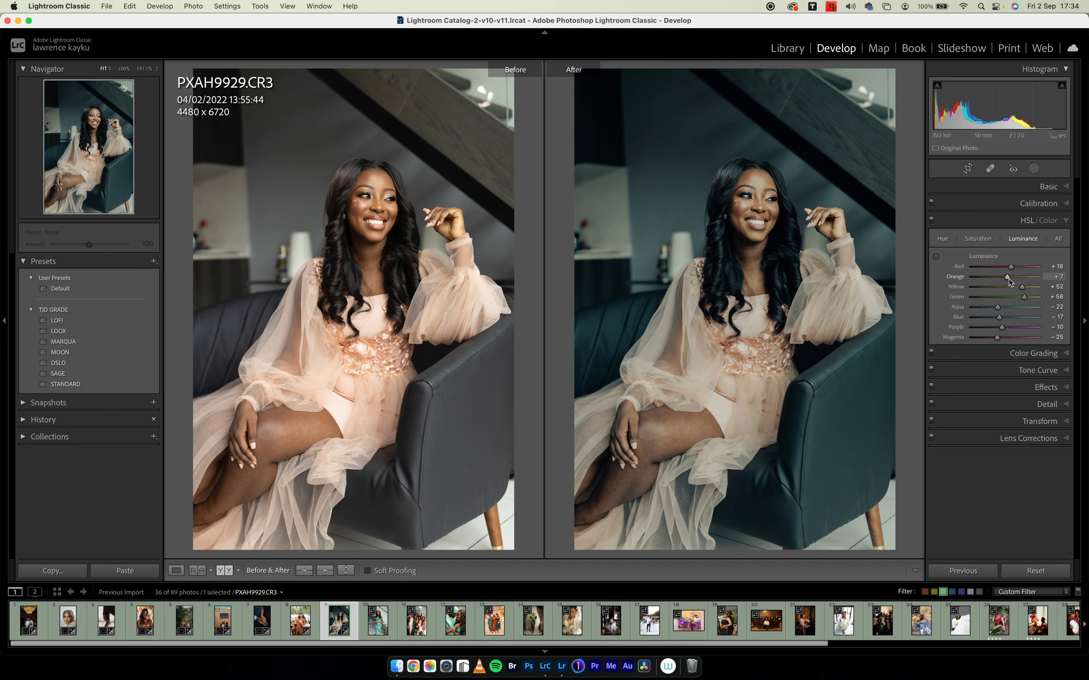
pyautogui.click(978, 238)
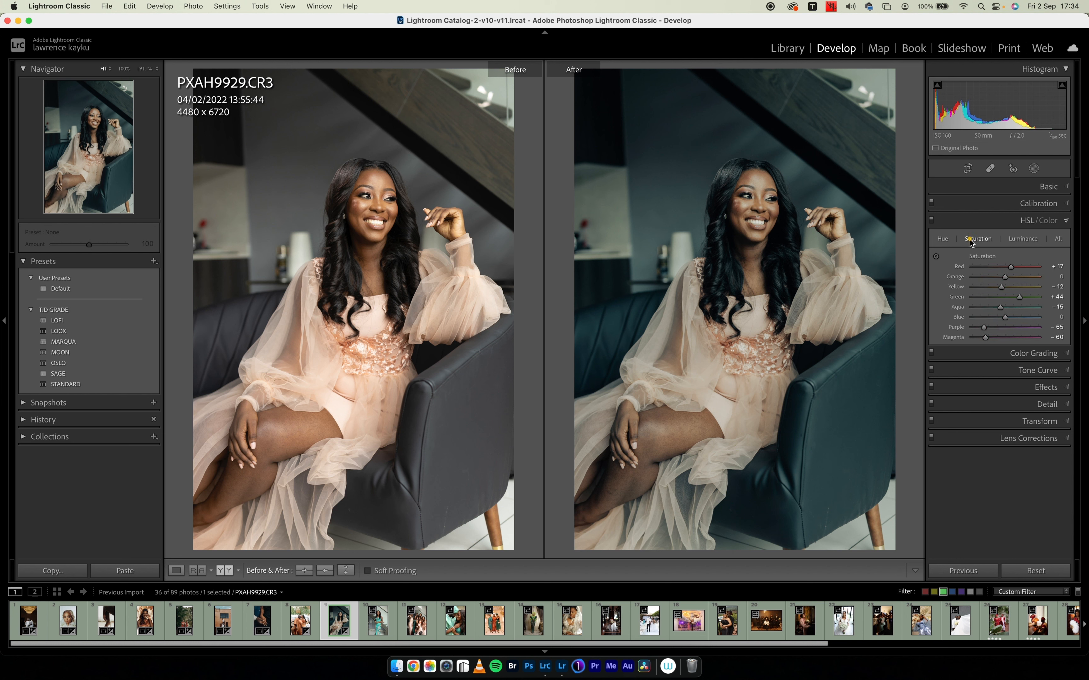
pyautogui.moveTo(1007, 277); pyautogui.dragTo(1010, 278)
pyautogui.click(962, 220)
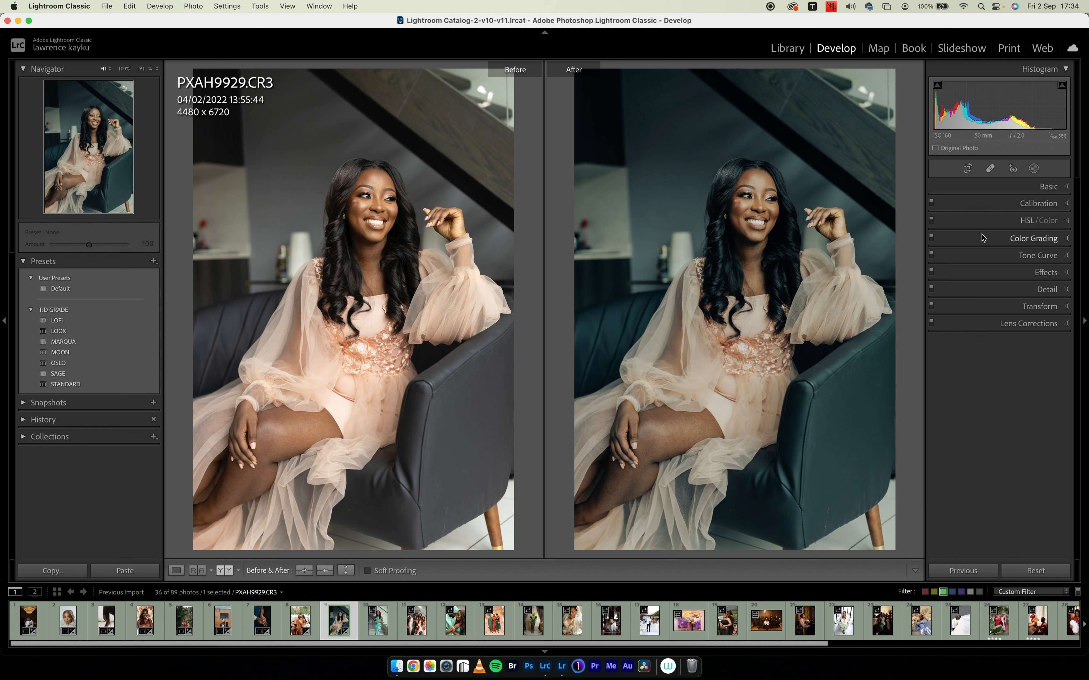
# Show the Color Grading shadows wheel and straighten the armchair portrait to a crop angle of 0.87.
pyautogui.click(981, 239)
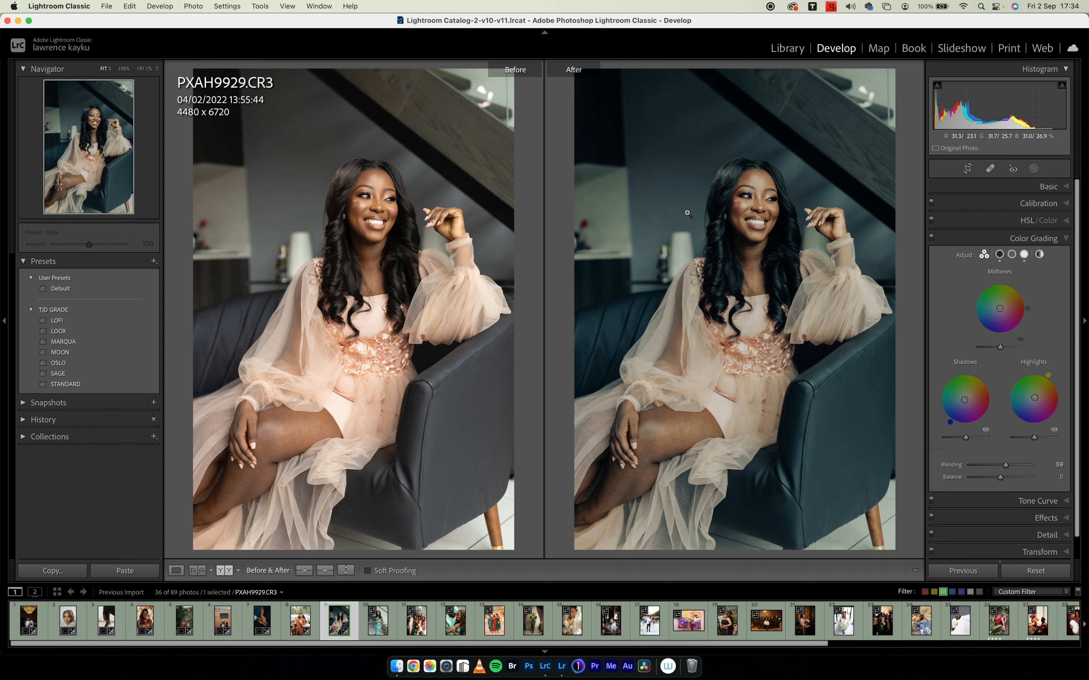
pyautogui.click(999, 255)
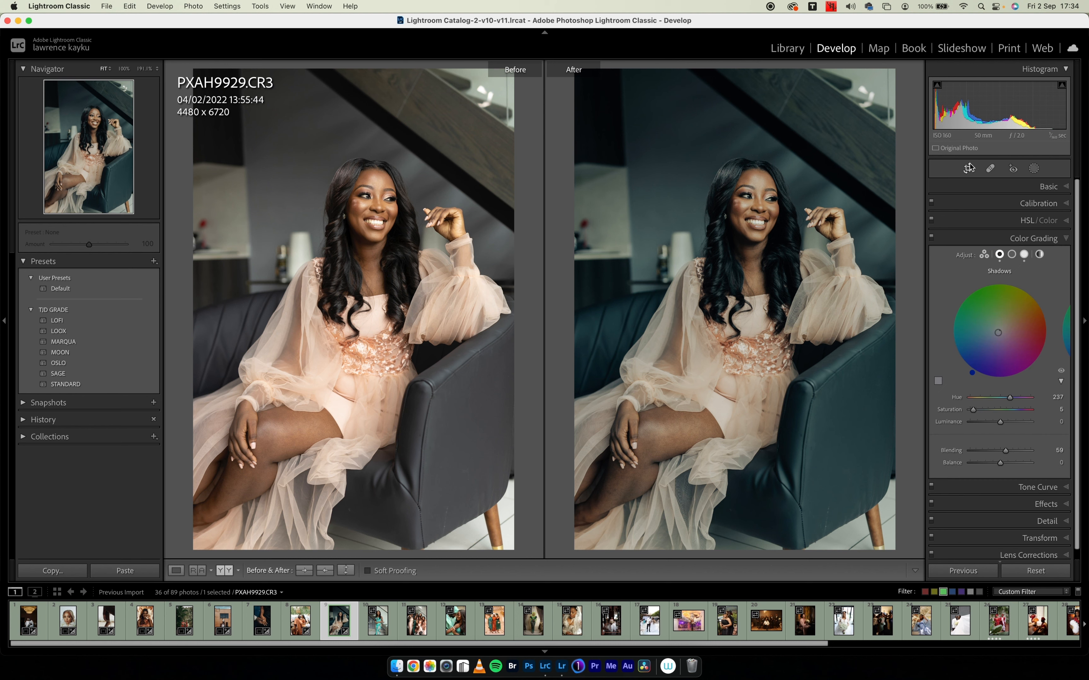
pyautogui.click(967, 169)
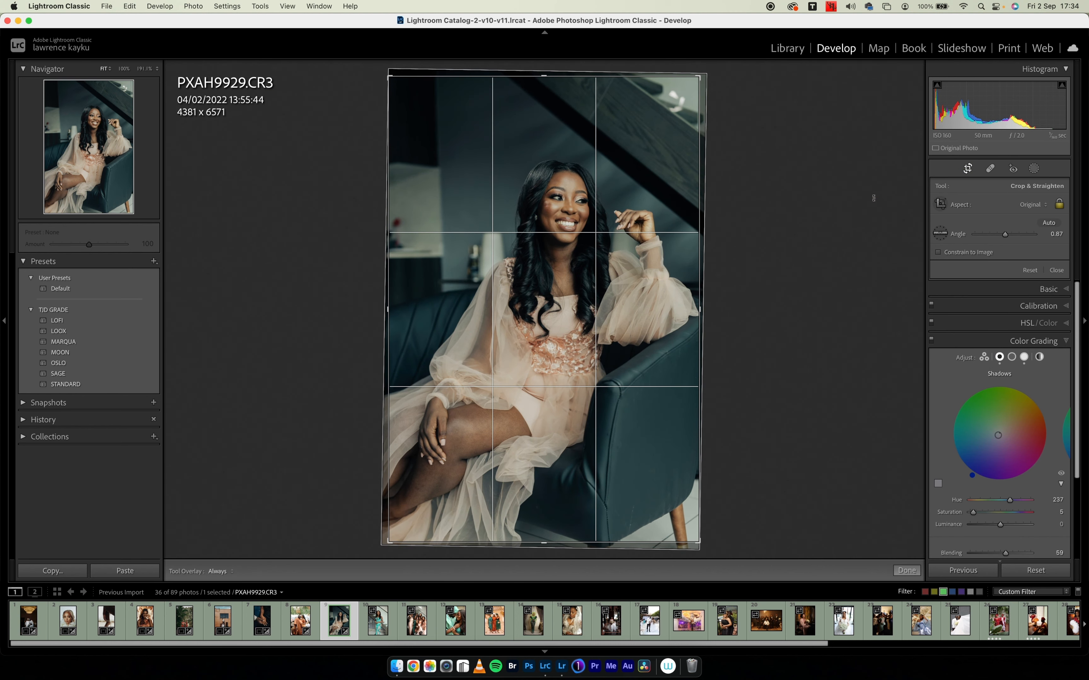
pyautogui.press('Return')
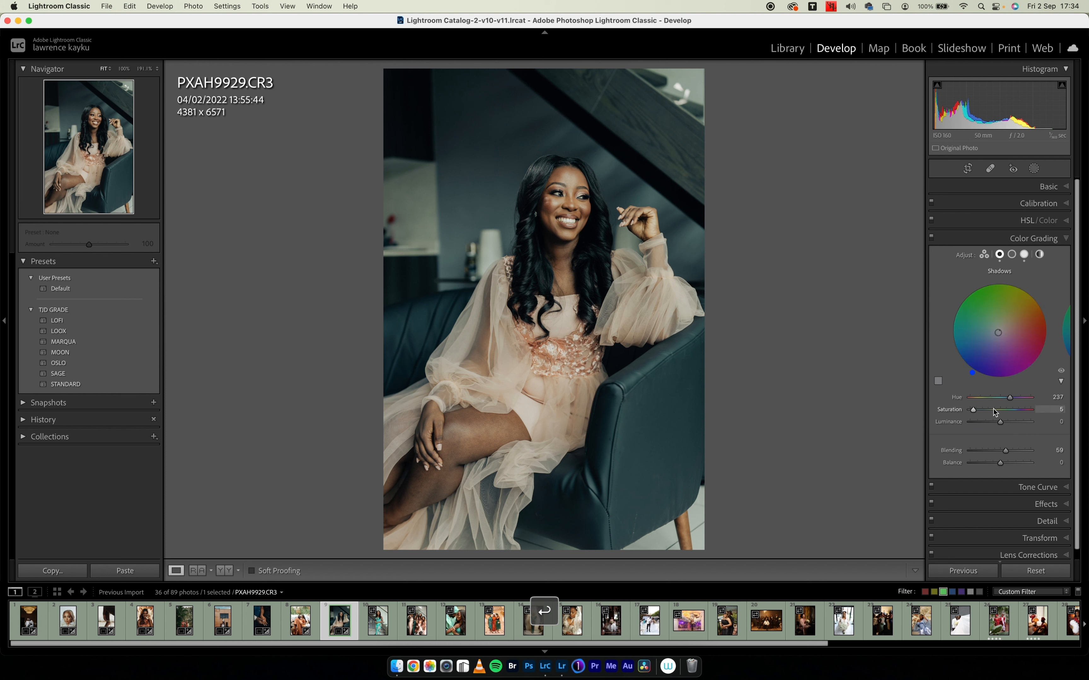
# In Color Grading, slightly adjust the shadows and midtones, and set the highlights to Hue 233 and Saturation 6.
pyautogui.moveTo(973, 376)
pyautogui.mouseDown()
pyautogui.moveTo(1039, 354)
pyautogui.moveTo(1044, 308)
pyautogui.moveTo(1029, 290)
pyautogui.moveTo(1038, 299)
pyautogui.moveTo(1043, 315)
pyautogui.moveTo(961, 363)
pyautogui.moveTo(1029, 290)
pyautogui.moveTo(1049, 326)
pyautogui.moveTo(961, 364)
pyautogui.mouseUp()
pyautogui.click(1012, 254)
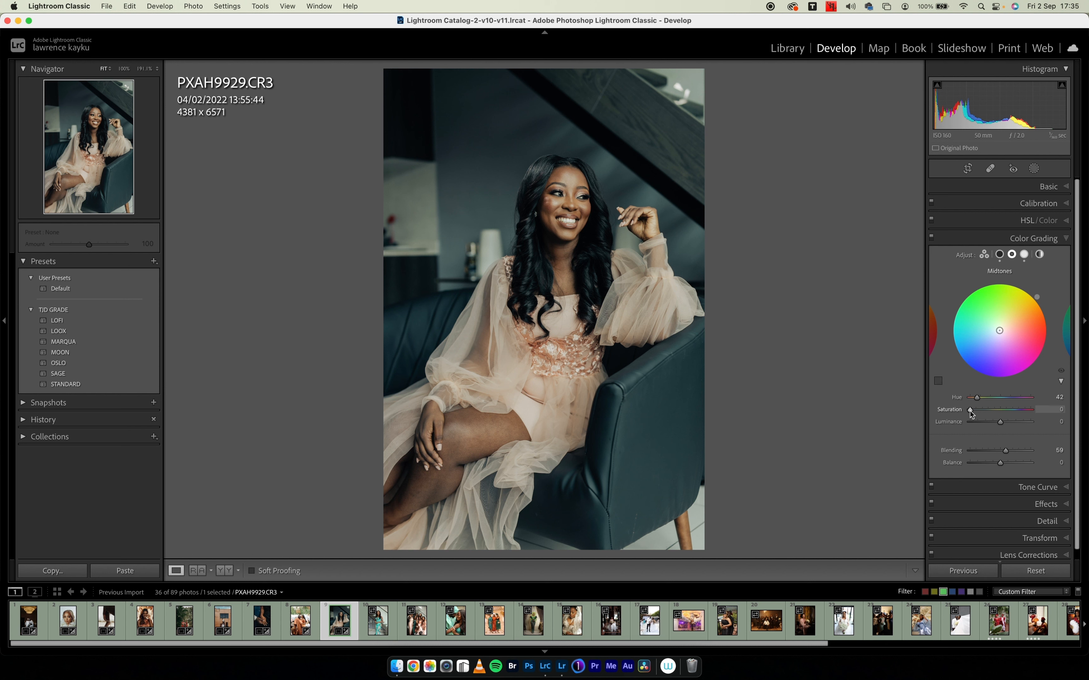
pyautogui.moveTo(970, 410); pyautogui.dragTo(972, 411)
pyautogui.click(1024, 254)
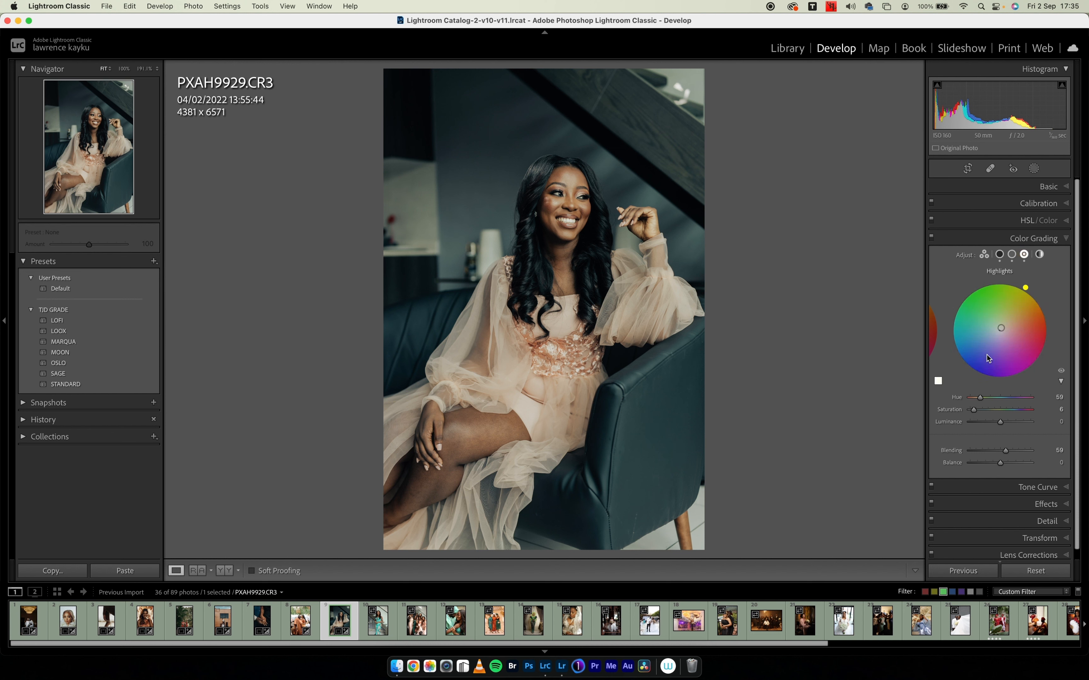
pyautogui.moveTo(1025, 288); pyautogui.dragTo(983, 378)
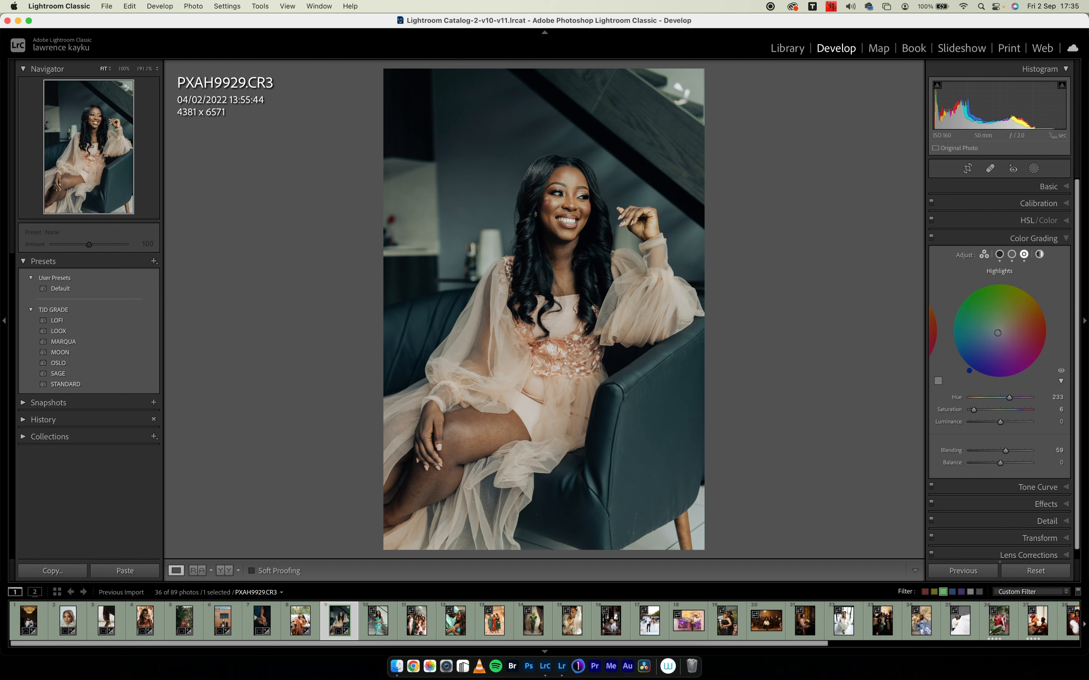
# Crop the armchair portrait to 16 x 9, close the Color Grading settings and show the before and after side by side.
pyautogui.click(967, 168)
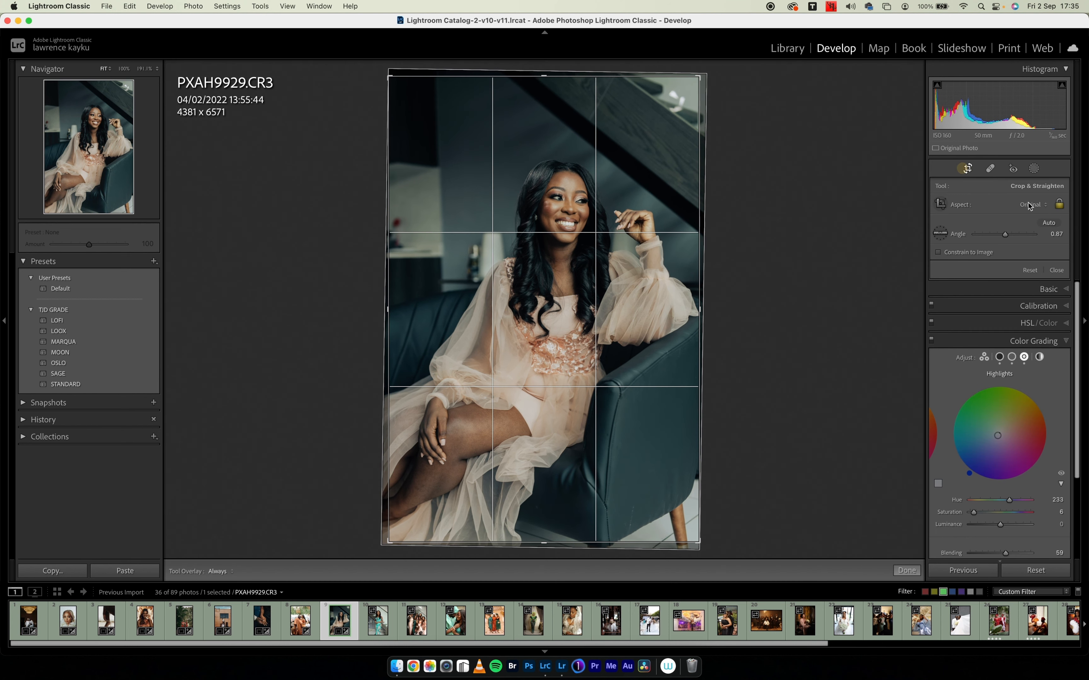
pyautogui.click(1017, 205)
pyautogui.click(1013, 310)
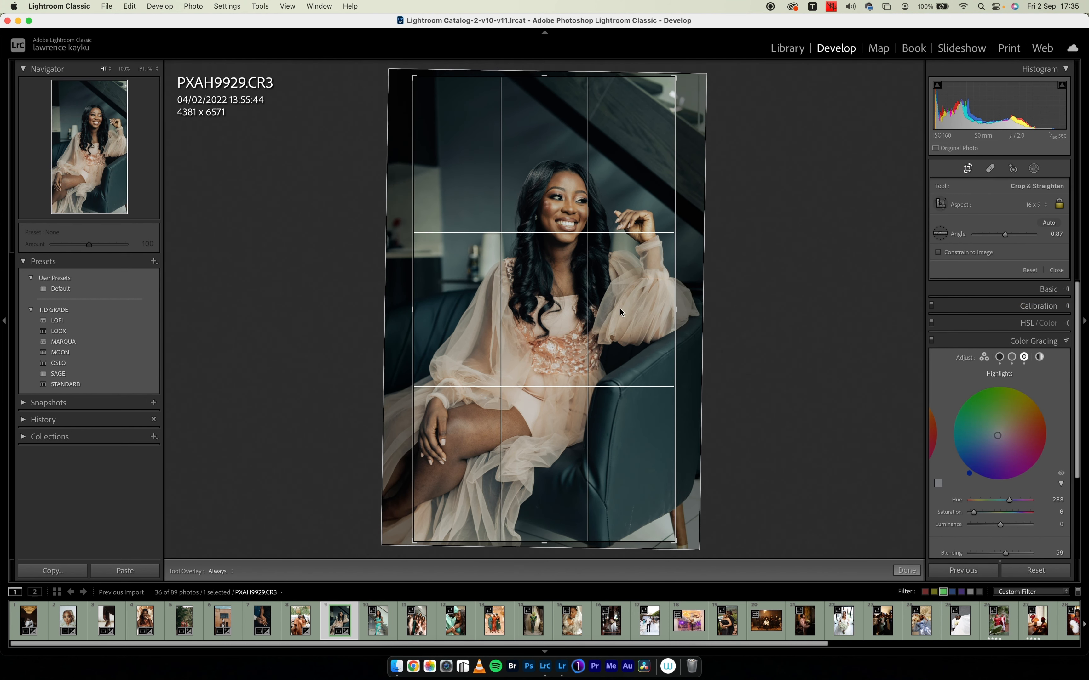
pyautogui.moveTo(619, 309)
pyautogui.mouseDown()
pyautogui.moveTo(607, 310)
pyautogui.moveTo(618, 309)
pyautogui.mouseUp()
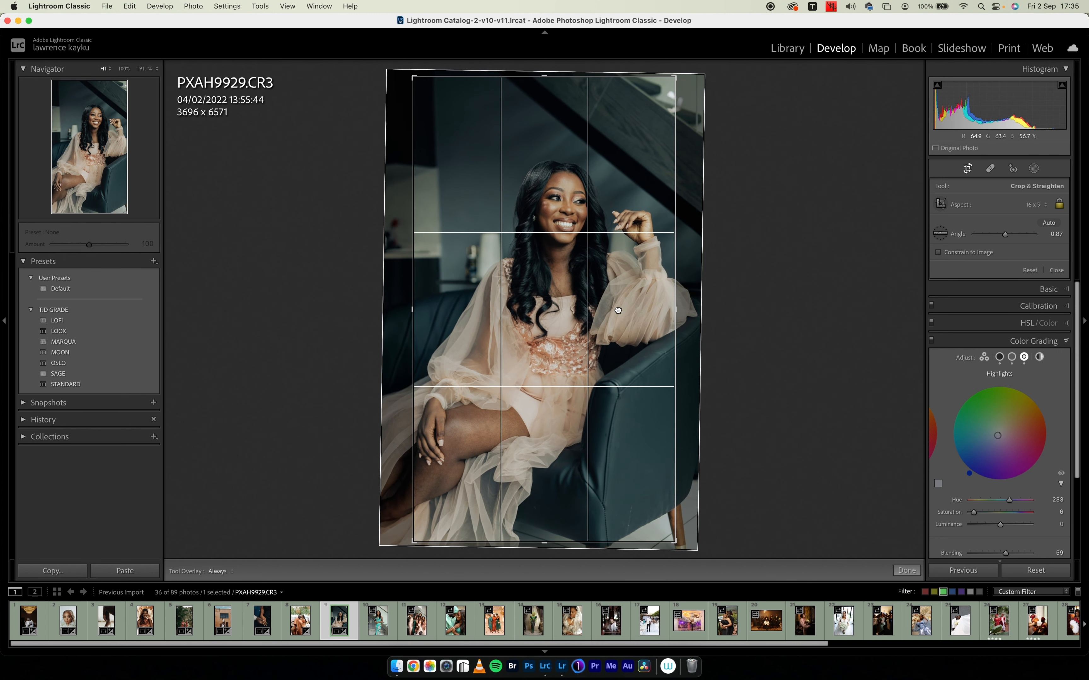
pyautogui.press('Return')
pyautogui.click(977, 239)
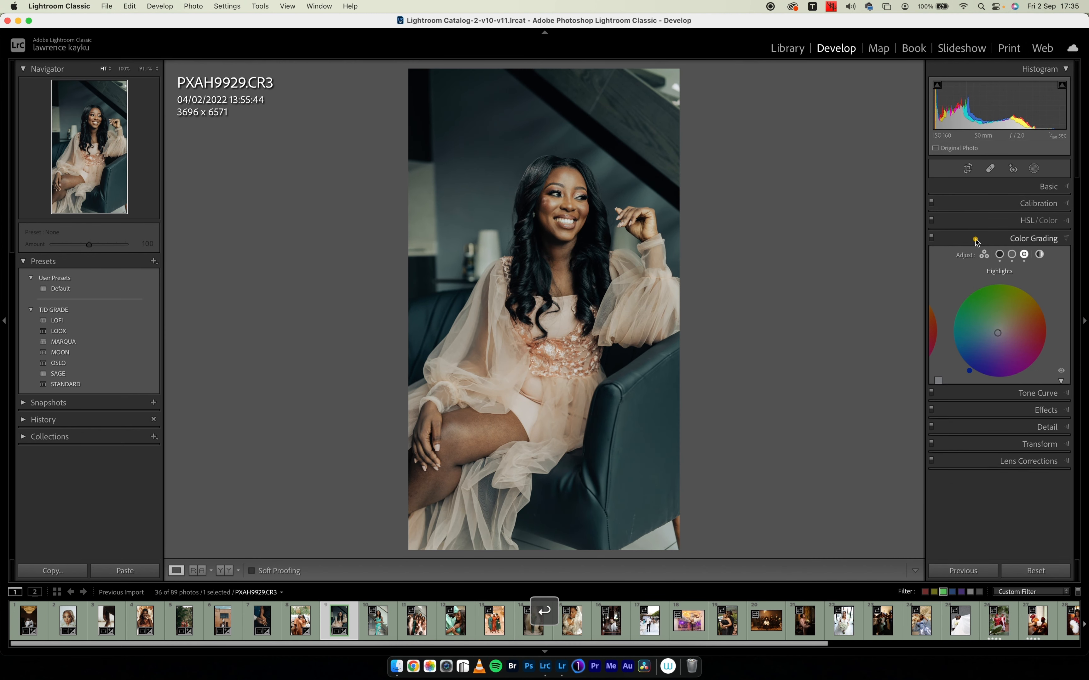
pyautogui.press('y')
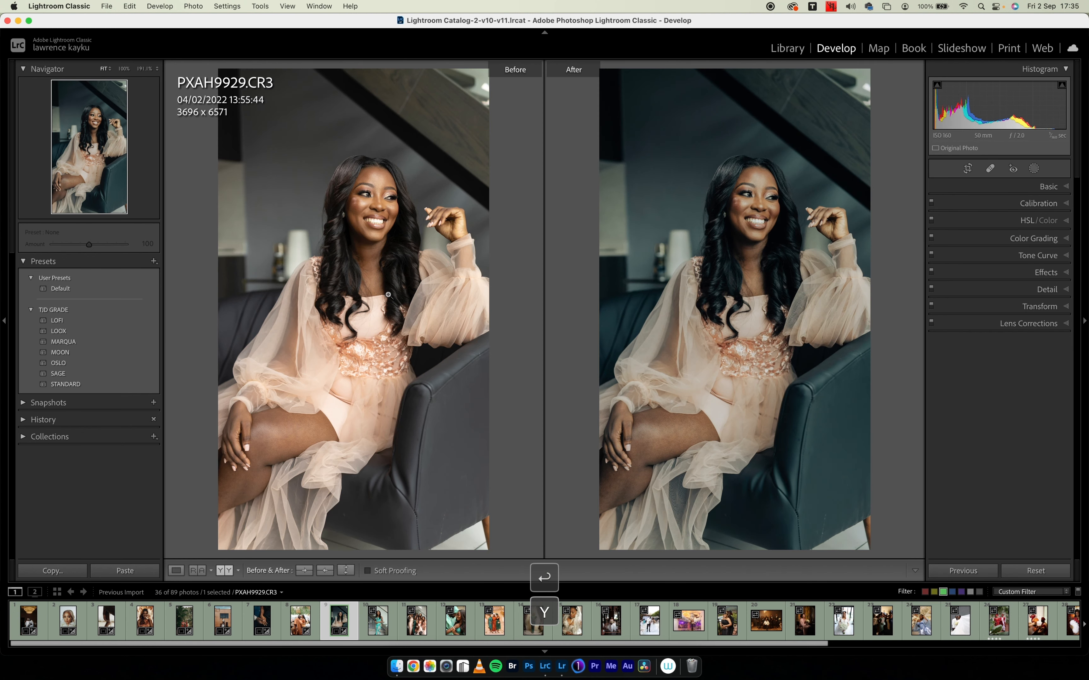
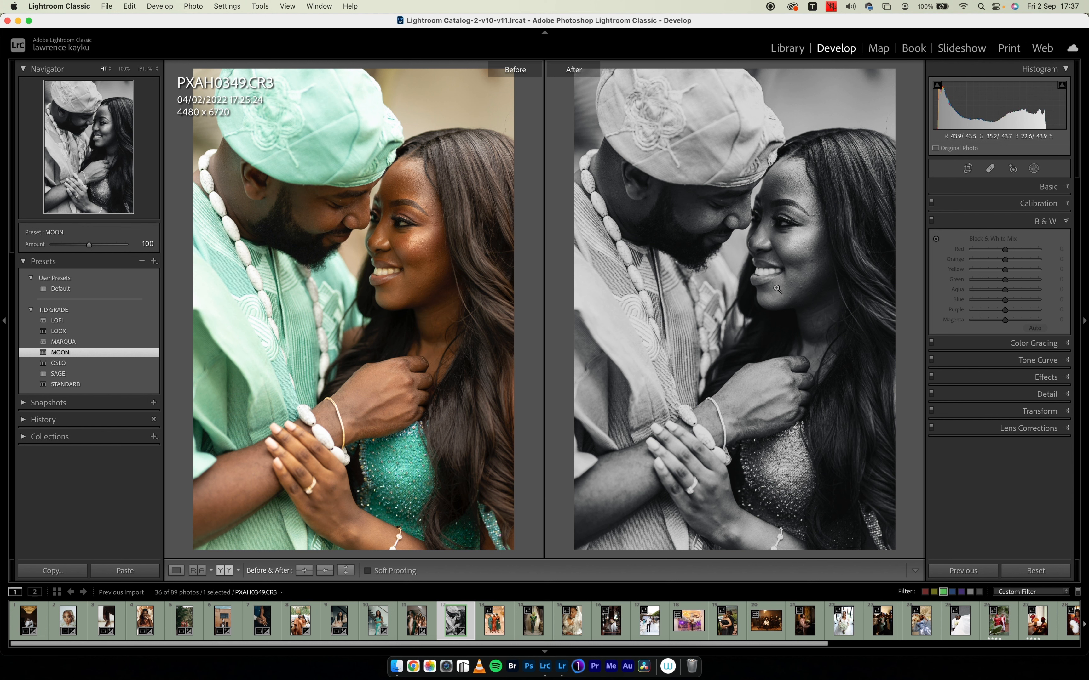
# Go to the photo of the three women, PXAH0552.CR3, apply the OSLO preset, and set Tint +16 and Temp 4,665.
pyautogui.press('Right')
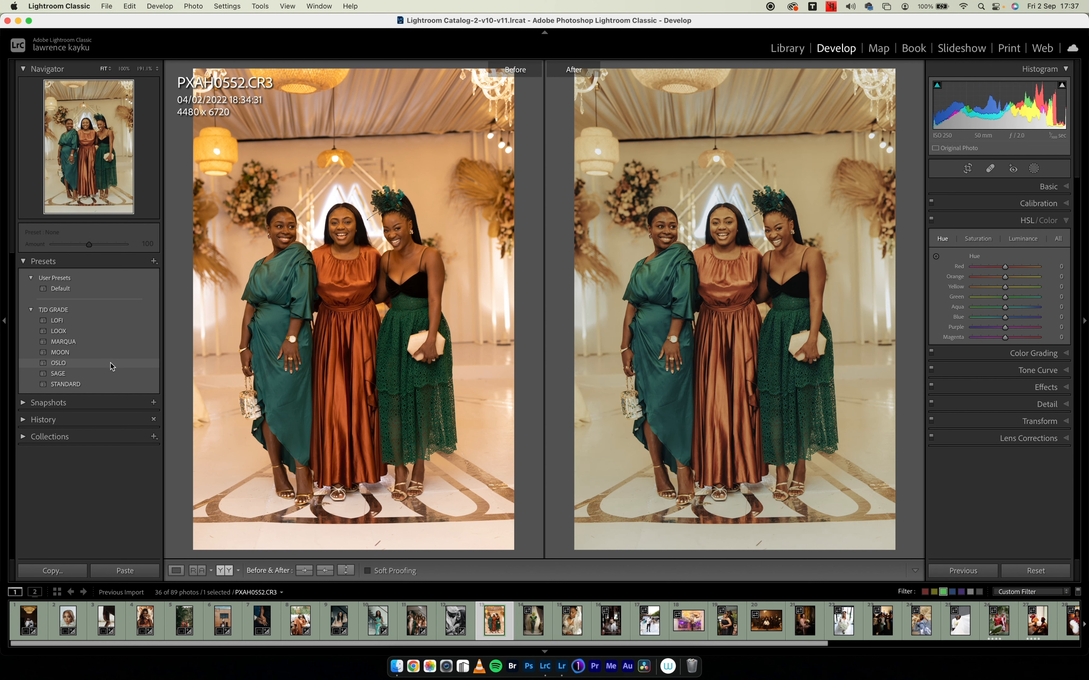
pyautogui.click(111, 362)
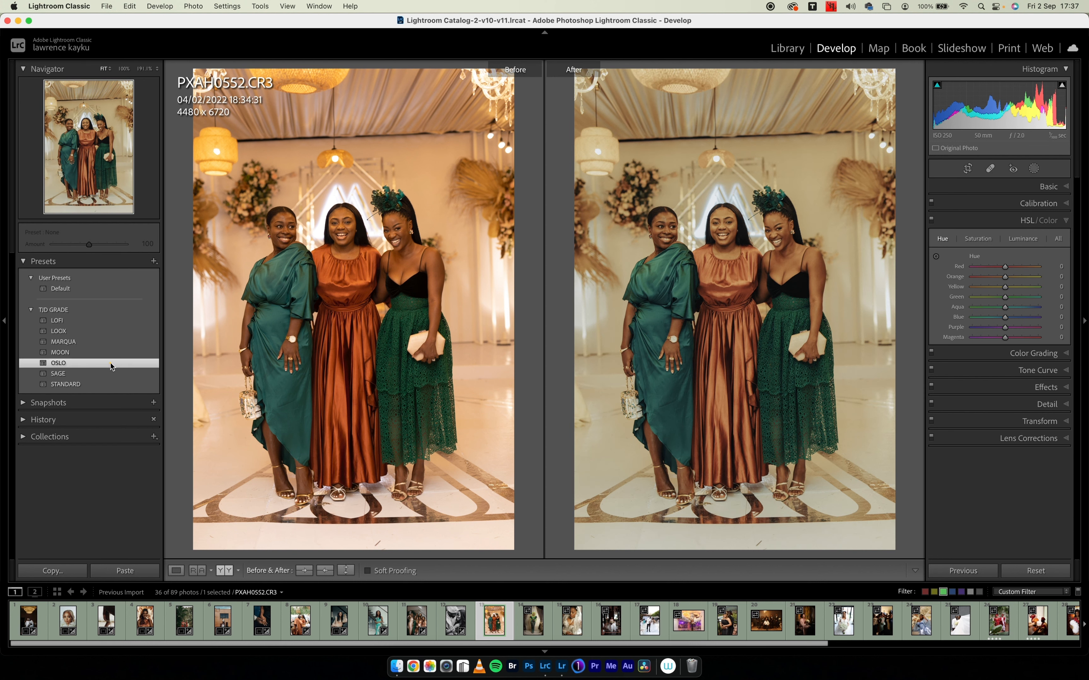
pyautogui.click(987, 222)
pyautogui.click(993, 191)
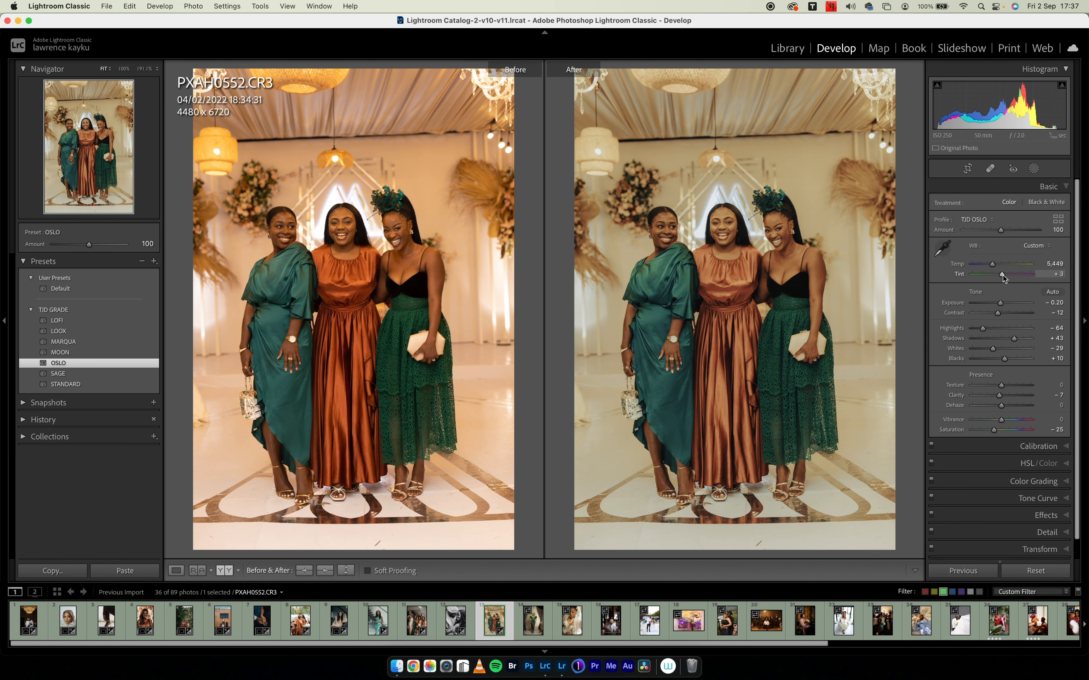
pyautogui.moveTo(1004, 276); pyautogui.dragTo(1005, 278)
pyautogui.click(996, 190)
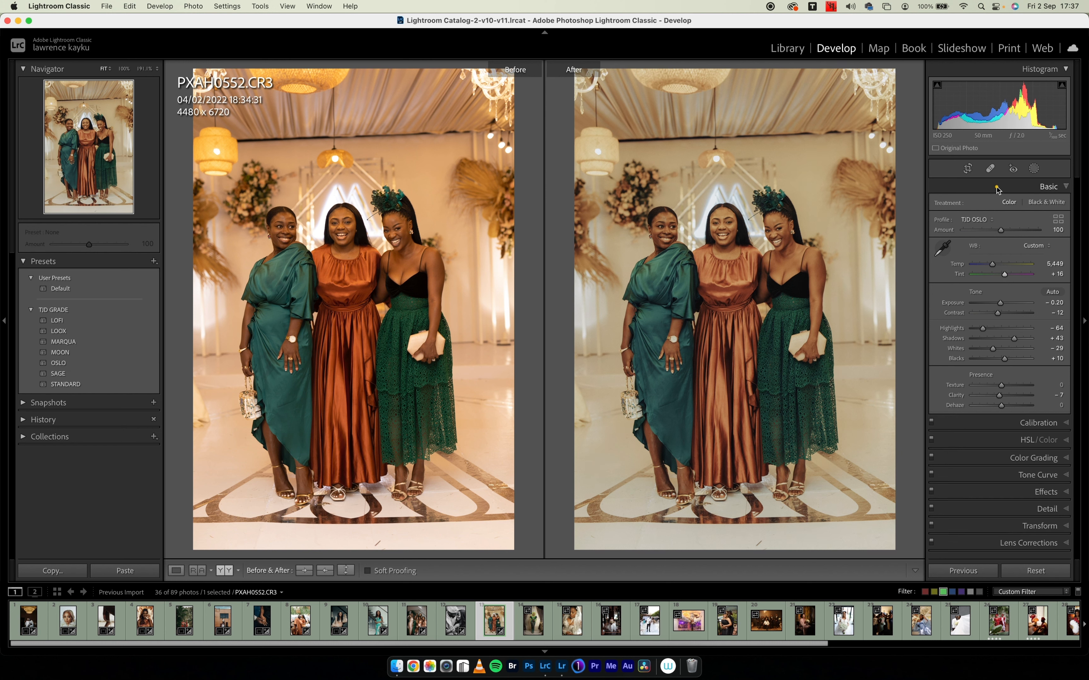
pyautogui.click(989, 220)
pyautogui.click(996, 186)
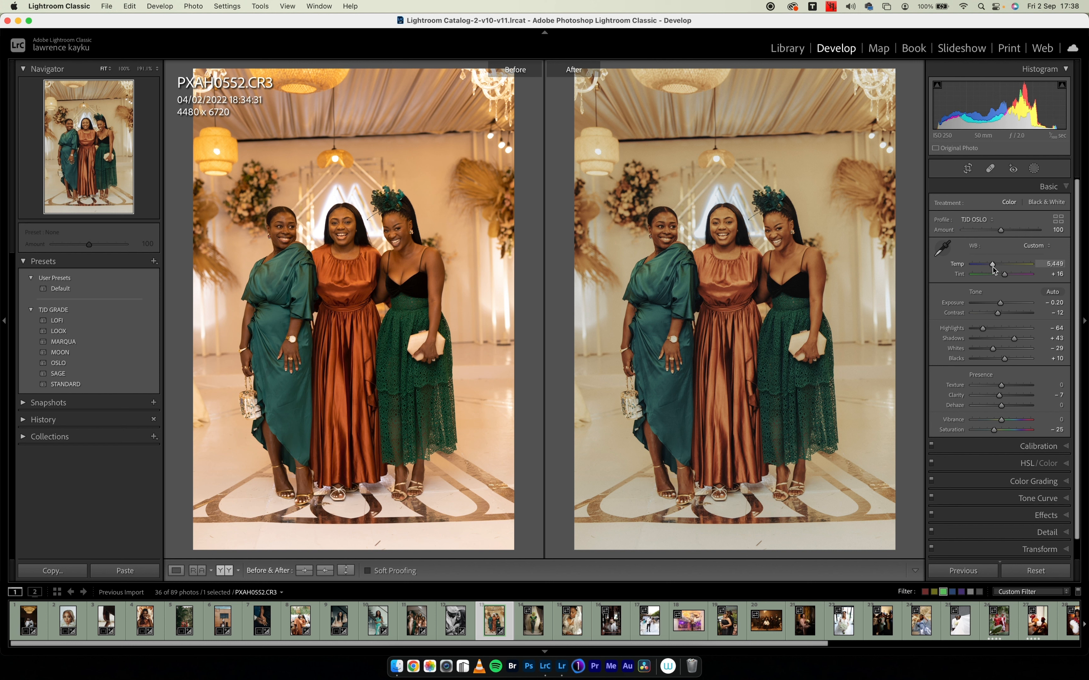
pyautogui.moveTo(992, 267); pyautogui.dragTo(988, 269)
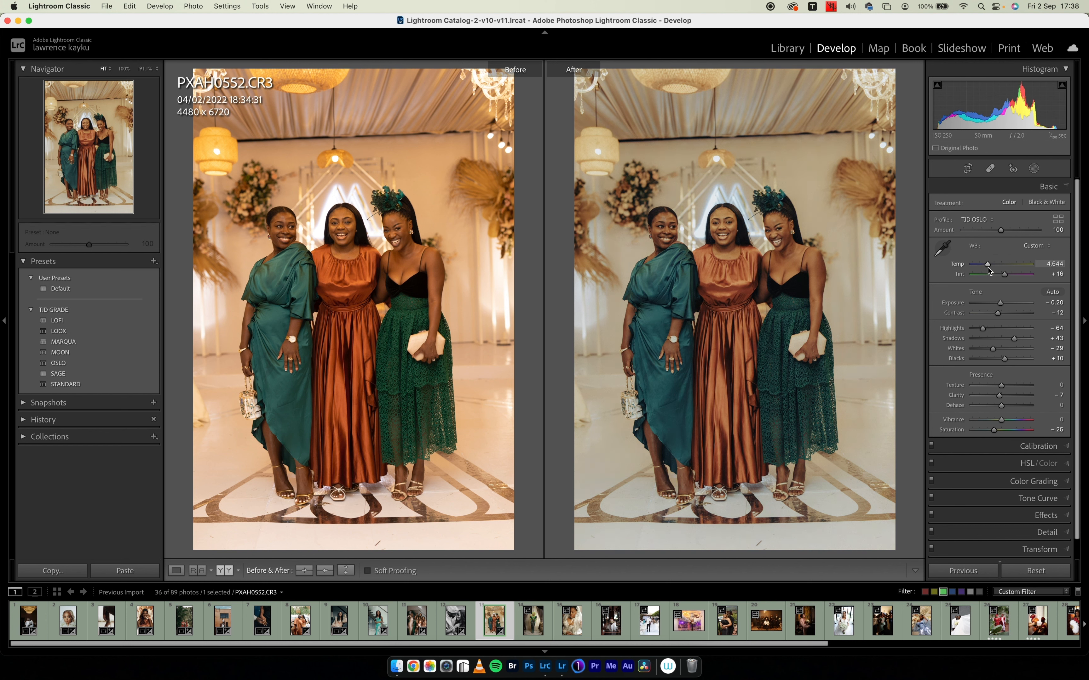
pyautogui.moveTo(988, 268); pyautogui.dragTo(988, 269)
# Straighten the photo of the three women to an angle of 1.77 and crop it to 16 x 9 with the women centered.
pyautogui.click(967, 171)
pyautogui.moveTo(799, 223); pyautogui.dragTo(805, 234)
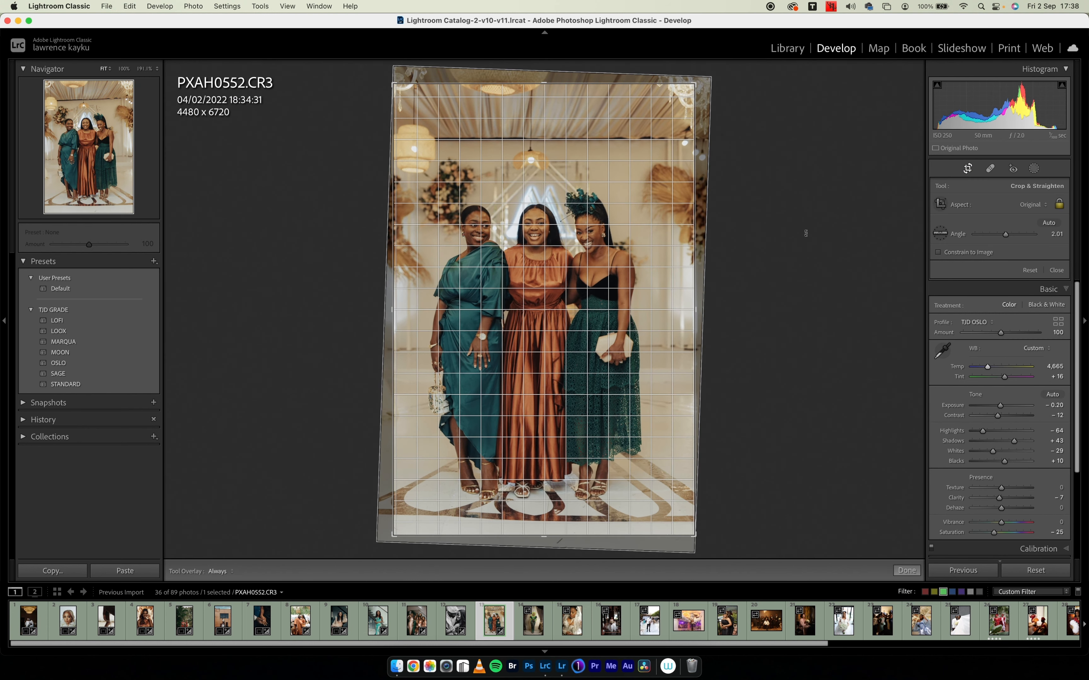
pyautogui.press('Return')
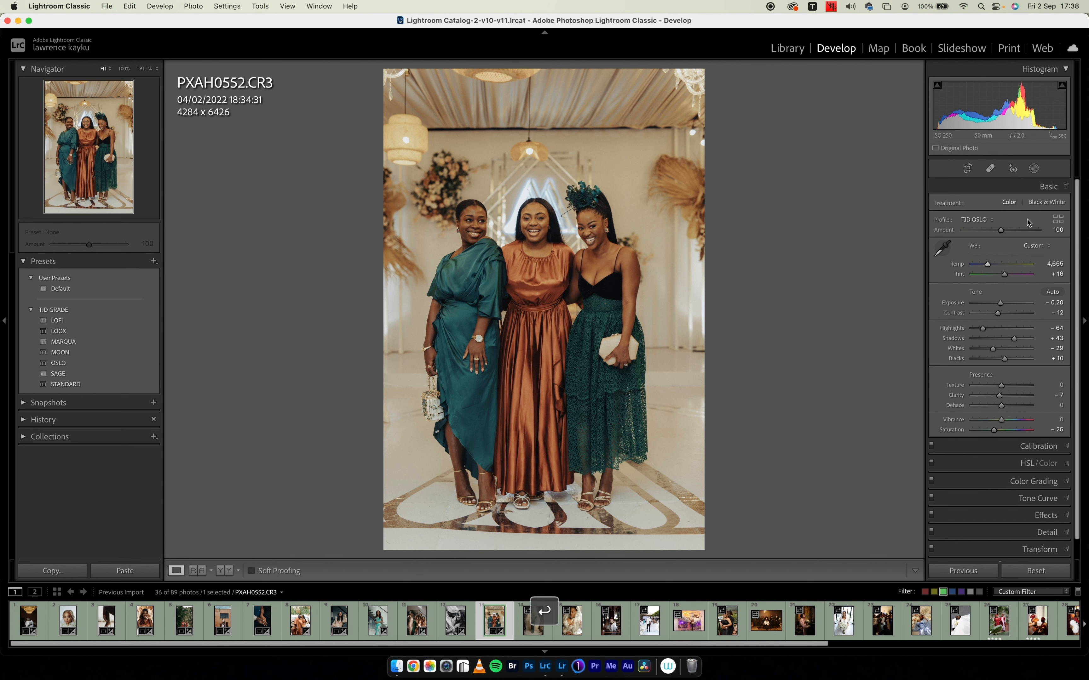
pyautogui.click(967, 169)
pyautogui.click(1014, 210)
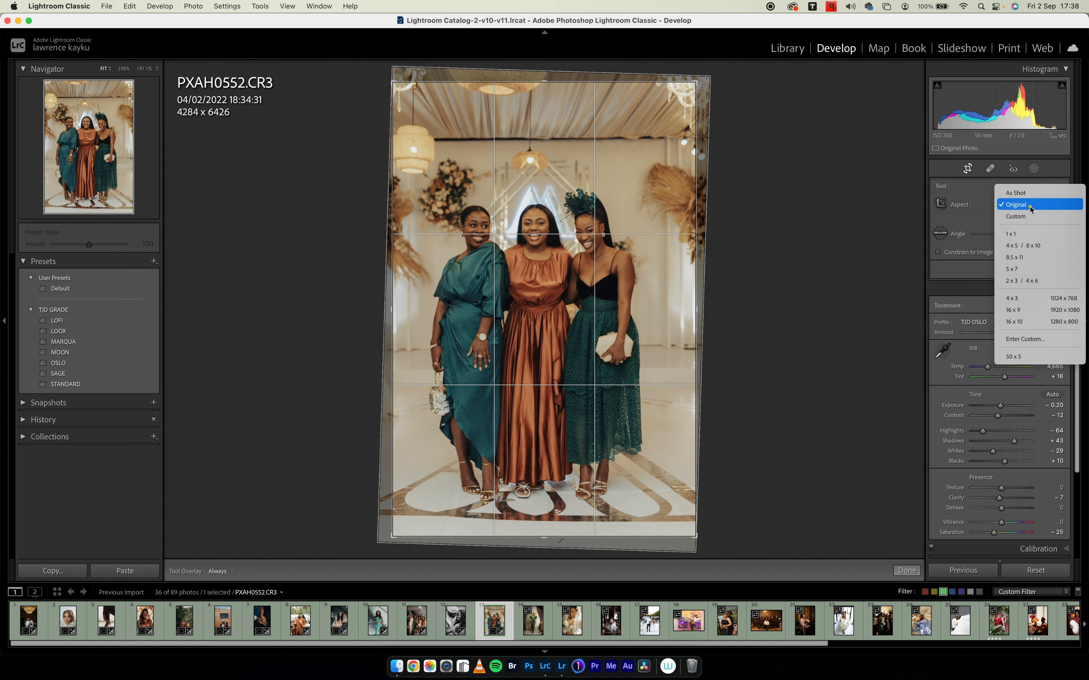
pyautogui.click(1028, 316)
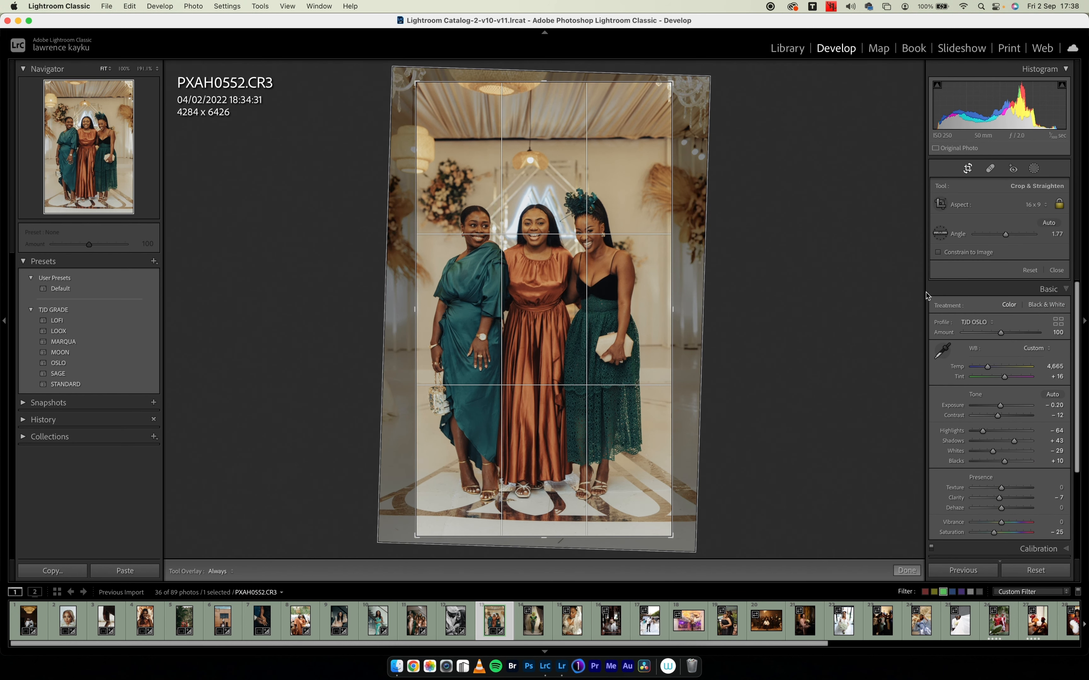
pyautogui.moveTo(602, 276); pyautogui.dragTo(606, 275)
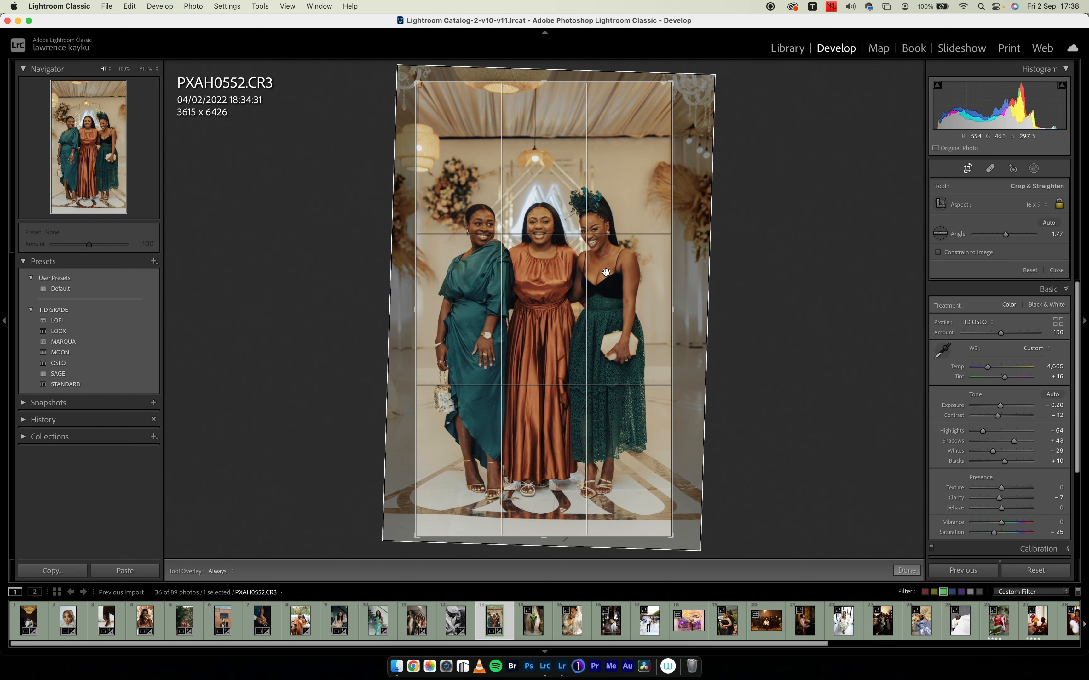
pyautogui.press('Return')
# Go back to the black-and-white couple portrait, PXAH0349.CR3, and crop it to 16 x 9, shifting the photo slightly right within the frame.
pyautogui.press('Left')
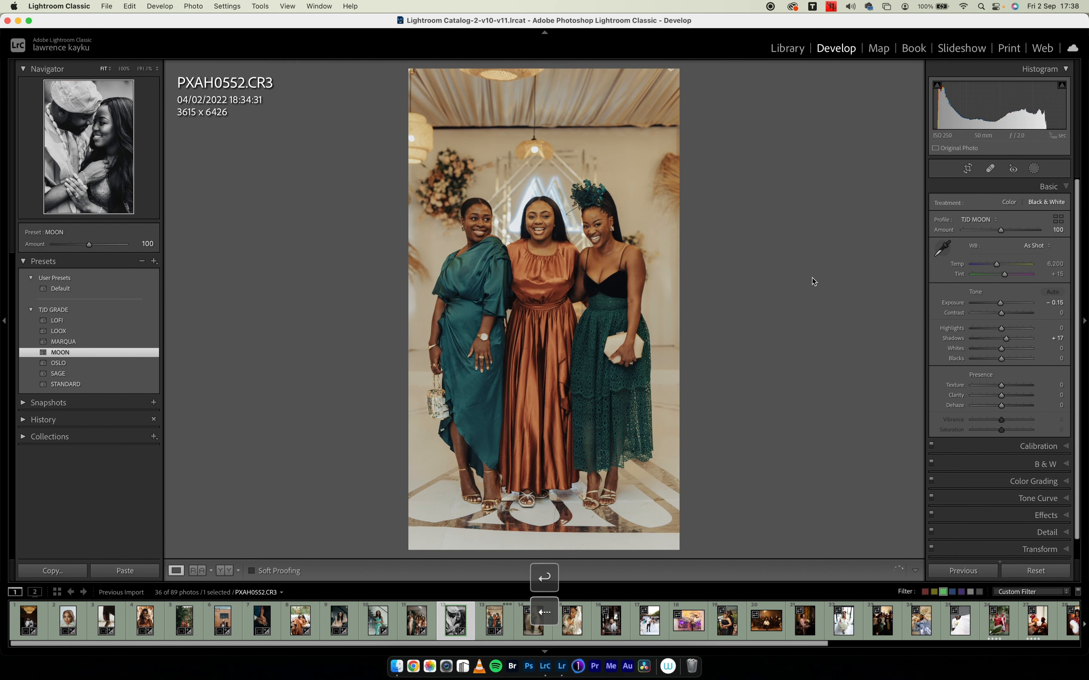
pyautogui.click(968, 169)
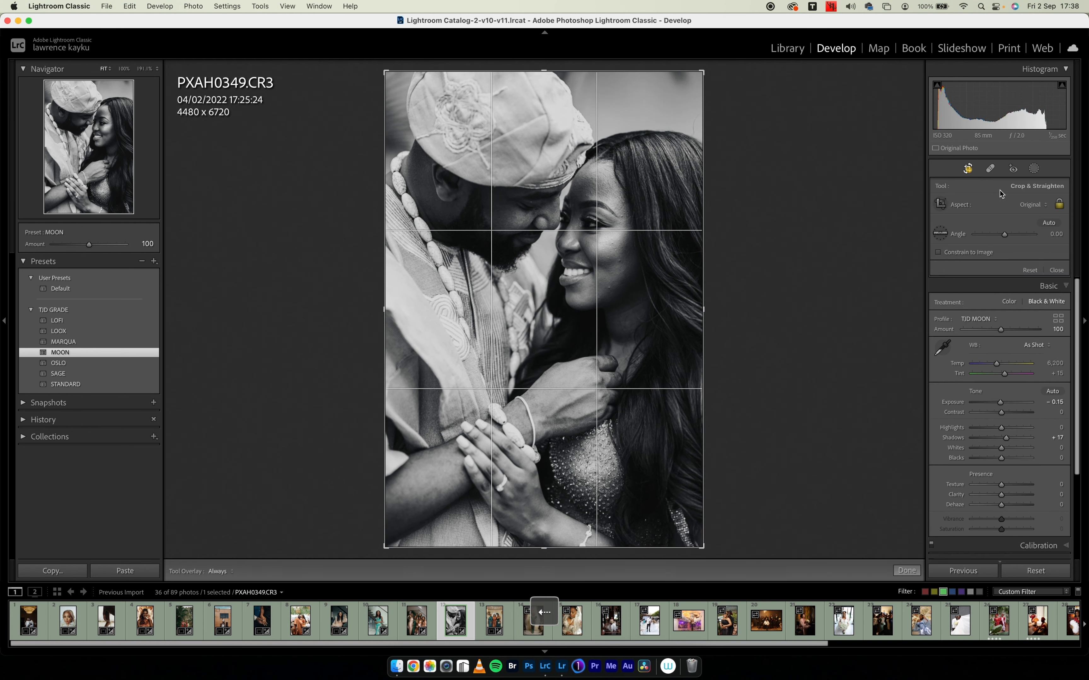
pyautogui.click(1042, 205)
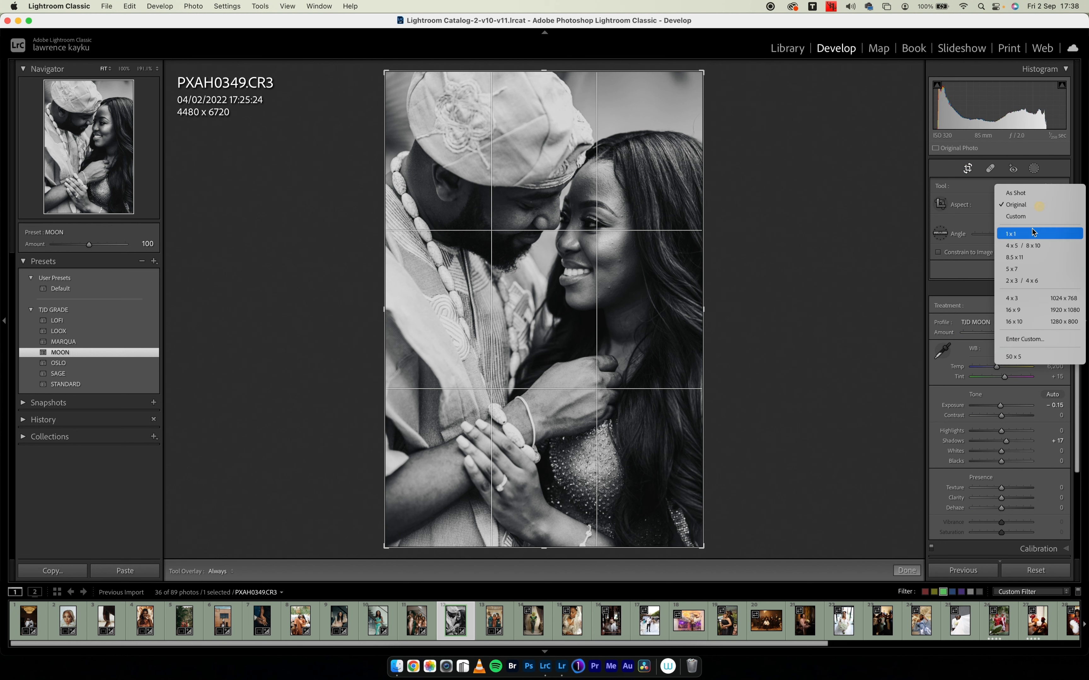
pyautogui.click(1016, 310)
pyautogui.moveTo(617, 285); pyautogui.dragTo(622, 285)
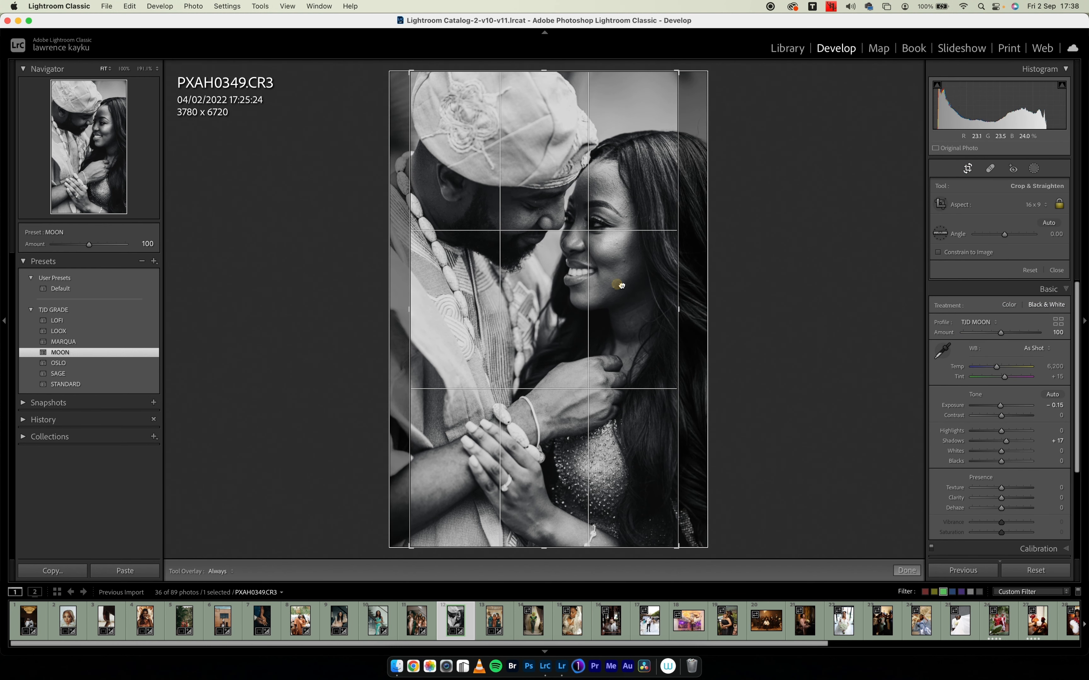
pyautogui.press('Return')
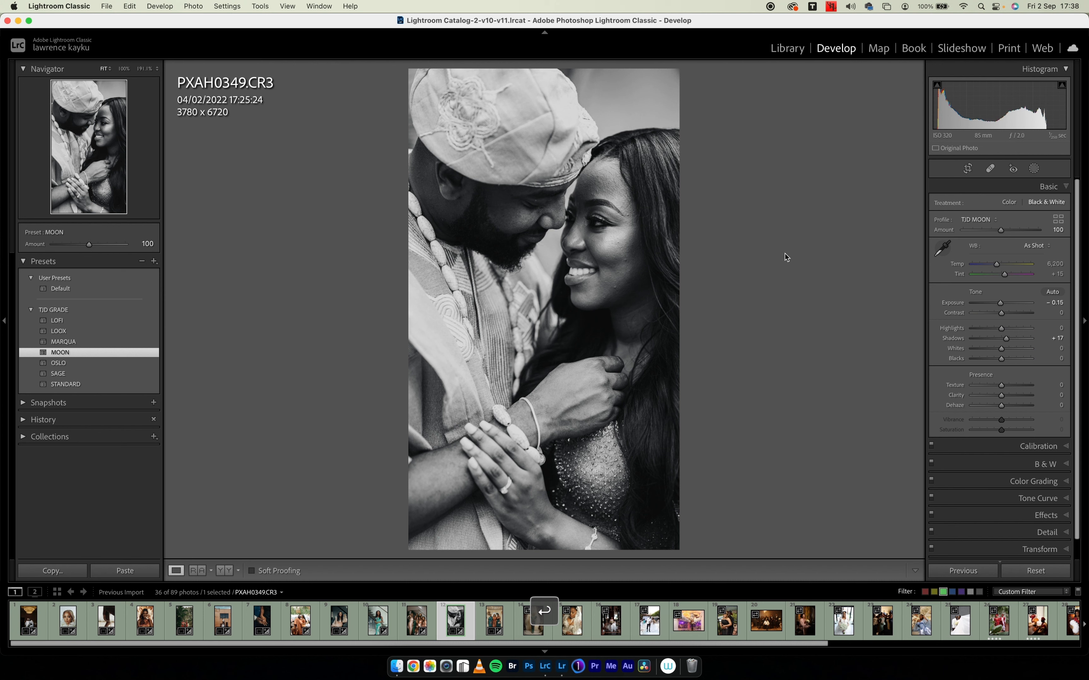
# Go to the portrait of the woman in green, _MG_0262.CR2, crop it tighter at 16 x 9 and rotate it to an angle of −2.85.
pyautogui.press('Right')
pyautogui.press('Right')
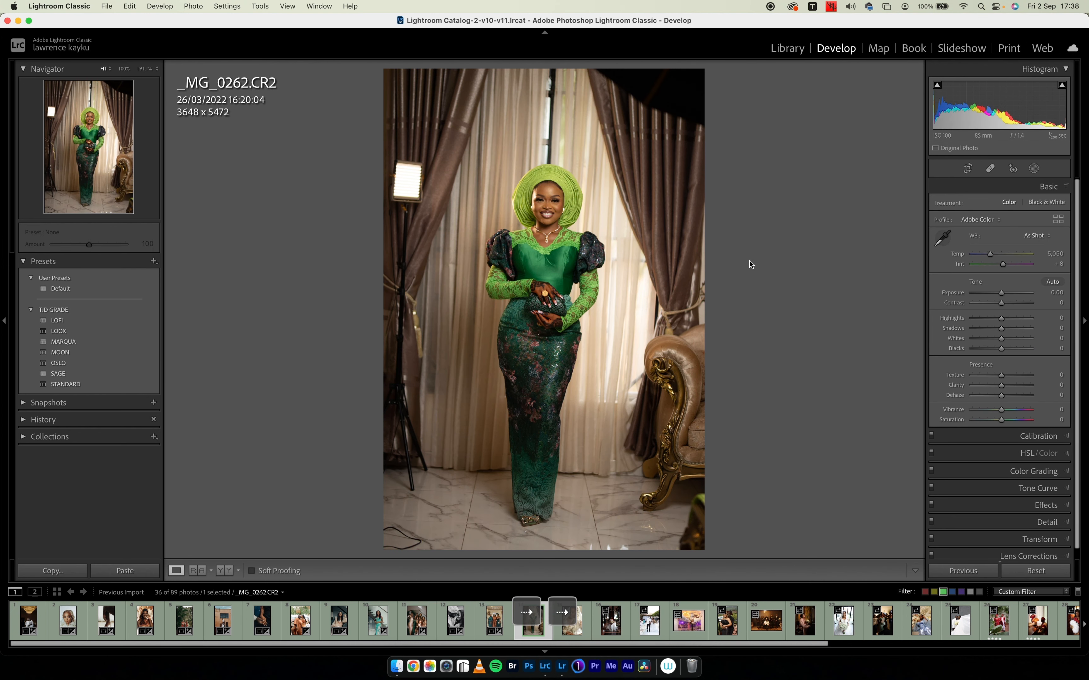
pyautogui.click(968, 169)
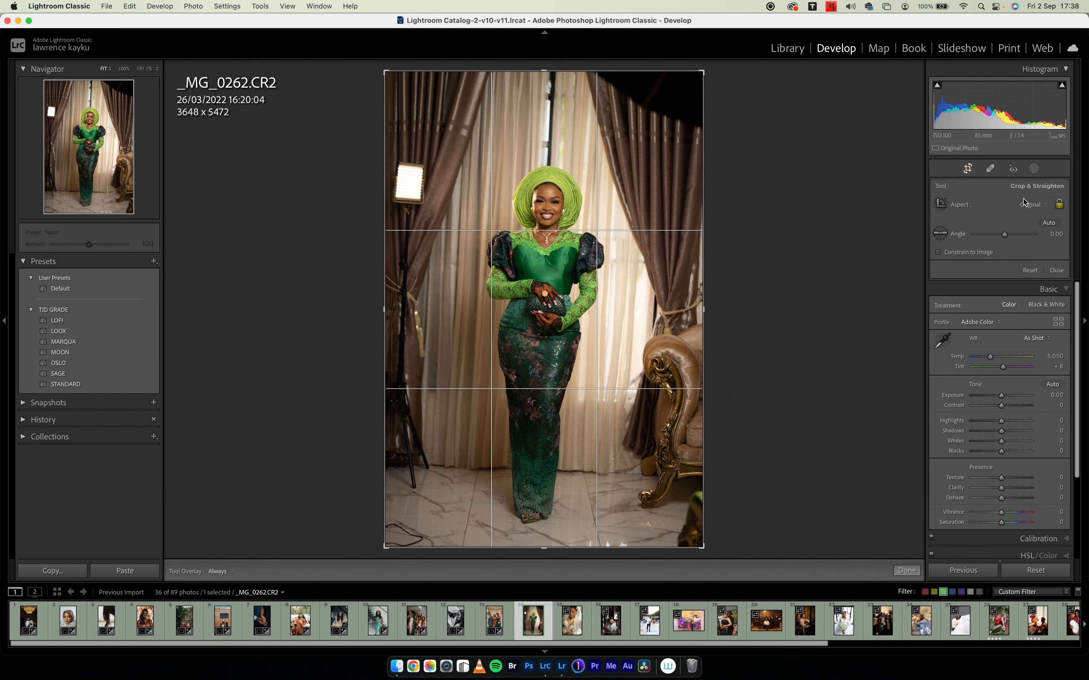
pyautogui.click(1030, 204)
pyautogui.click(1013, 310)
pyautogui.moveTo(714, 148); pyautogui.dragTo(717, 177)
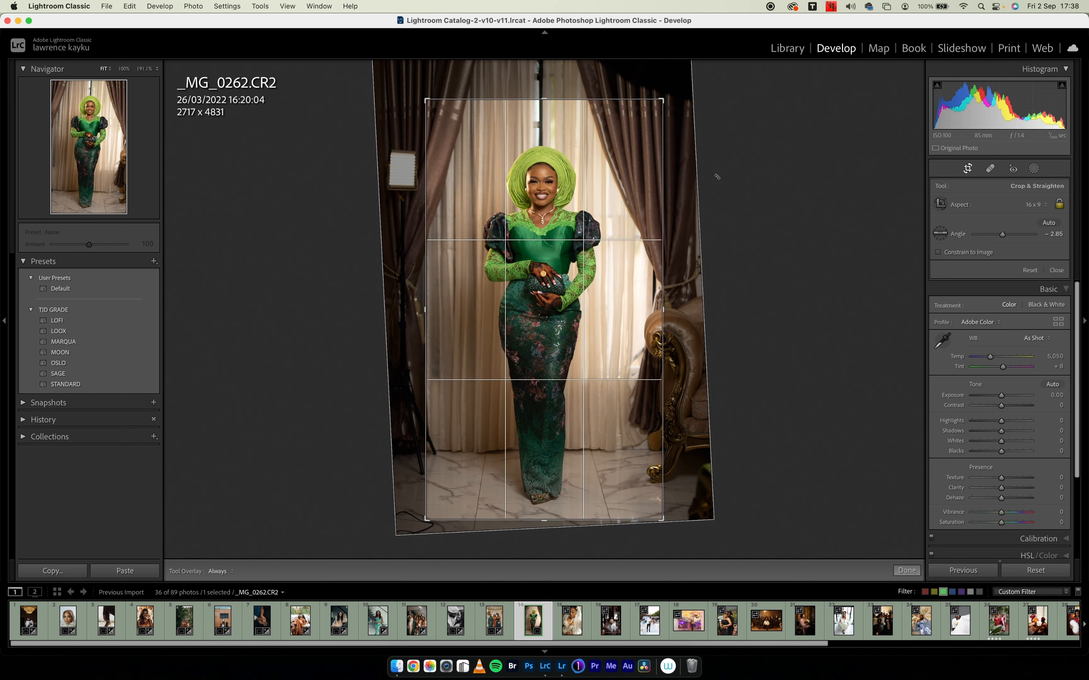
pyautogui.press('Return')
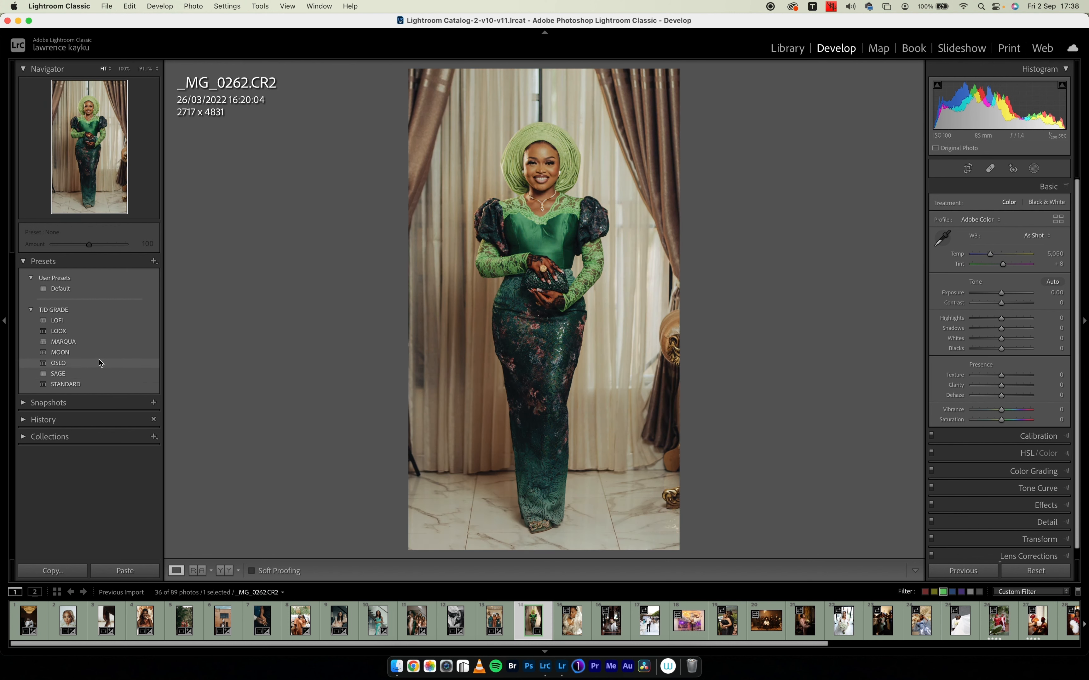
# Apply the MARQUA preset to the woman in green and set Blacks −6, Texture +2, Clarity +3 and Dehaze +4.
pyautogui.click(106, 343)
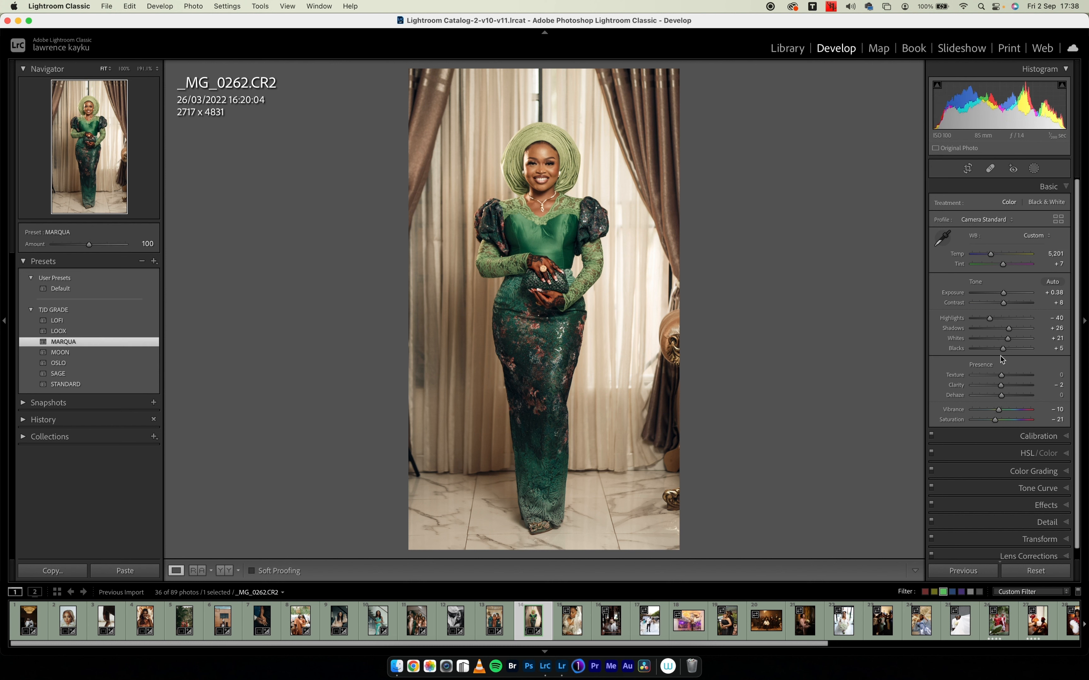
pyautogui.moveTo(1003, 350); pyautogui.dragTo(1003, 395)
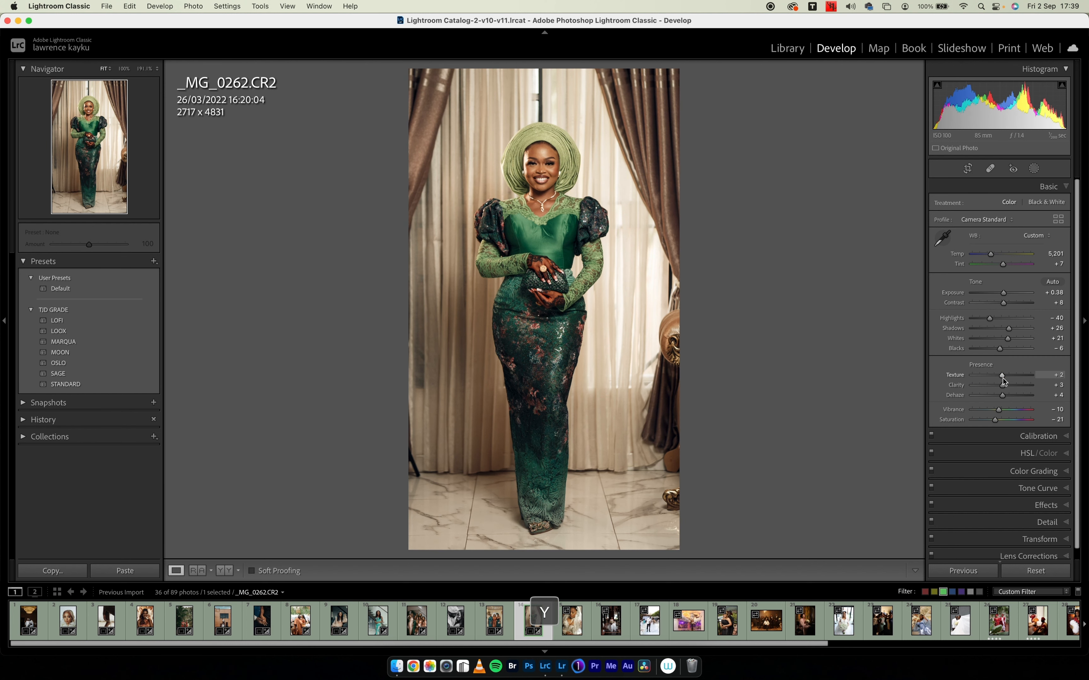
# Go to the veiled bride portrait, TJDL9797.CR2, in before/after view, apply the OSLO preset and set Tint +10 and Texture +5.
pyautogui.press('y')
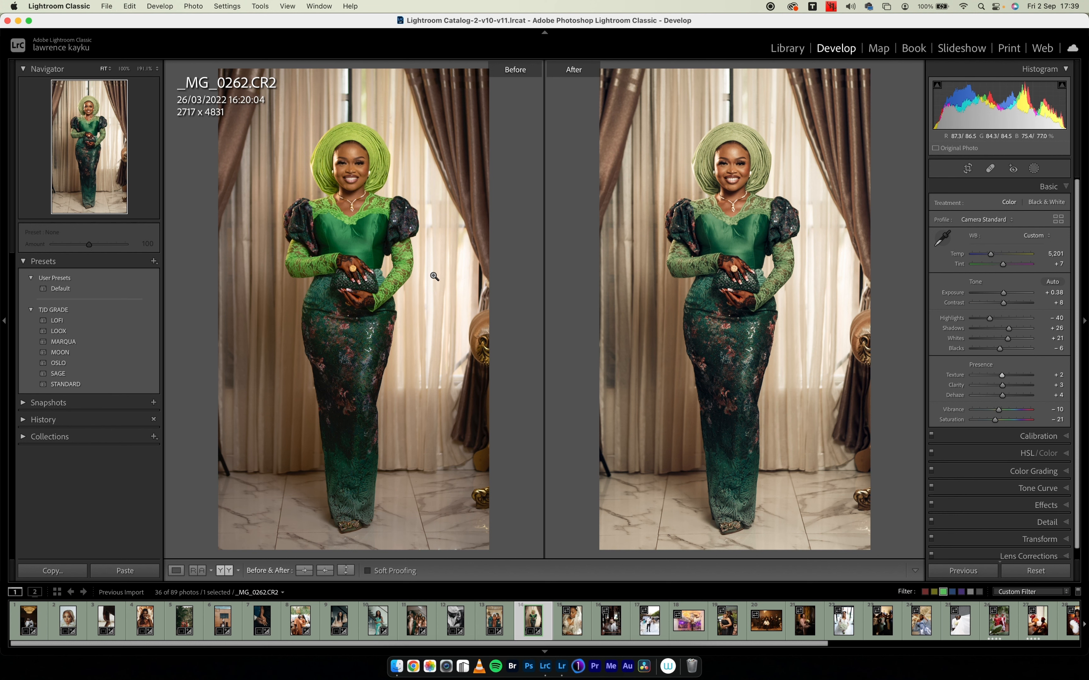
pyautogui.press('Right')
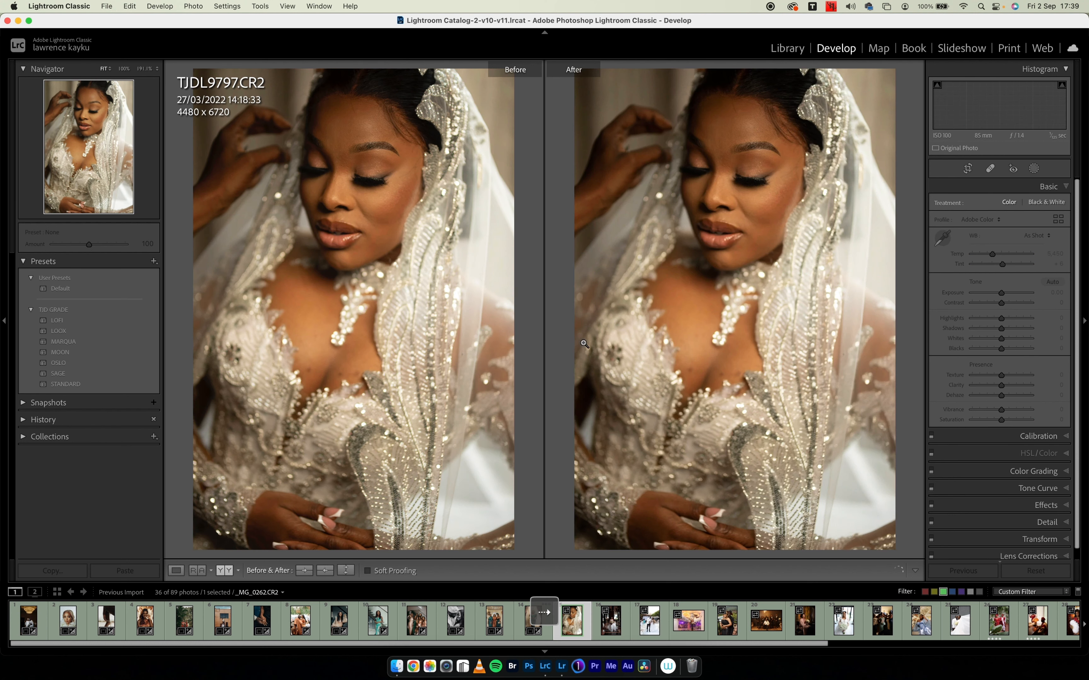
pyautogui.click(95, 363)
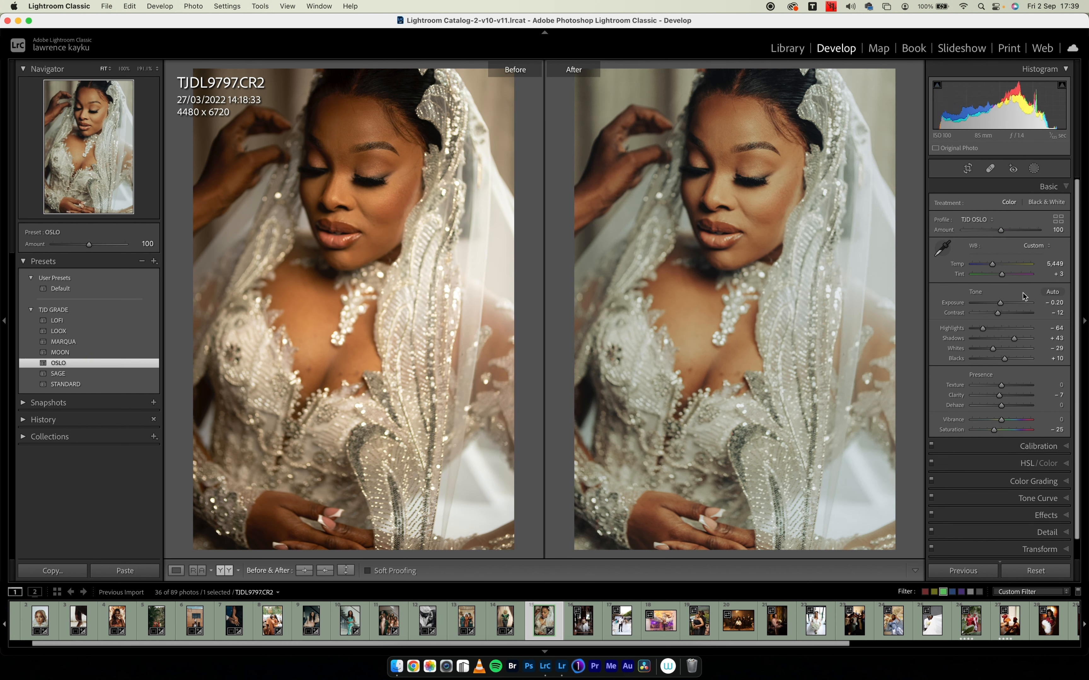
pyautogui.moveTo(1002, 275); pyautogui.dragTo(1004, 276)
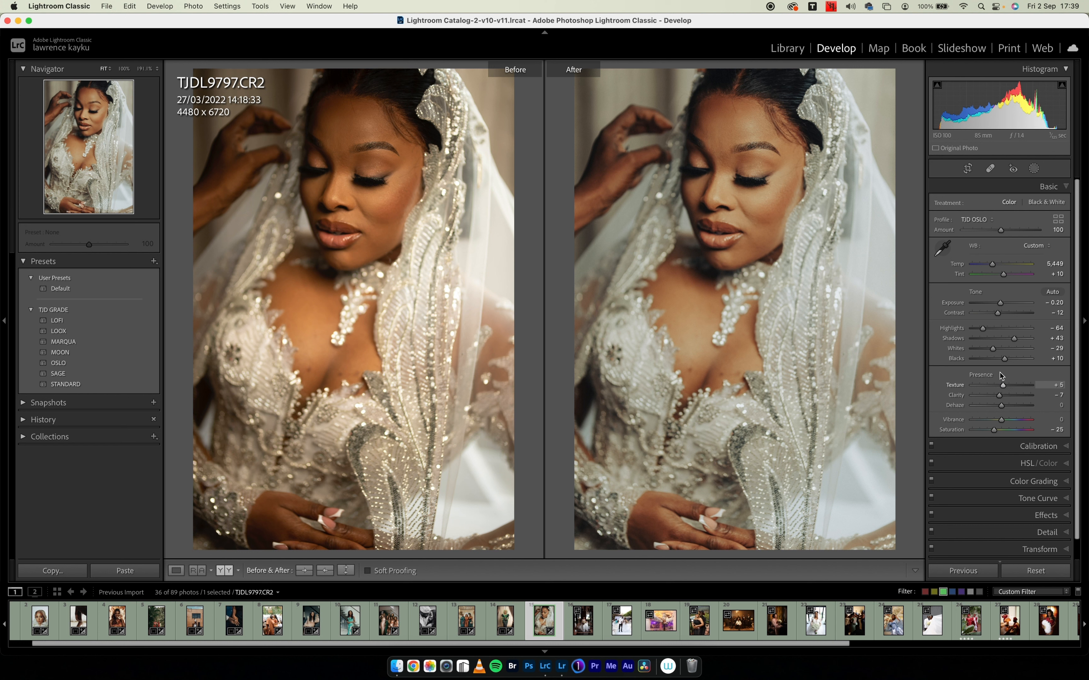
# In the bride portrait's HSL settings, set Yellow saturation −66, Orange luminance +1 and Yellow luminance +16, and fine-tune the Orange hue.
pyautogui.click(982, 184)
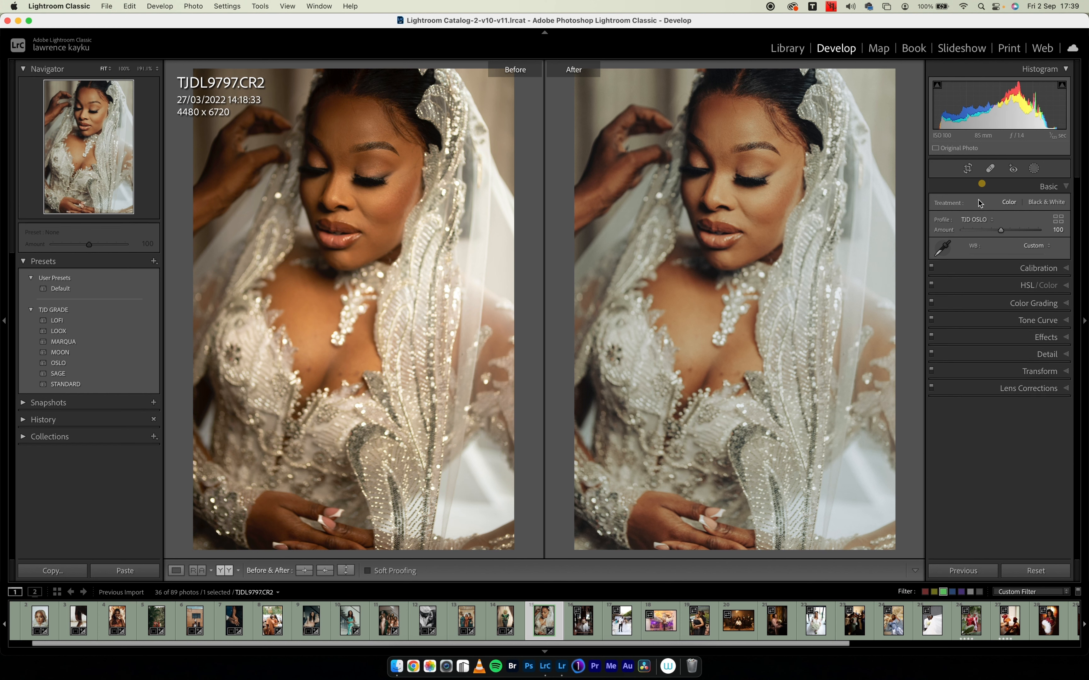
pyautogui.click(987, 239)
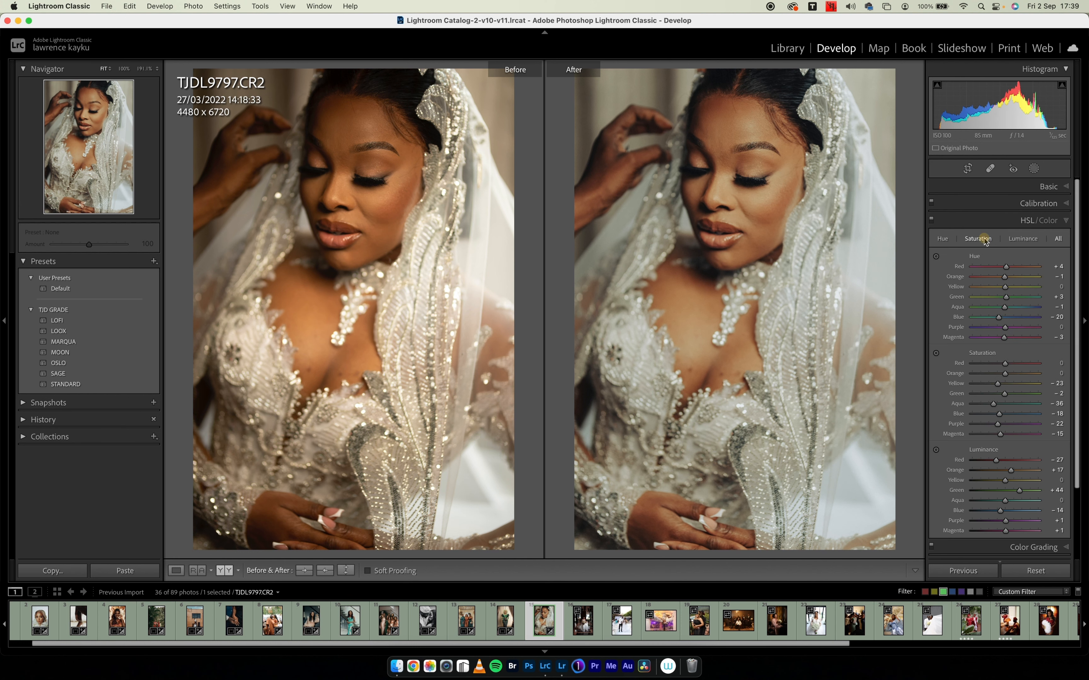
pyautogui.moveTo(997, 287); pyautogui.dragTo(983, 287)
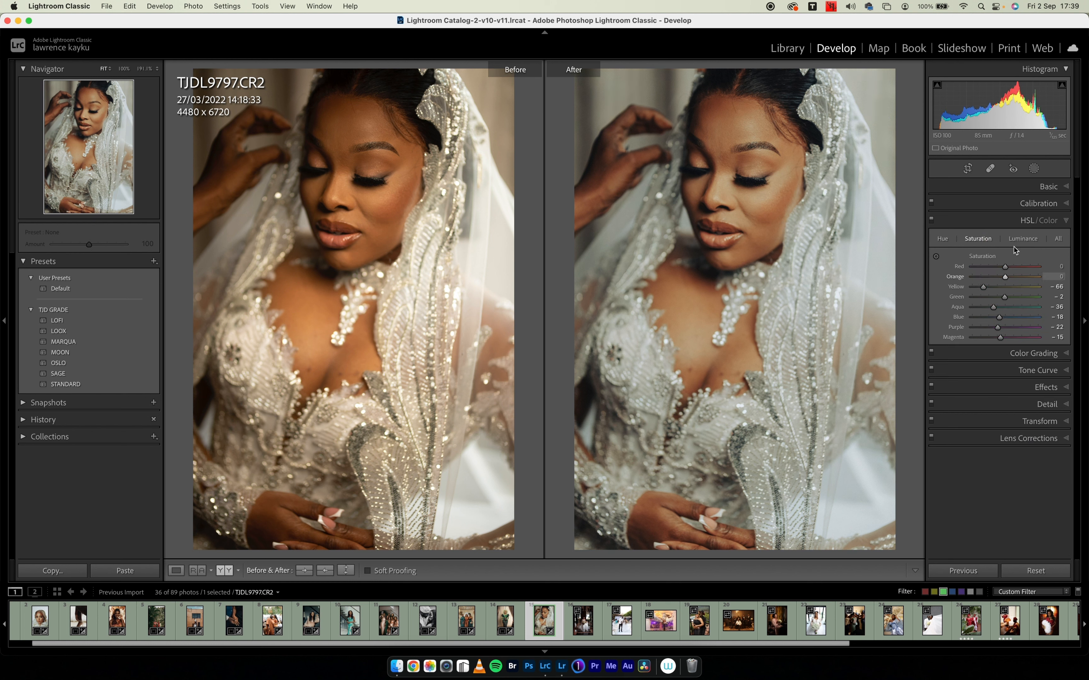
pyautogui.click(1023, 239)
pyautogui.moveTo(1018, 289); pyautogui.dragTo(1007, 279)
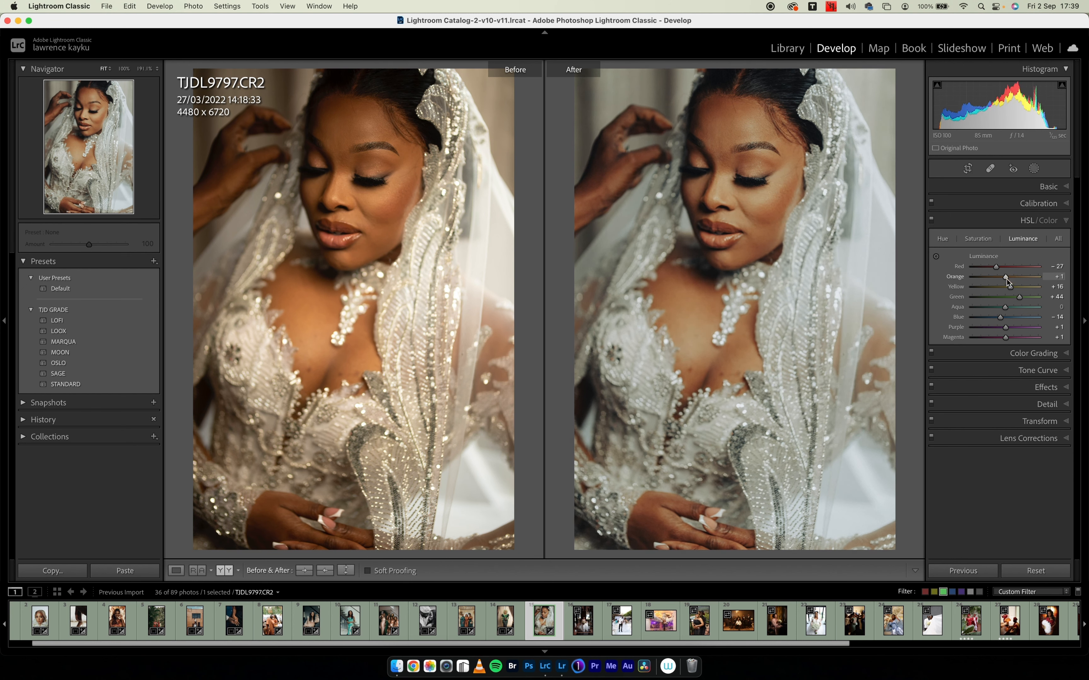
pyautogui.click(942, 240)
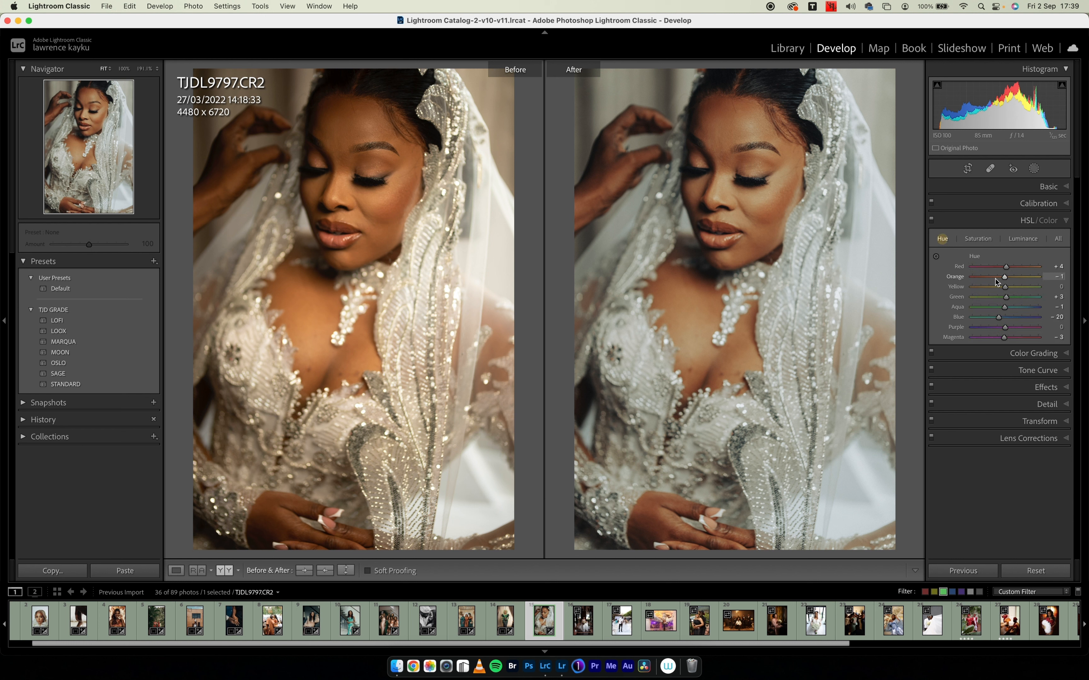
pyautogui.moveTo(1006, 280); pyautogui.dragTo(1007, 281)
pyautogui.click(977, 222)
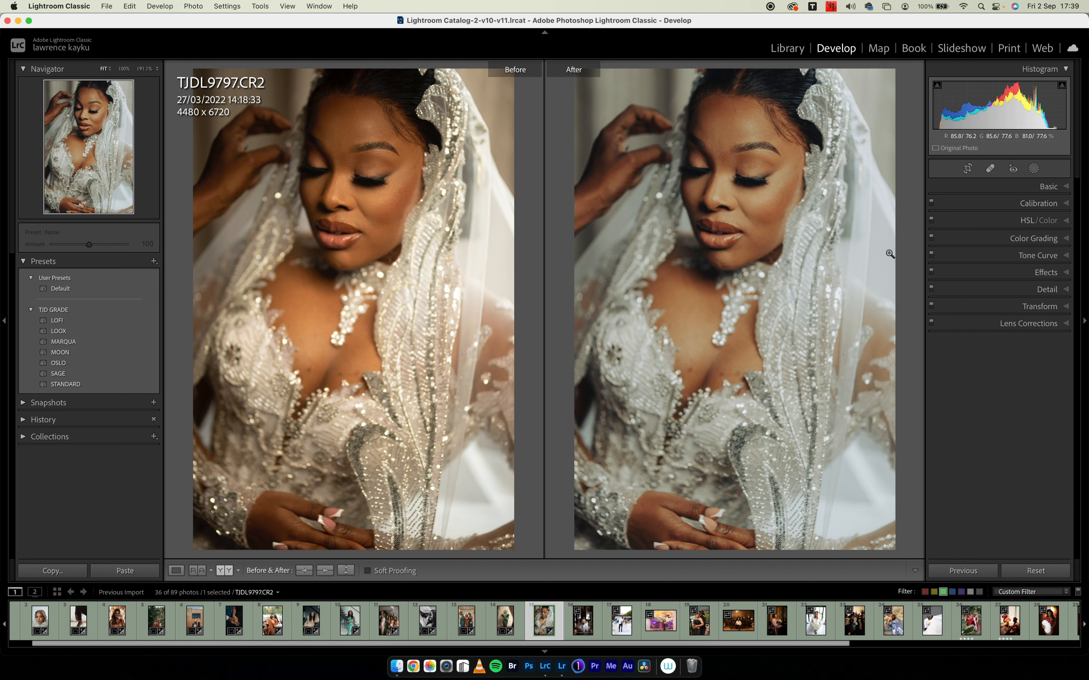
# Crop the veiled bride portrait to 16 x 9, shifting the photo slightly left within the frame.
pyautogui.click(968, 169)
pyautogui.click(1022, 205)
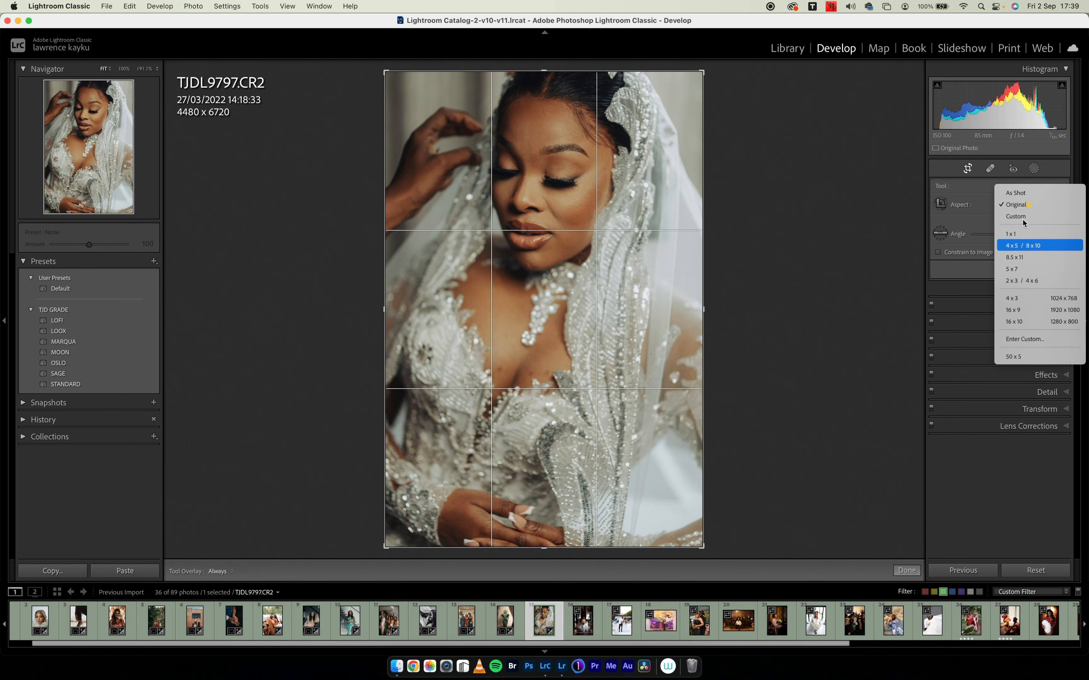
pyautogui.click(1016, 309)
pyautogui.moveTo(635, 313); pyautogui.dragTo(631, 314)
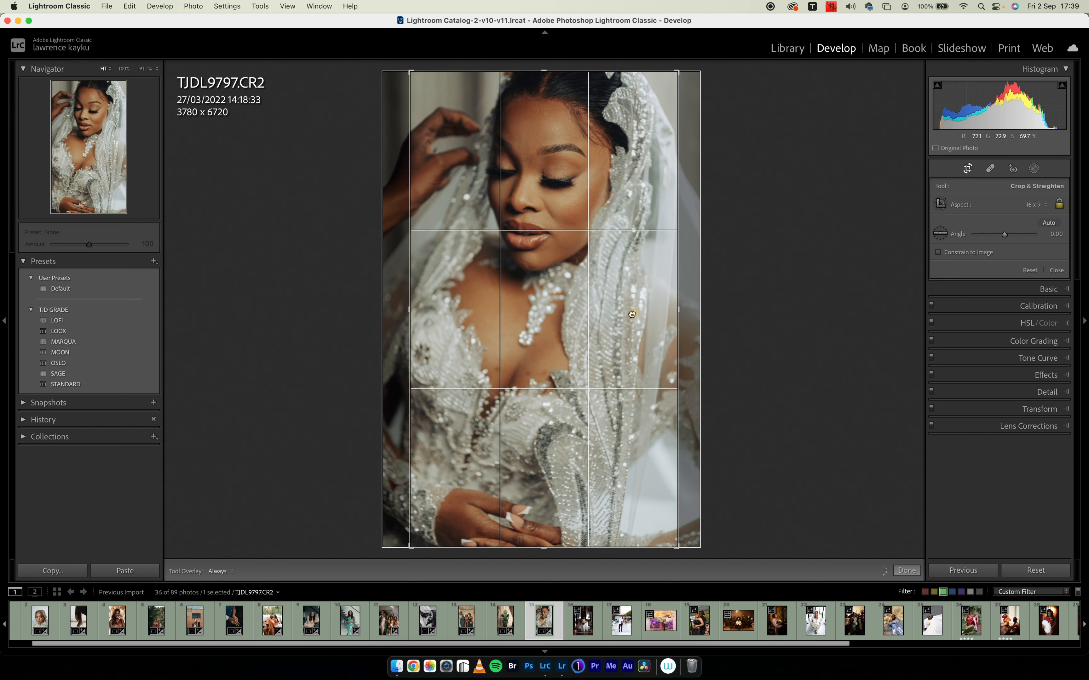
pyautogui.press('Return')
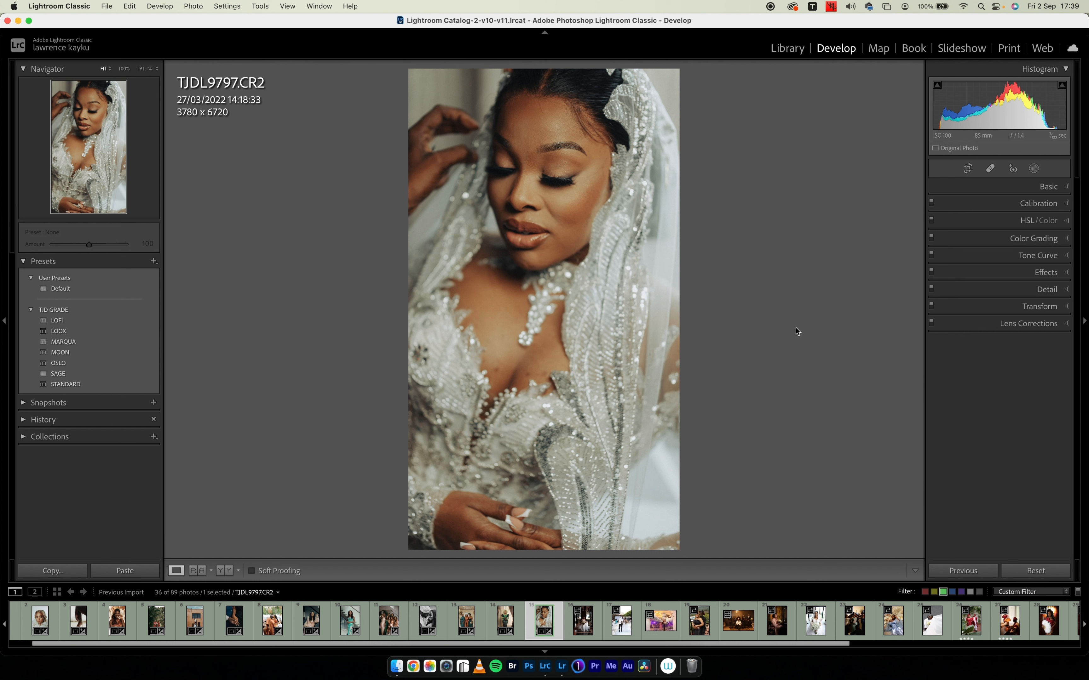
# Go to the photo of the bride with the bouquet, ANS_1667.CR3, and crop it to 16 x 9, tightened to 3510 x 6241 around her.
pyautogui.press('Right')
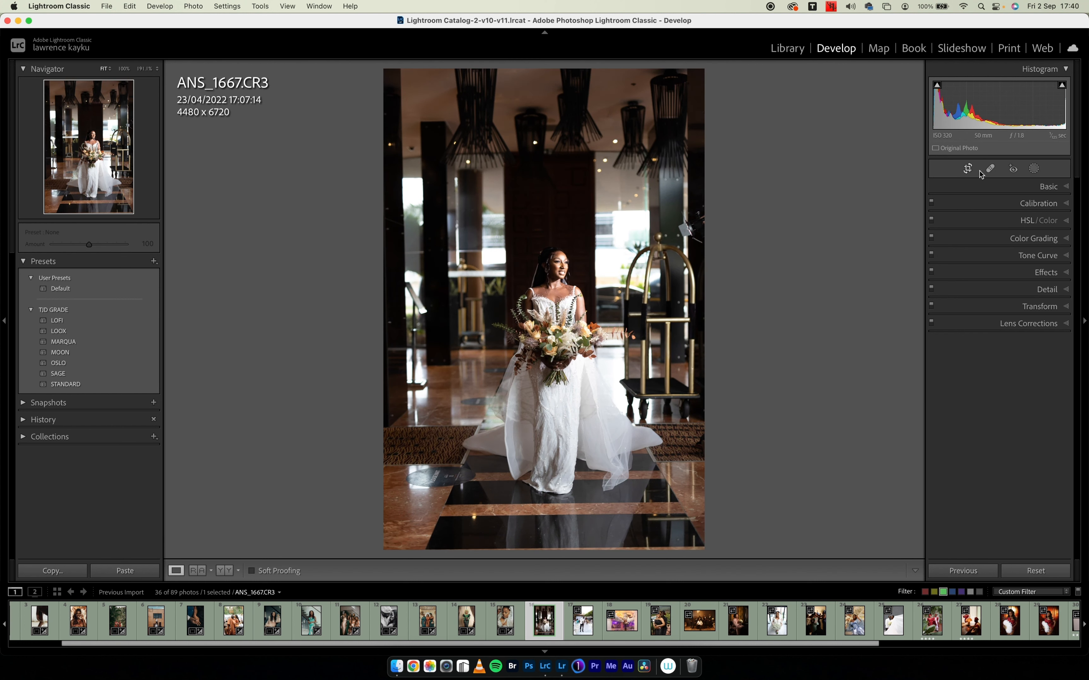
pyautogui.click(968, 170)
pyautogui.click(1020, 207)
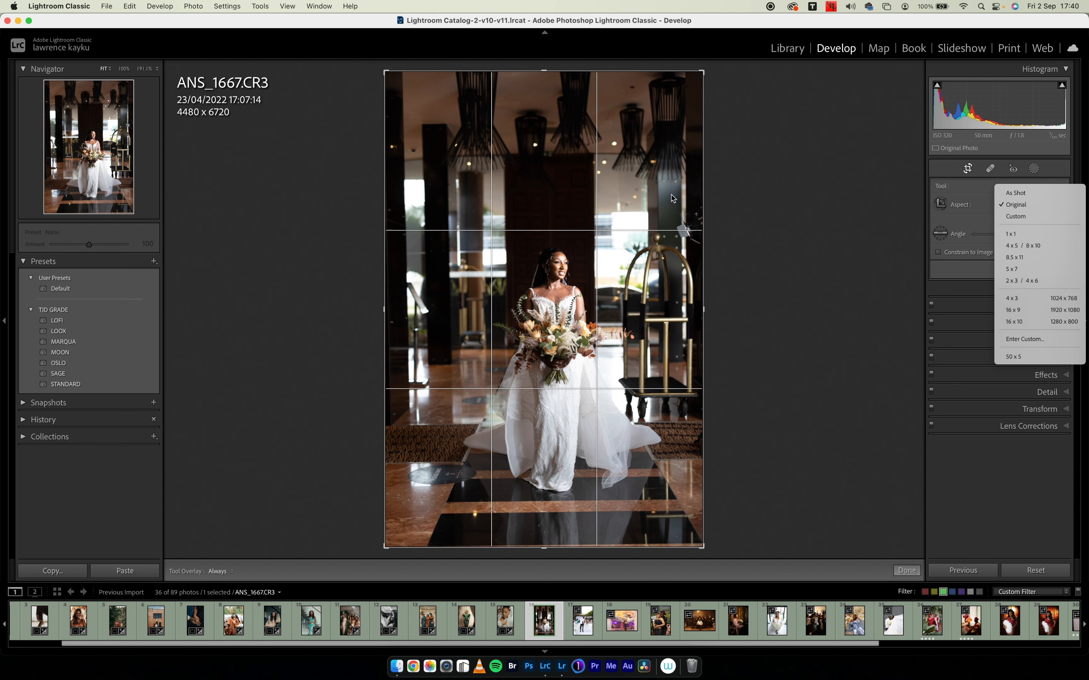
pyautogui.click(1038, 313)
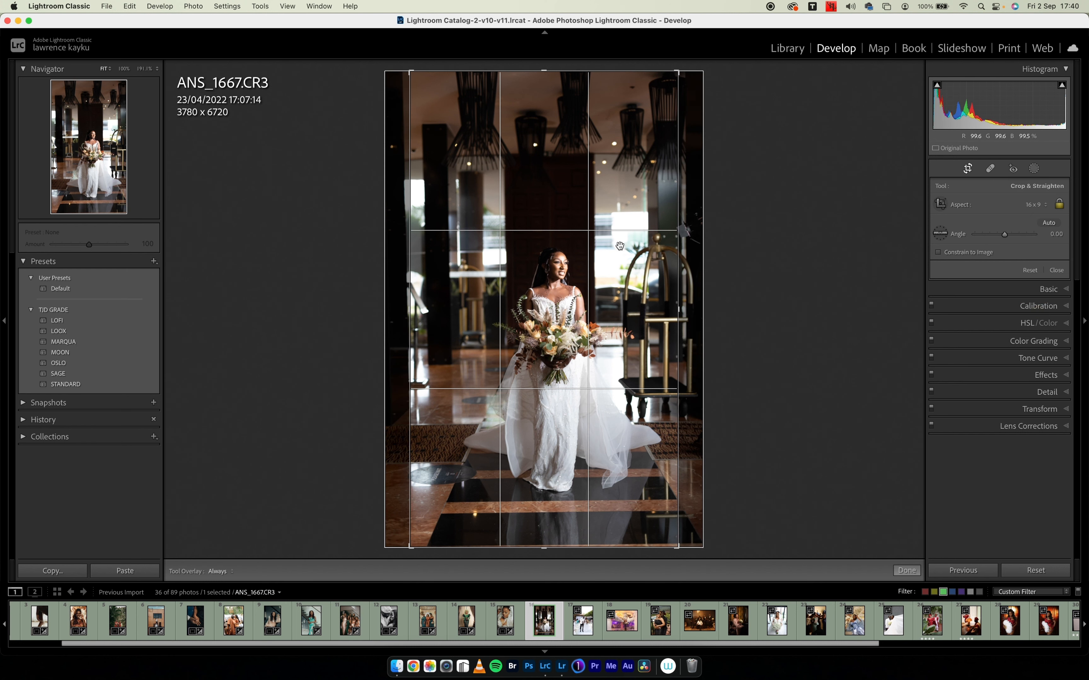
pyautogui.moveTo(413, 243); pyautogui.dragTo(419, 245)
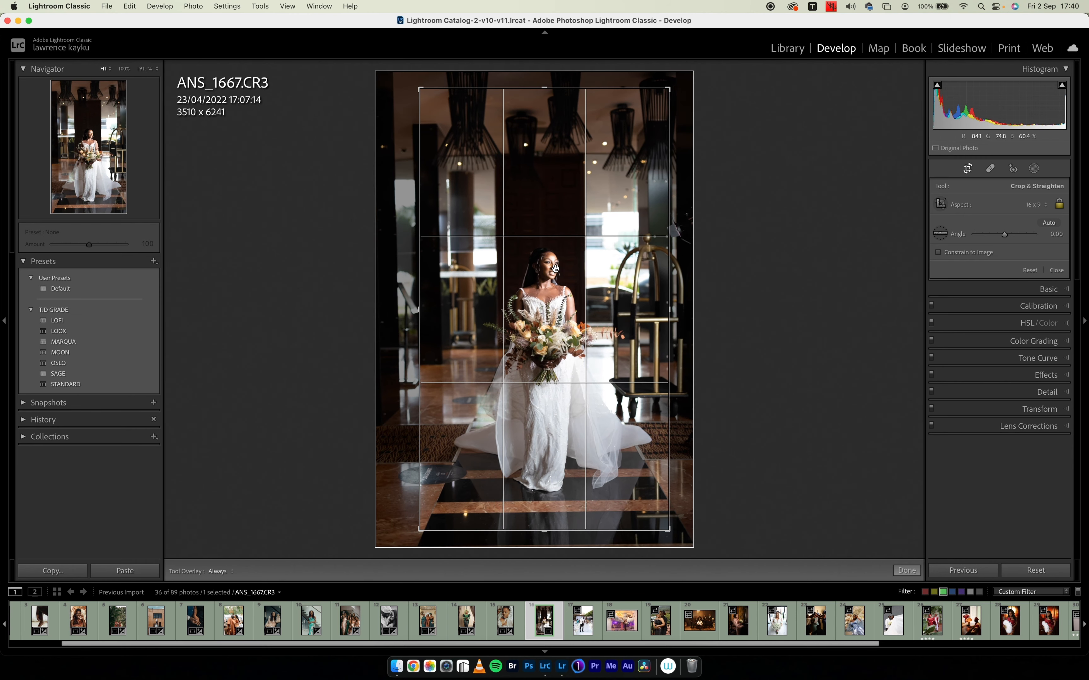
pyautogui.moveTo(551, 288); pyautogui.dragTo(554, 288)
# Straighten the bouquet bride photo to an angle of 0.32, keeping the bride centered in the crop.
pyautogui.moveTo(758, 239); pyautogui.dragTo(760, 244)
pyautogui.moveTo(593, 254); pyautogui.dragTo(594, 252)
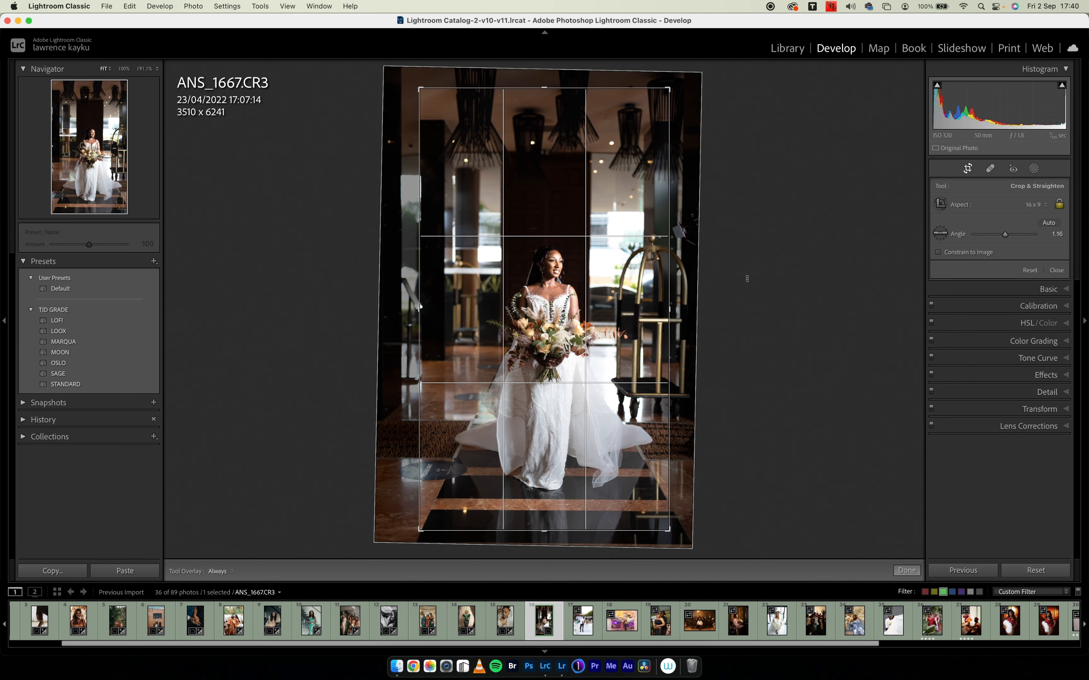
pyautogui.moveTo(746, 277); pyautogui.dragTo(755, 266)
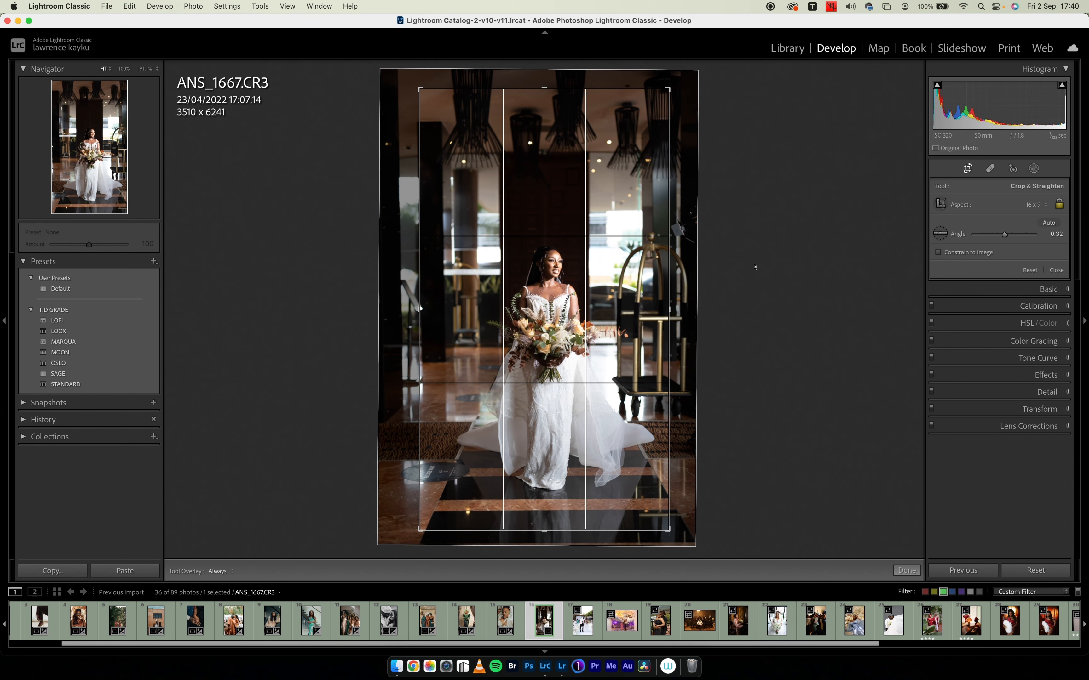
pyautogui.press('Return')
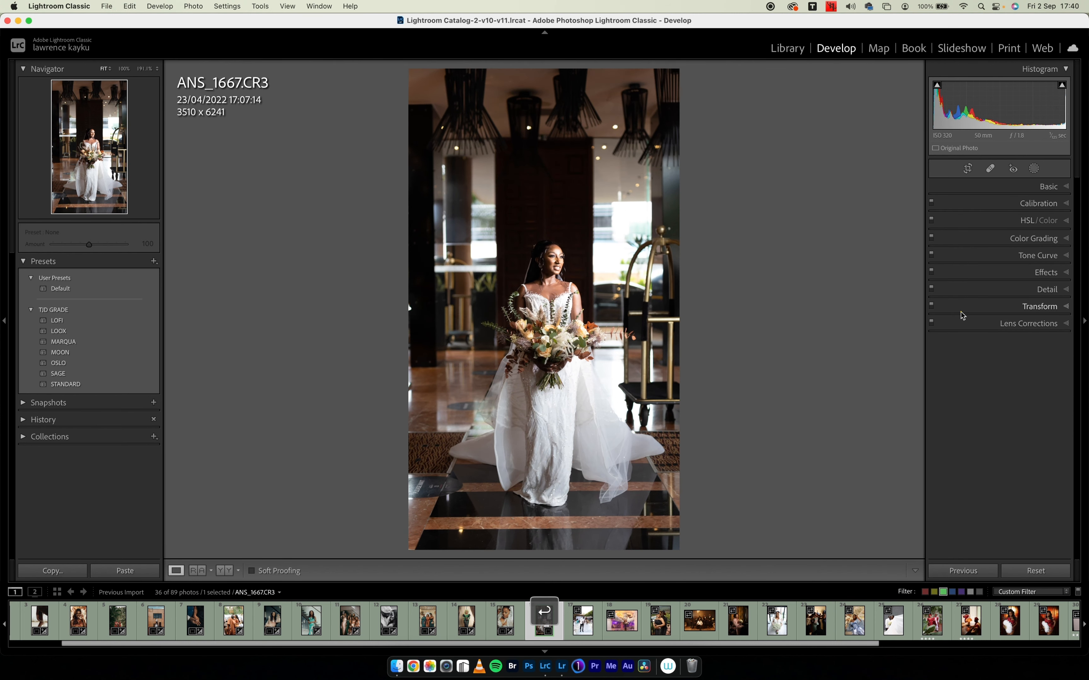
# Correct the bouquet bride photo's perspective with Auto Upright and switch the info overlay to the exposure and lens details.
pyautogui.click(960, 312)
pyautogui.click(999, 339)
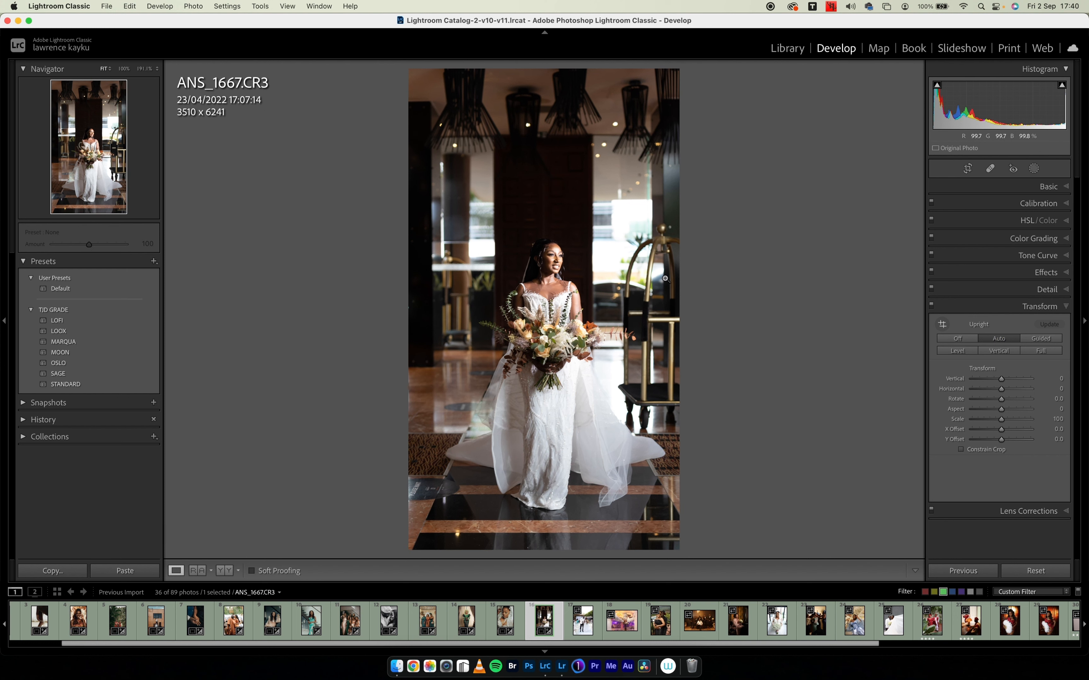
pyautogui.press('i')
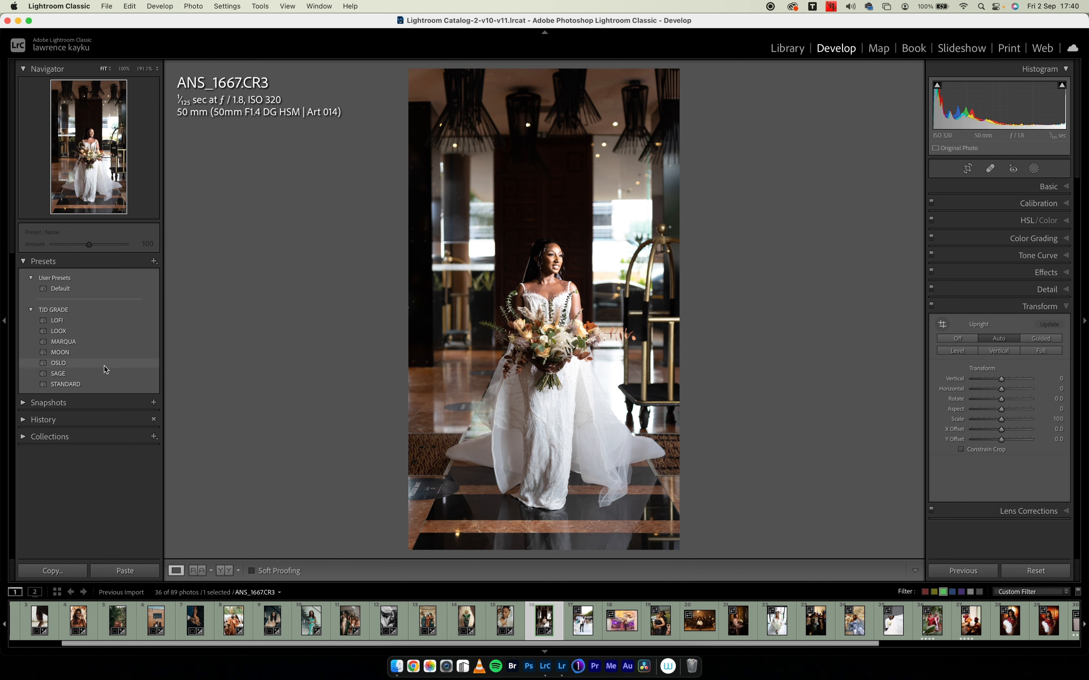
# Apply the OSLO preset to the bouquet bride photo and set Tint +21 and Highlights −71.
pyautogui.moveTo(104, 366)
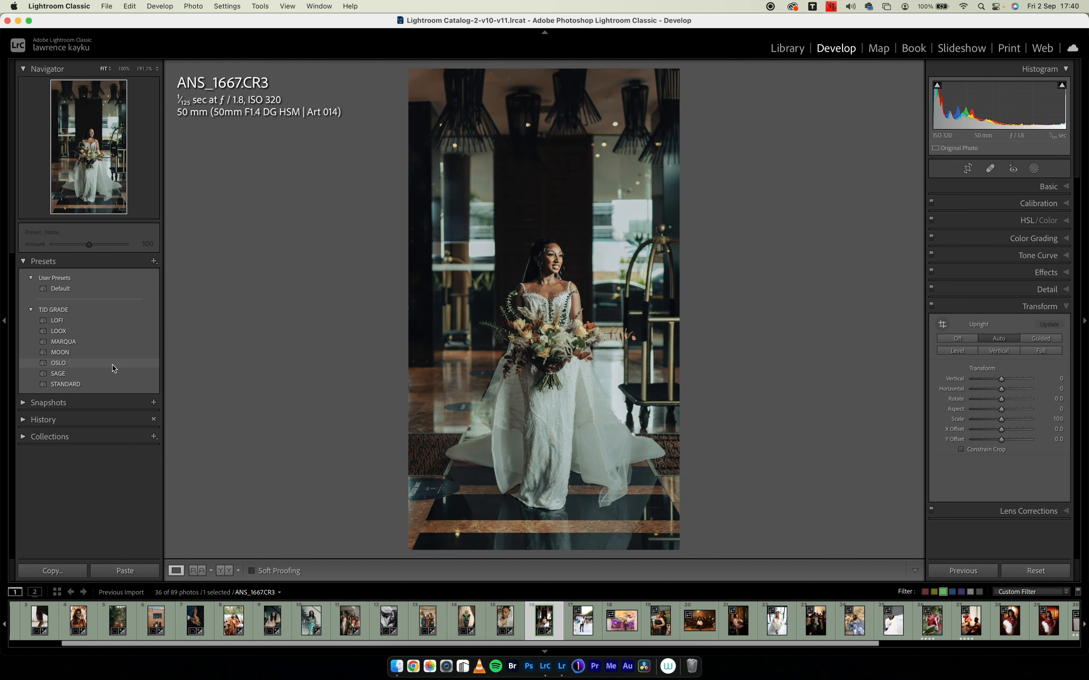
pyautogui.click(113, 365)
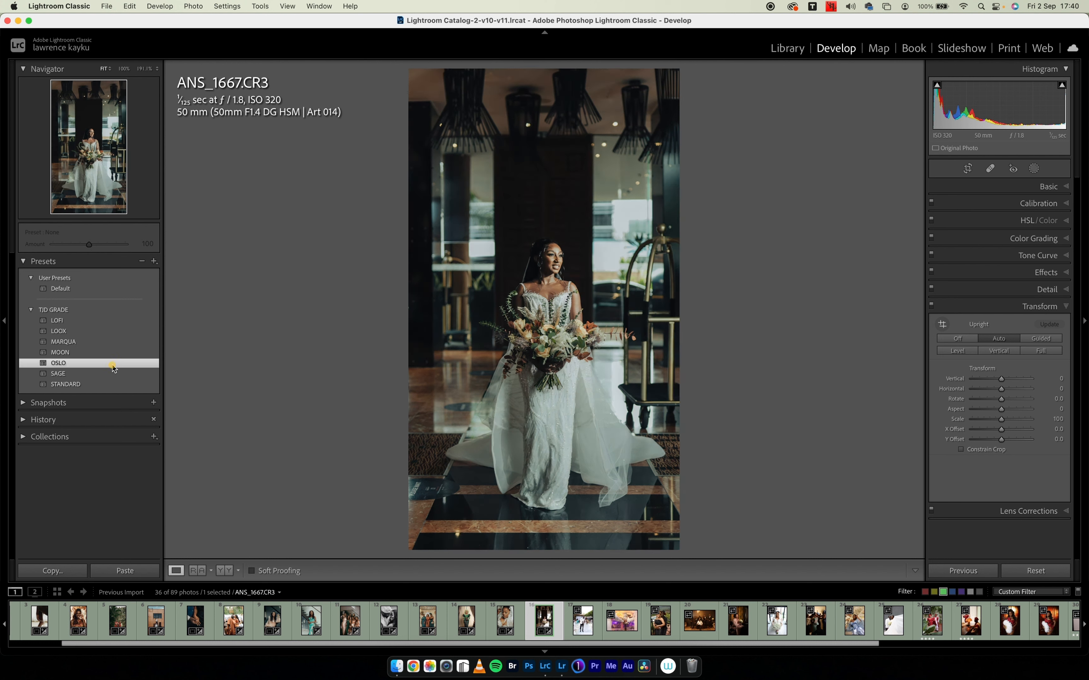
pyautogui.click(963, 307)
pyautogui.click(1035, 186)
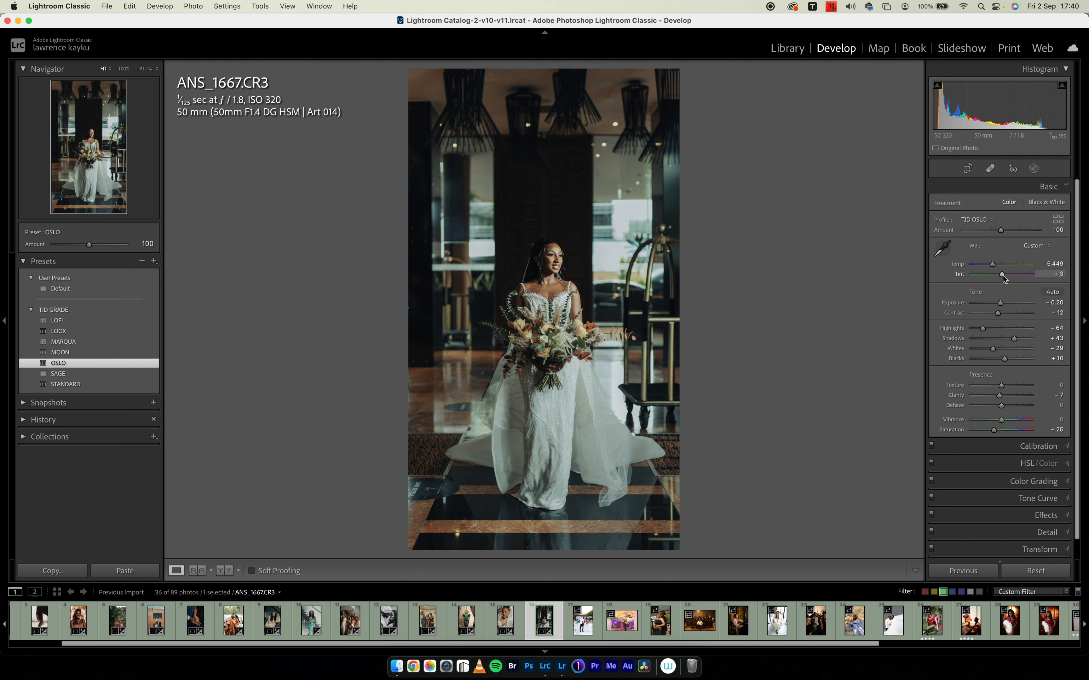
pyautogui.moveTo(1004, 275); pyautogui.dragTo(1005, 276)
pyautogui.press('super+z')
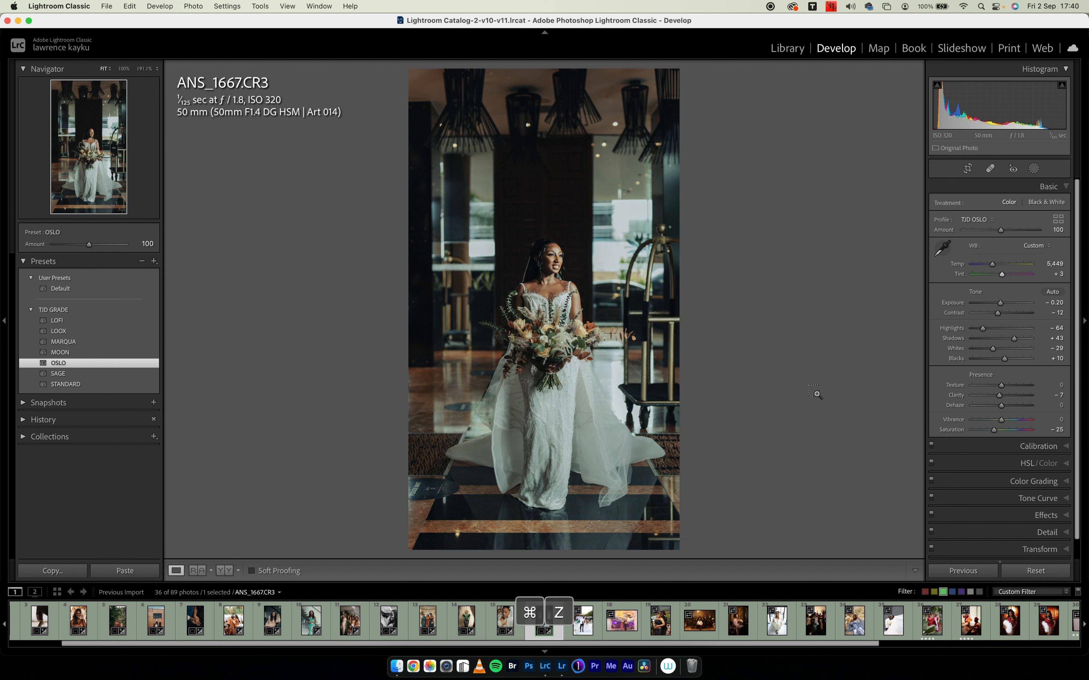
pyautogui.press('super+shift+z')
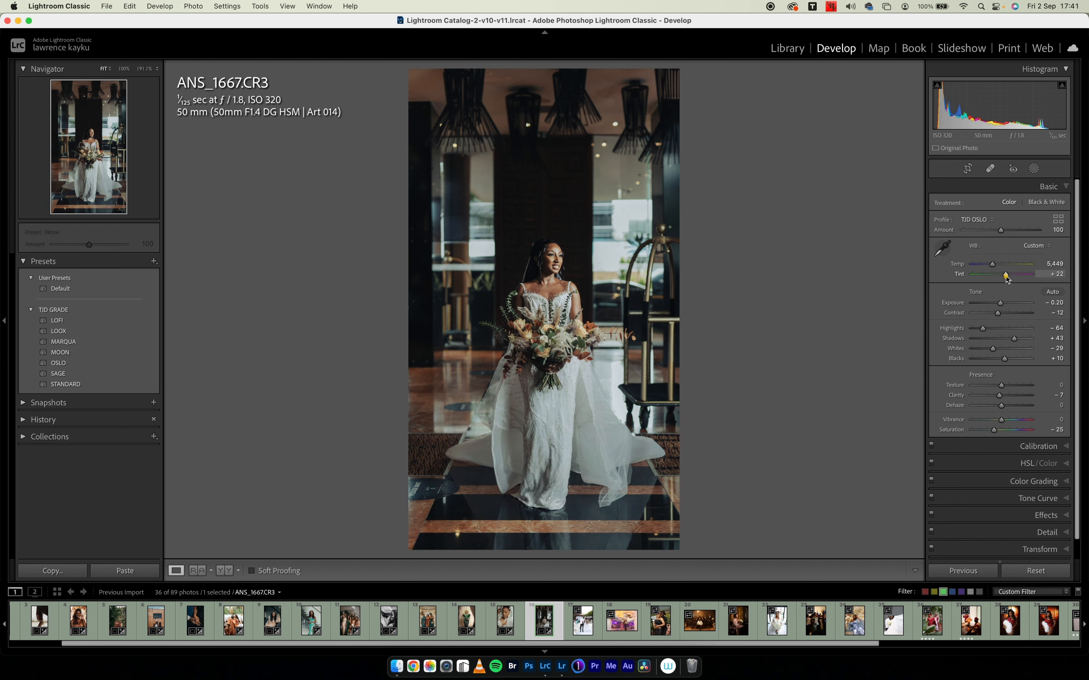
pyautogui.moveTo(1006, 275); pyautogui.dragTo(1005, 277)
pyautogui.moveTo(983, 329); pyautogui.dragTo(982, 332)
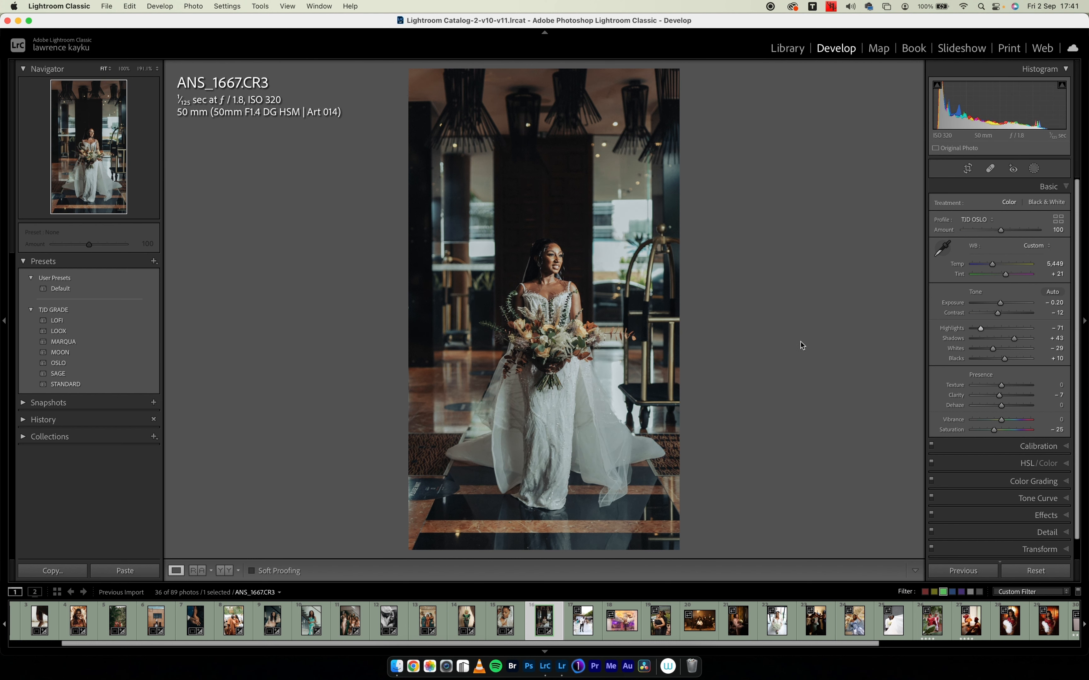
# In before/after view, set the bouquet bride photo's Orange saturation to +13 and Orange hue to −3.
pyautogui.press('y')
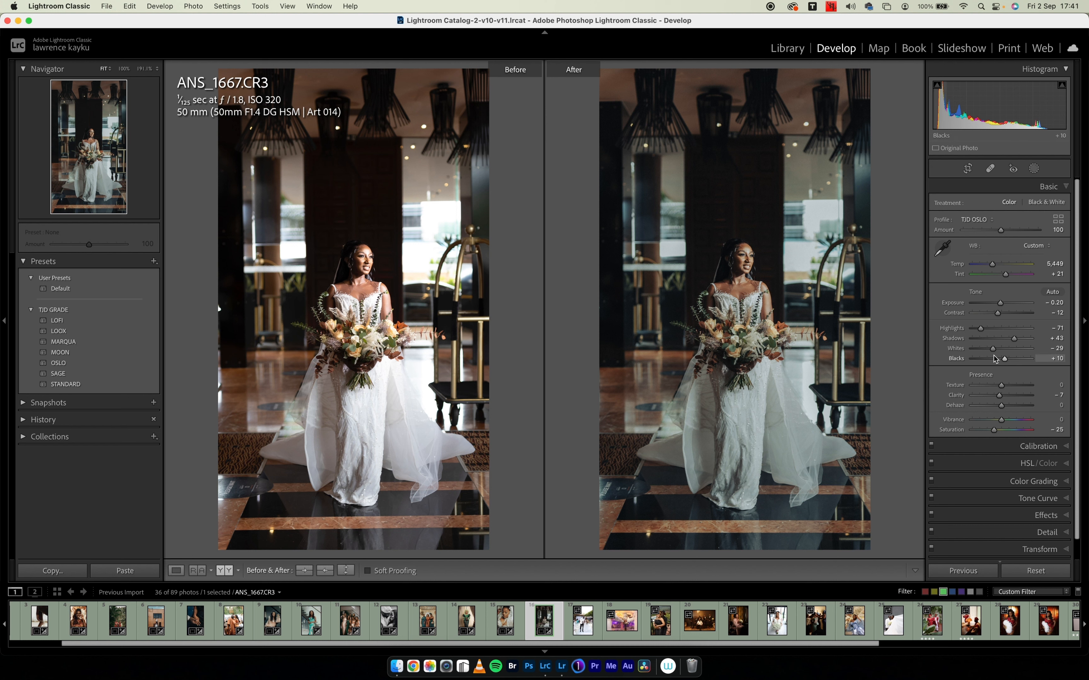
pyautogui.click(999, 186)
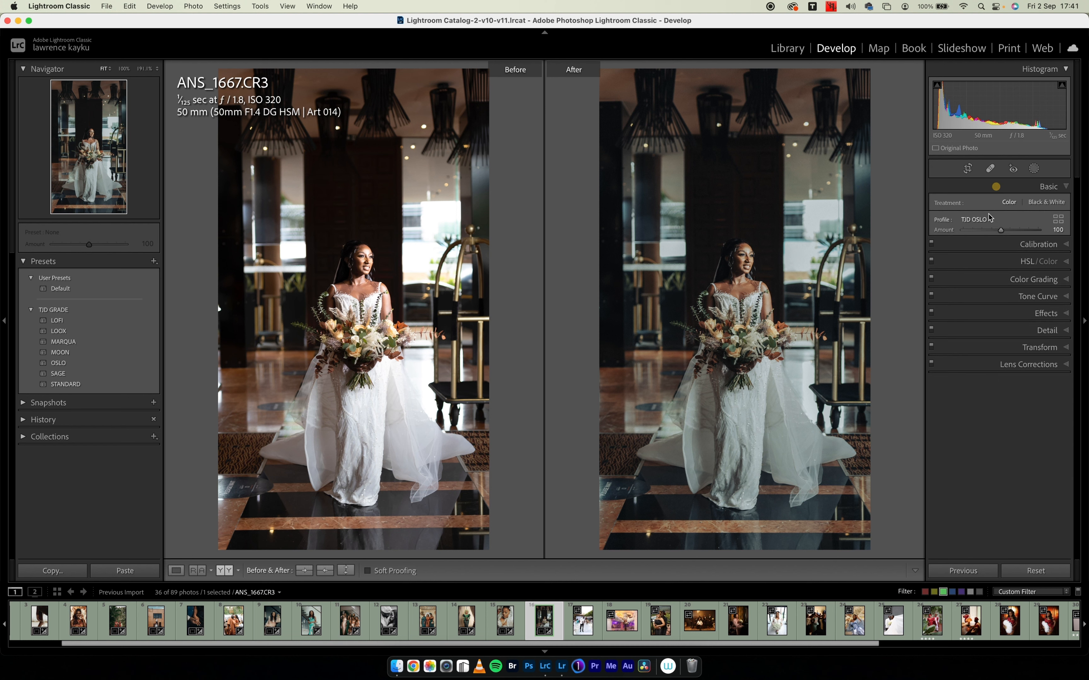
pyautogui.click(994, 222)
pyautogui.click(988, 239)
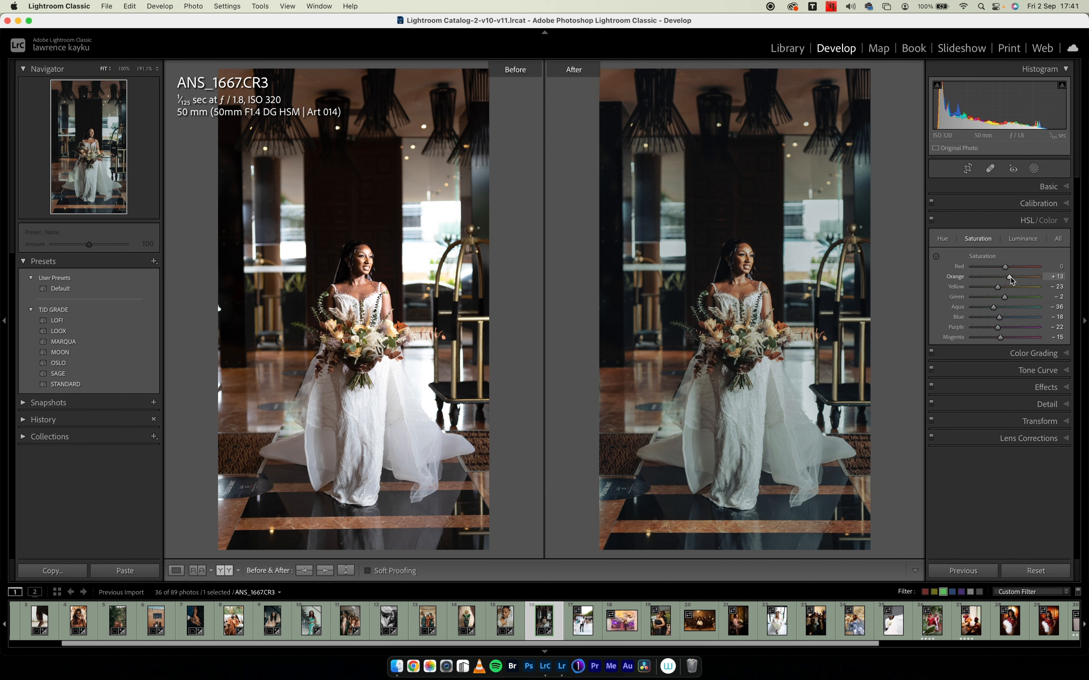
pyautogui.click(944, 239)
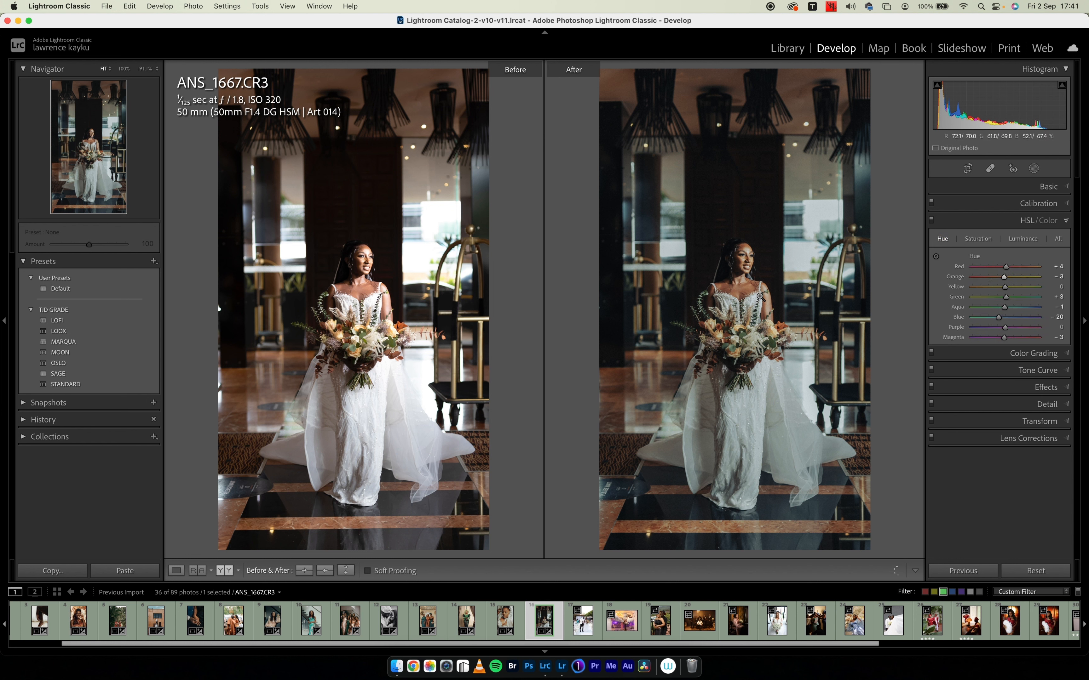
# Add a radial gradient mask over the bride's face and set its Highlights to −26.
pyautogui.click(1034, 168)
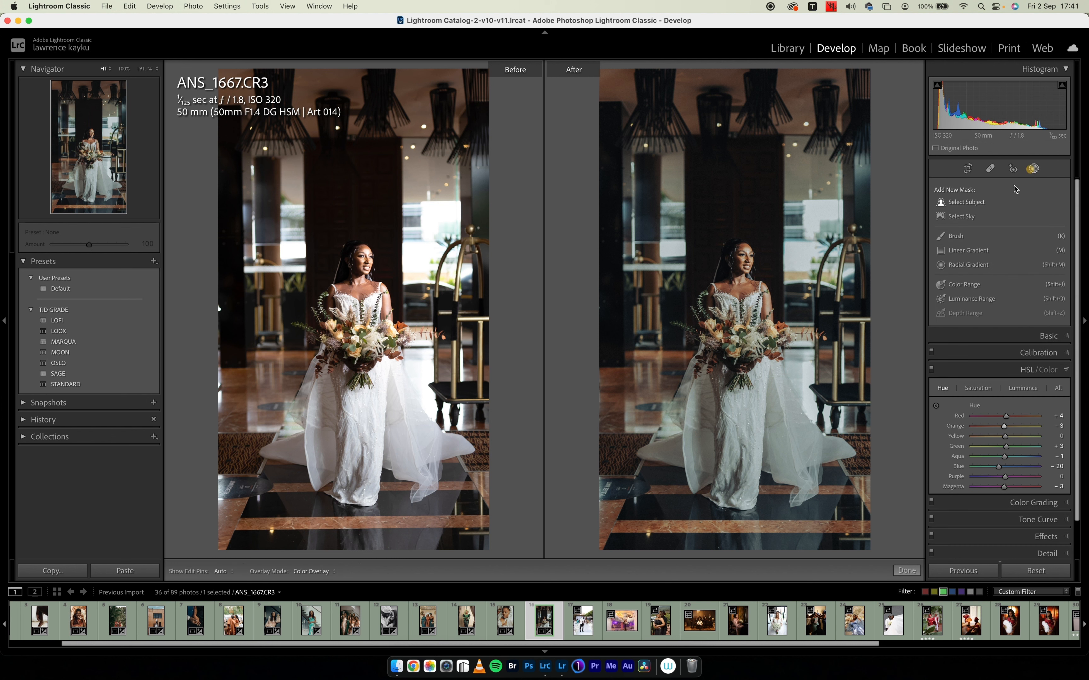
pyautogui.click(957, 267)
pyautogui.moveTo(745, 260); pyautogui.dragTo(754, 275)
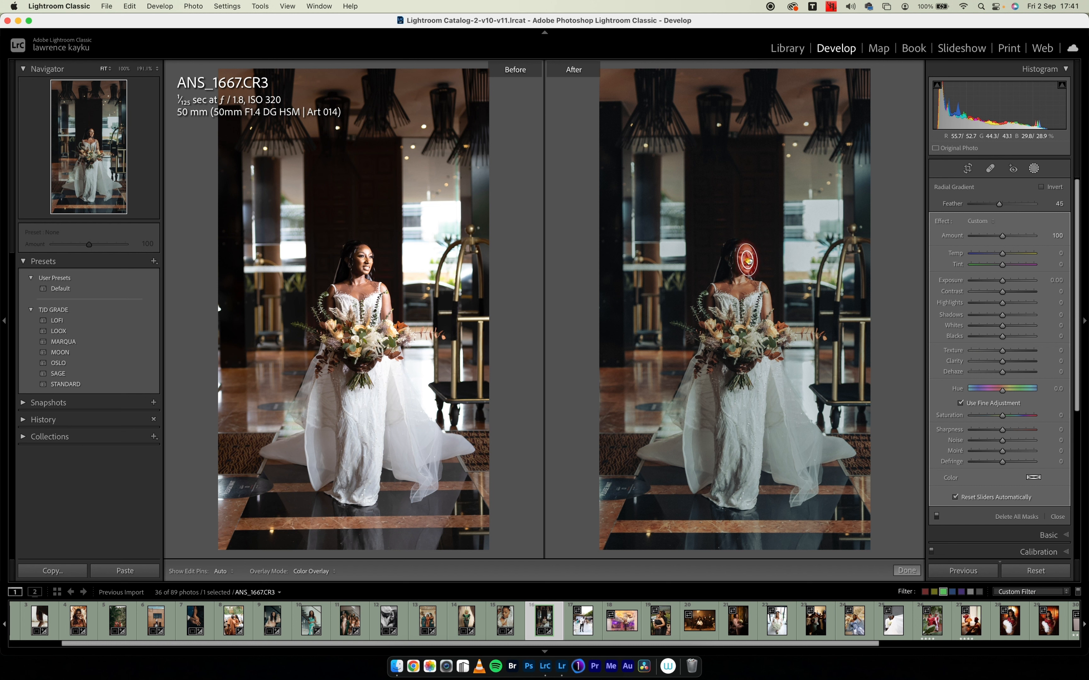
pyautogui.moveTo(1007, 302)
pyautogui.mouseDown()
pyautogui.moveTo(982, 304)
pyautogui.moveTo(992, 308)
pyautogui.mouseUp()
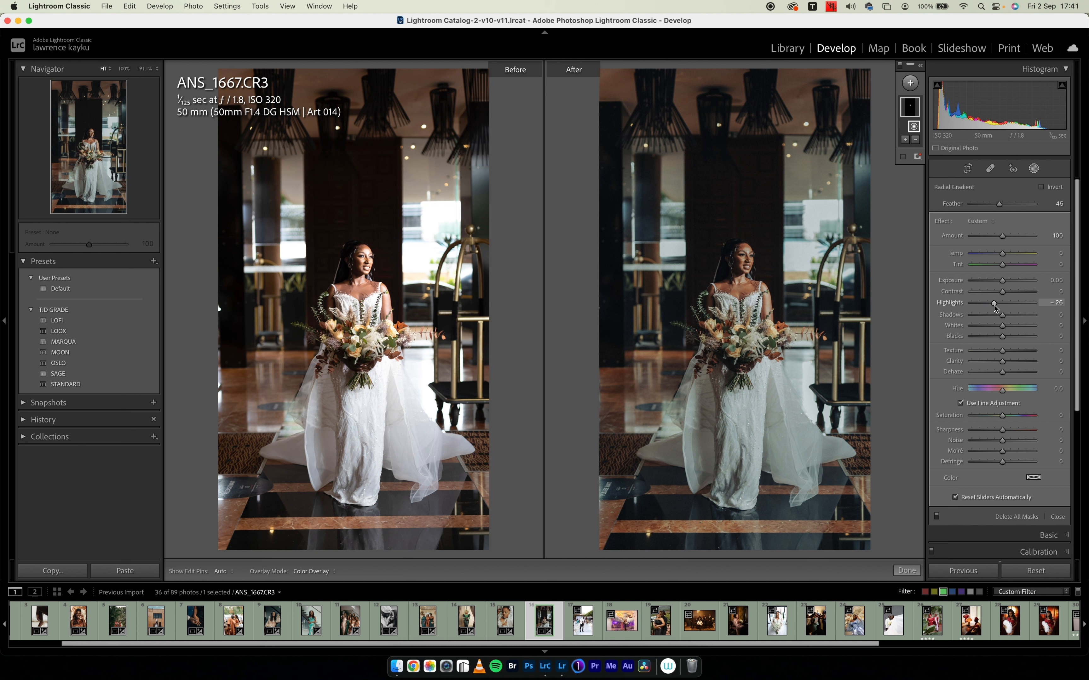
# Add a brush mask at size 11, paint it over the skirt of the bride's dress, and set its Highlights to 45.
pyautogui.click(912, 83)
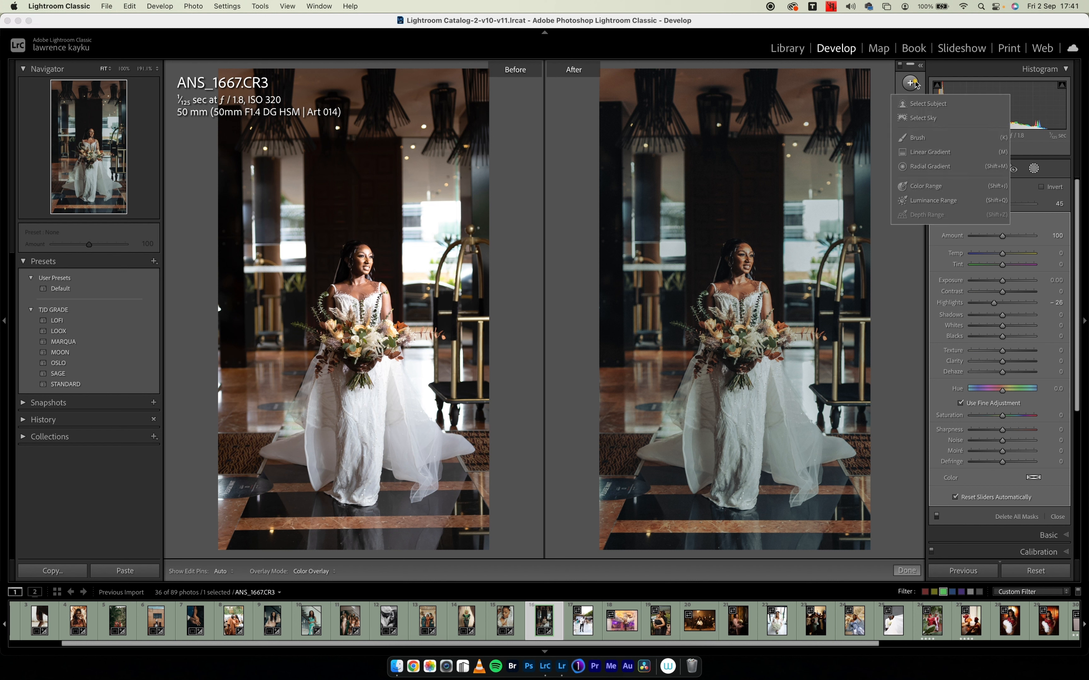
pyautogui.click(916, 138)
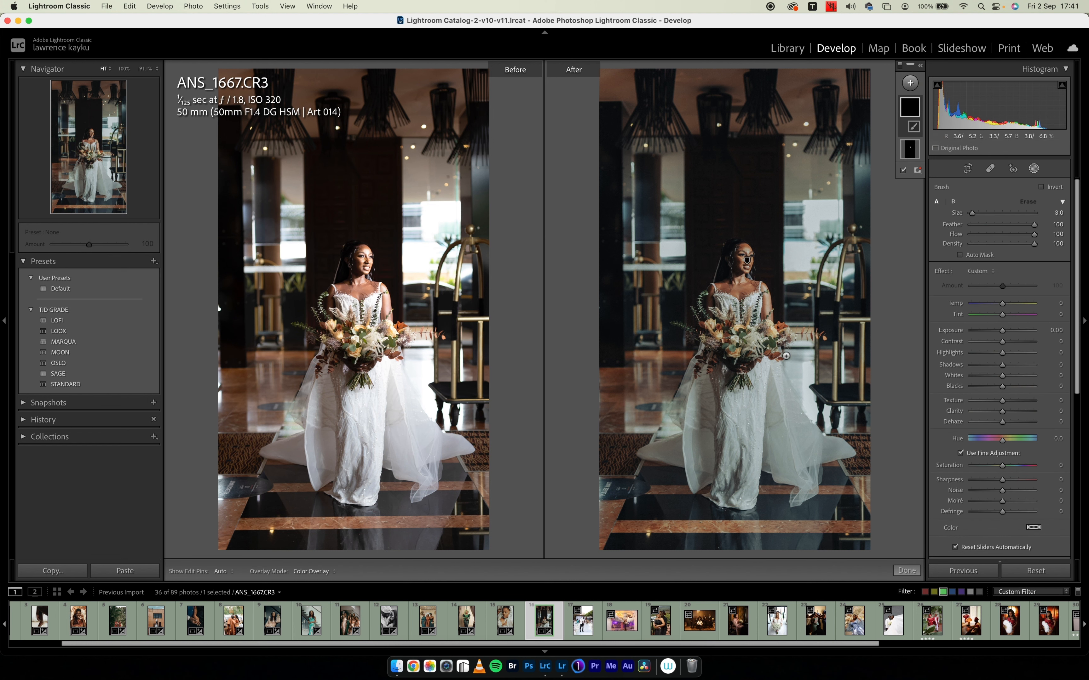
pyautogui.press(']')
pyautogui.press(']')
pyautogui.press(']')
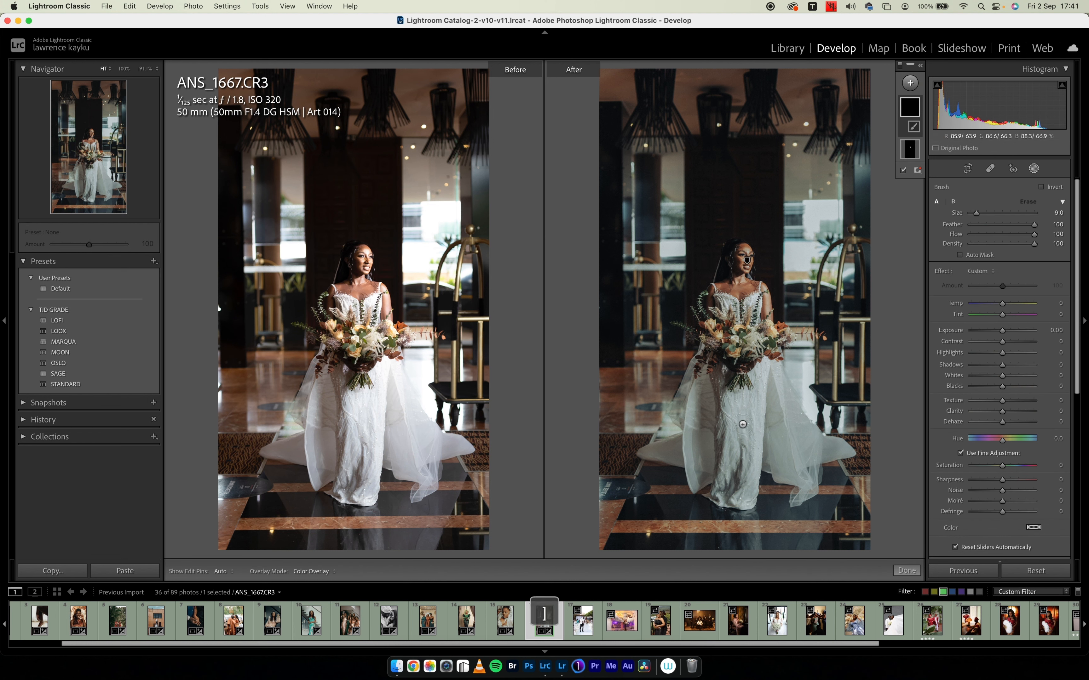
pyautogui.press(']')
pyautogui.press(']')
pyautogui.press(']')
pyautogui.press(']')
pyautogui.press(']')
pyautogui.press(']')
pyautogui.press(']')
pyautogui.press('[')
pyautogui.press('[')
pyautogui.press('[')
pyautogui.press('[')
pyautogui.press('[')
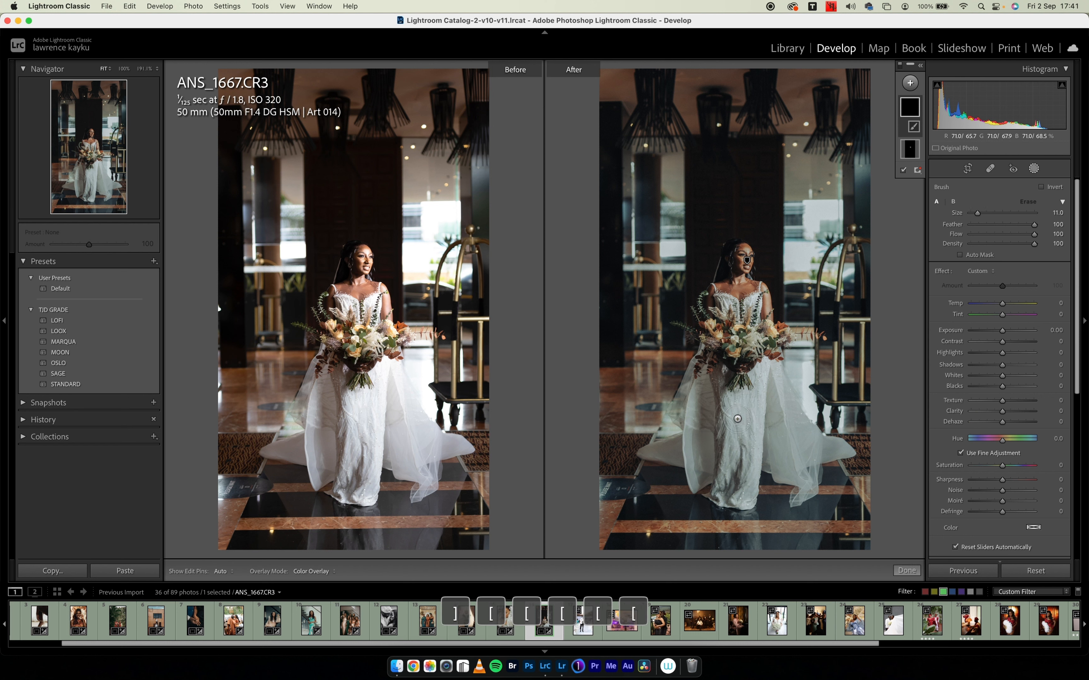
pyautogui.moveTo(737, 419)
pyautogui.mouseDown()
pyautogui.moveTo(735, 440)
pyautogui.moveTo(718, 399)
pyautogui.moveTo(699, 402)
pyautogui.moveTo(693, 422)
pyautogui.moveTo(736, 454)
pyautogui.moveTo(733, 480)
pyautogui.moveTo(761, 385)
pyautogui.moveTo(770, 438)
pyautogui.moveTo(799, 461)
pyautogui.moveTo(803, 443)
pyautogui.moveTo(772, 407)
pyautogui.moveTo(794, 459)
pyautogui.mouseUp()
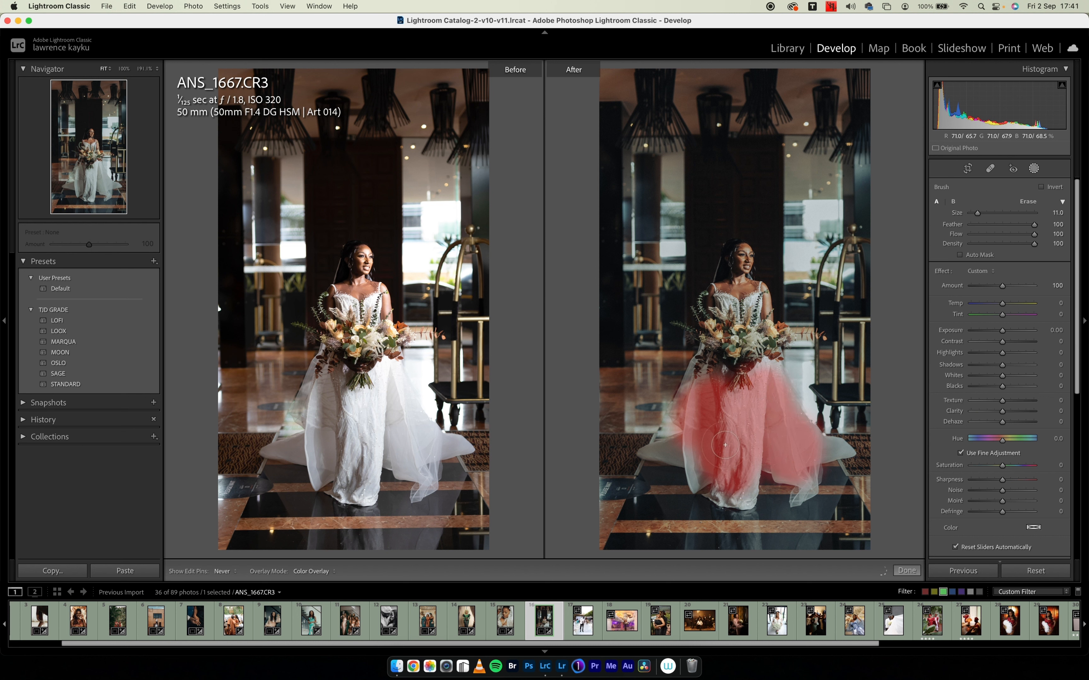
pyautogui.moveTo(725, 445)
pyautogui.mouseDown()
pyautogui.moveTo(726, 466)
pyautogui.moveTo(709, 444)
pyautogui.moveTo(706, 461)
pyautogui.moveTo(736, 488)
pyautogui.mouseUp()
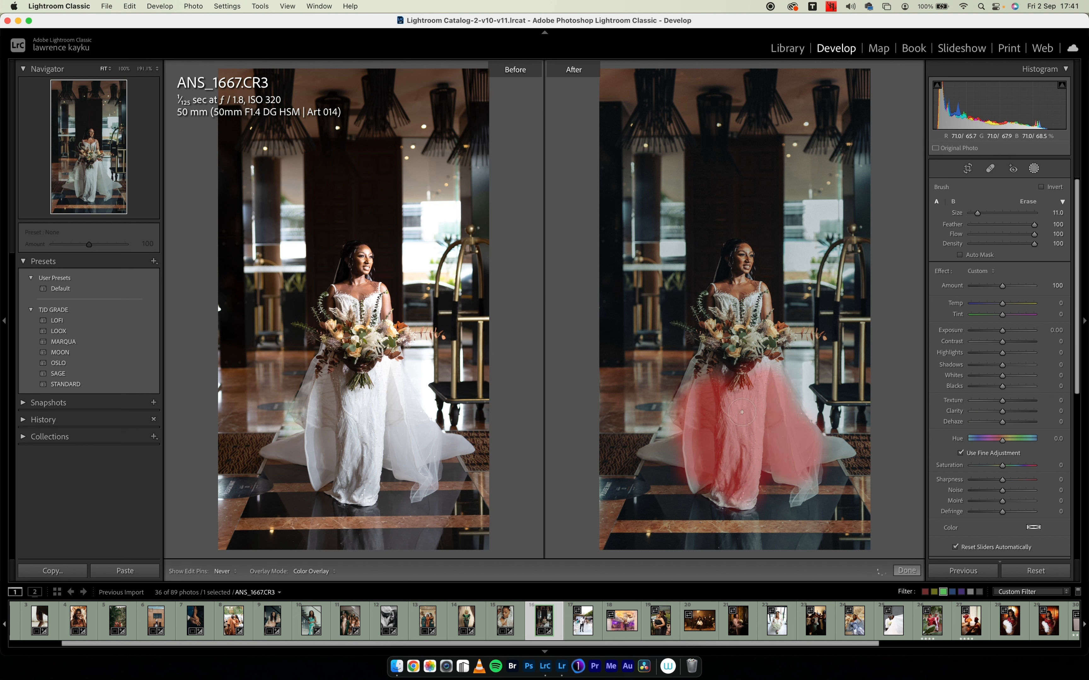
pyautogui.click(1015, 355)
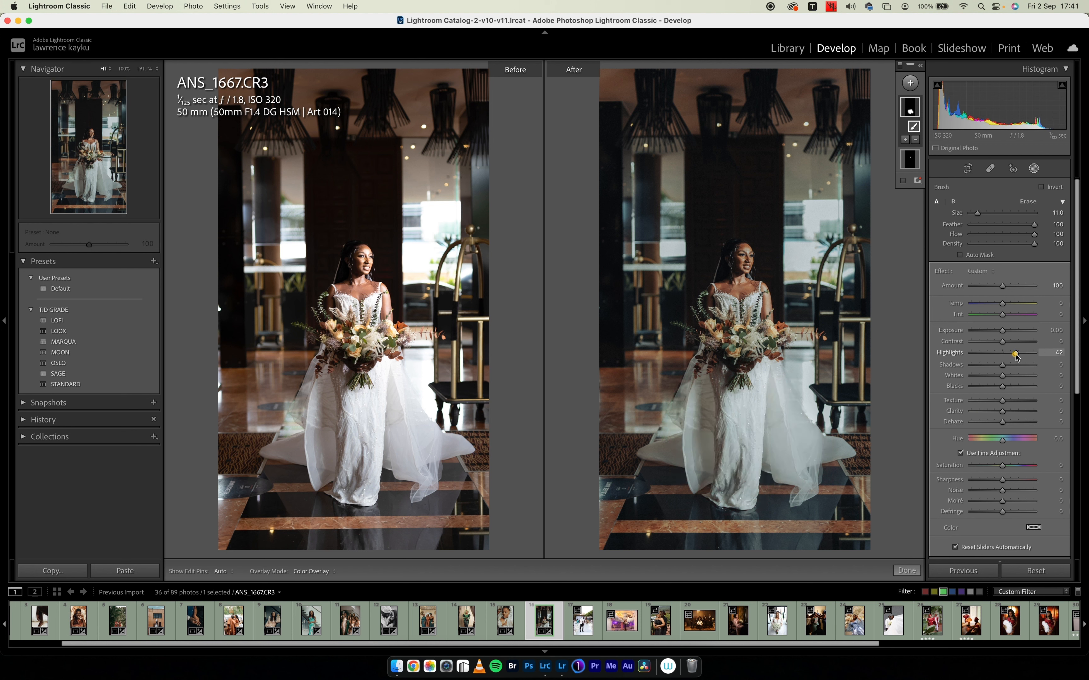
pyautogui.moveTo(1017, 356); pyautogui.dragTo(1016, 356)
# Adjust the mask brush size to 8 and finish masking.
pyautogui.press('[')
pyautogui.press(']')
pyautogui.press(']')
pyautogui.press(']')
pyautogui.press(']')
pyautogui.press(']')
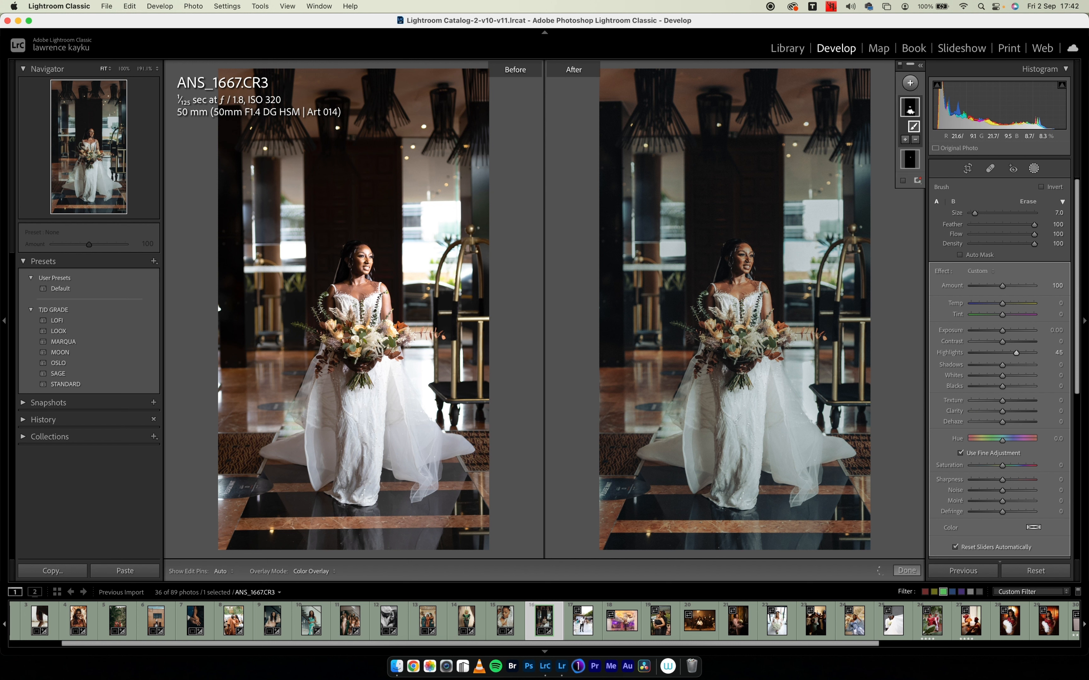
pyautogui.press(']')
pyautogui.press(']')
pyautogui.press(']')
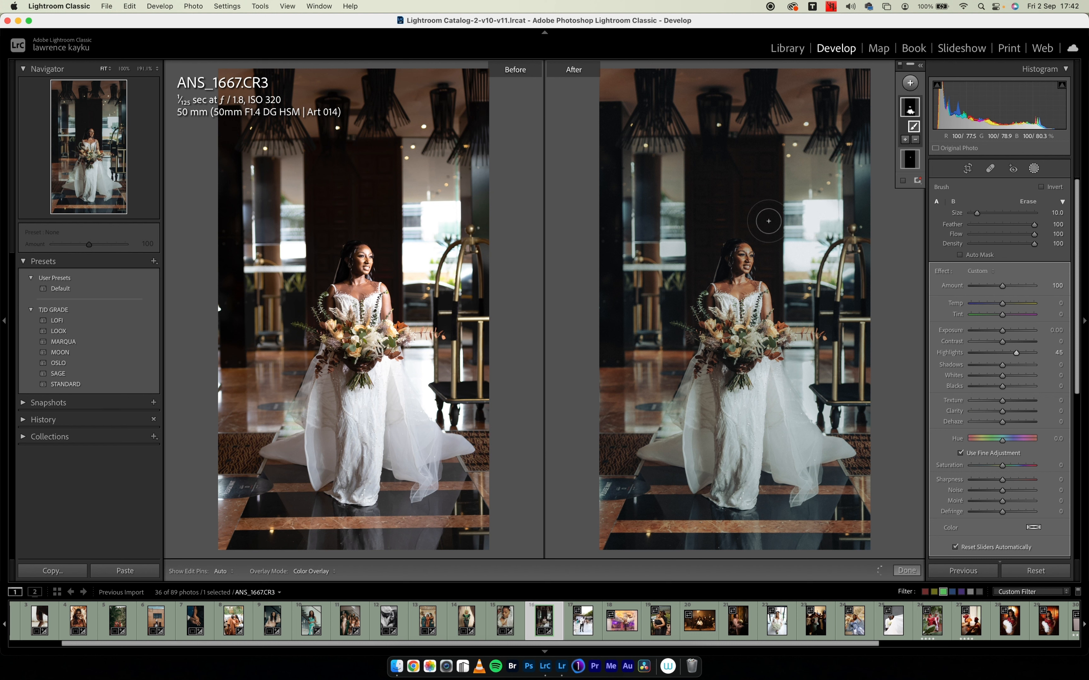
pyautogui.press('[')
pyautogui.press('[')
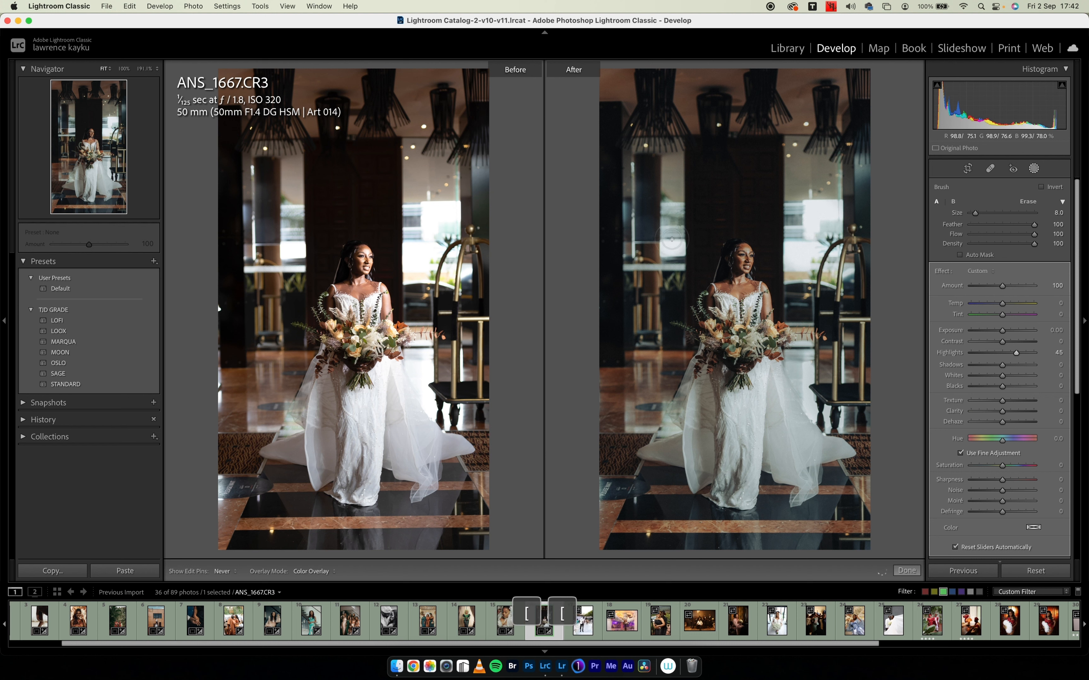
pyautogui.click(915, 570)
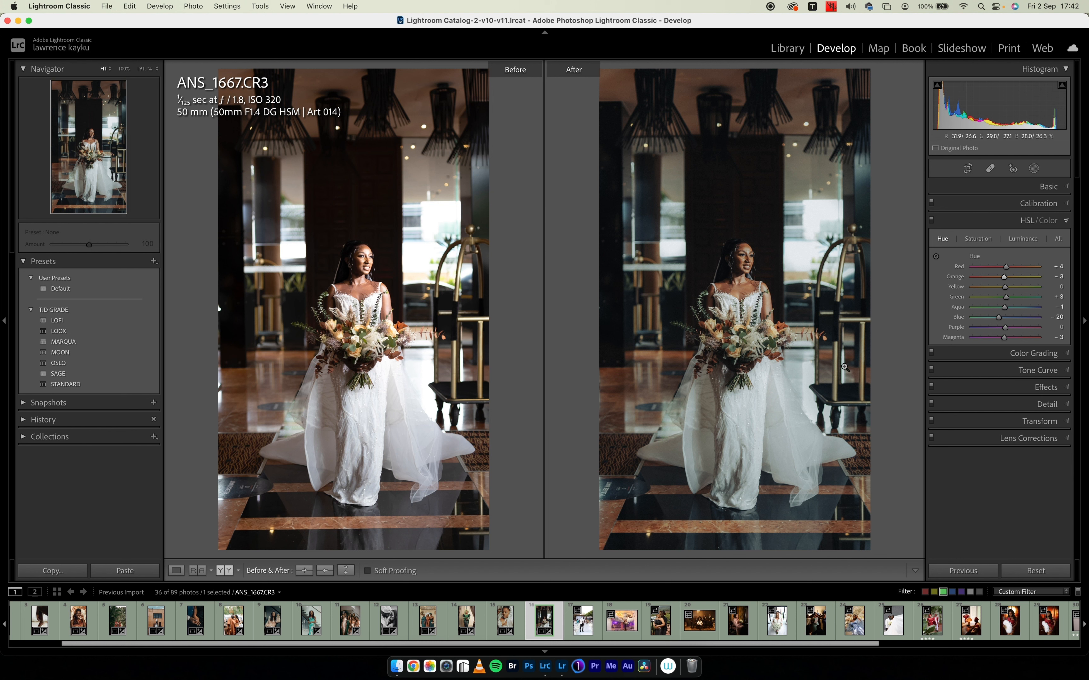
# Move on to the photo ANS_1882.CR3 and cycle through its information overlays.
pyautogui.press('Right')
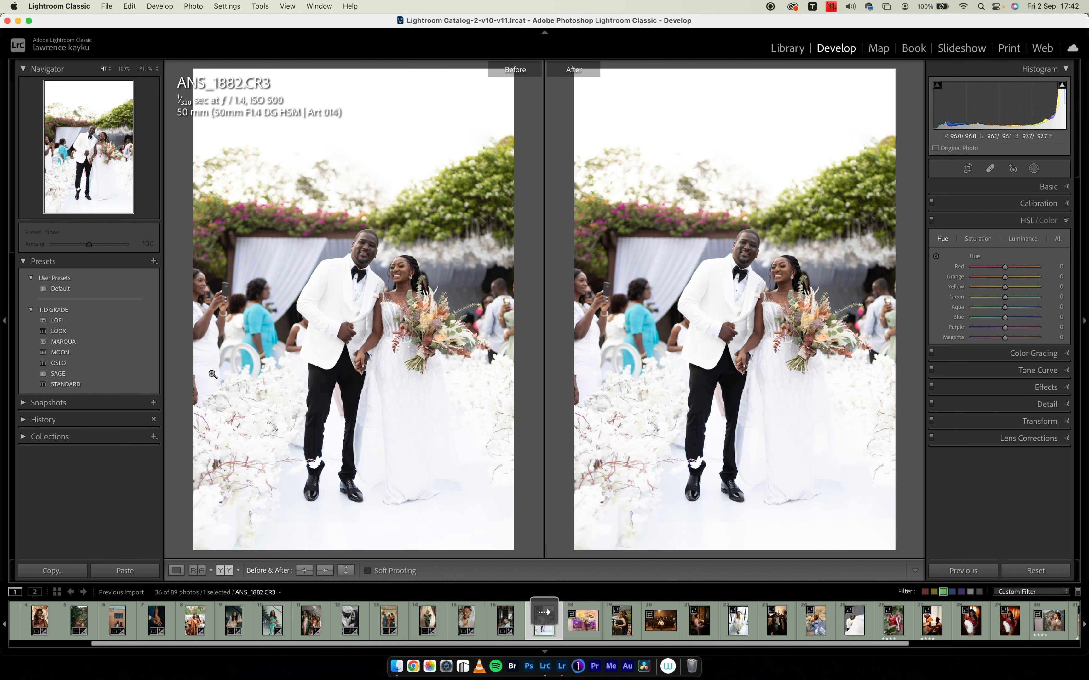
pyautogui.press('i')
pyautogui.press('i')
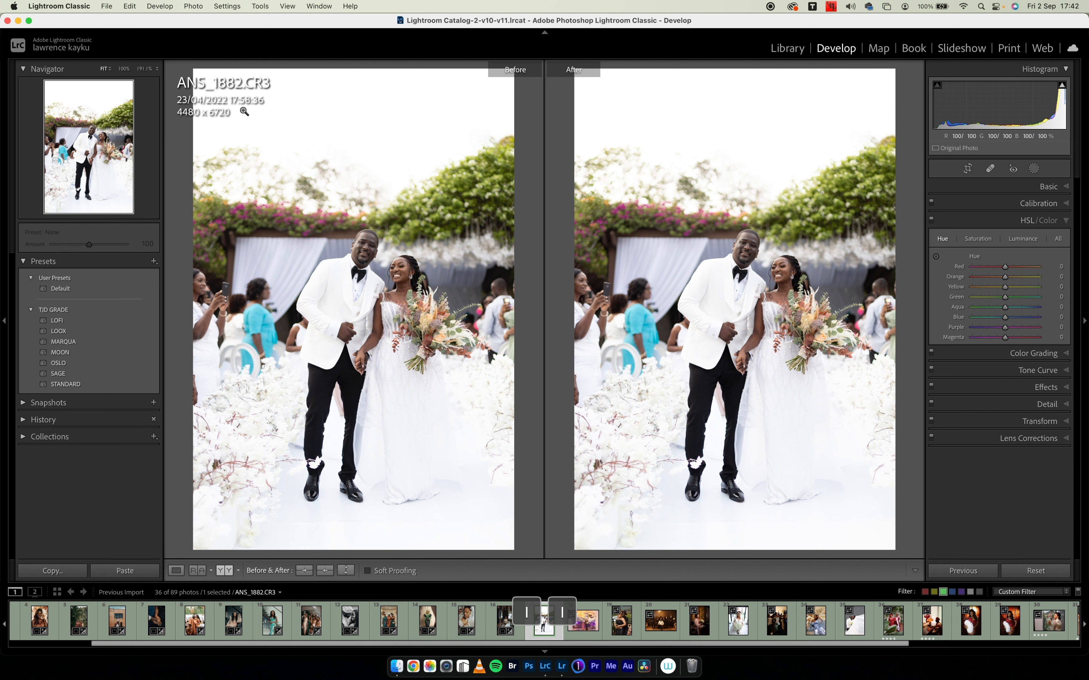
pyautogui.press('i')
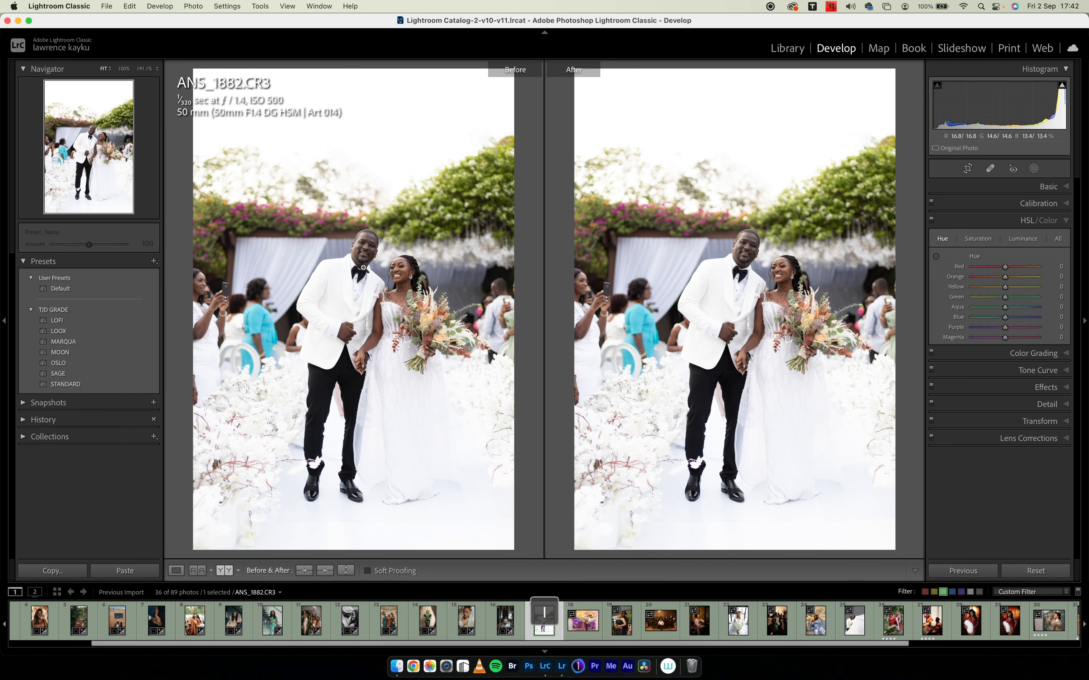
# Crop ANS_1882.CR3 to a narrower vertical aspect ratio, framing the couple more tightly.
pyautogui.click(967, 168)
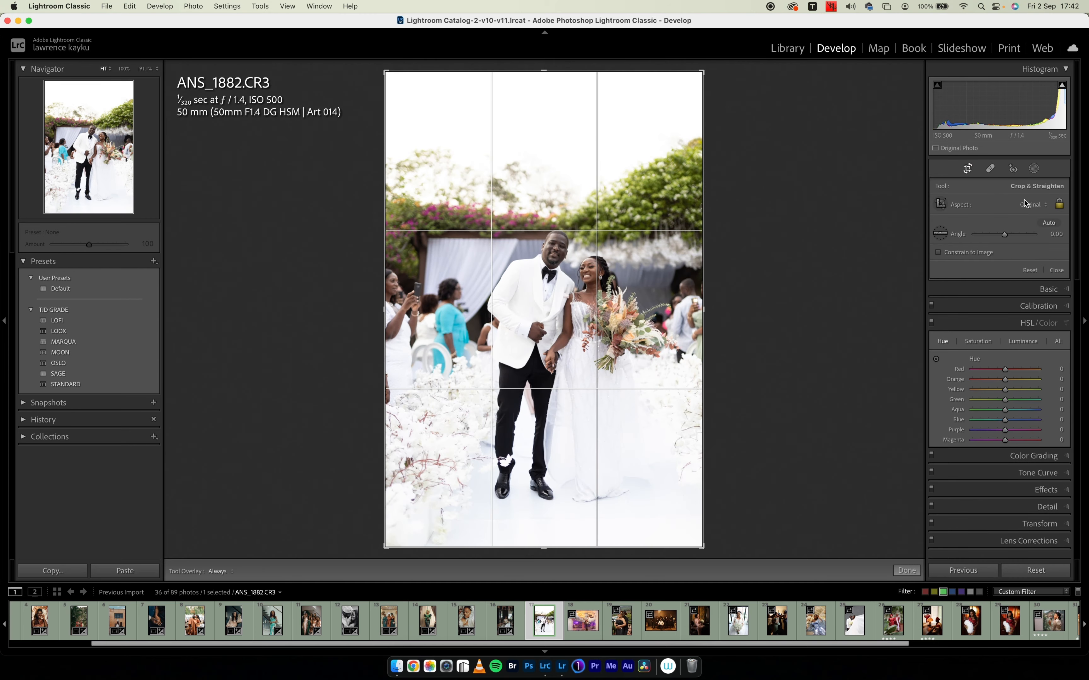
pyautogui.click(1030, 205)
pyautogui.click(1020, 310)
pyautogui.moveTo(407, 272); pyautogui.dragTo(419, 273)
pyautogui.moveTo(556, 295); pyautogui.dragTo(551, 291)
pyautogui.press('Return')
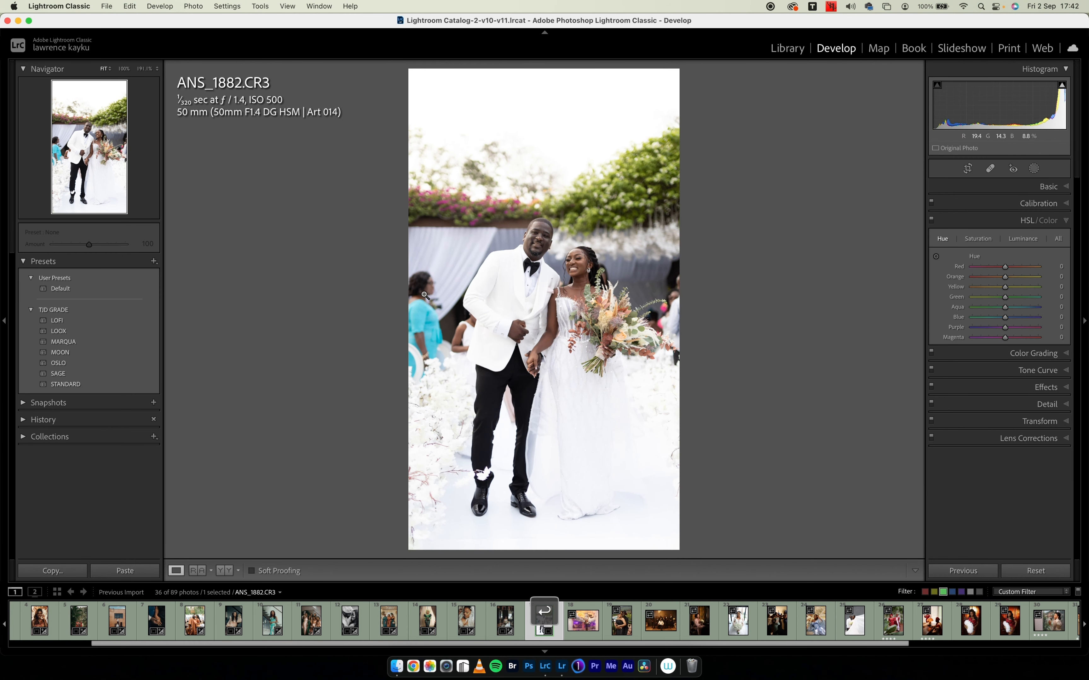
# Try the SAGE preset with the temperature raised to 7,636, and try the MOON black-and-white preset.
pyautogui.click(134, 376)
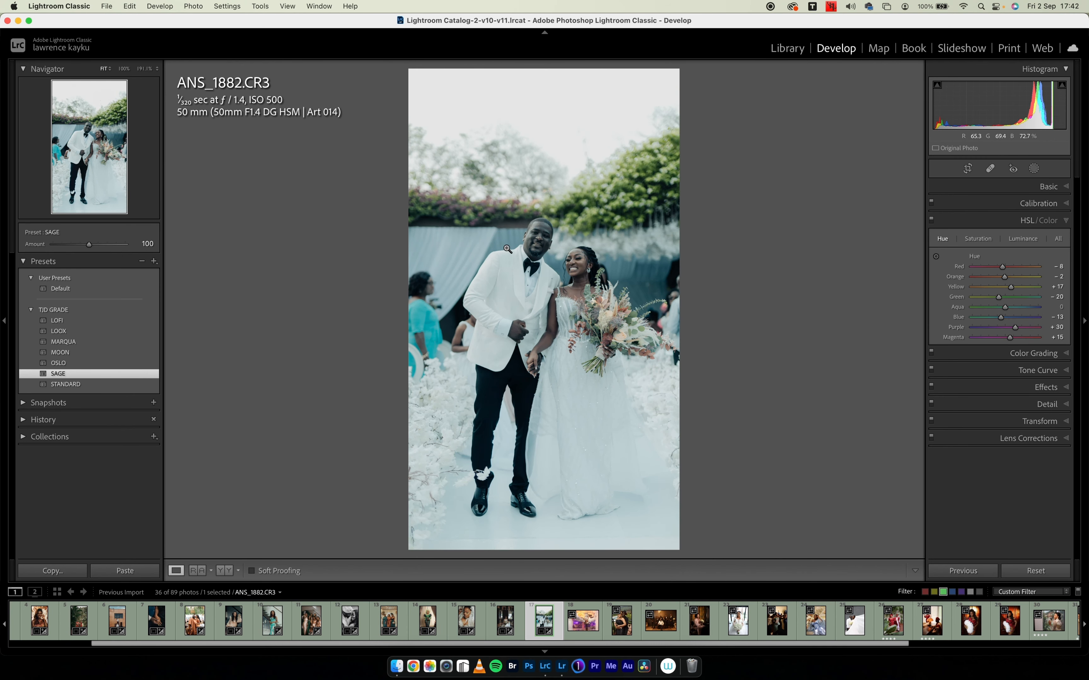
pyautogui.click(963, 221)
pyautogui.click(968, 188)
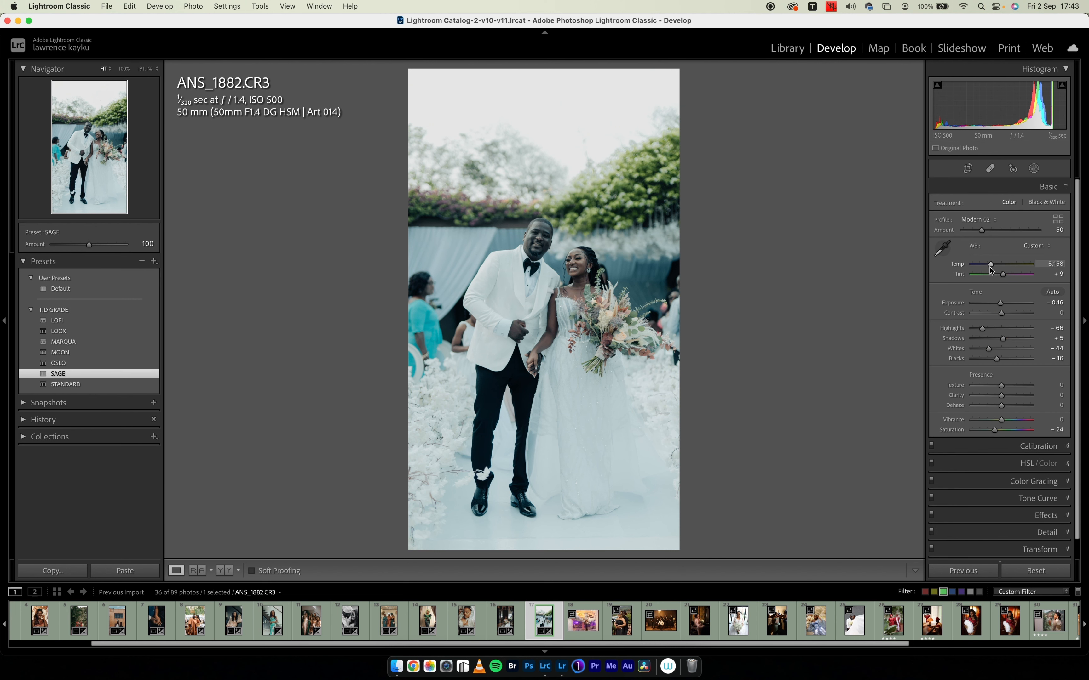
pyautogui.moveTo(993, 267); pyautogui.dragTo(1007, 269)
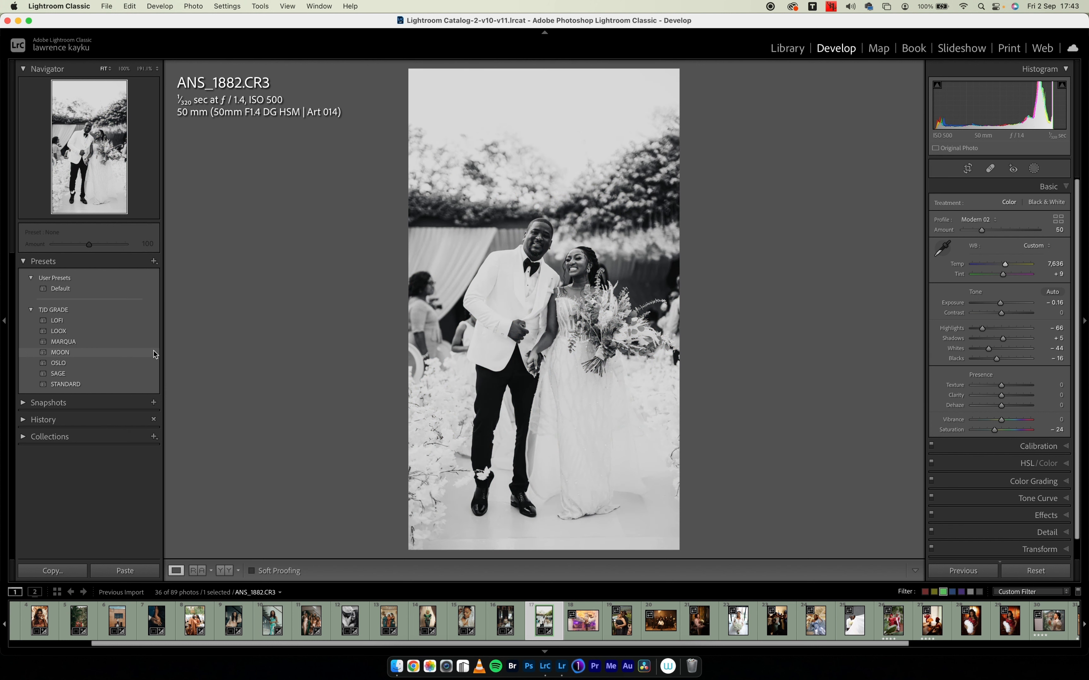
pyautogui.click(152, 351)
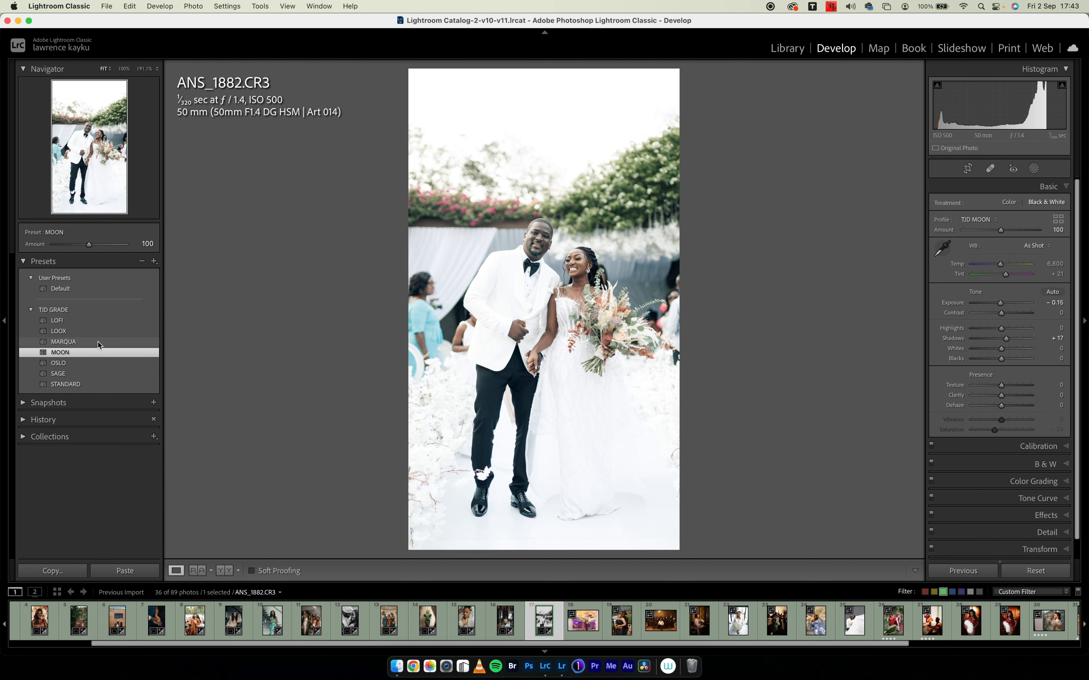
# Apply the MARQUA preset to the couple's photo and refine it with Dehaze at +26, more Vibrance and a warmer temperature.
pyautogui.click(98, 341)
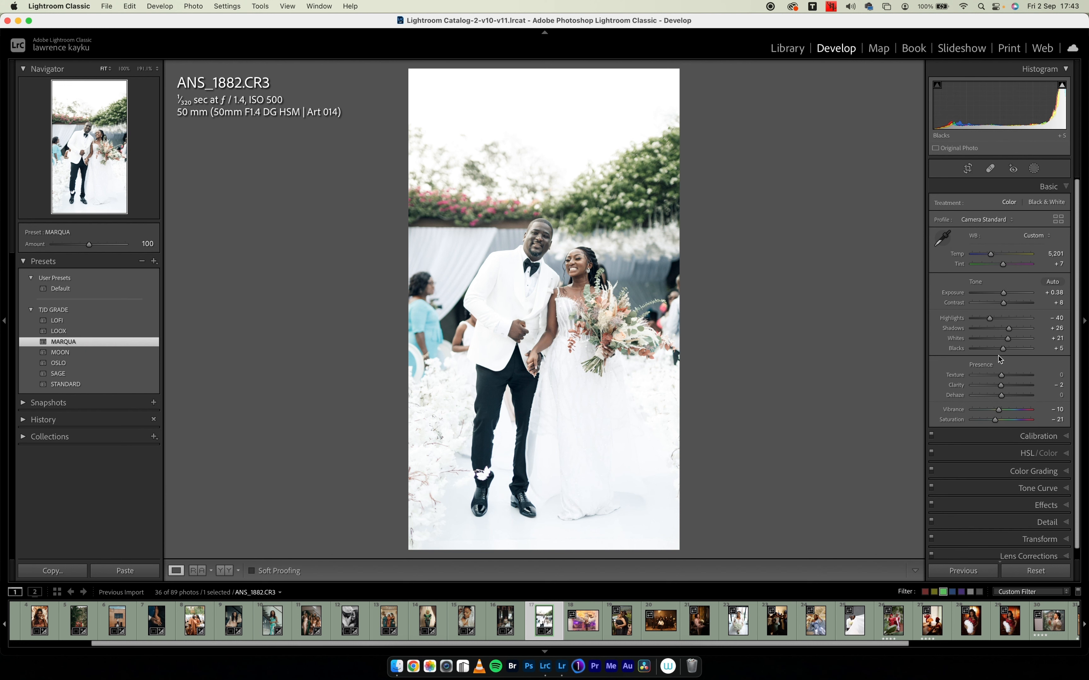
pyautogui.moveTo(1001, 397); pyautogui.dragTo(1009, 396)
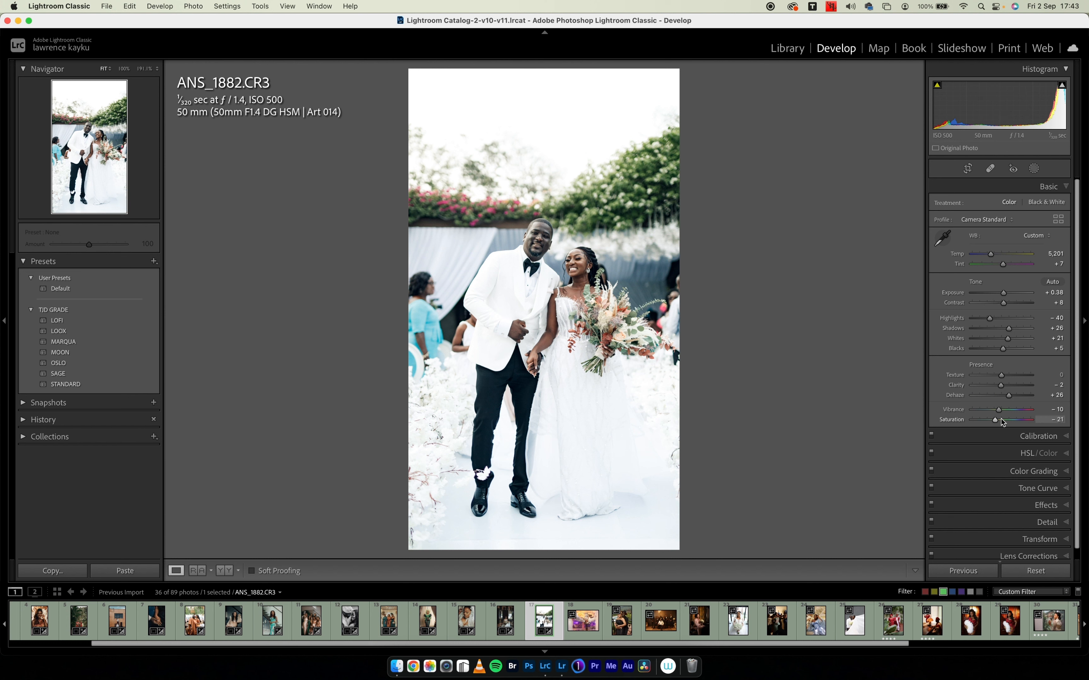
pyautogui.moveTo(998, 410); pyautogui.dragTo(1007, 412)
pyautogui.moveTo(990, 254); pyautogui.dragTo(995, 258)
# Apply the SAGE preset to PXAH0045.CR3 with Texture +19, Clarity +30, Vibrance +22, Saturation -17 and temperature 5,597.
pyautogui.press('Right')
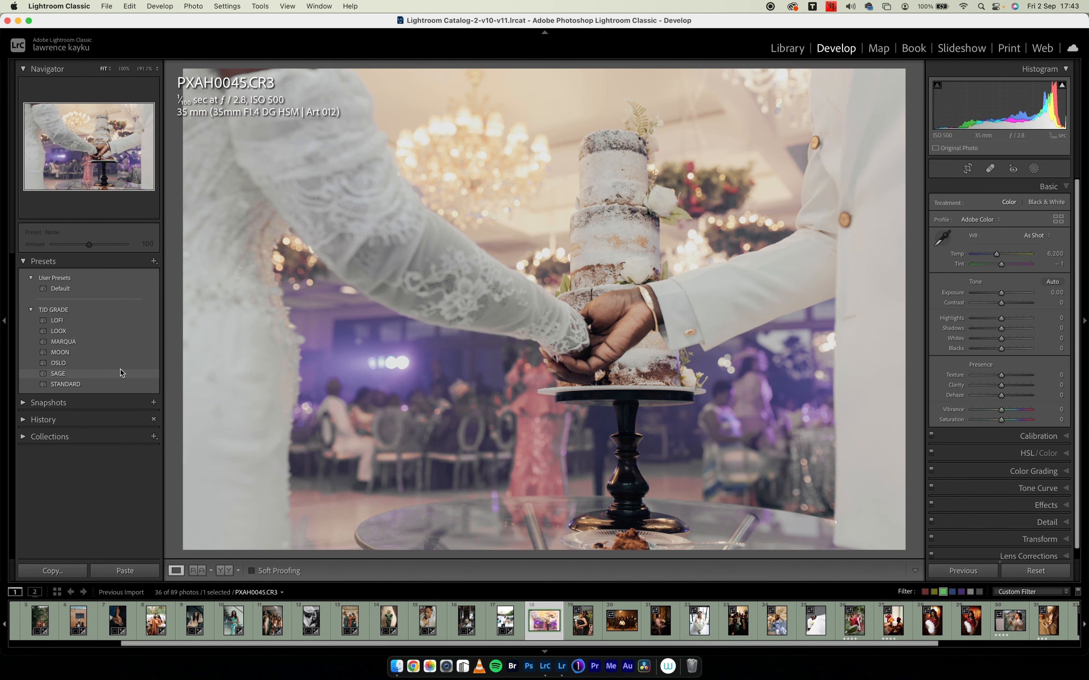
pyautogui.click(121, 373)
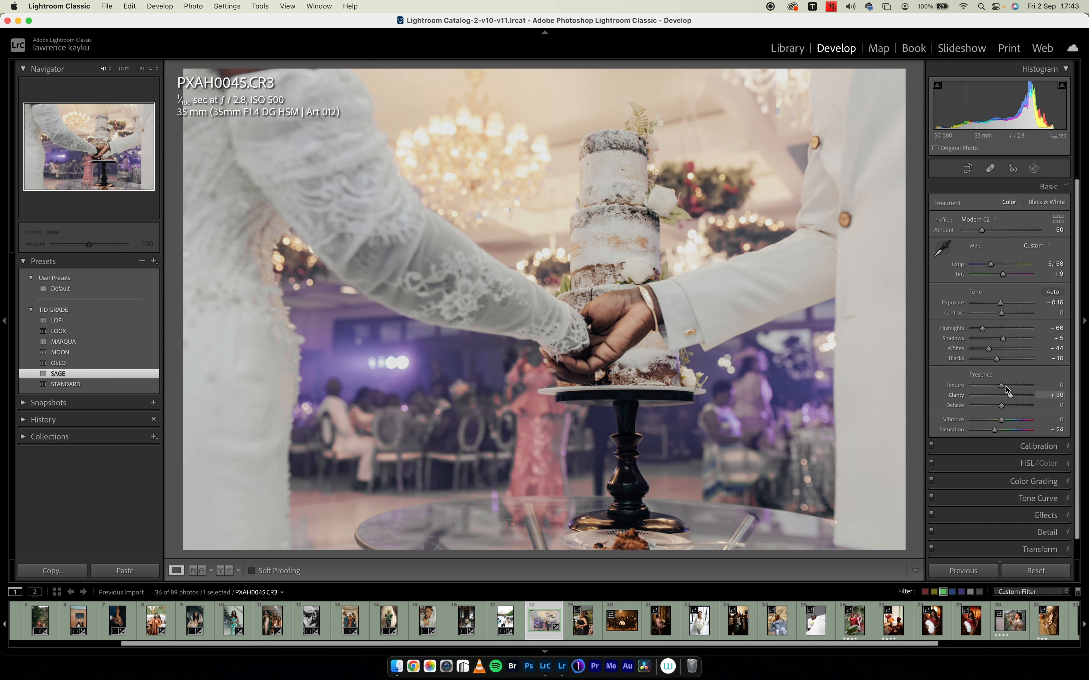
pyautogui.moveTo(1001, 385); pyautogui.dragTo(1009, 420)
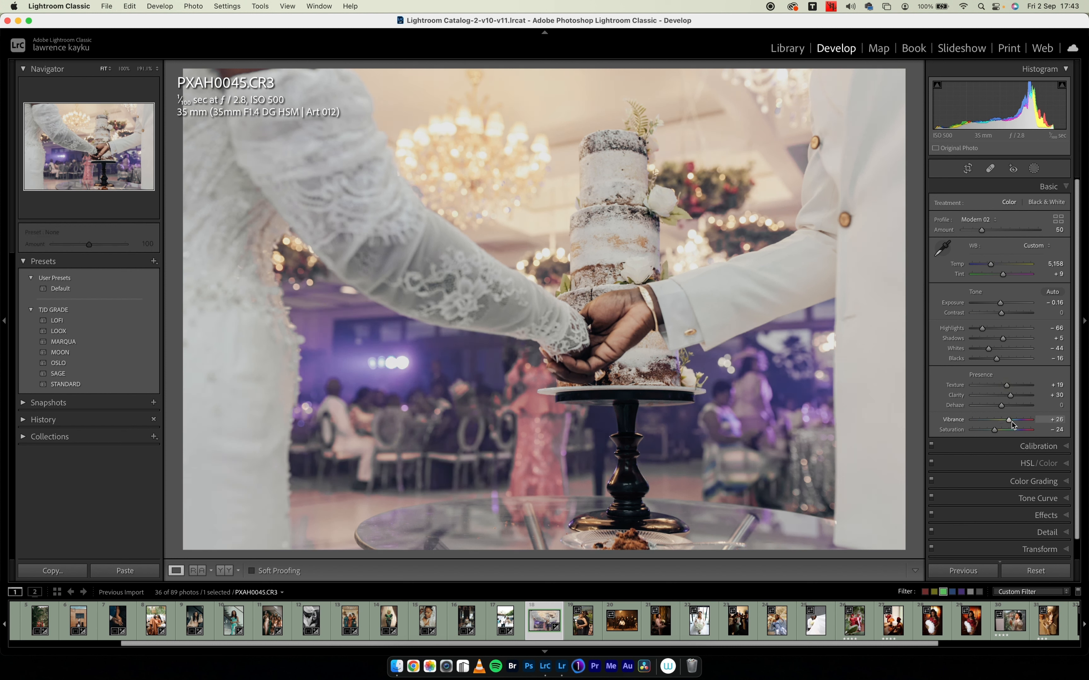
pyautogui.moveTo(990, 264); pyautogui.dragTo(993, 268)
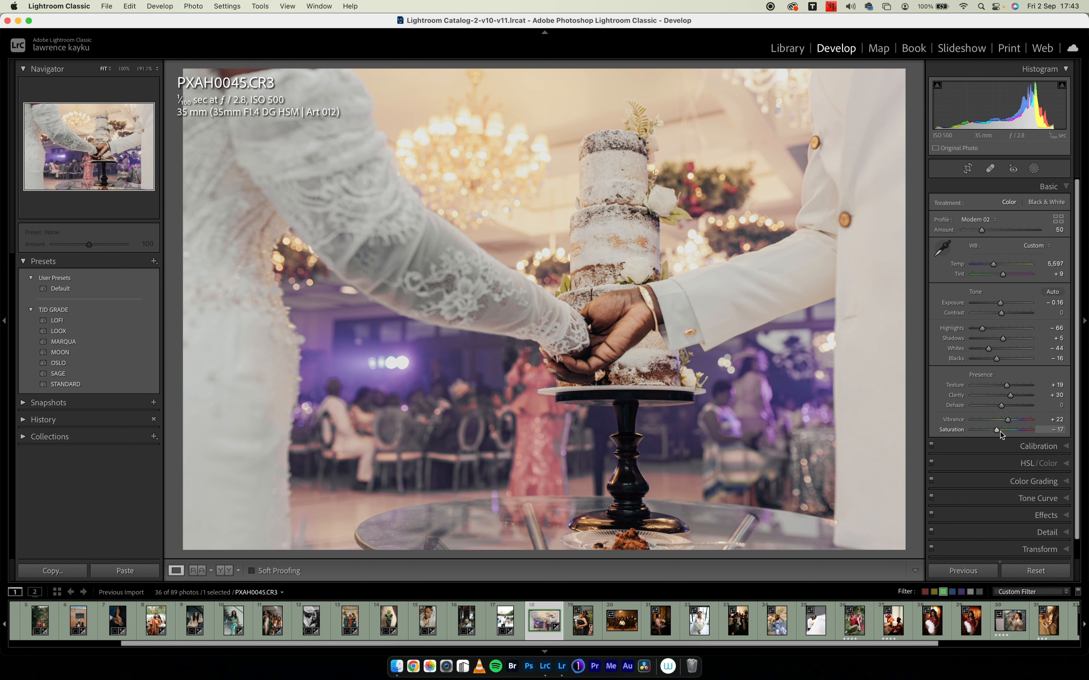
# Set the HSL saturation of Purple to -12 and Magenta to -5, and compare the photo before and after.
pyautogui.click(993, 463)
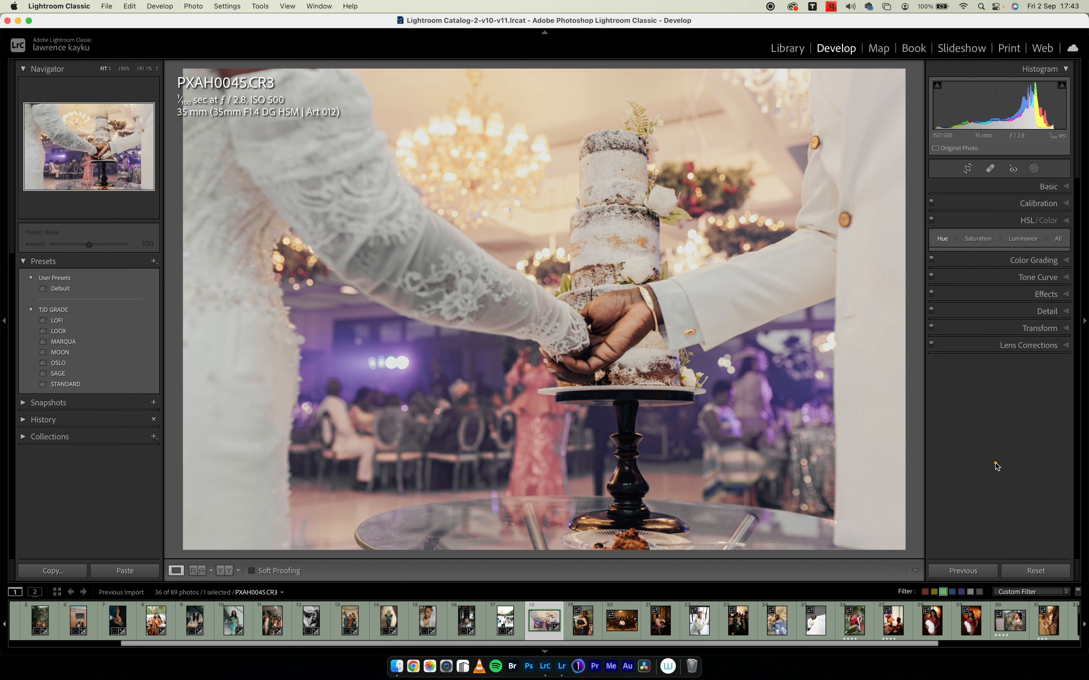
pyautogui.click(982, 239)
pyautogui.moveTo(985, 328)
pyautogui.mouseDown()
pyautogui.moveTo(1007, 329)
pyautogui.moveTo(1003, 337)
pyautogui.mouseUp()
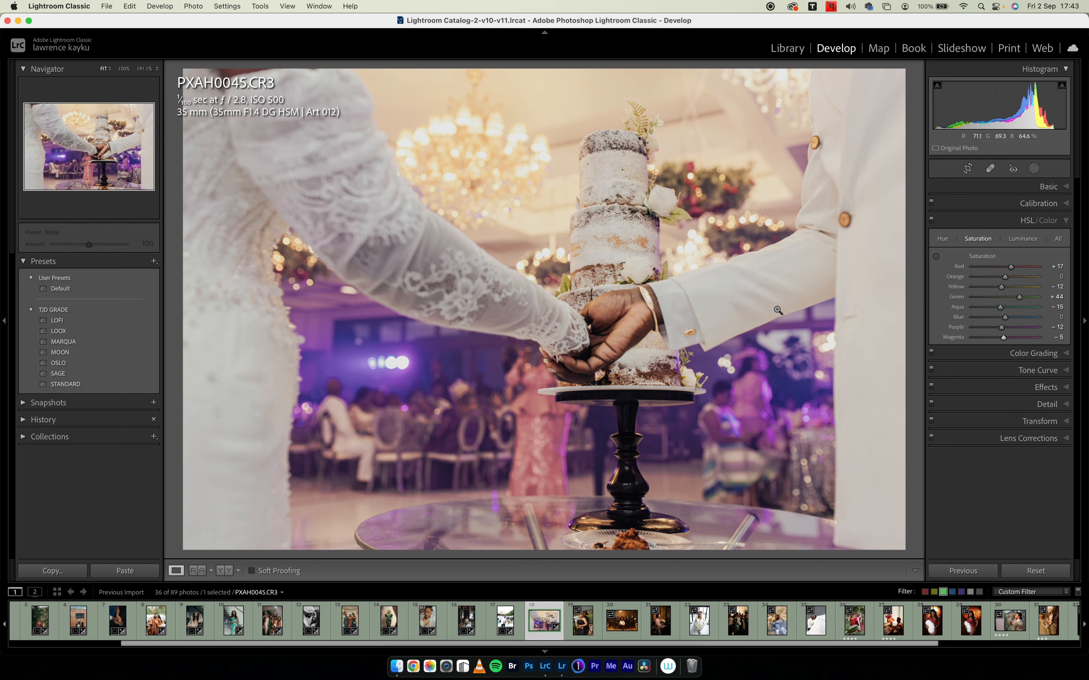
pyautogui.press('y')
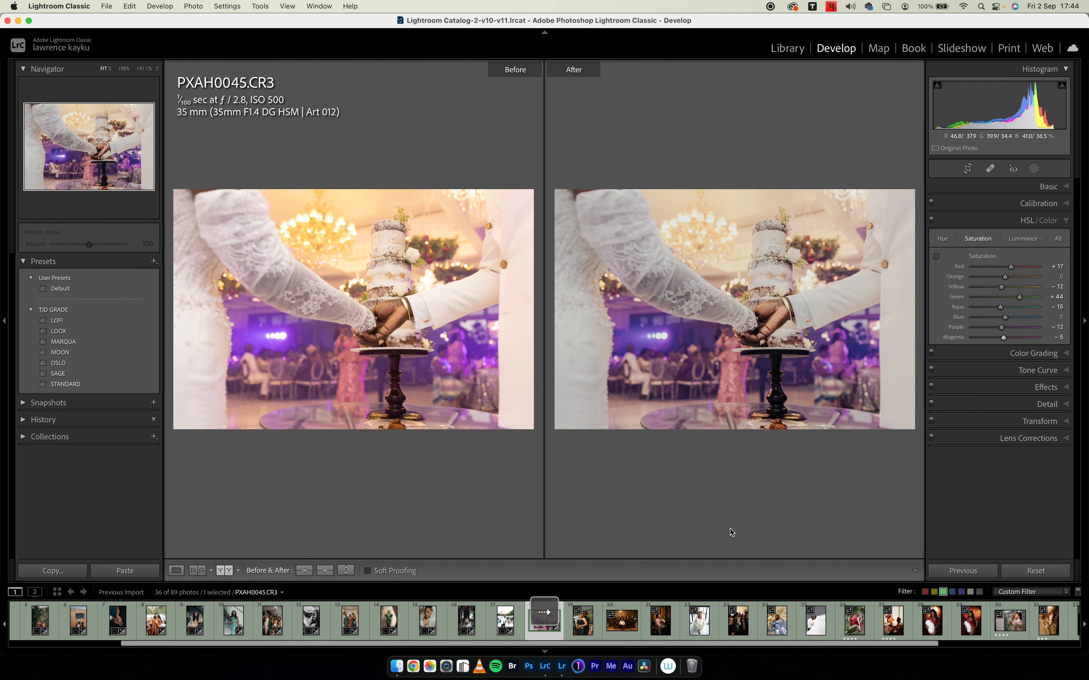
# Move on to the photo 486A1039.CR3 and apply the MARQUA preset.
pyautogui.press('Right')
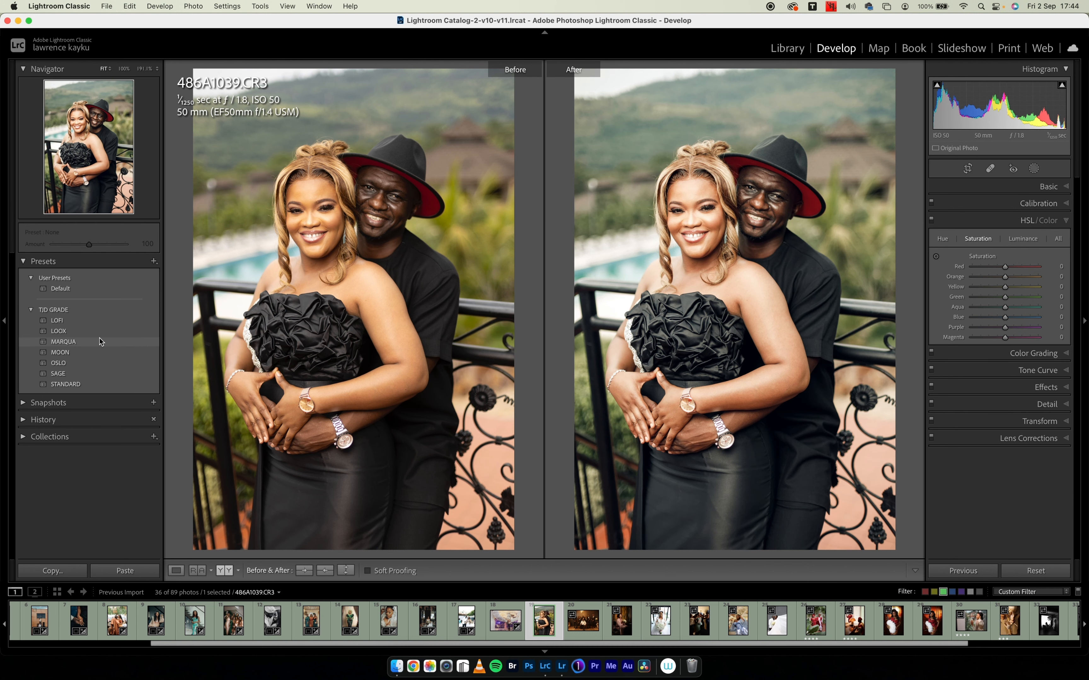
pyautogui.click(100, 339)
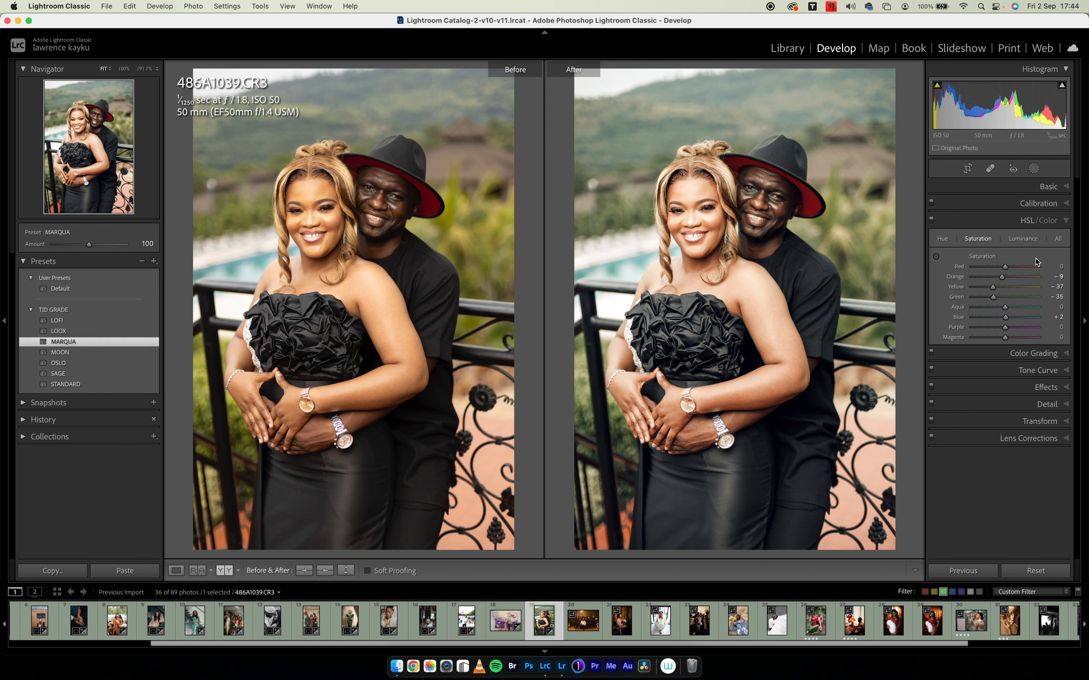
# Try raising the HSL luminance of Orange and reset it to its default.
pyautogui.click(1029, 239)
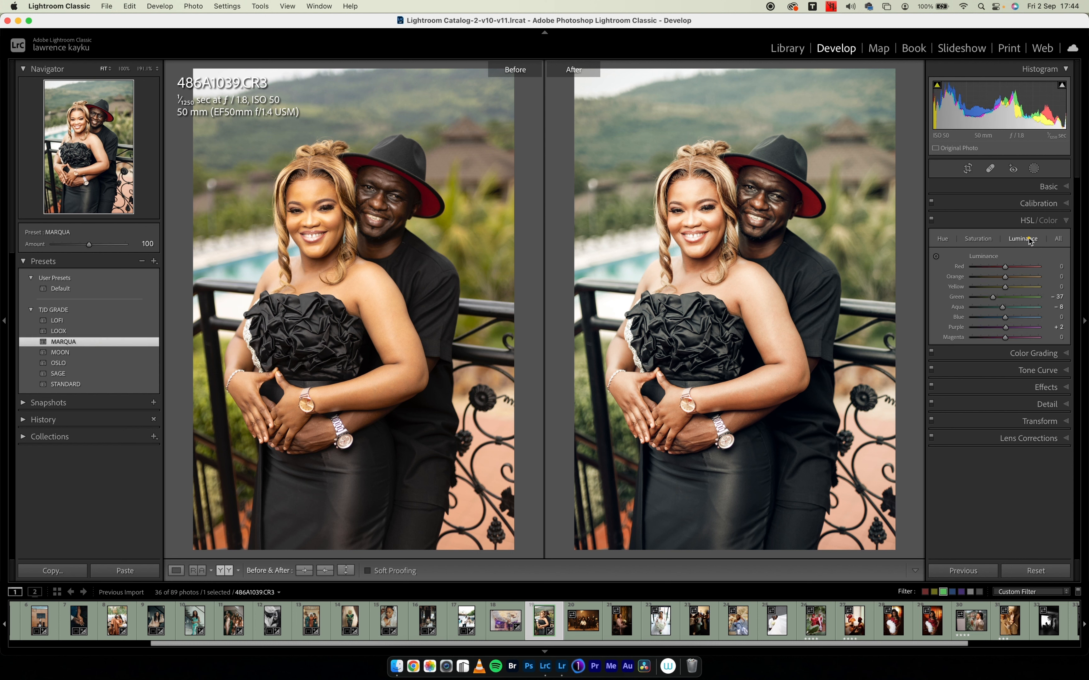
pyautogui.moveTo(1005, 282); pyautogui.dragTo(1008, 282)
pyautogui.doubleClick(1008, 283)
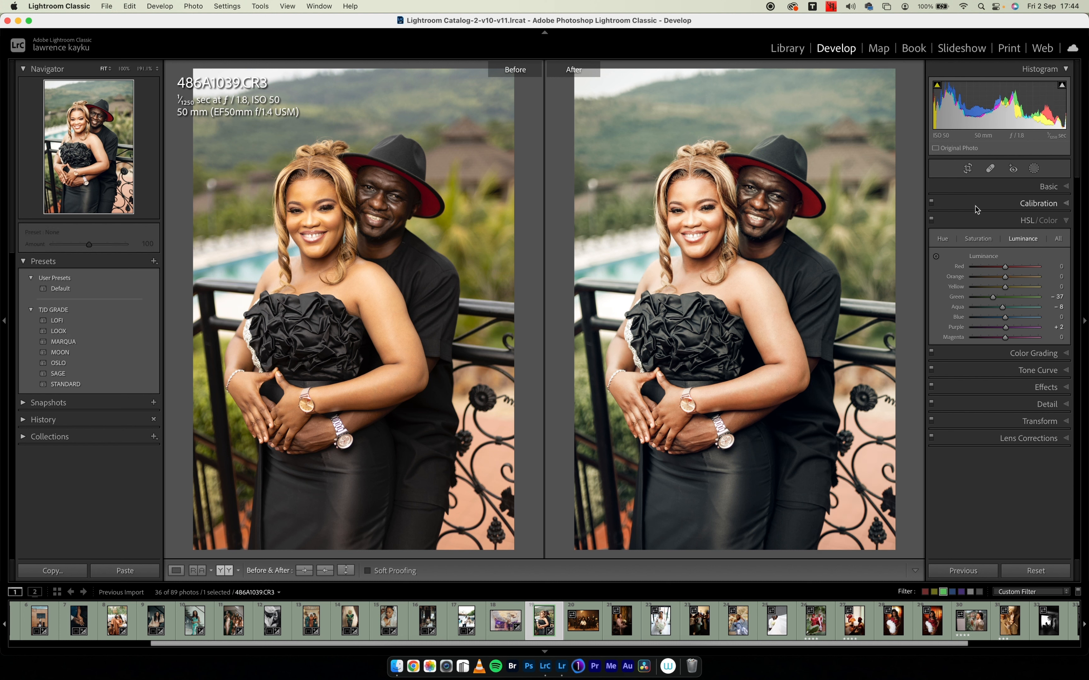
# Lower the exposure of 486A1039.CR3 to -0.25.
pyautogui.click(963, 189)
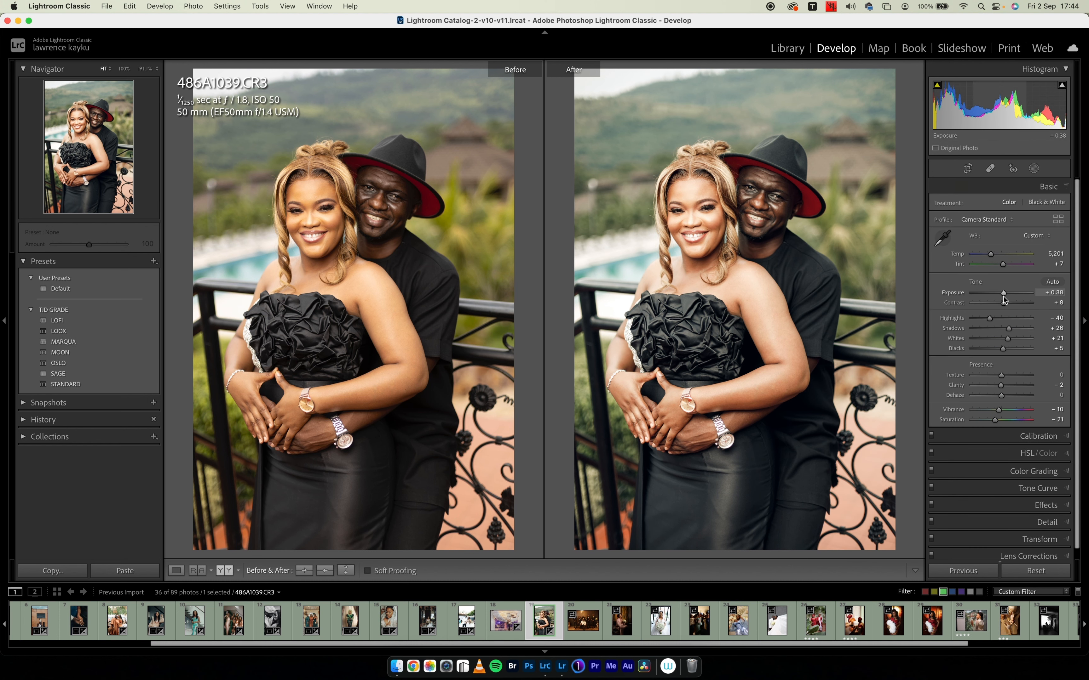
pyautogui.moveTo(1003, 299); pyautogui.dragTo(1001, 300)
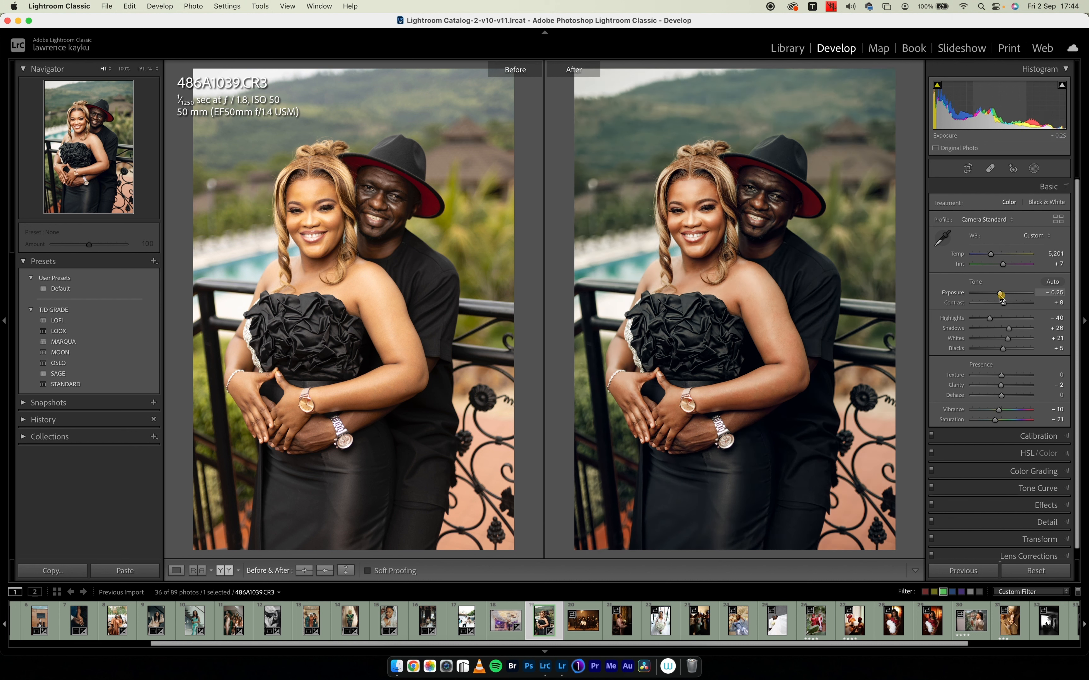
# Set the vibrance of 486A1039.CR3 to -15, its tint to -4 and its shadows to +39.
pyautogui.moveTo(1000, 413); pyautogui.dragTo(999, 414)
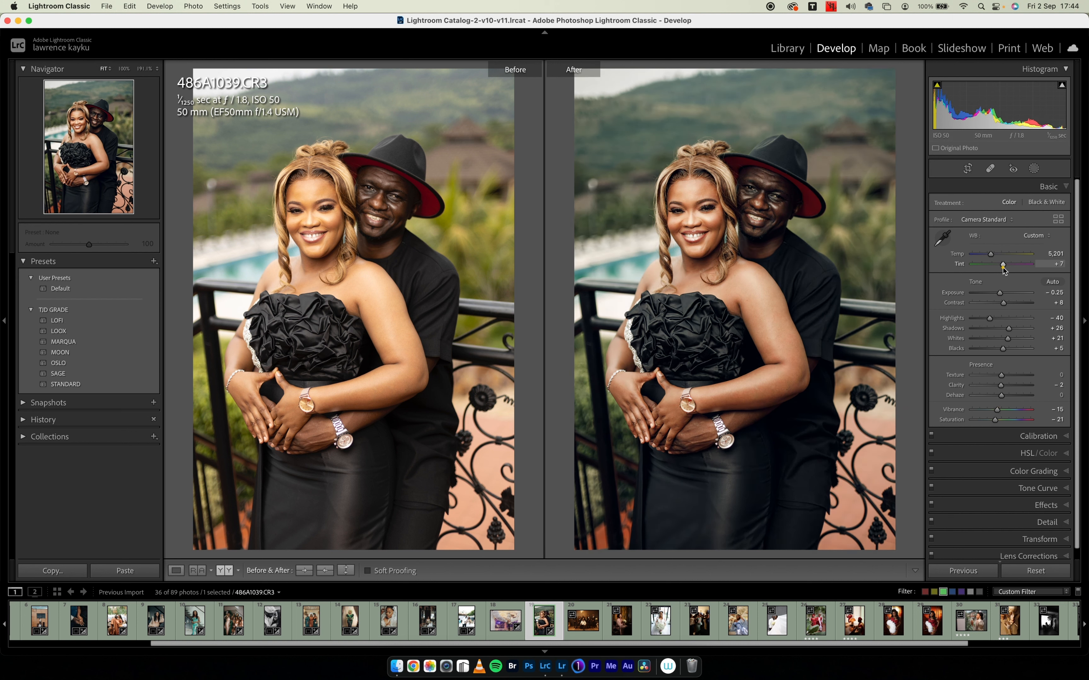
pyautogui.moveTo(1003, 266); pyautogui.dragTo(1002, 270)
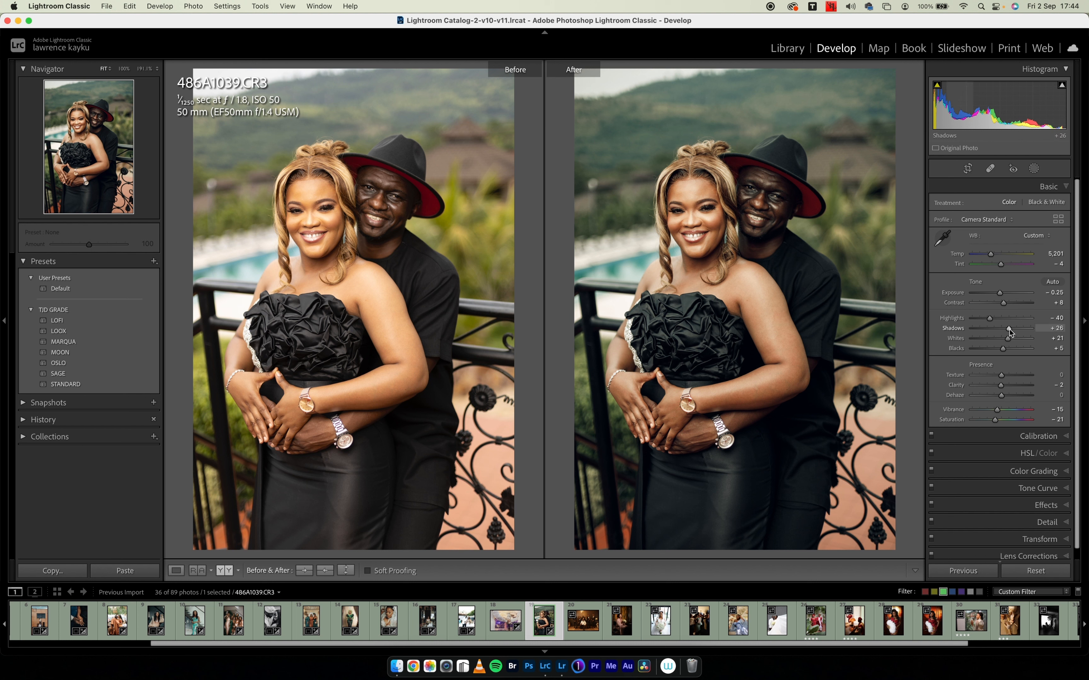
pyautogui.moveTo(1009, 328); pyautogui.dragTo(1011, 329)
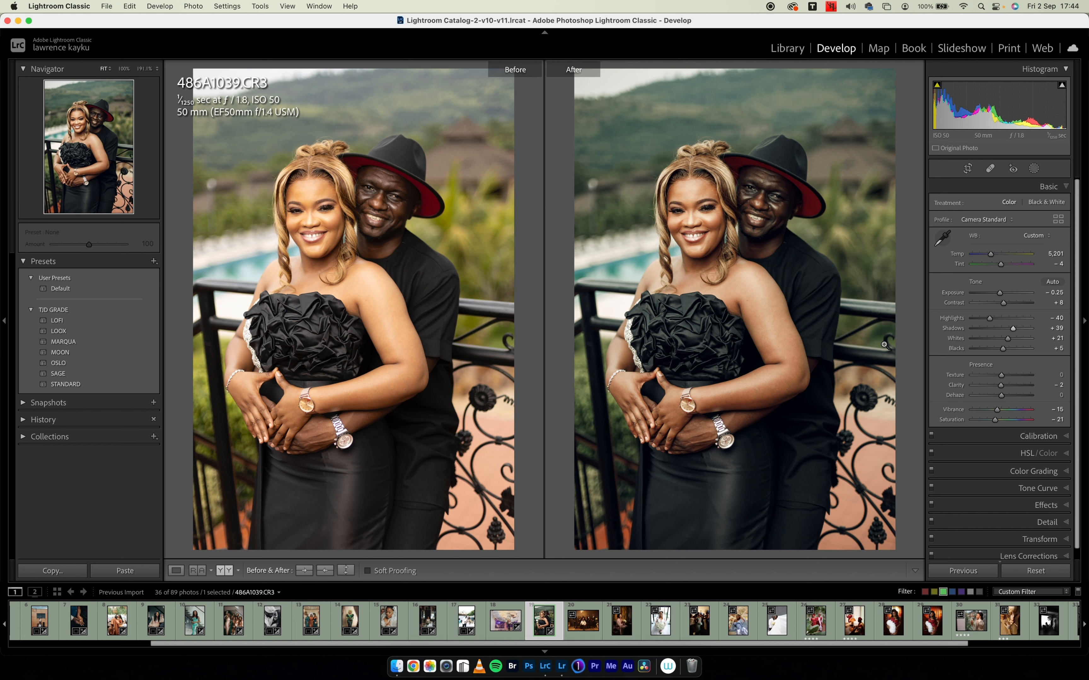
# Move on to the photo 6O3A7757.CR3, apply the SAGE preset, and reset its highlights and exposure to their defaults.
pyautogui.press('Right')
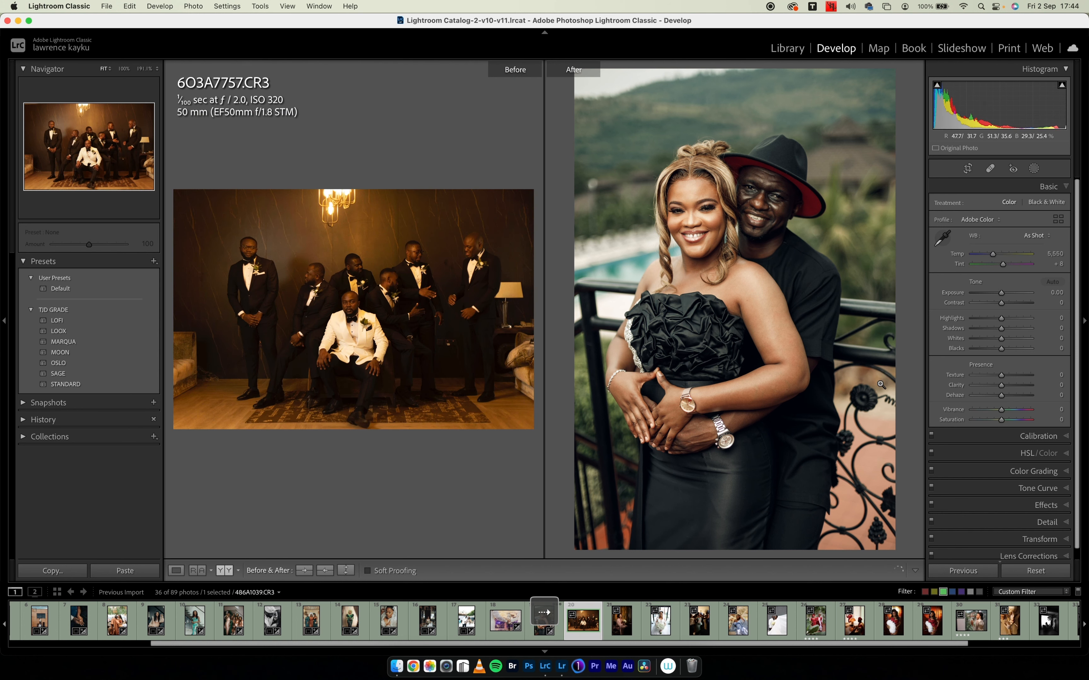
pyautogui.click(82, 375)
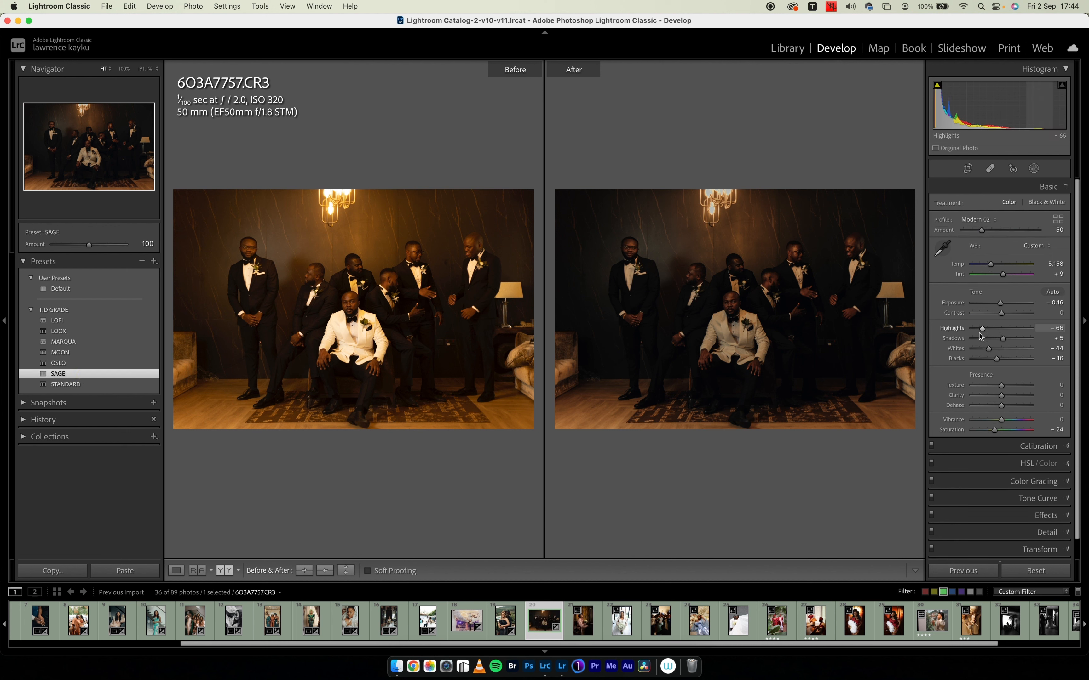
pyautogui.doubleClick(983, 329)
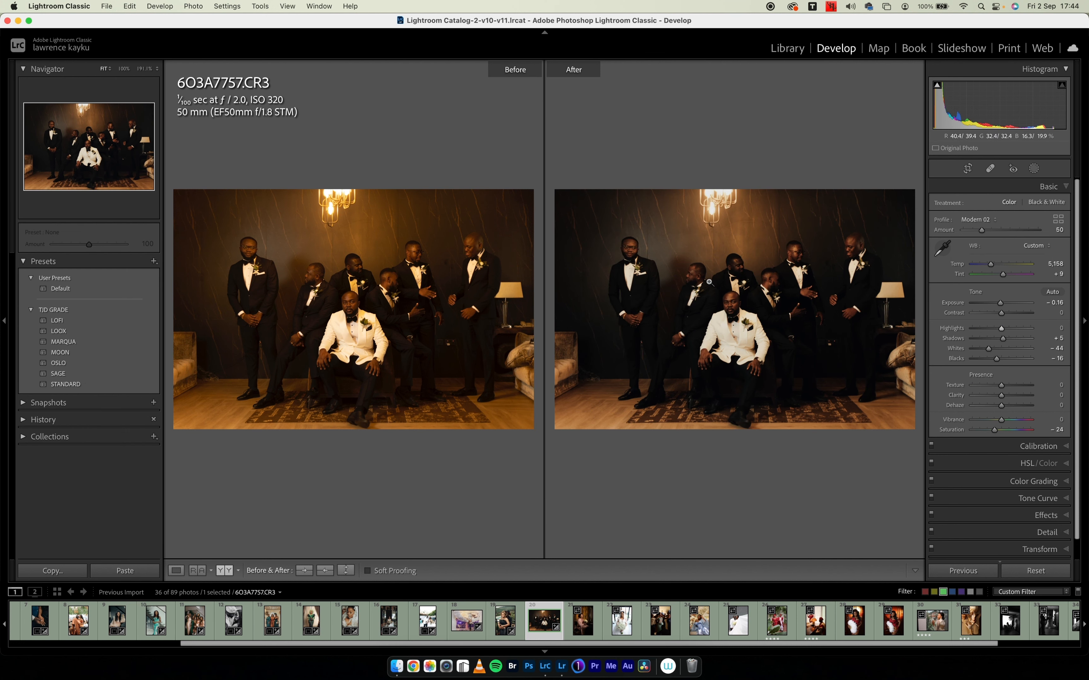
pyautogui.doubleClick(1000, 306)
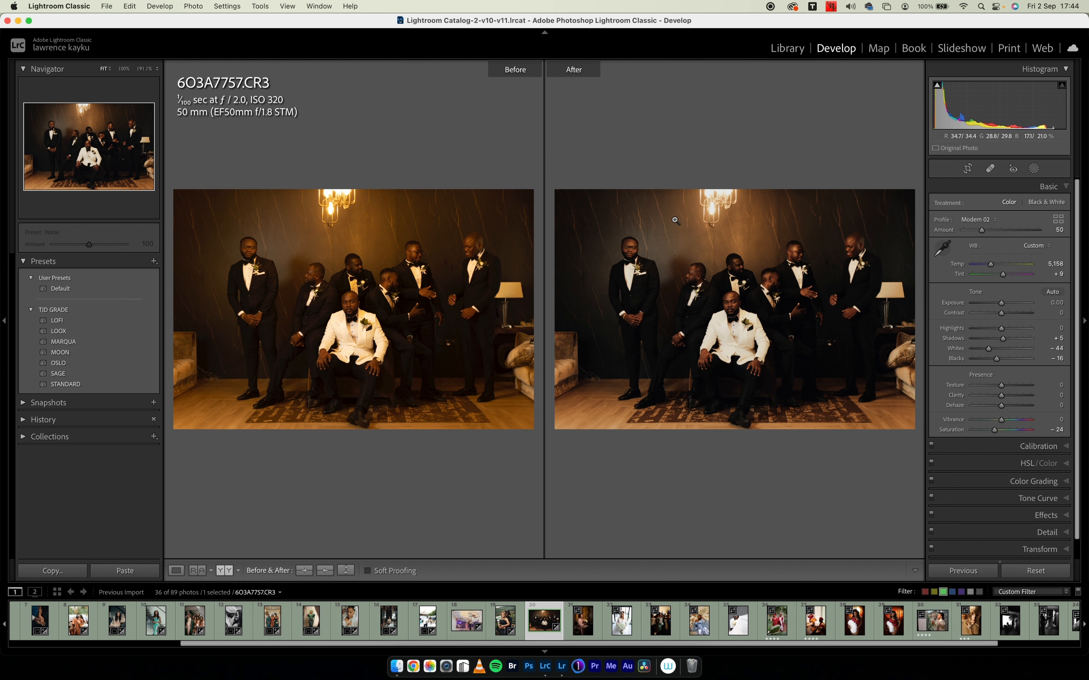
# Crop the group photo very slightly tighter, keeping its original aspect ratio.
pyautogui.click(967, 168)
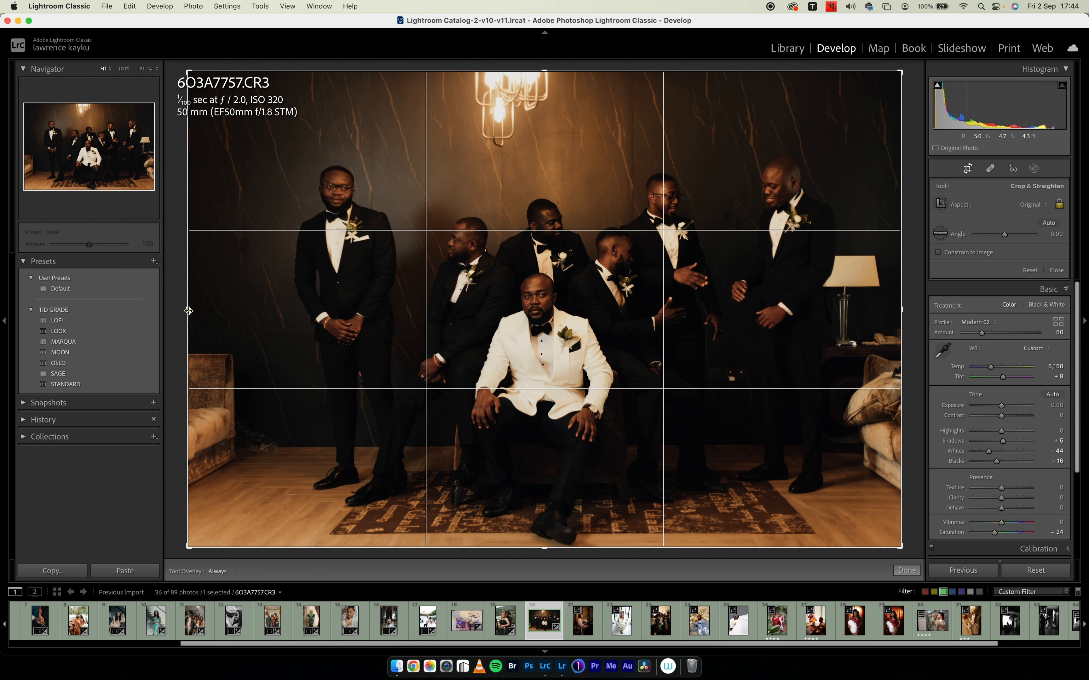
pyautogui.moveTo(188, 312); pyautogui.dragTo(189, 313)
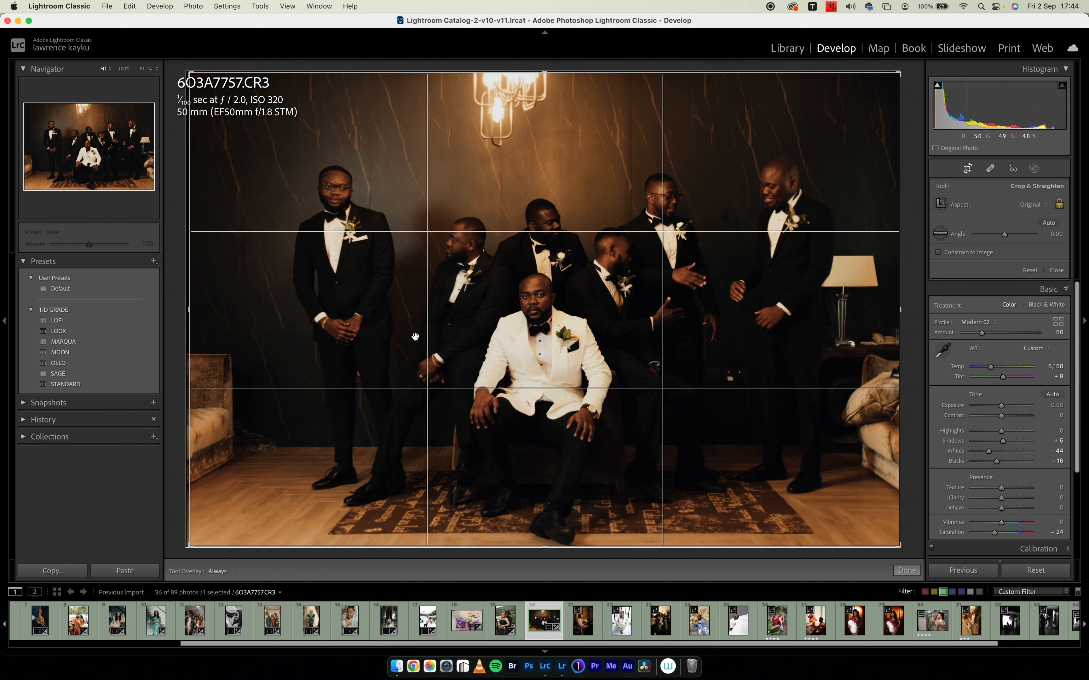
pyautogui.press('Return')
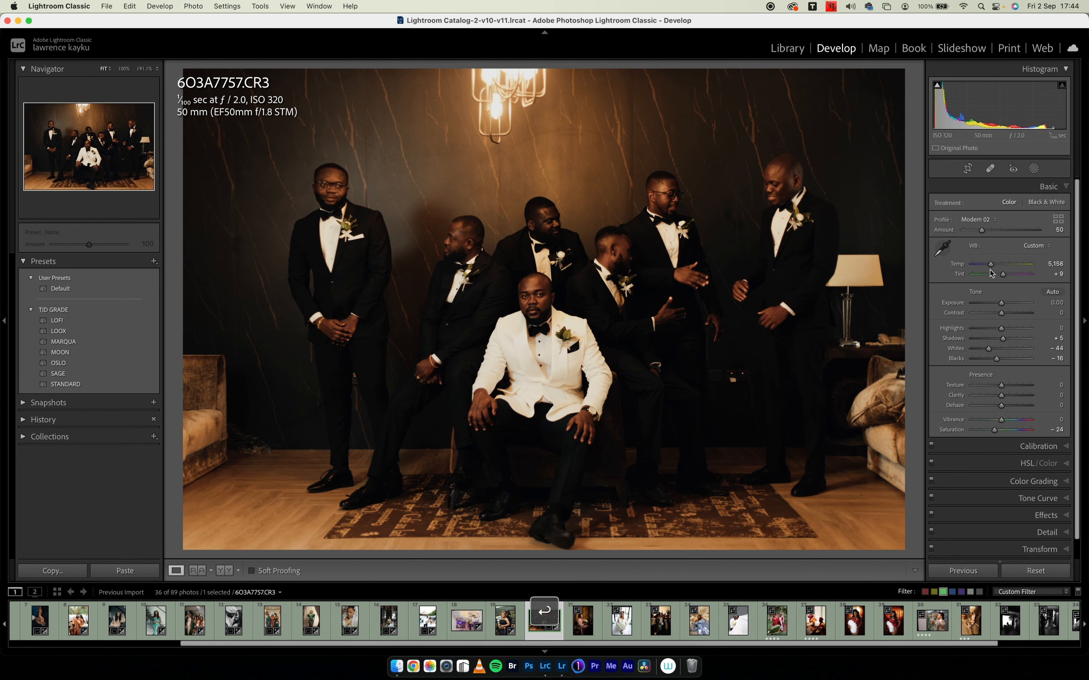
# In the before/after view, set the group photo's exposure to +0.65 and shadows to +14, and lower the temperature to about 3,653.
pyautogui.press('y')
pyautogui.moveTo(992, 265); pyautogui.dragTo(1007, 343)
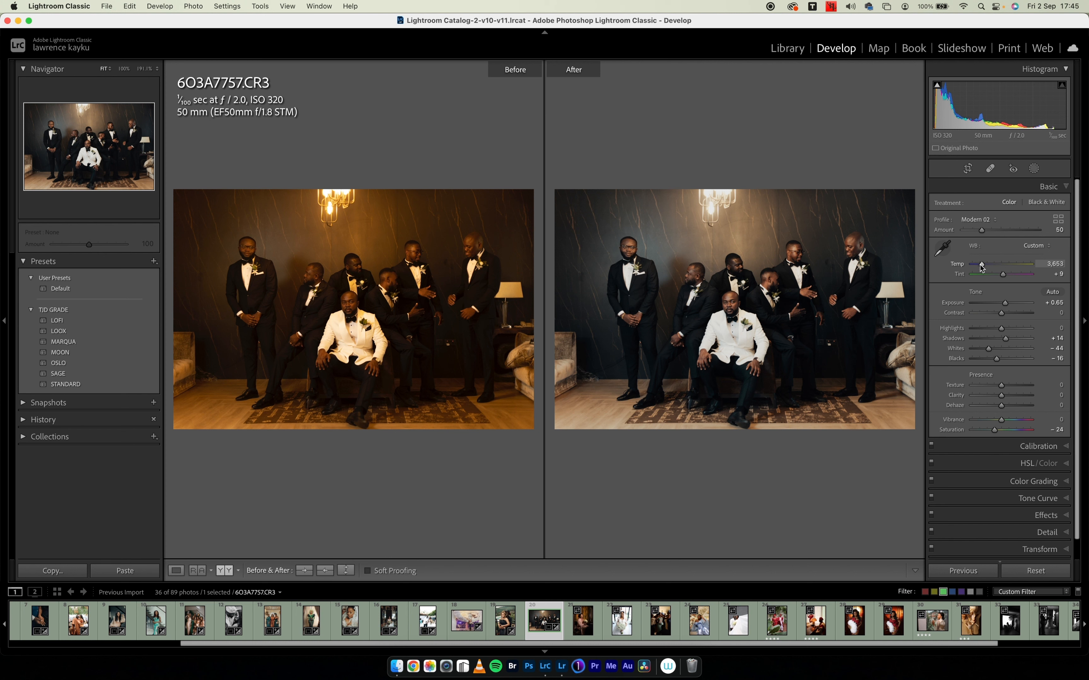
pyautogui.moveTo(983, 268); pyautogui.dragTo(1004, 281)
# Set the HSL saturation of Yellow to -60 for the group photo.
pyautogui.click(979, 463)
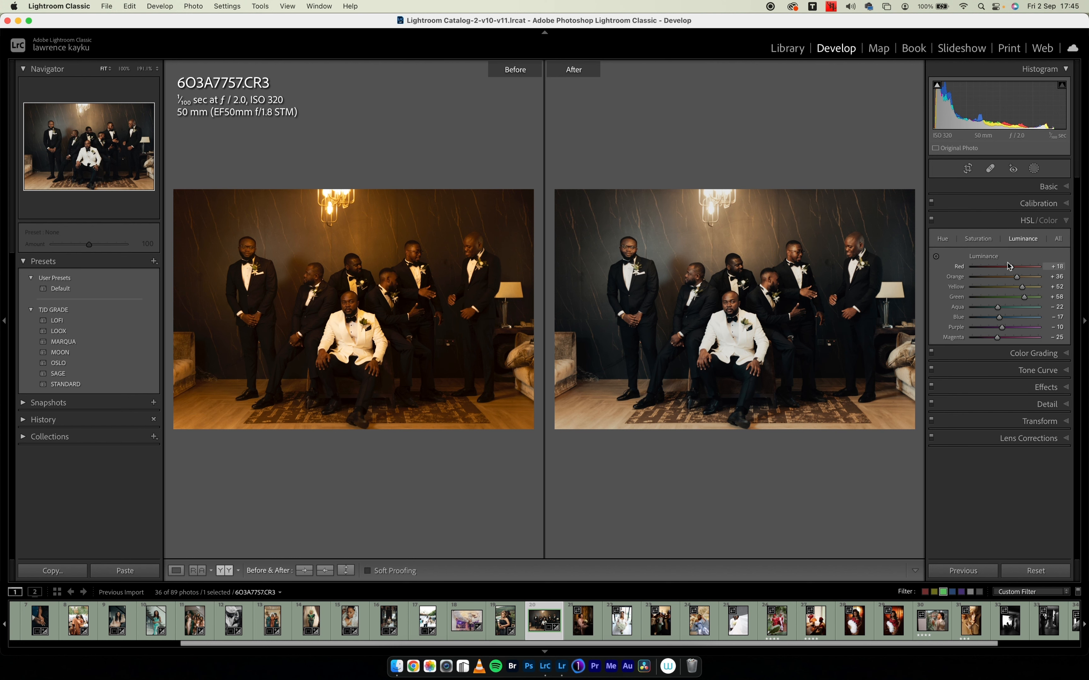
pyautogui.click(982, 240)
pyautogui.moveTo(1000, 288); pyautogui.dragTo(985, 291)
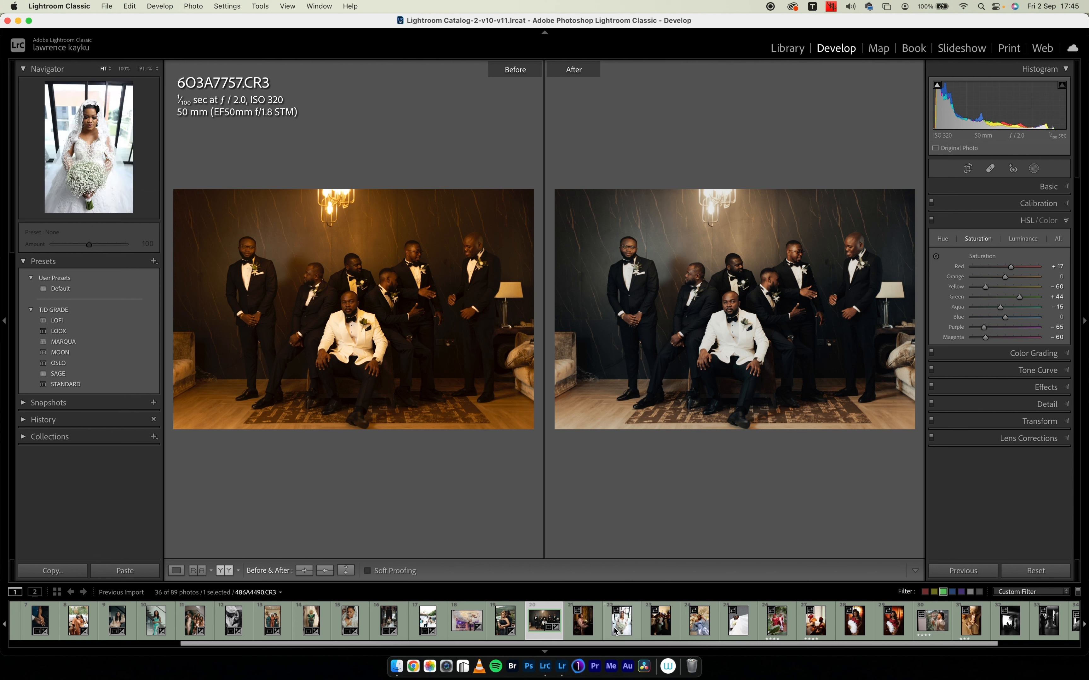
# Move on to the photo 2G2A0305.CR3 of the seated bride and apply the OSLO preset.
pyautogui.click(585, 624)
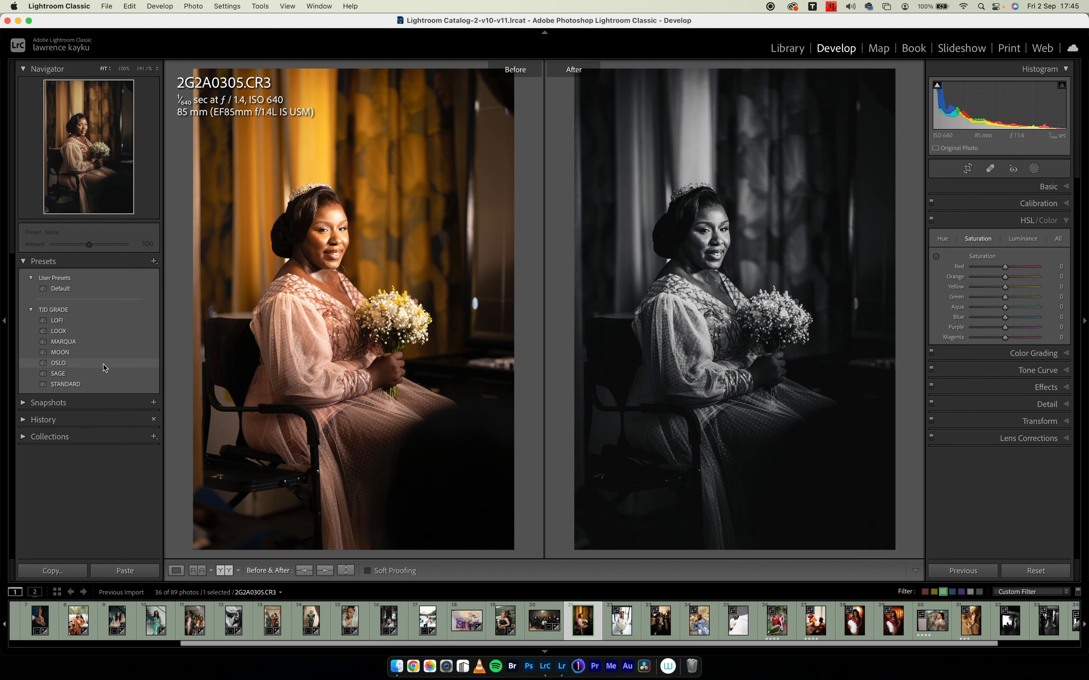
pyautogui.click(103, 364)
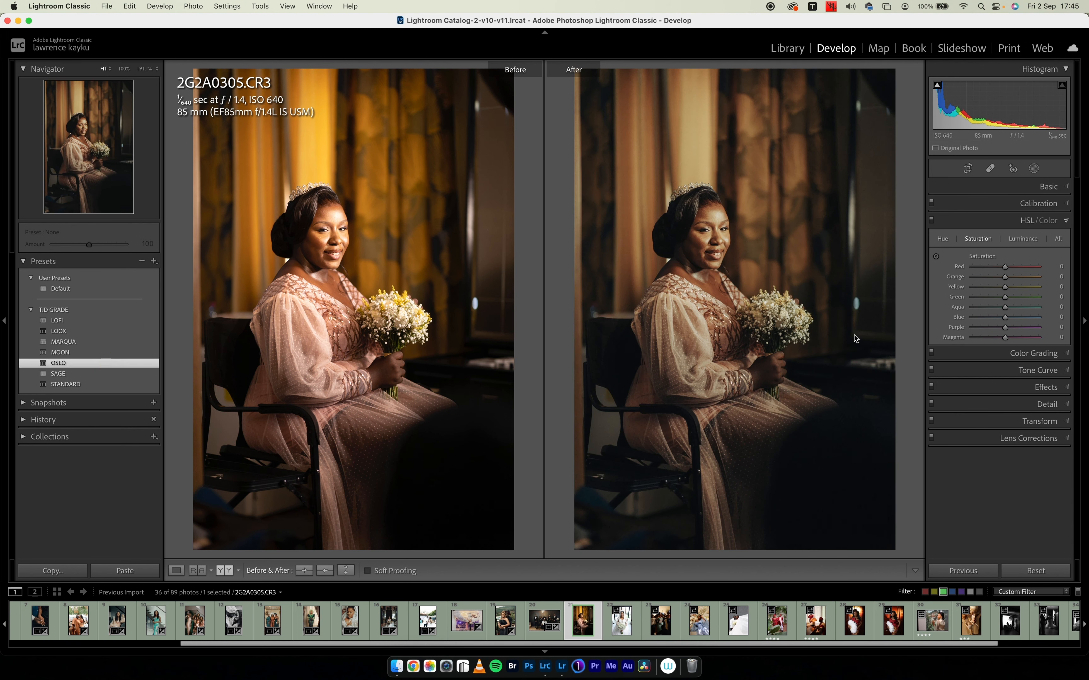
# Crop the seated bride's photo tighter with a 16 x 9 aspect ratio, trimming the dark area beside the bouquet.
pyautogui.click(970, 169)
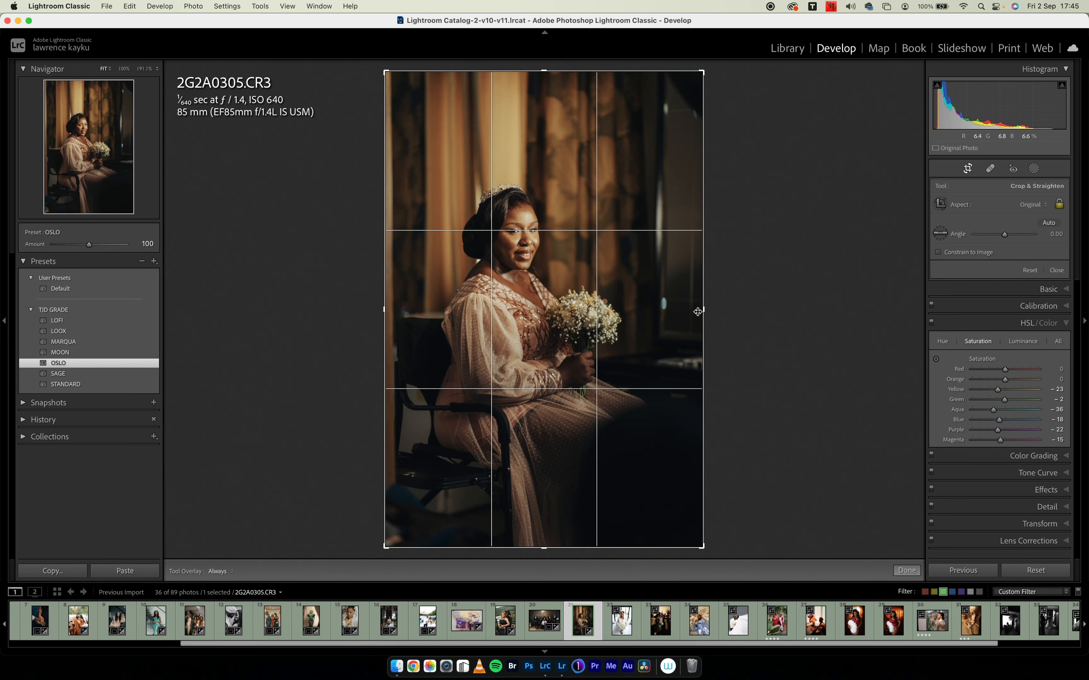
pyautogui.moveTo(704, 309); pyautogui.dragTo(683, 308)
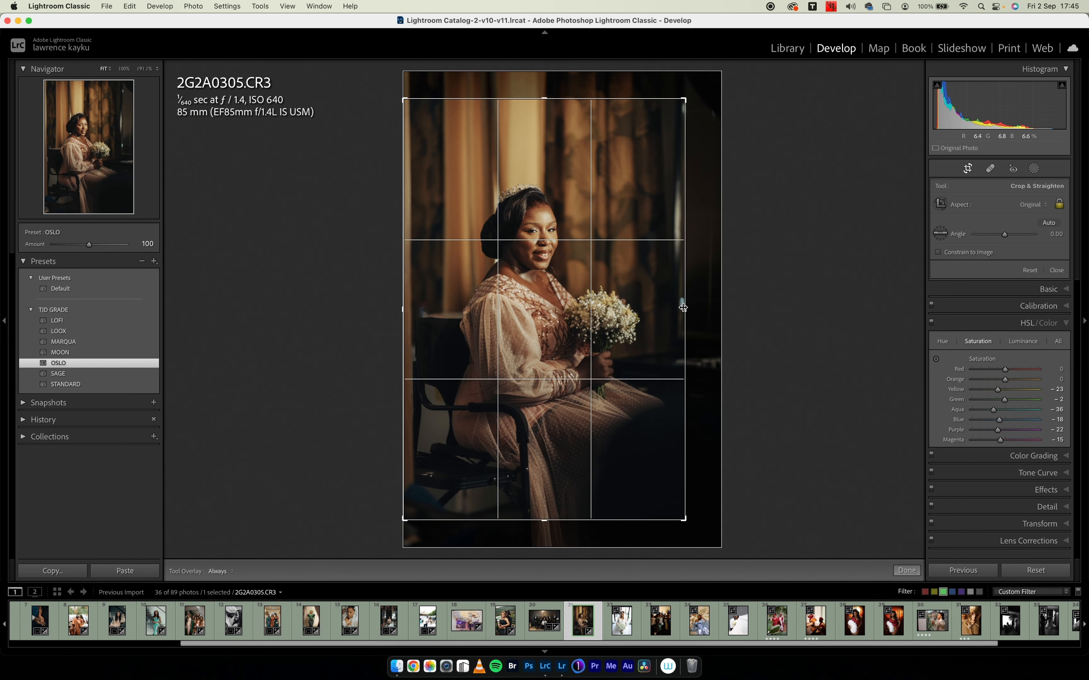
pyautogui.click(1046, 208)
pyautogui.click(1013, 310)
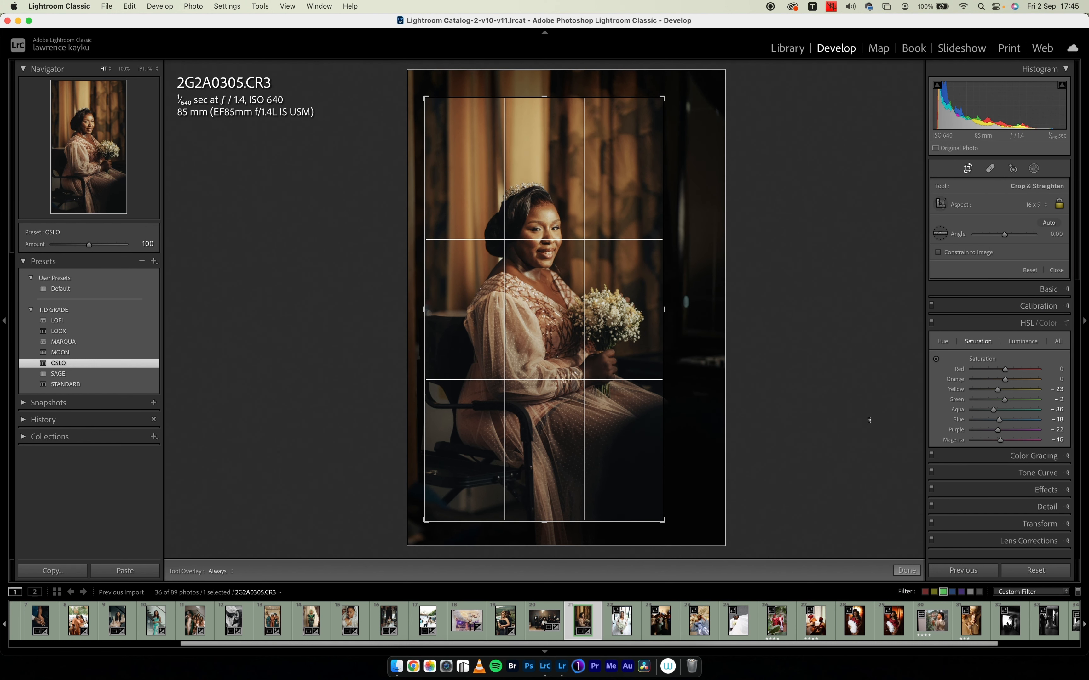
pyautogui.click(917, 571)
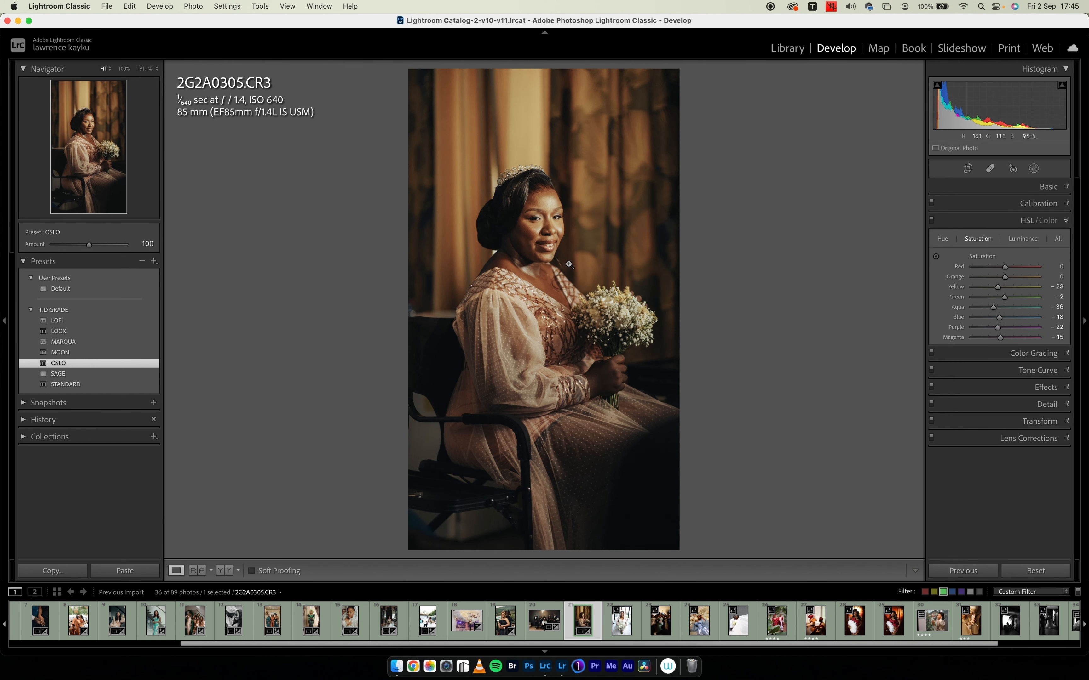
# Draw a radial gradient mask over the seated bride's face and set its highlights to -16.
pyautogui.click(999, 219)
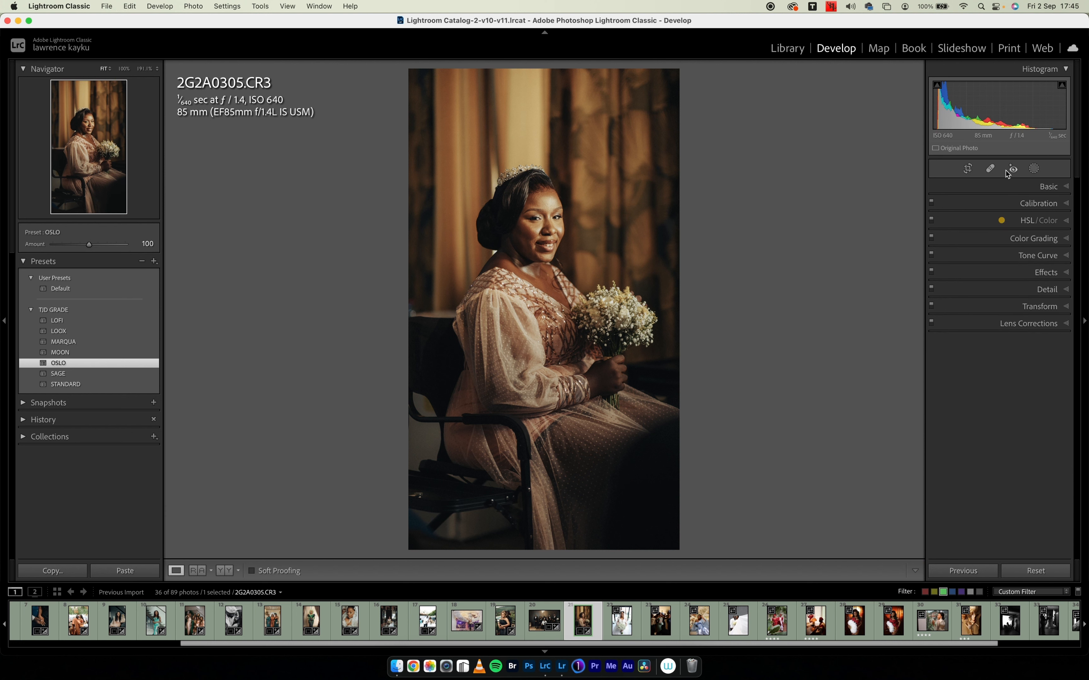
pyautogui.click(1033, 169)
pyautogui.click(949, 262)
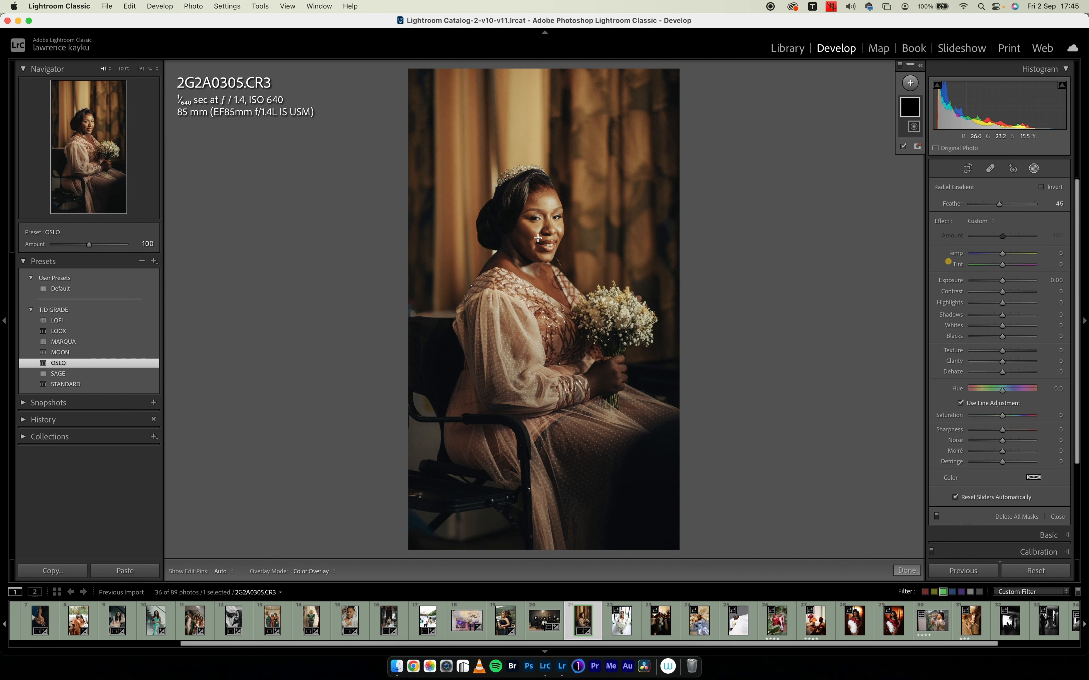
pyautogui.moveTo(542, 203)
pyautogui.mouseDown()
pyautogui.moveTo(559, 243)
pyautogui.moveTo(543, 219)
pyautogui.mouseUp()
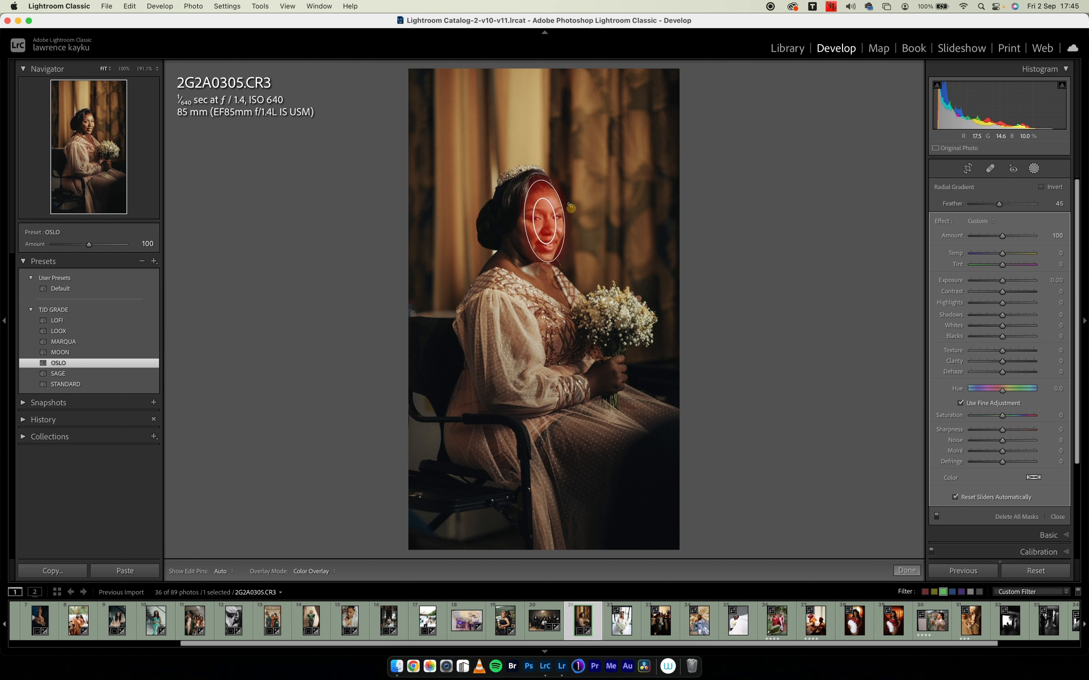
pyautogui.click(993, 302)
pyautogui.moveTo(993, 304); pyautogui.dragTo(995, 303)
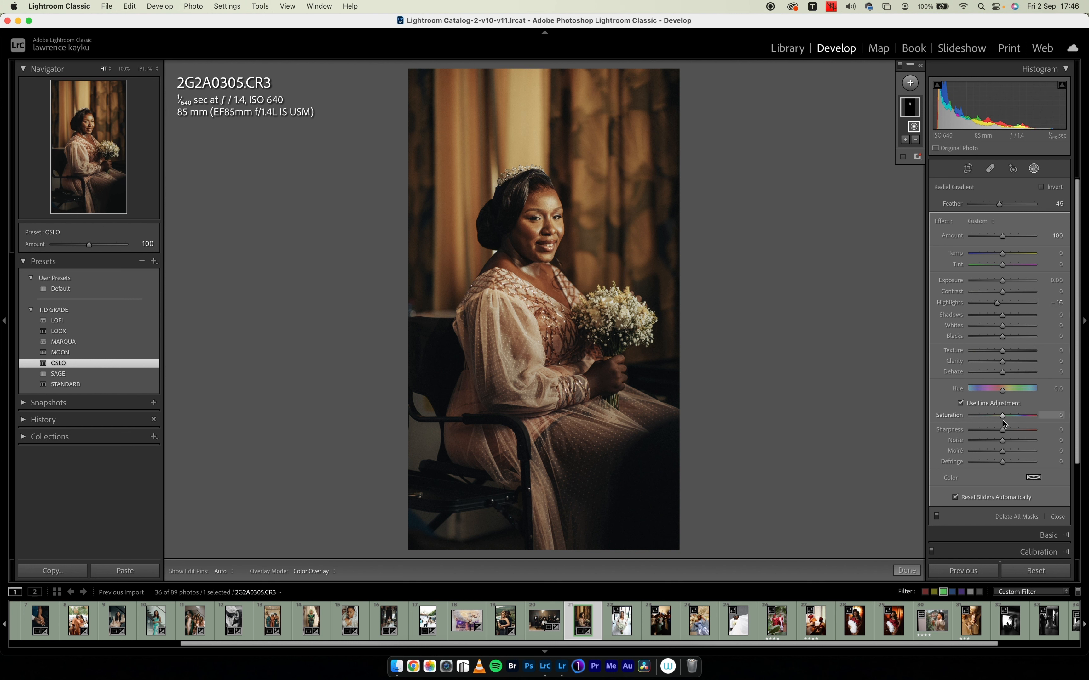
# Set the face mask's saturation to -8, shift its hue slightly below zero, and finish masking.
pyautogui.moveTo(1003, 417); pyautogui.dragTo(1001, 418)
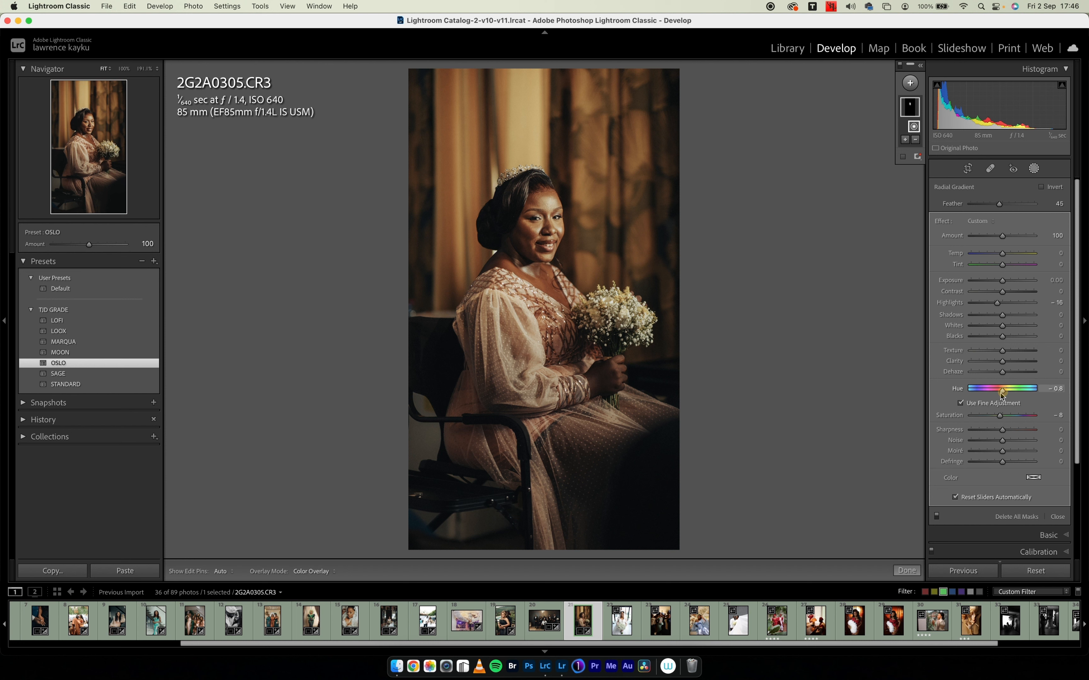
pyautogui.moveTo(1001, 393); pyautogui.dragTo(998, 392)
pyautogui.click(907, 571)
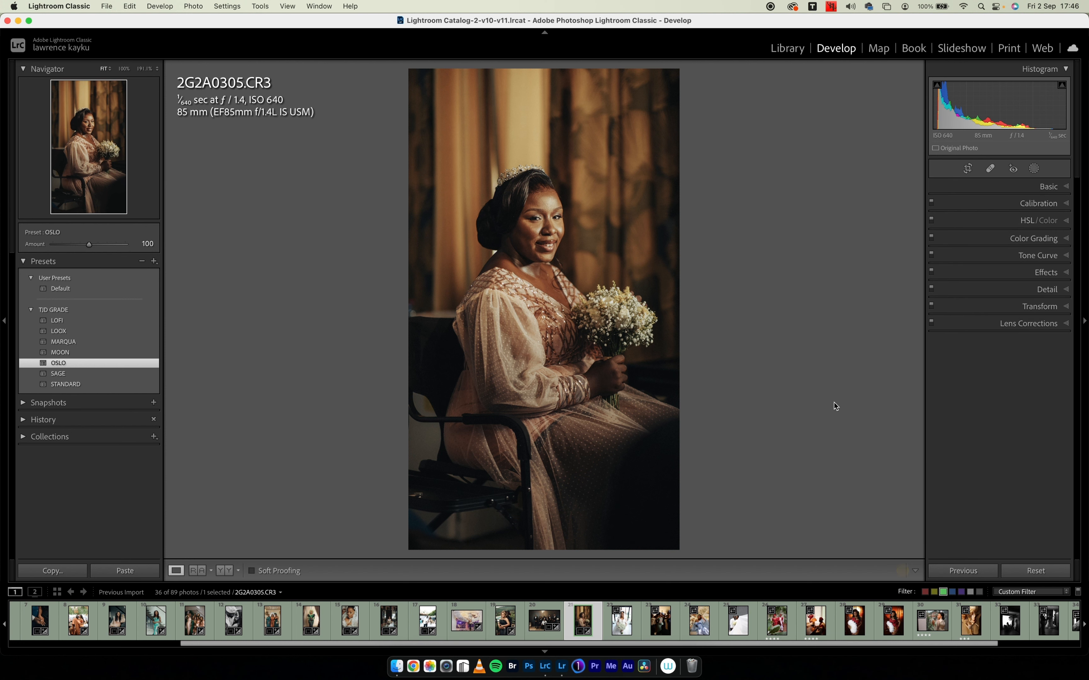
# Move on to the photo 486A4490.CR3 and apply the black-and-white MOON preset.
pyautogui.press('Right')
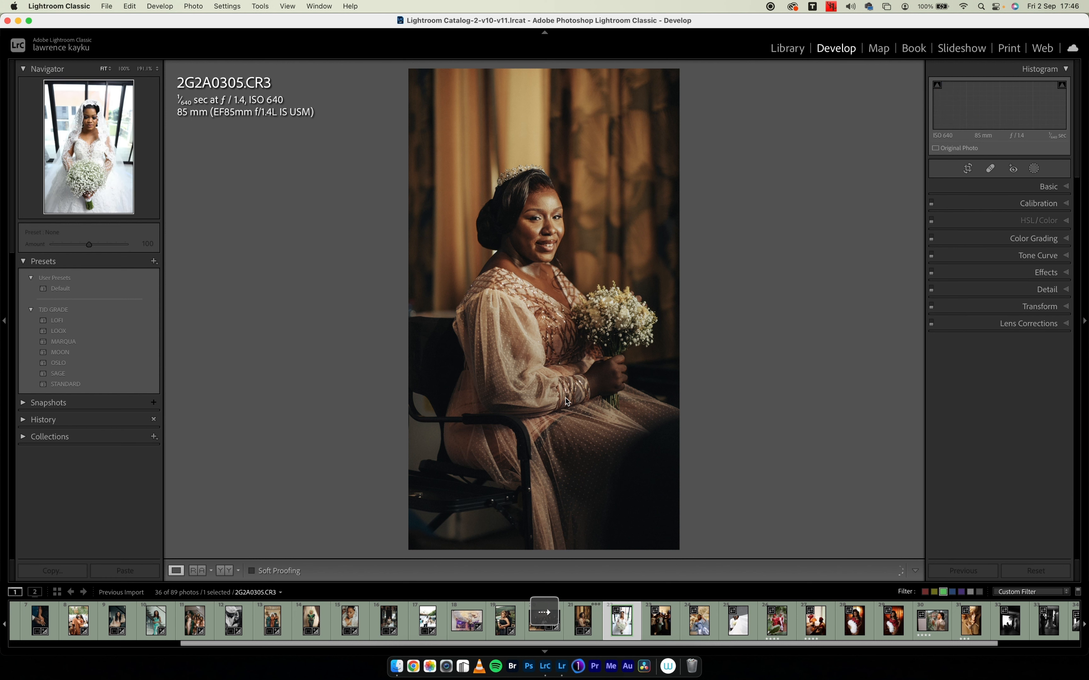
pyautogui.click(129, 351)
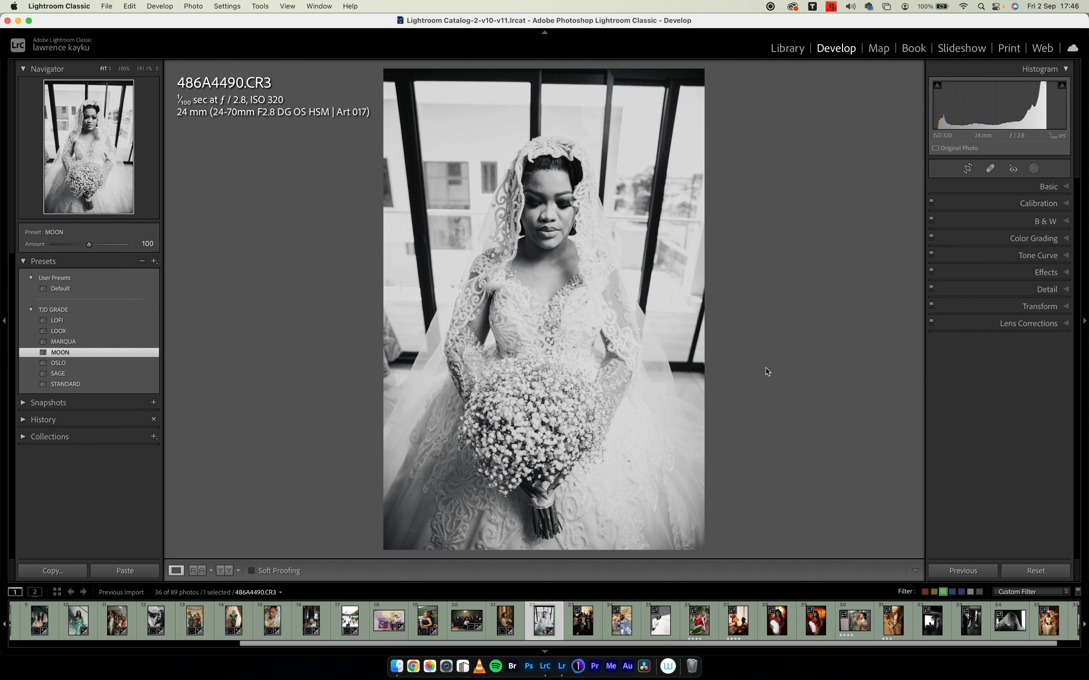
# Move on to the photo PIC-64.CR3, apply the OSLO preset and set its tint to +15.
pyautogui.press('Right')
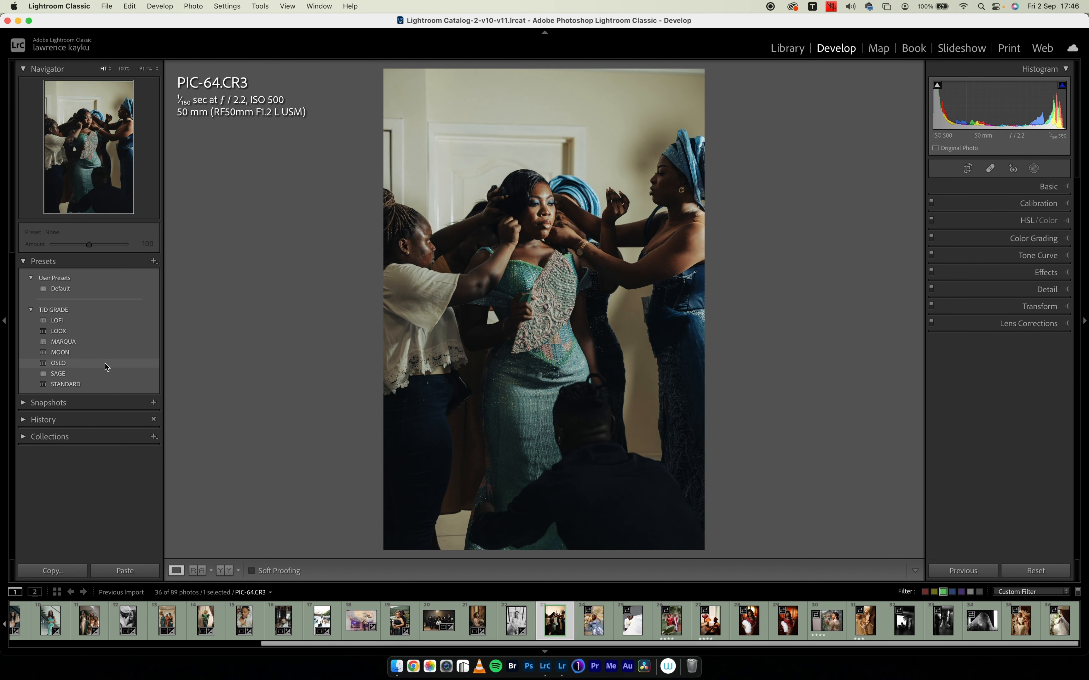
pyautogui.click(105, 364)
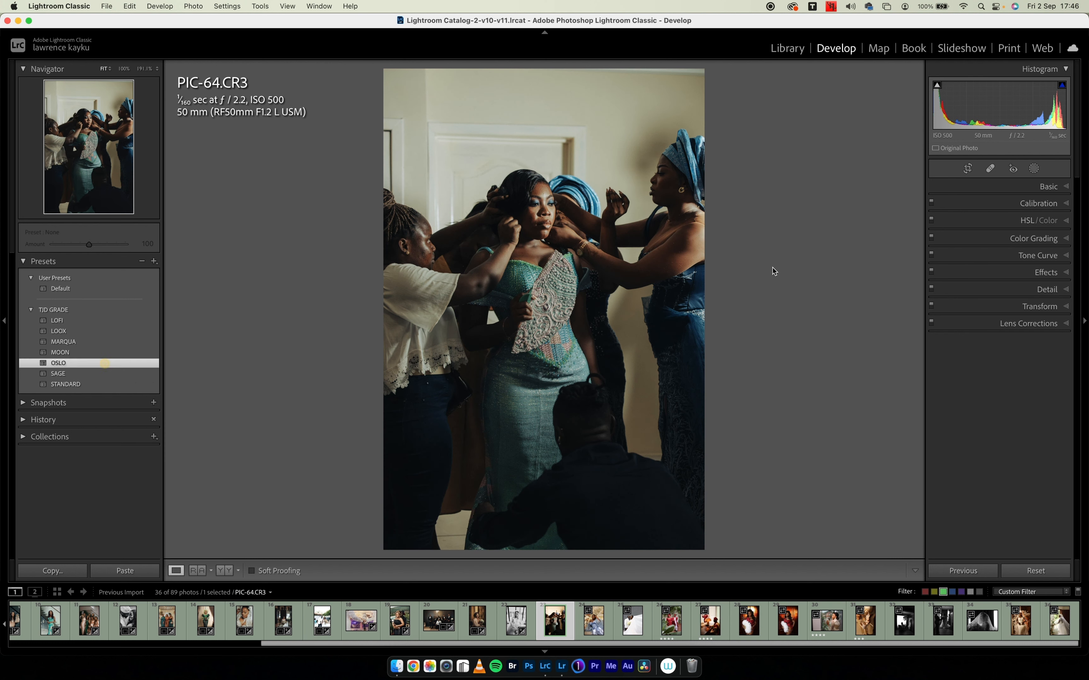
pyautogui.click(994, 186)
pyautogui.moveTo(1001, 275); pyautogui.dragTo(1004, 275)
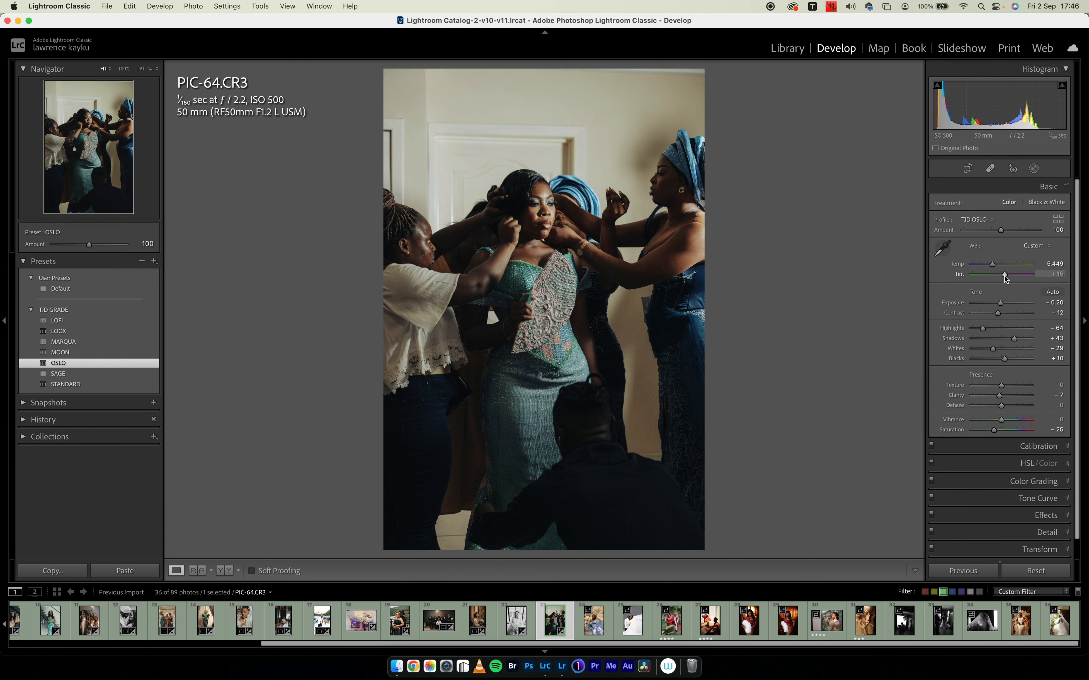
# Crop PIC-64.CR3 to a 16 x 9 aspect ratio and straighten it by an angle of 0.24.
pyautogui.click(967, 168)
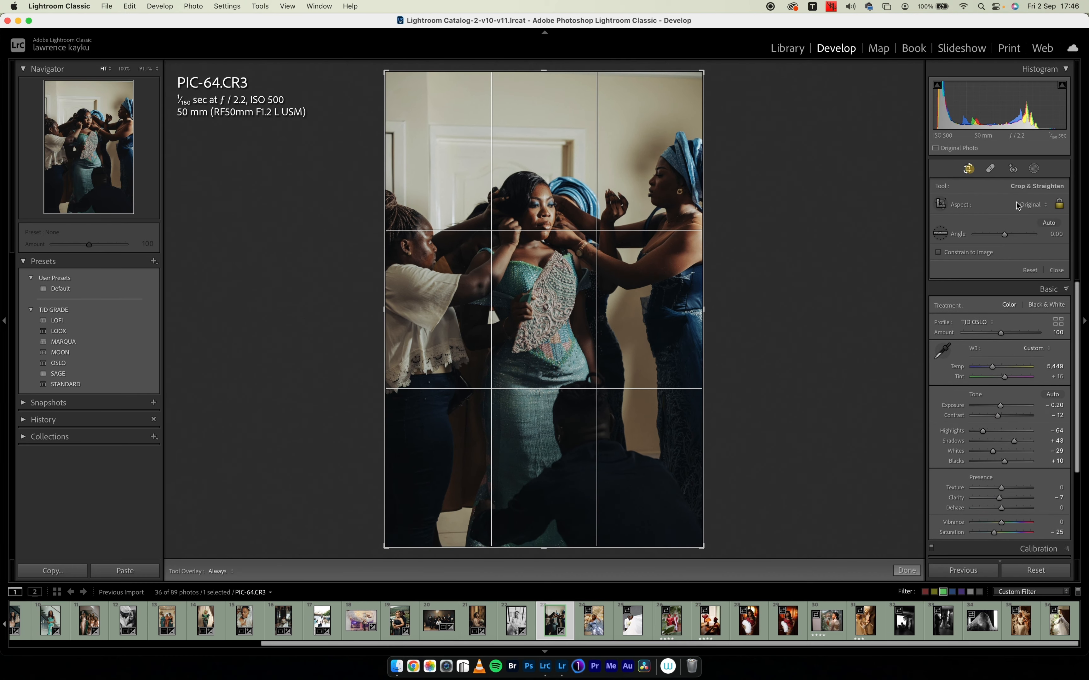
pyautogui.click(1018, 205)
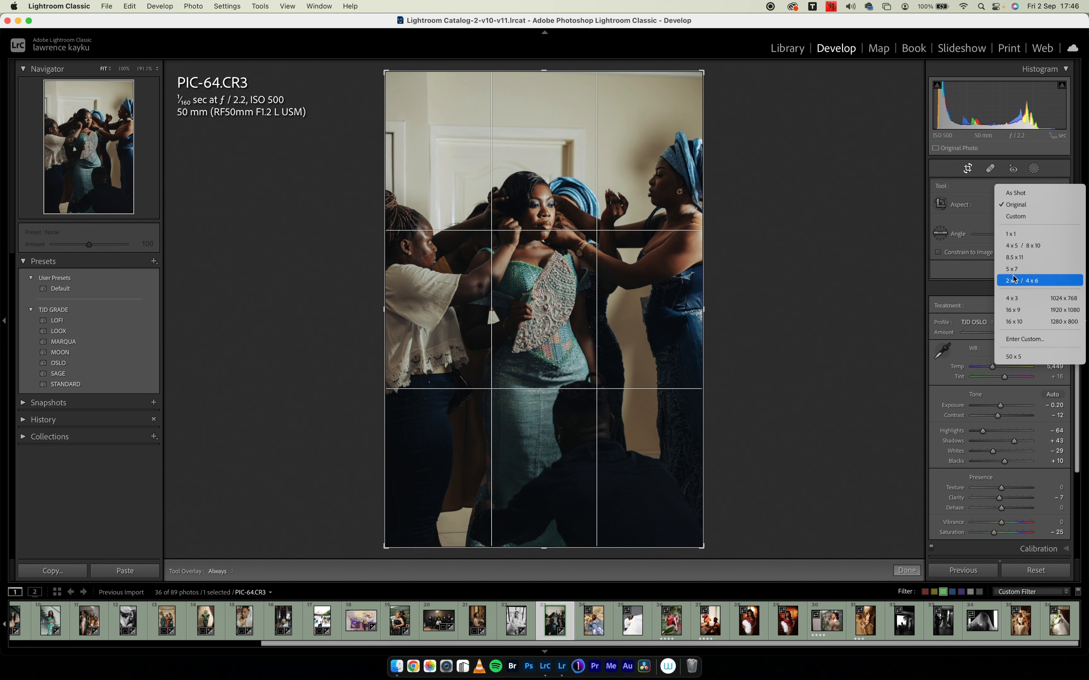
pyautogui.click(1013, 310)
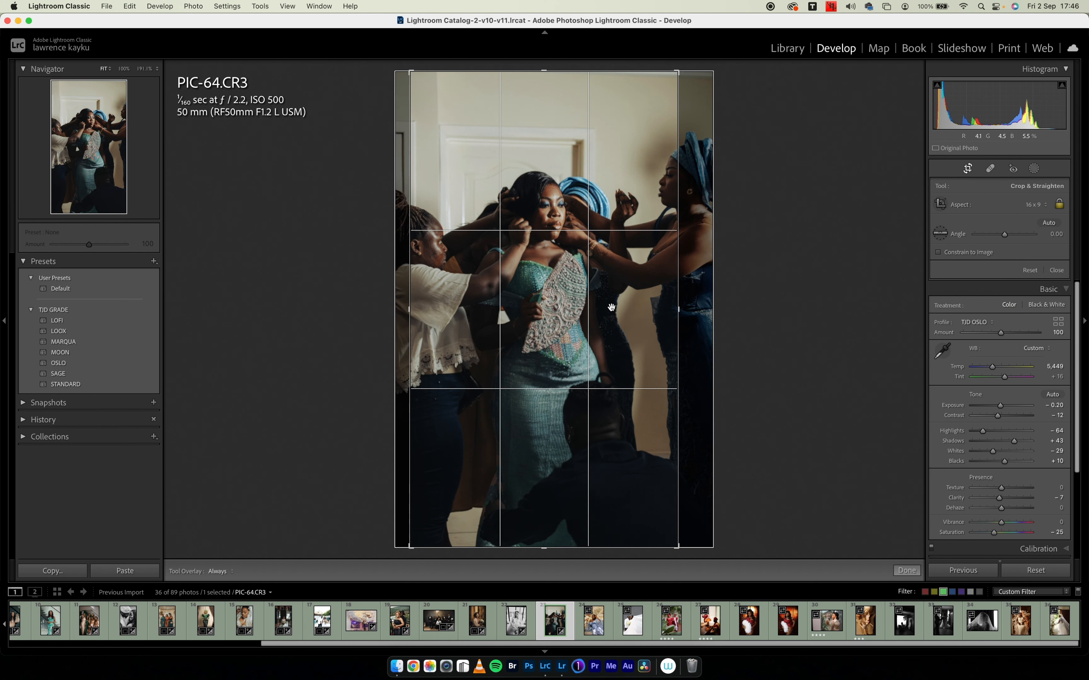
pyautogui.moveTo(775, 290); pyautogui.dragTo(777, 284)
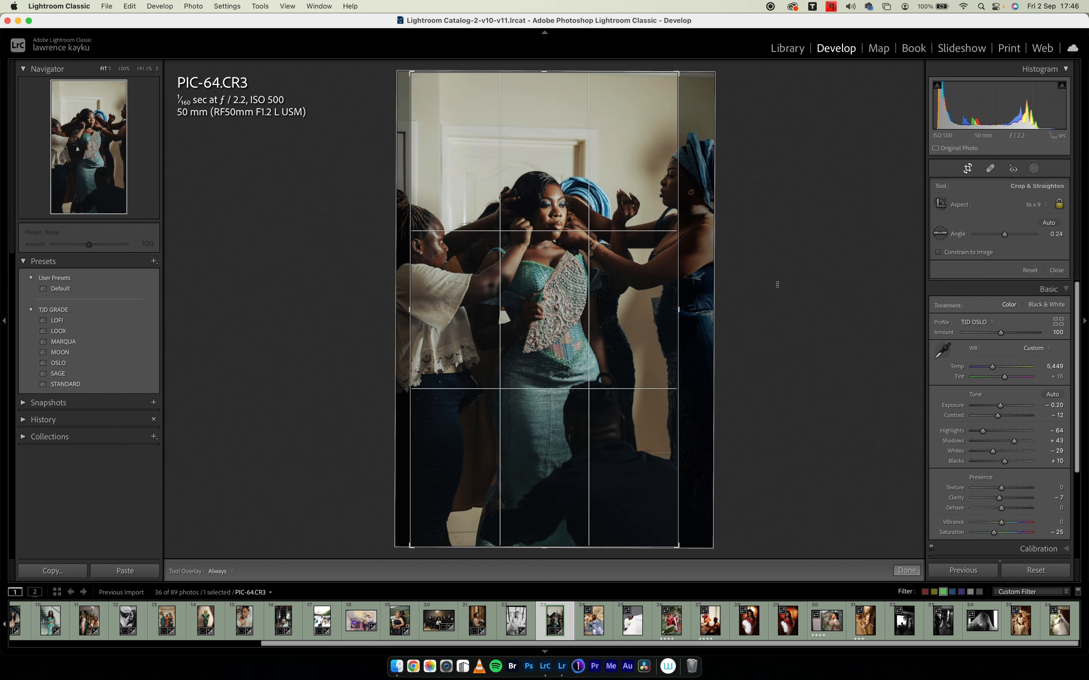
pyautogui.press('Return')
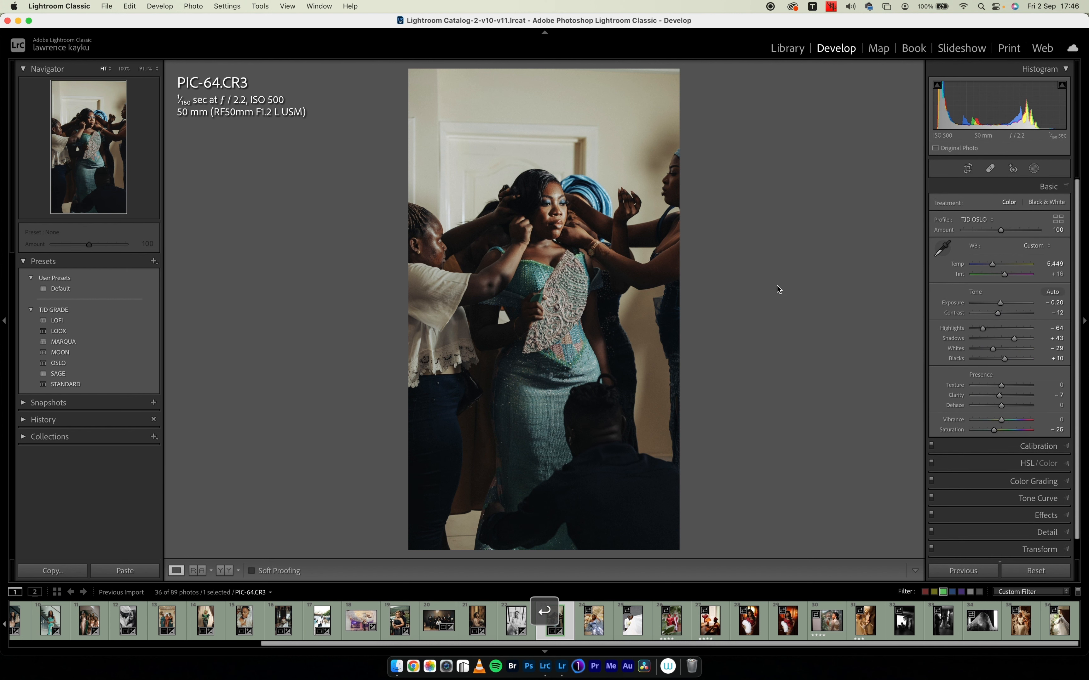
# Move on to the photo PIC-79.CR3 and apply the OSLO preset.
pyautogui.press('Right')
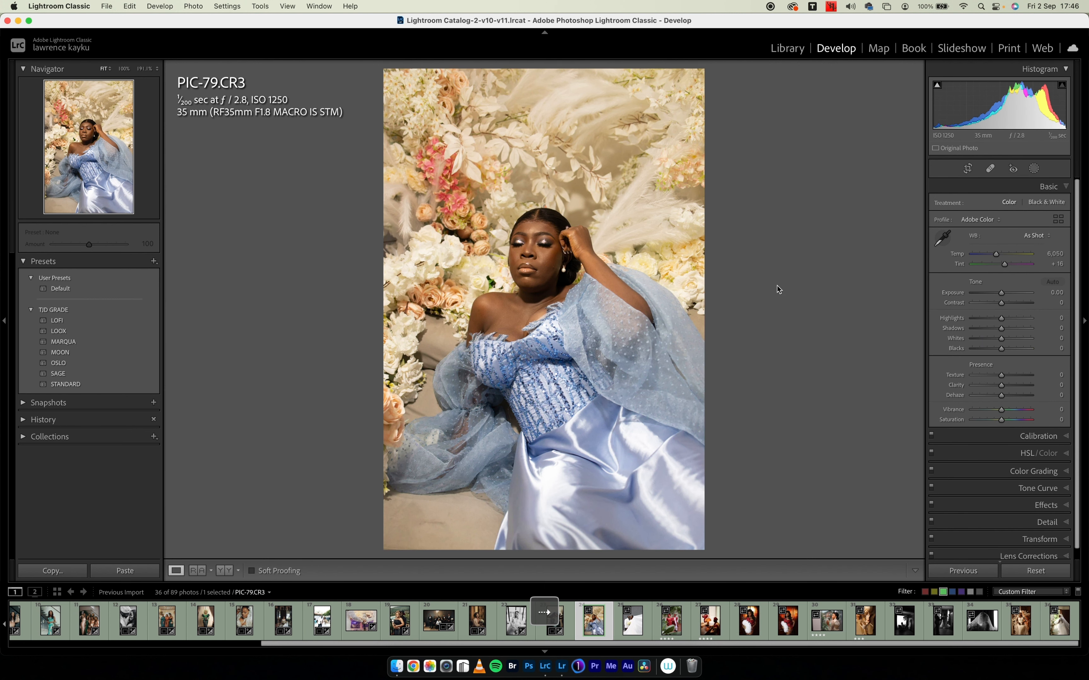
pyautogui.click(118, 363)
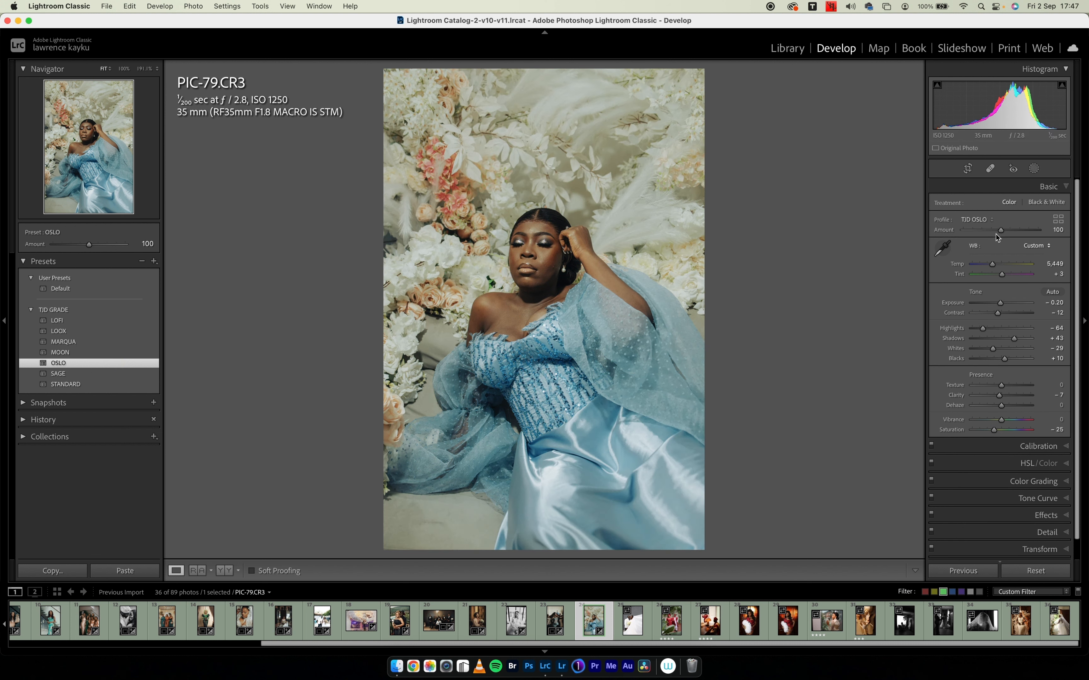
# In the HSL adjustments, set the orange hue to -14, its saturation to about +6 and its luminance to -24.
pyautogui.click(993, 188)
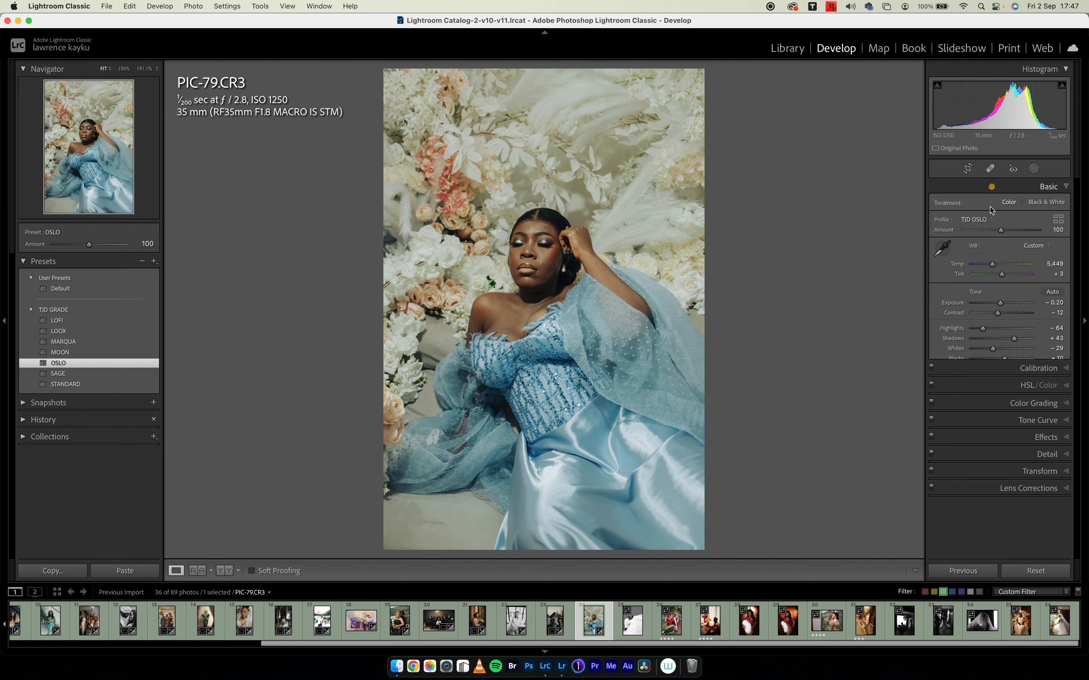
pyautogui.click(999, 219)
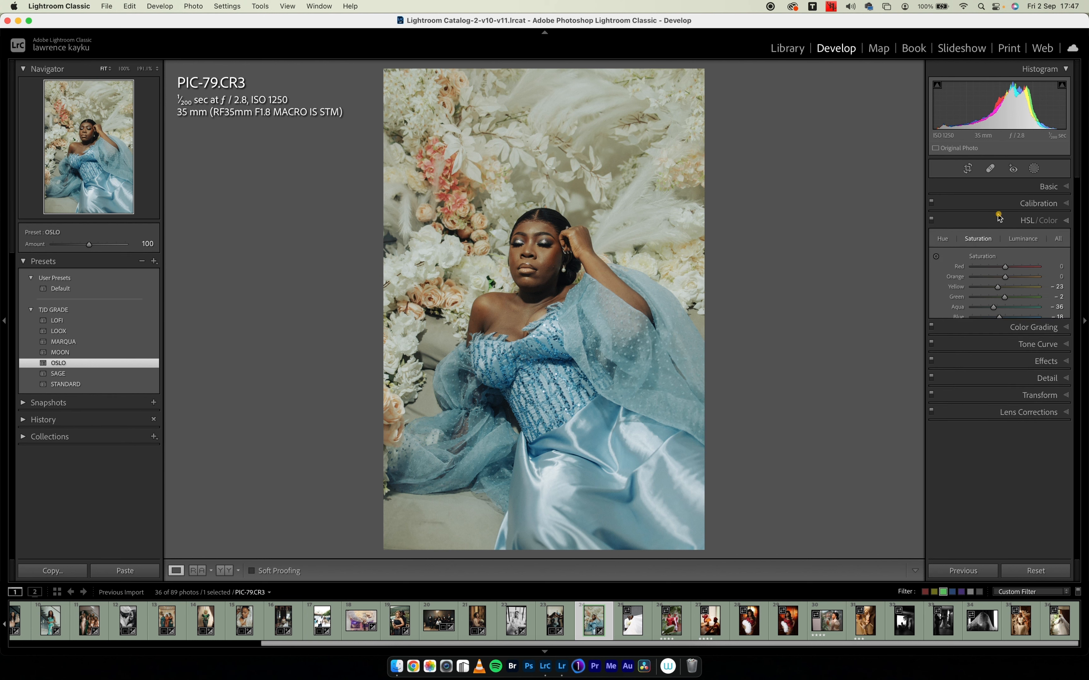
pyautogui.click(945, 239)
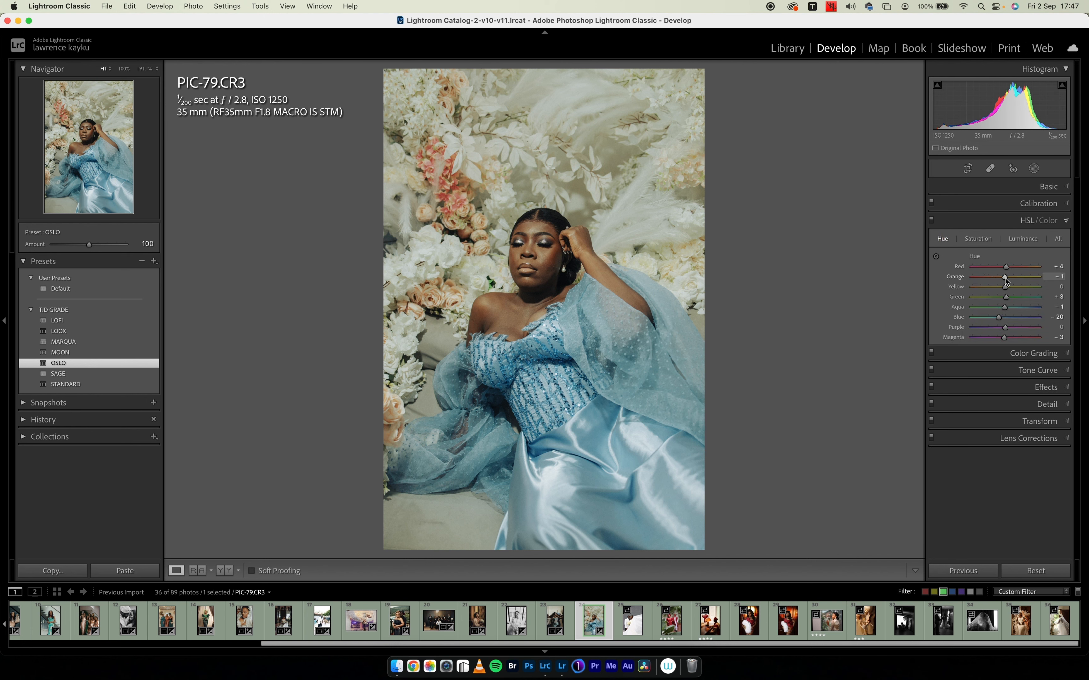
pyautogui.moveTo(1005, 280); pyautogui.dragTo(1004, 280)
pyautogui.click(979, 238)
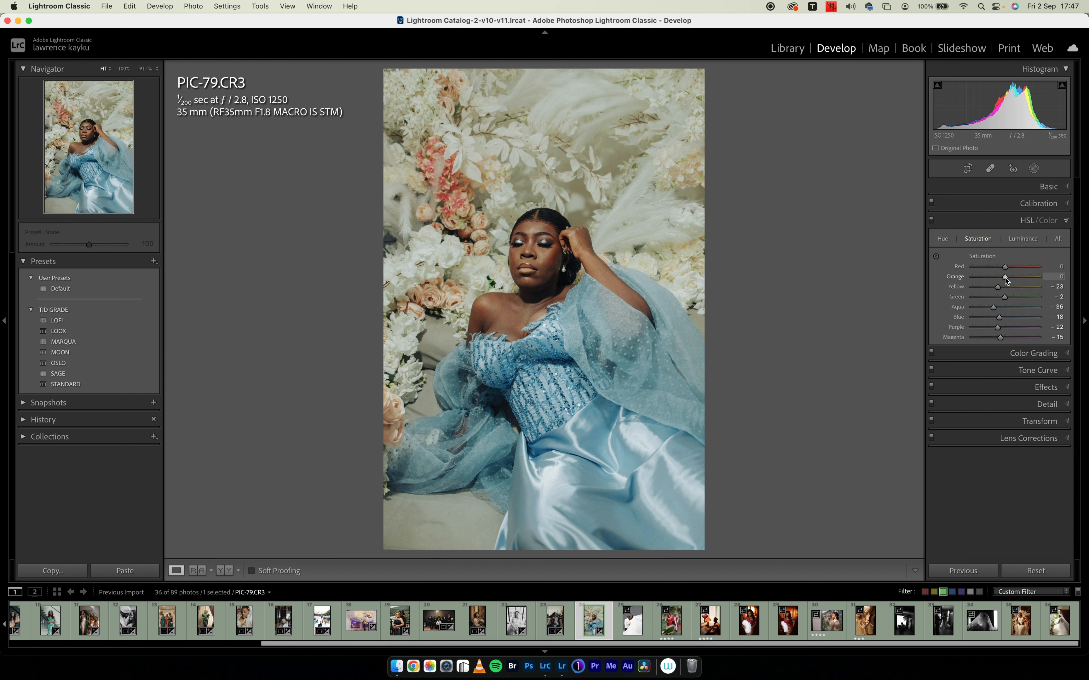
pyautogui.click(1017, 239)
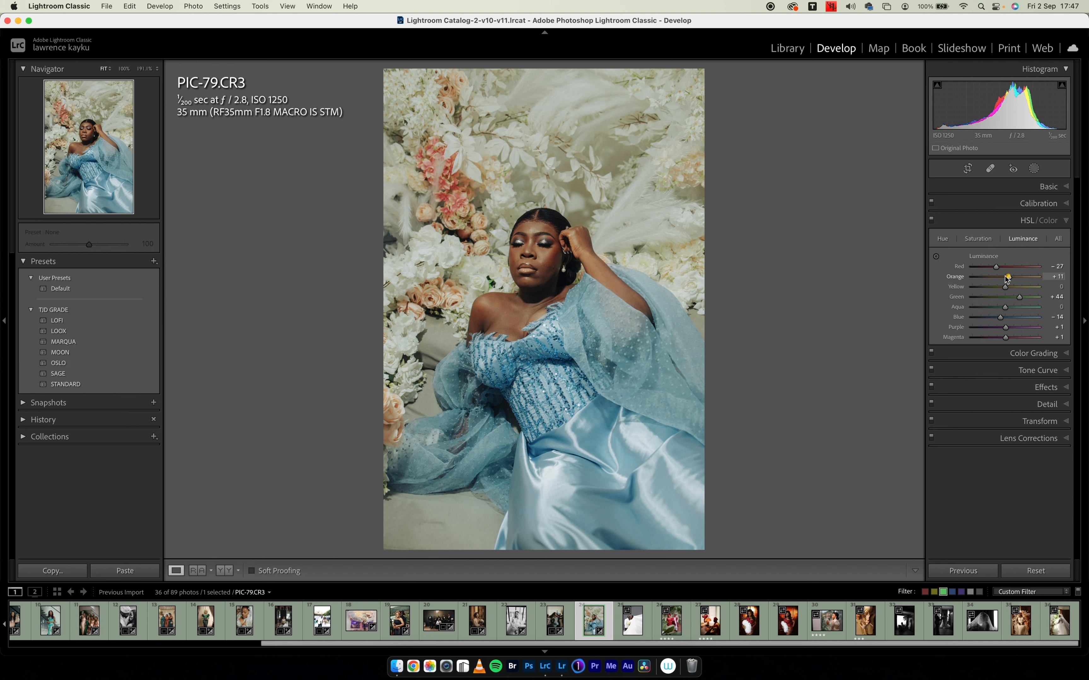
pyautogui.moveTo(1004, 280); pyautogui.dragTo(1003, 280)
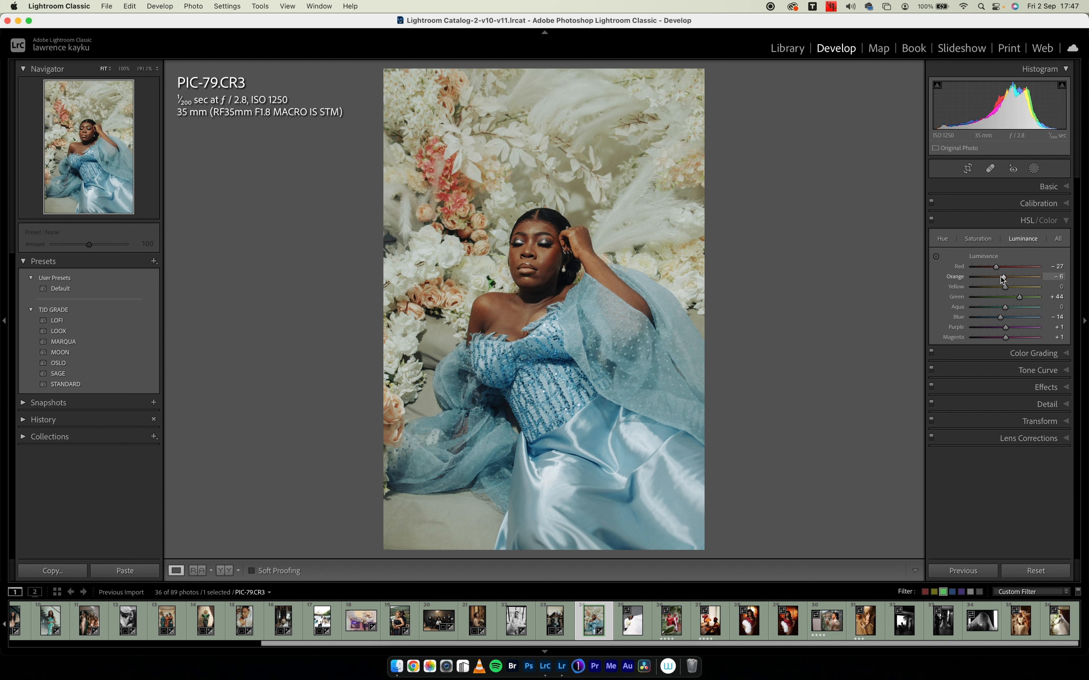
pyautogui.click(942, 238)
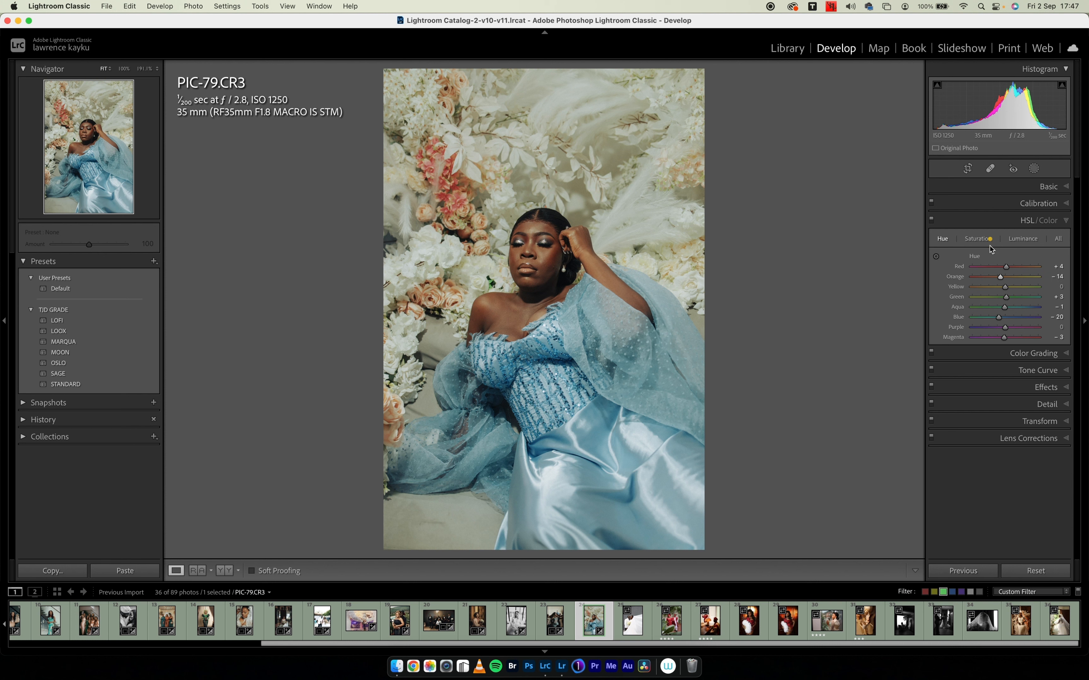
pyautogui.click(978, 239)
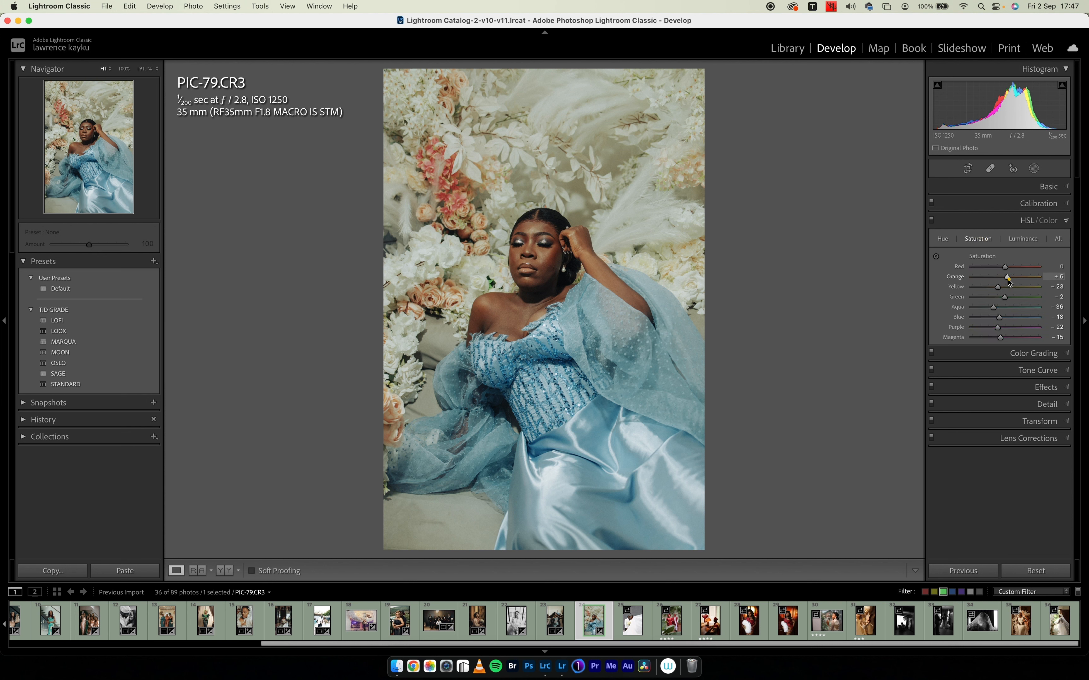
pyautogui.click(1023, 238)
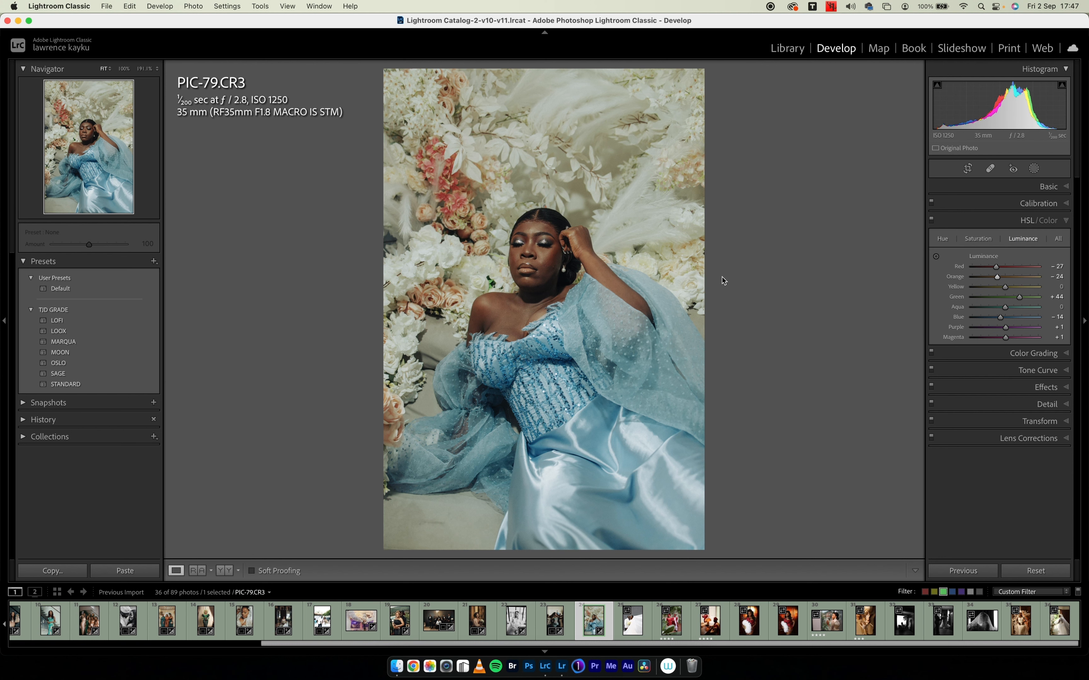
# Show the before and after side by side and set highlights to -42, dehaze to +4 and clarity to 0.
pyautogui.press('y')
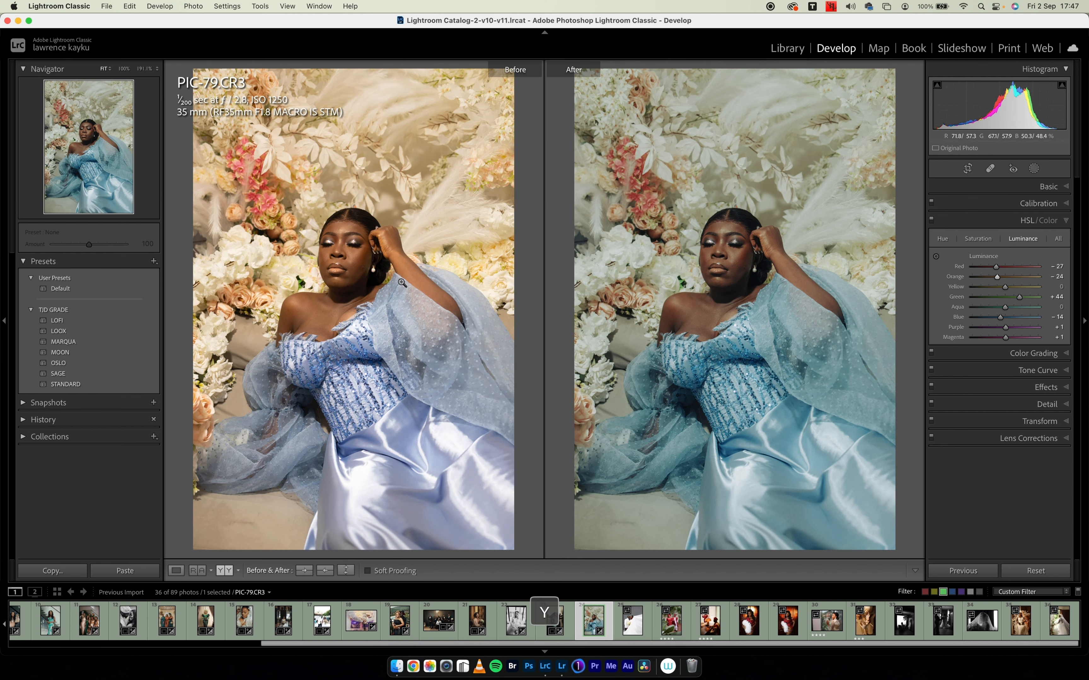
pyautogui.click(1039, 186)
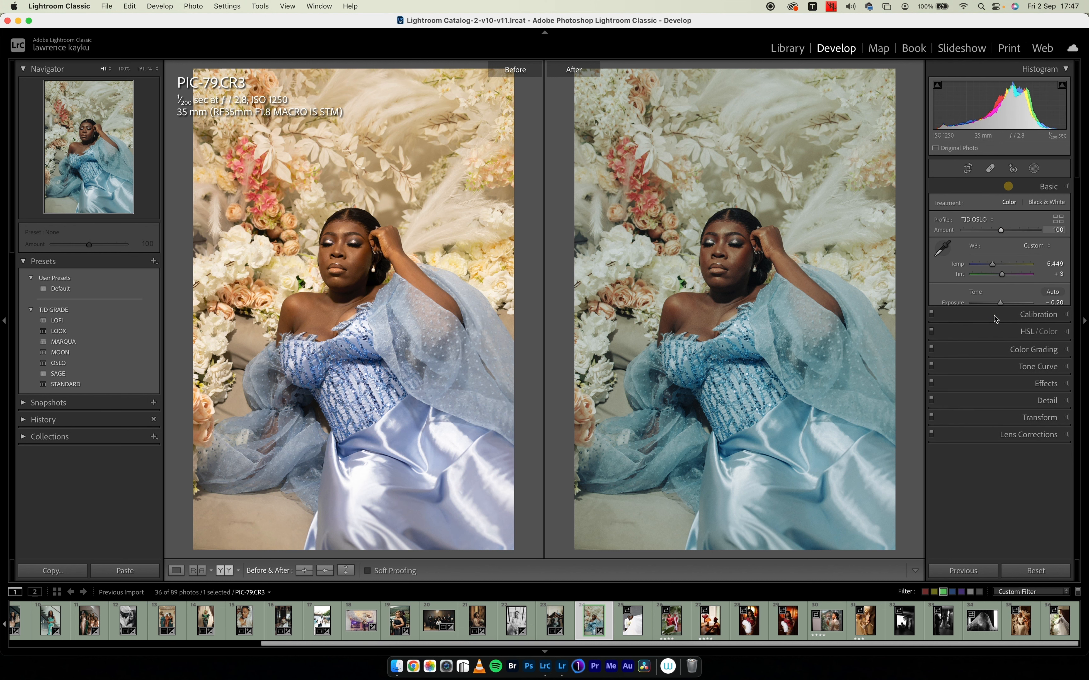
pyautogui.moveTo(986, 329); pyautogui.dragTo(993, 332)
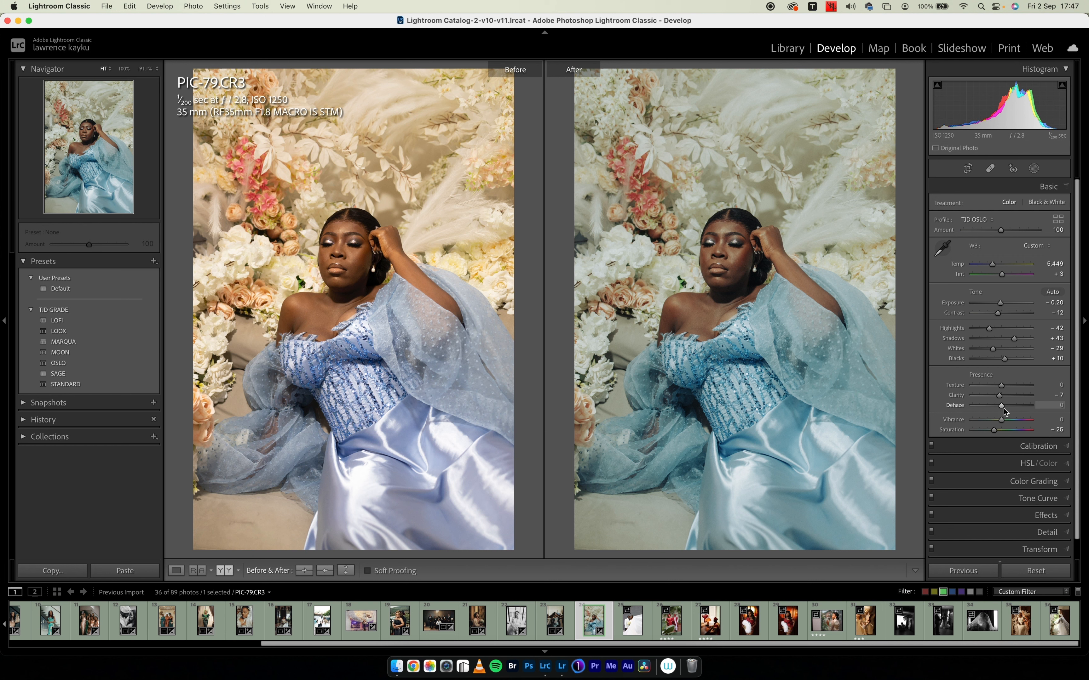
pyautogui.moveTo(1005, 409); pyautogui.dragTo(1001, 399)
pyautogui.doubleClick(1001, 399)
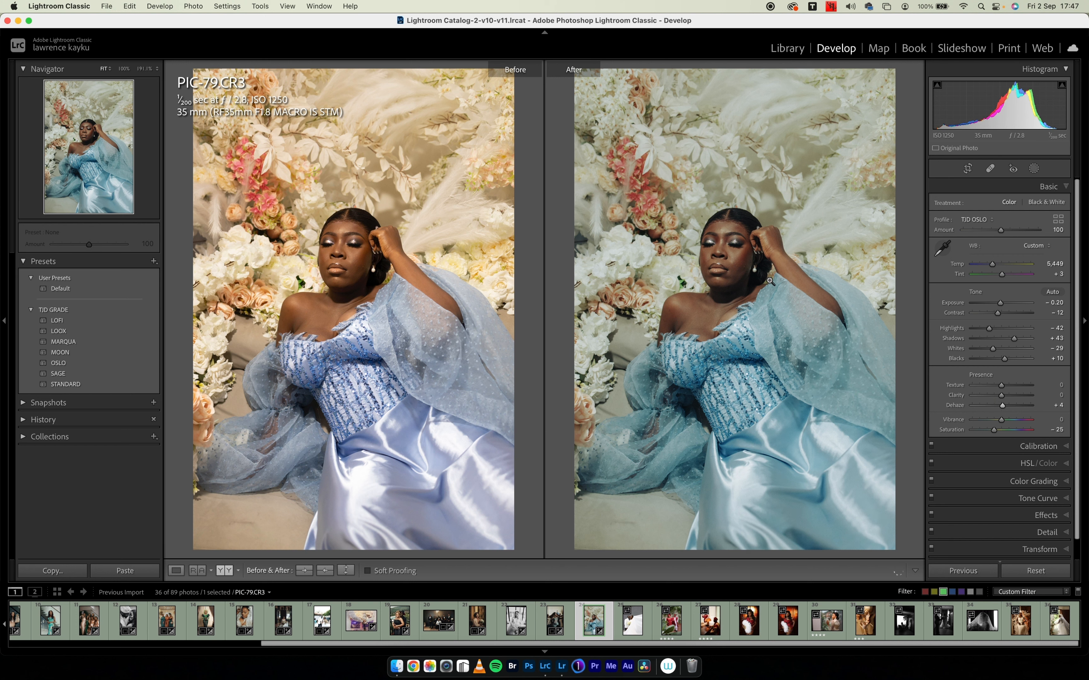
# Move on to the photo PIC-107.CR3 and apply the black-and-white MOON preset.
pyautogui.press('Right')
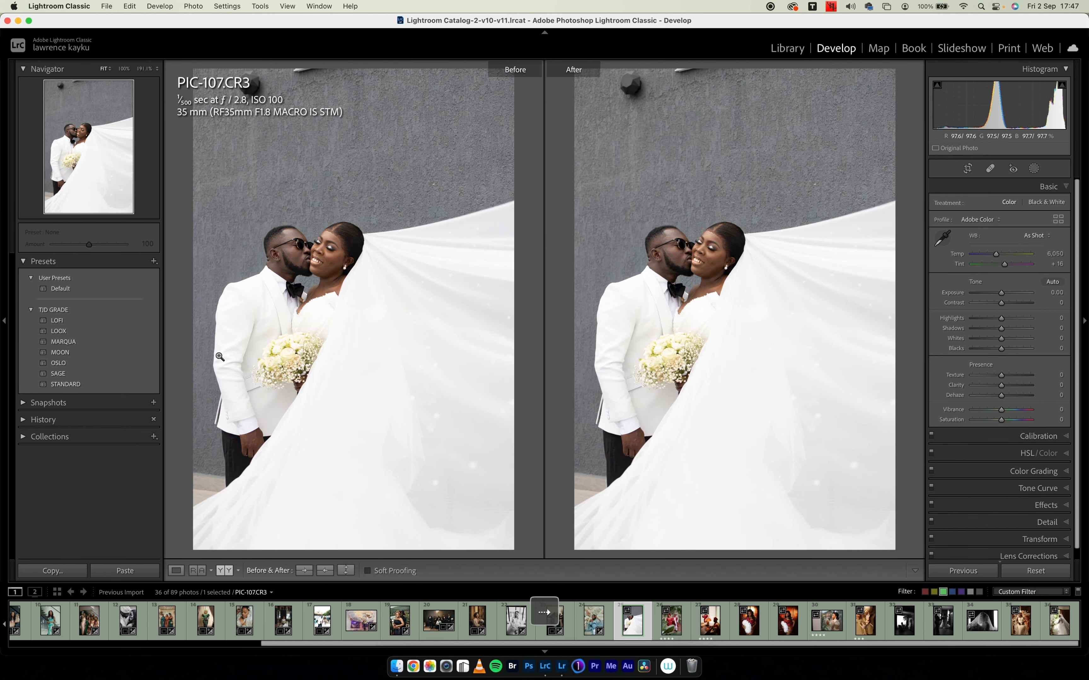
pyautogui.click(152, 354)
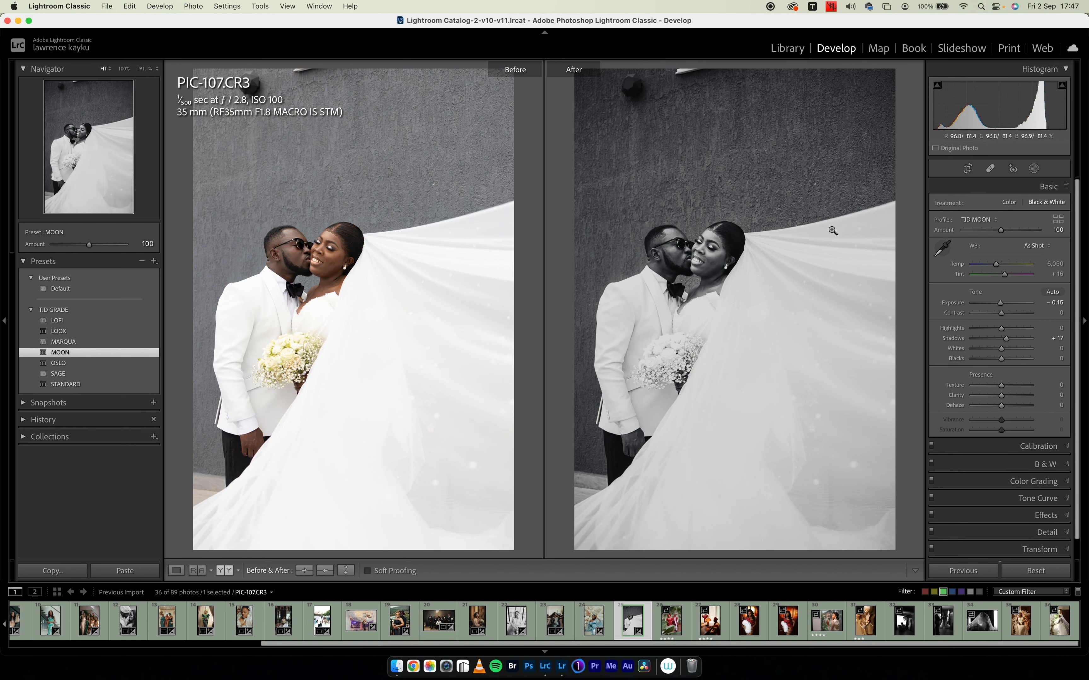
# Crop PIC-107.CR3 to a 16 x 9 aspect ratio, keeping more space beside the groom.
pyautogui.click(967, 168)
pyautogui.click(1033, 204)
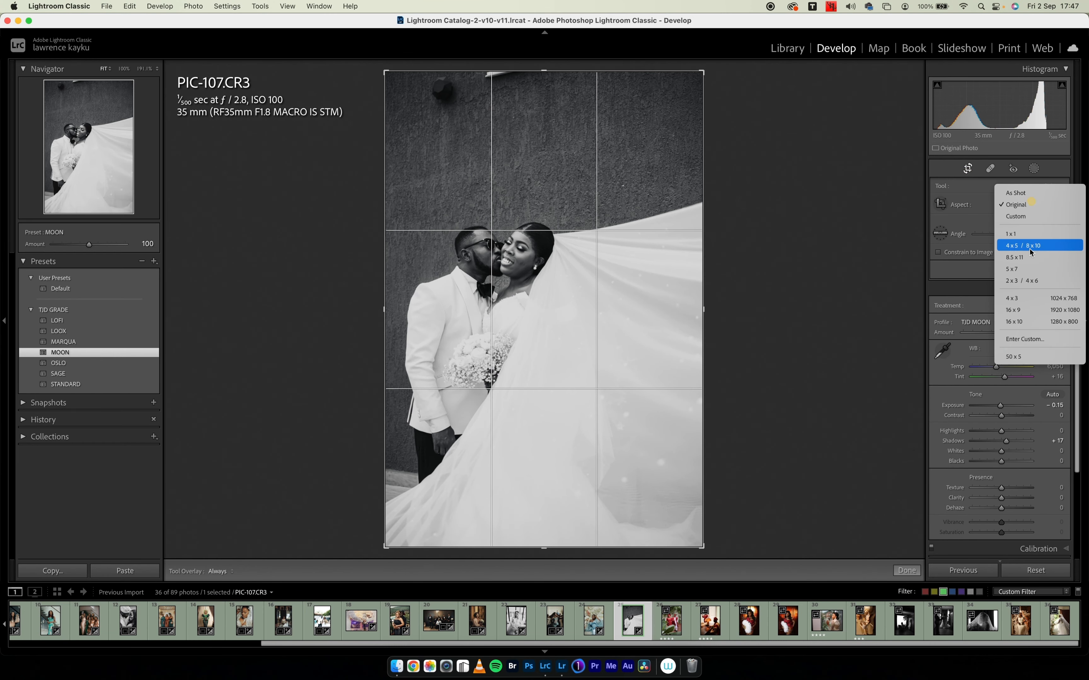
pyautogui.click(1020, 311)
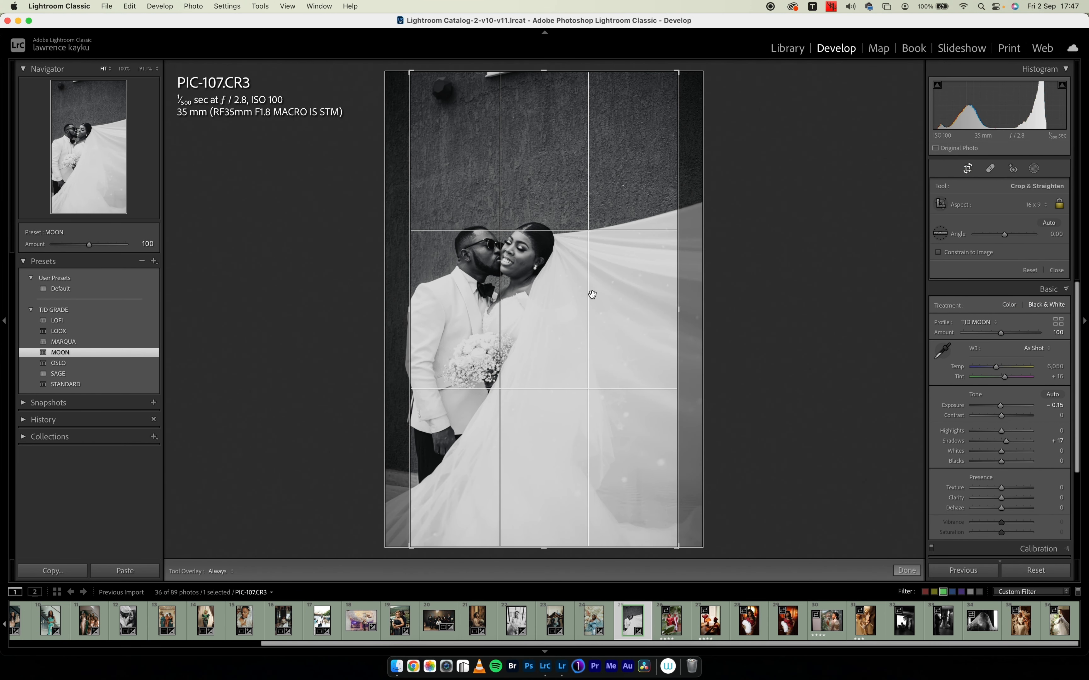
pyautogui.moveTo(590, 294); pyautogui.dragTo(607, 294)
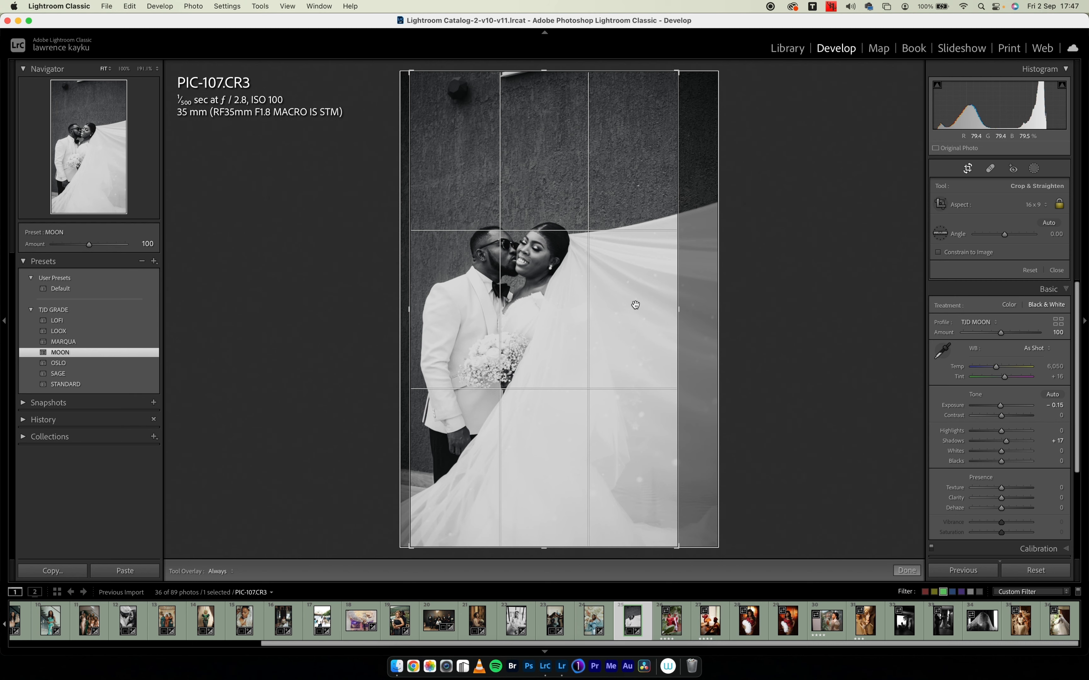
pyautogui.press('Return')
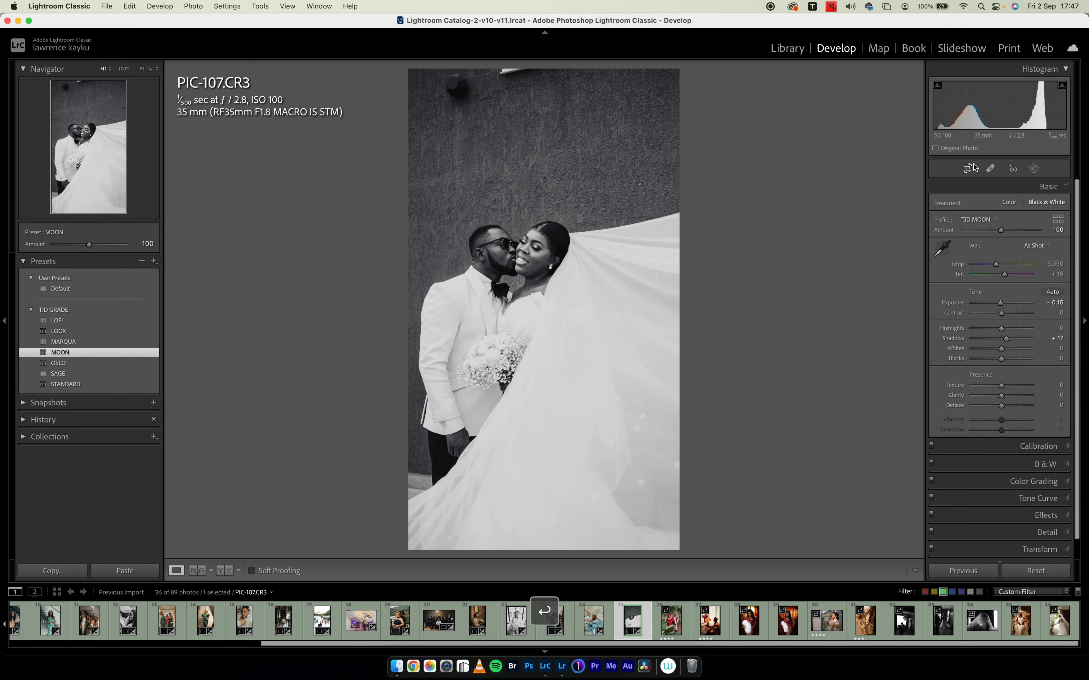
# Tighten and reposition the crop around the couple to remove the wall fixture and the light strip above them.
pyautogui.click(967, 169)
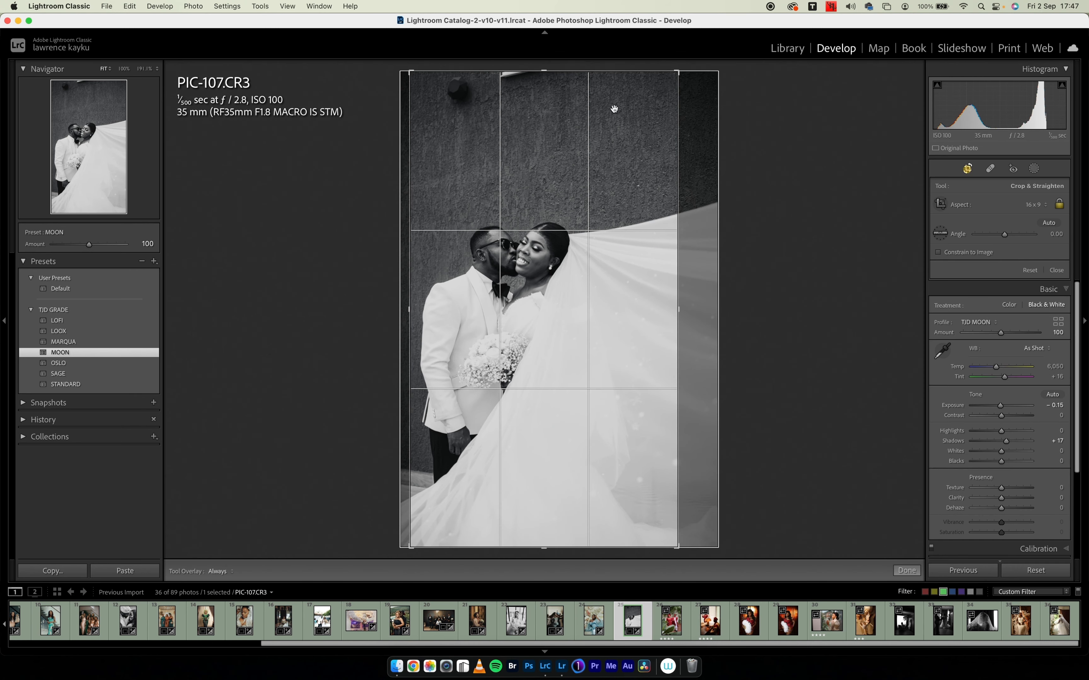
pyautogui.moveTo(552, 193); pyautogui.dragTo(578, 189)
pyautogui.moveTo(541, 91); pyautogui.dragTo(542, 97)
pyautogui.moveTo(573, 165); pyautogui.dragTo(581, 165)
pyautogui.press('Return')
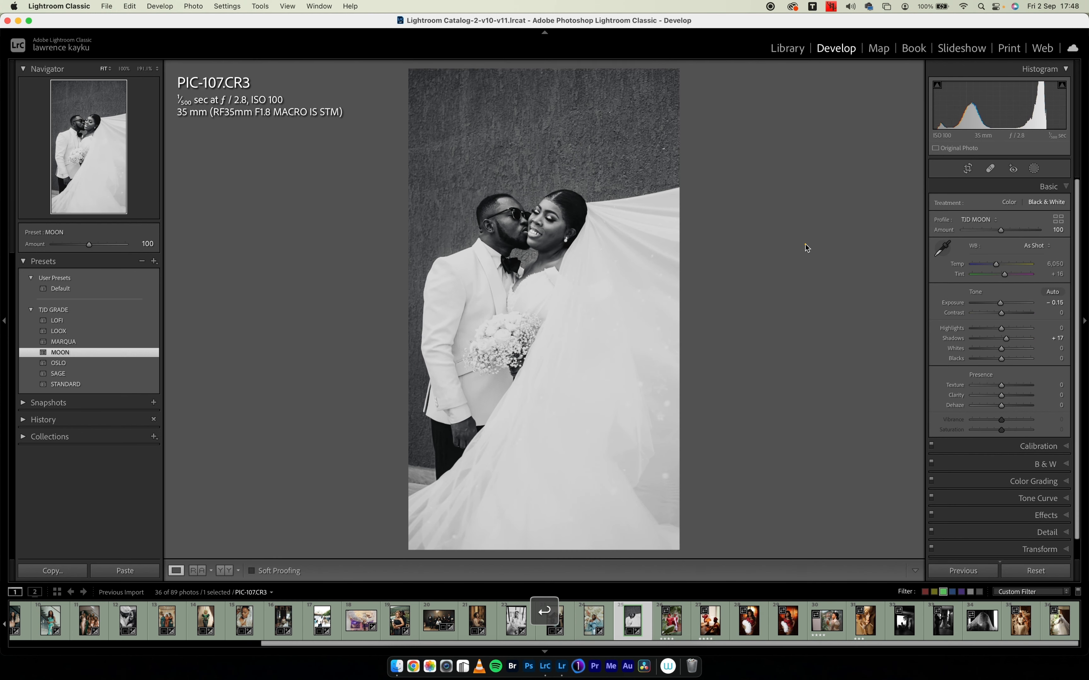
# Move on to the photo JEMA1327.CR3 and apply the MARQUA preset.
pyautogui.press('Right')
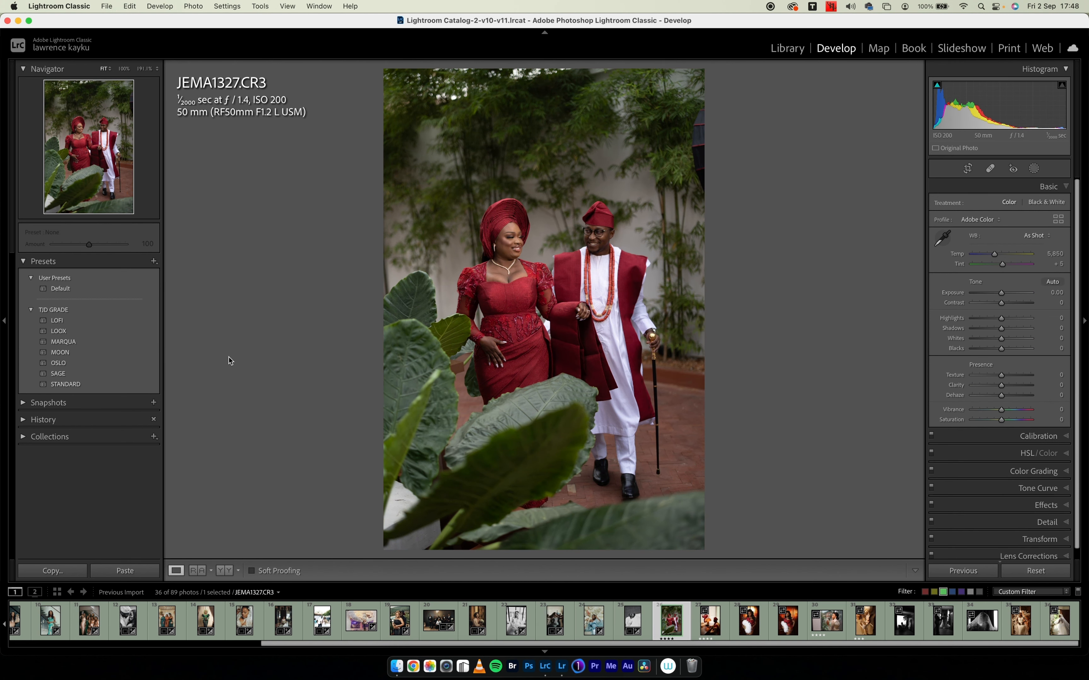
pyautogui.click(123, 341)
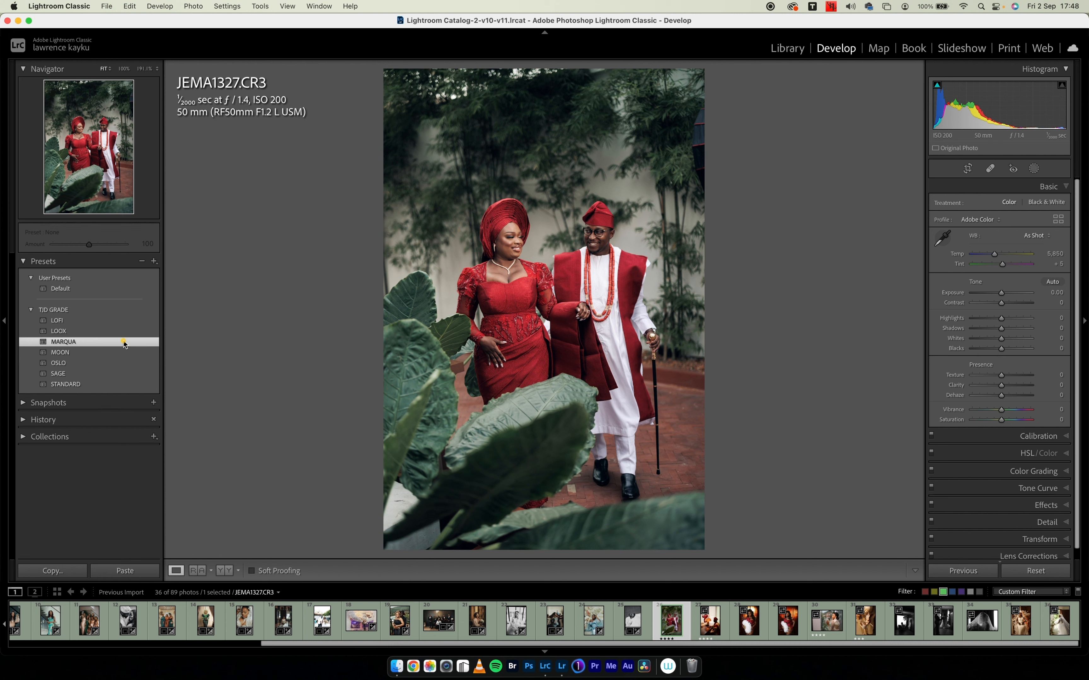
# Crop JEMA1327.CR3 to a 16 x 9 aspect ratio and straighten it slightly.
pyautogui.click(968, 168)
pyautogui.click(1032, 205)
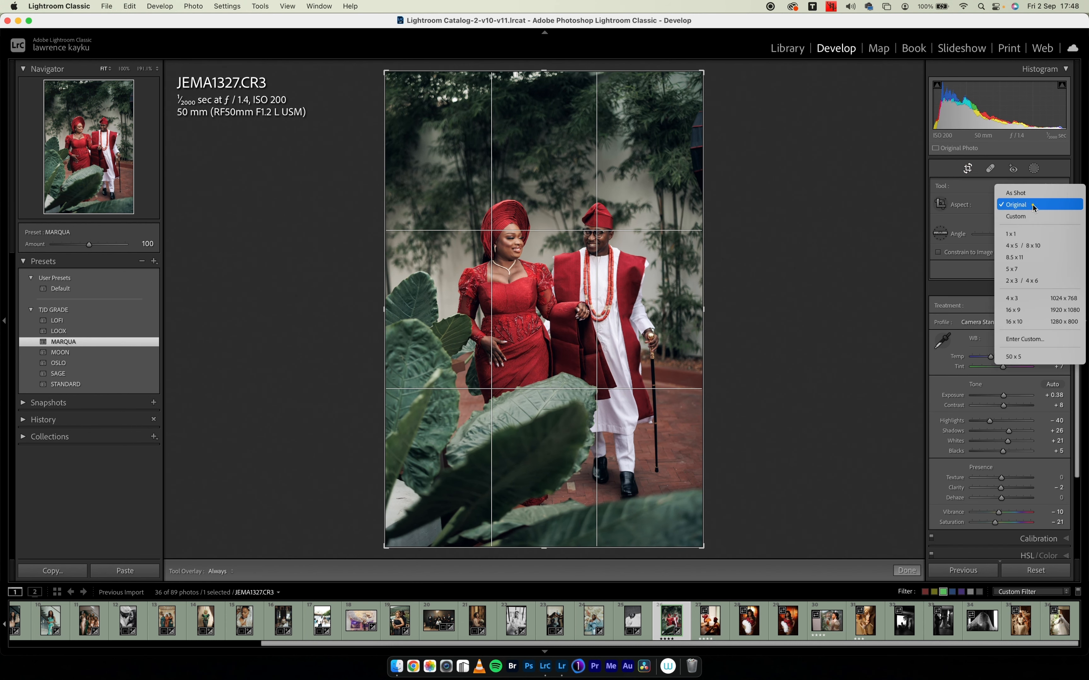
pyautogui.click(1017, 309)
pyautogui.moveTo(755, 240); pyautogui.dragTo(758, 249)
pyautogui.click(912, 571)
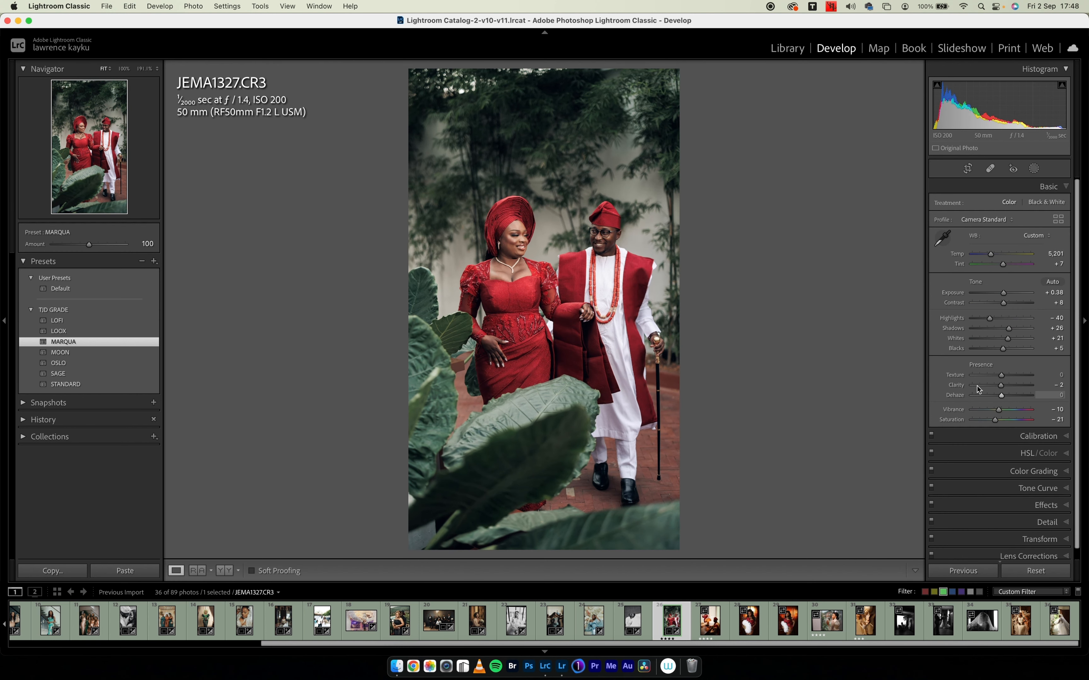
# Set clarity to +11, temperature to 4,891, tint to -10 and exposure to +0.15, comparing with the original side by side.
pyautogui.moveTo(1001, 385); pyautogui.dragTo(1008, 389)
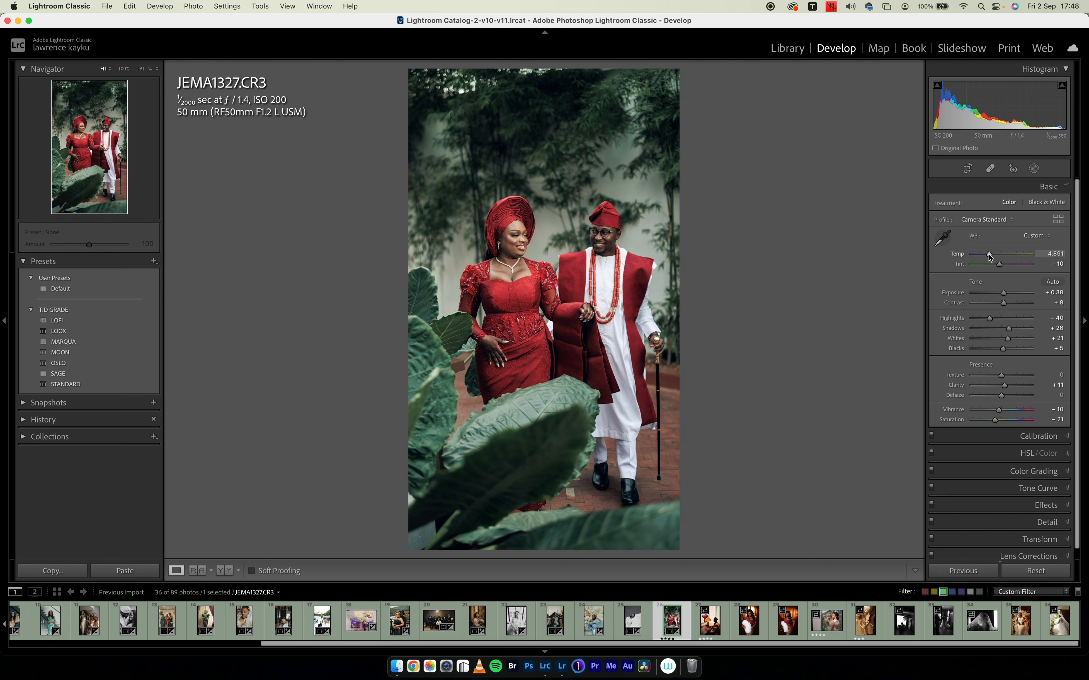
pyautogui.click(221, 571)
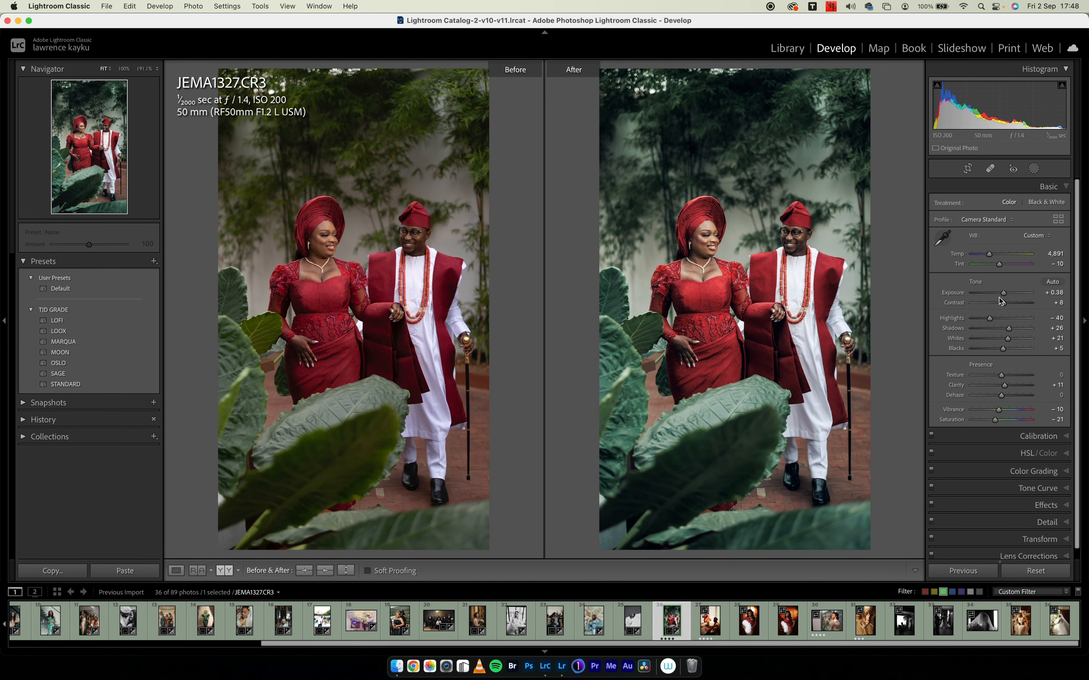
pyautogui.moveTo(1004, 293); pyautogui.dragTo(1002, 293)
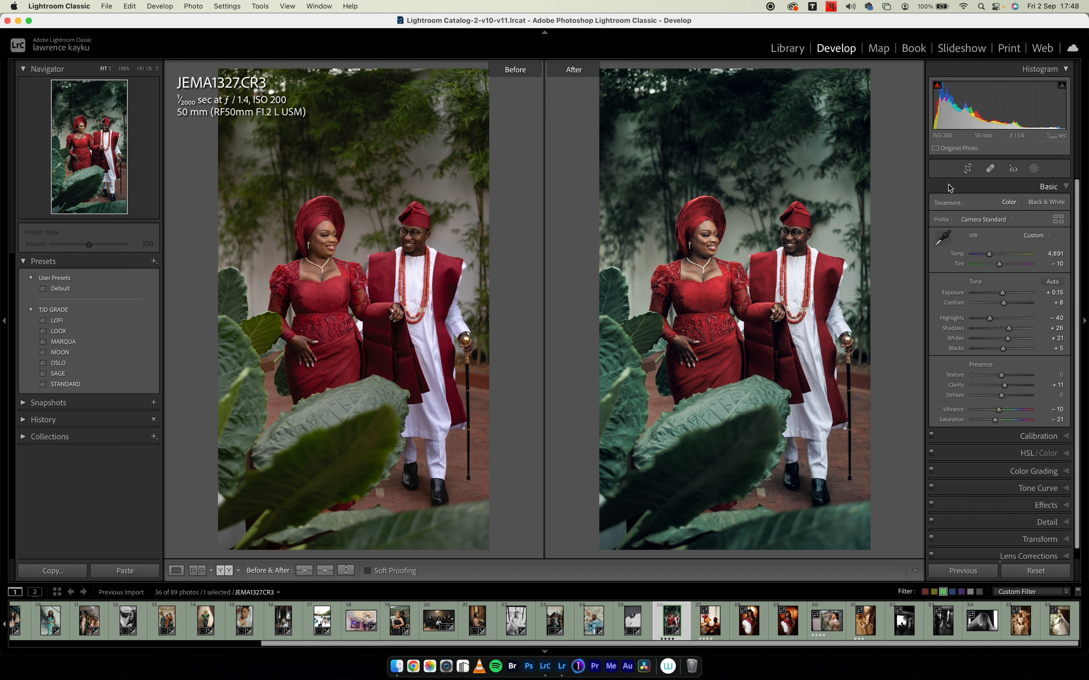
pyautogui.click(963, 186)
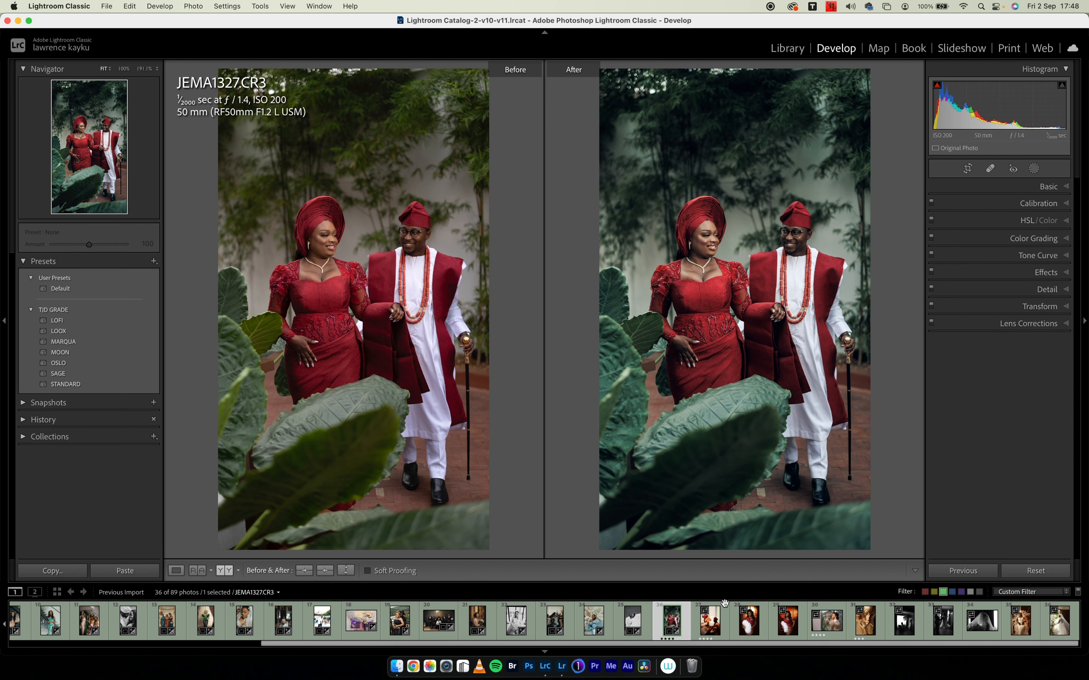
# Move on to the photo JEMA1698.CR3, apply the SAGE preset and raise the exposure.
pyautogui.click(710, 632)
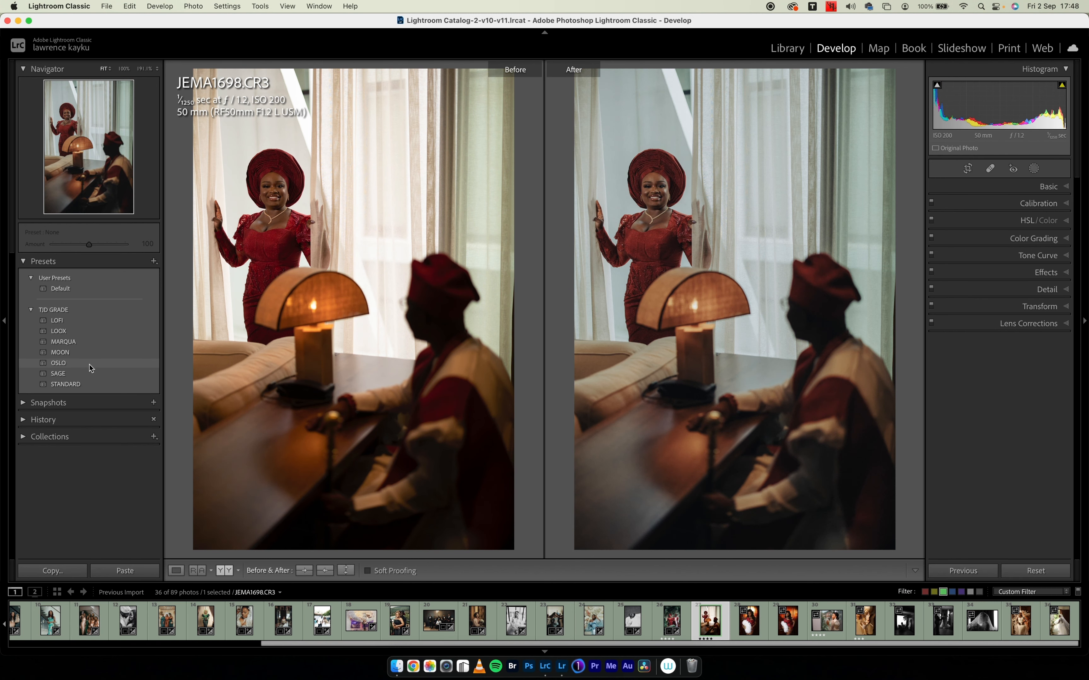
pyautogui.click(88, 374)
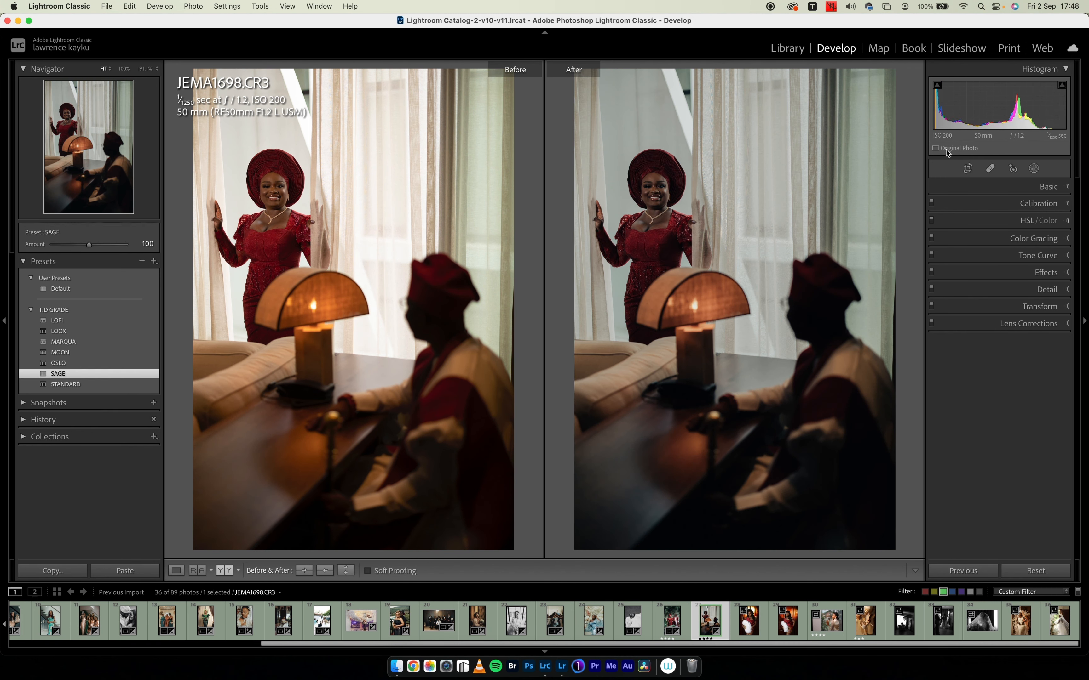
pyautogui.moveTo(997, 109); pyautogui.dragTo(1010, 109)
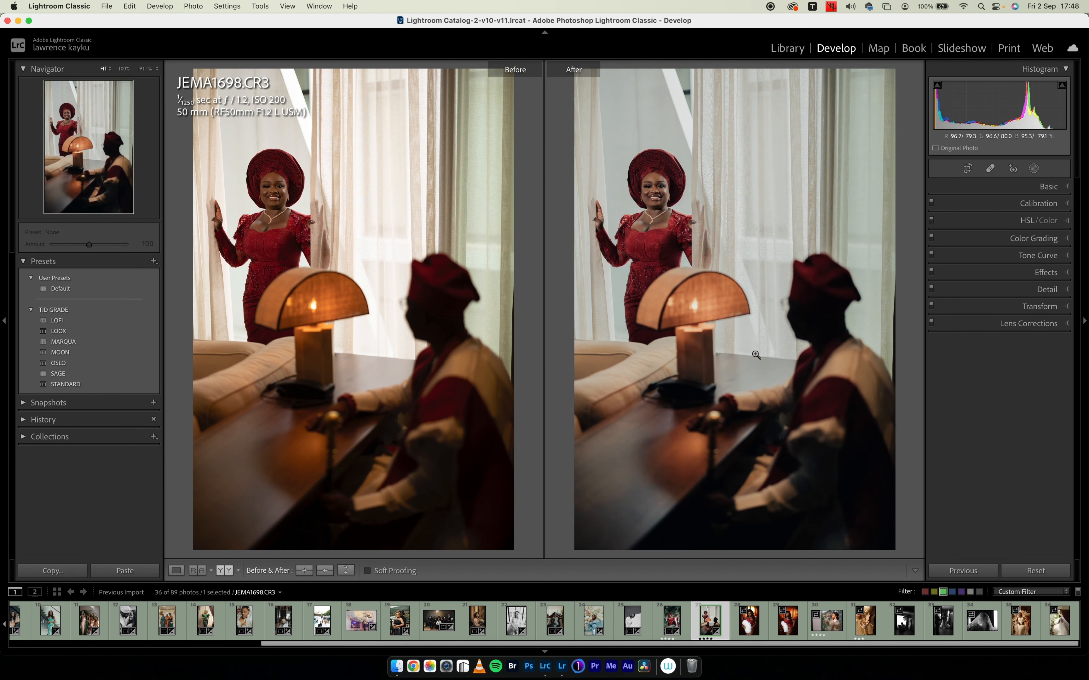
pyautogui.click(979, 223)
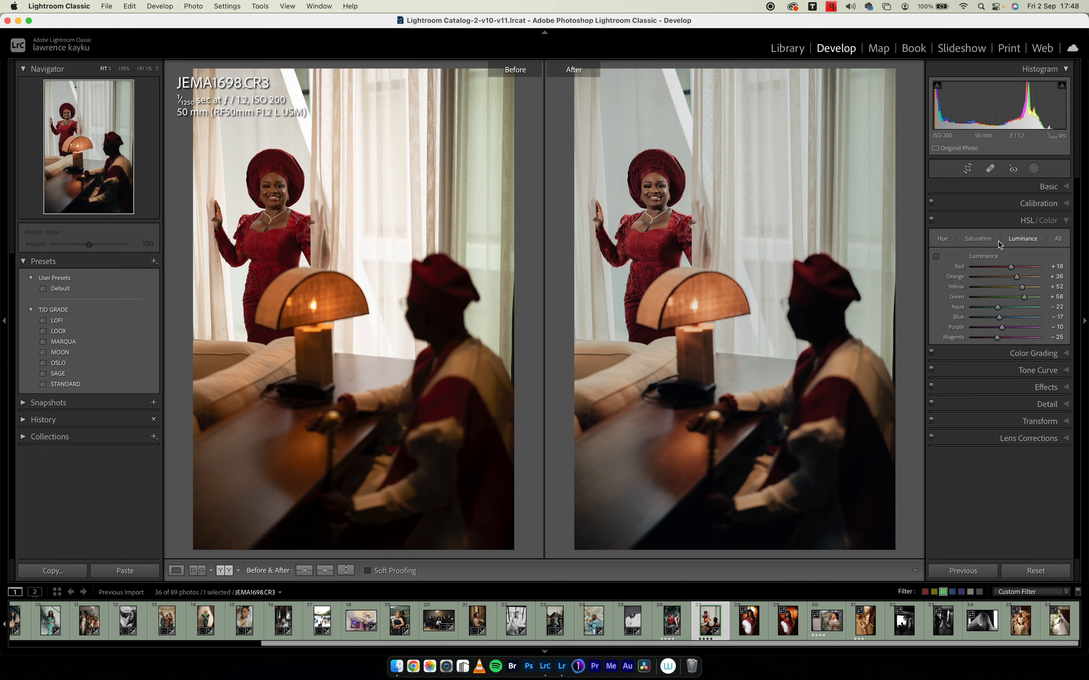
pyautogui.click(943, 241)
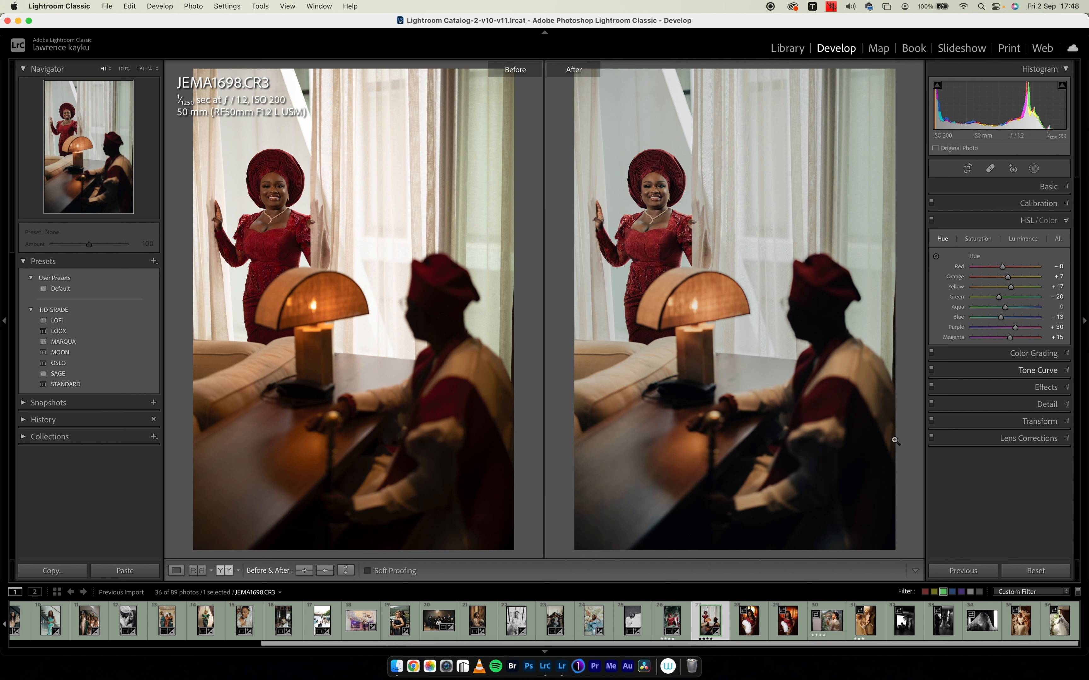
# Move on to the photo RAW-4.CR2, apply the OSLO preset and lower the exposure to -0.36.
pyautogui.click(749, 629)
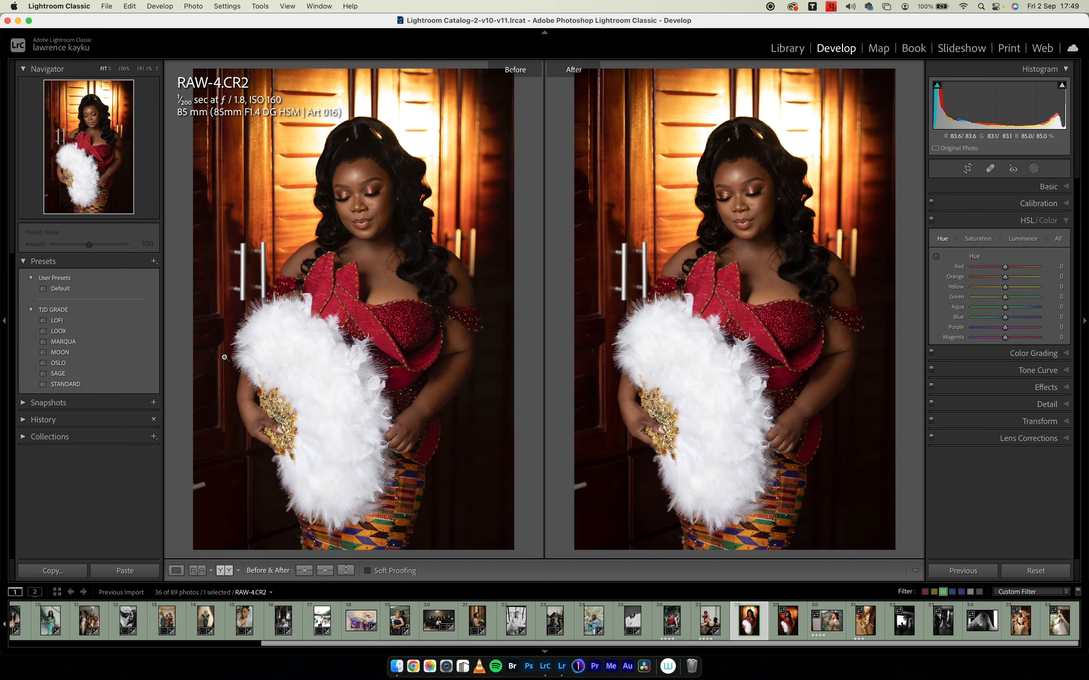
pyautogui.click(140, 363)
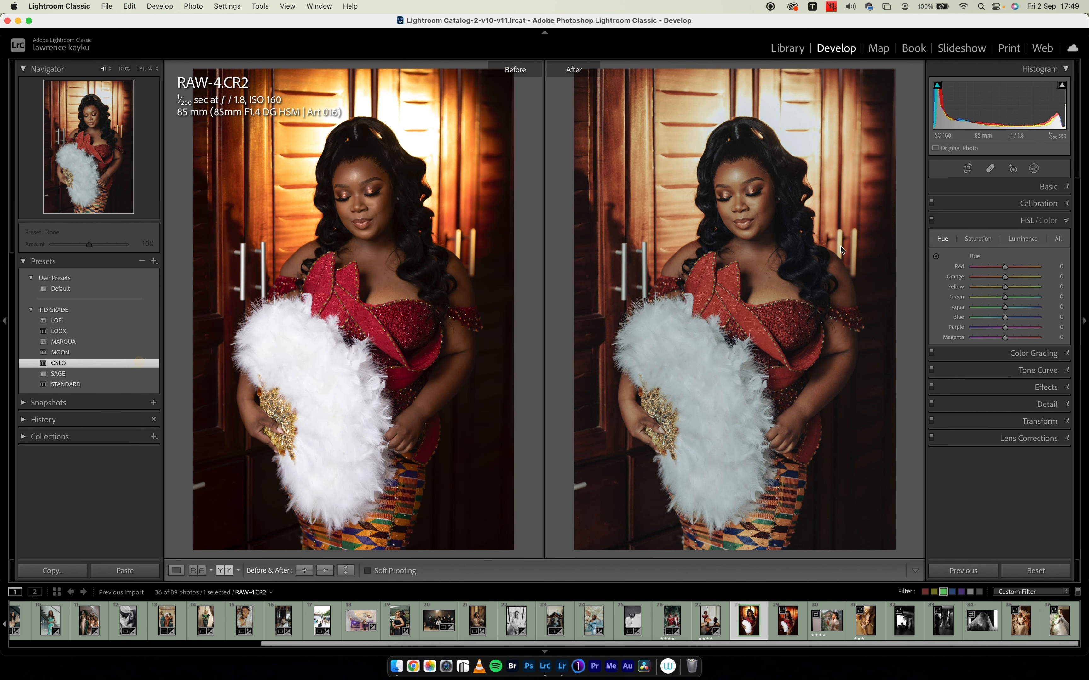
pyautogui.moveTo(1005, 103); pyautogui.dragTo(1002, 103)
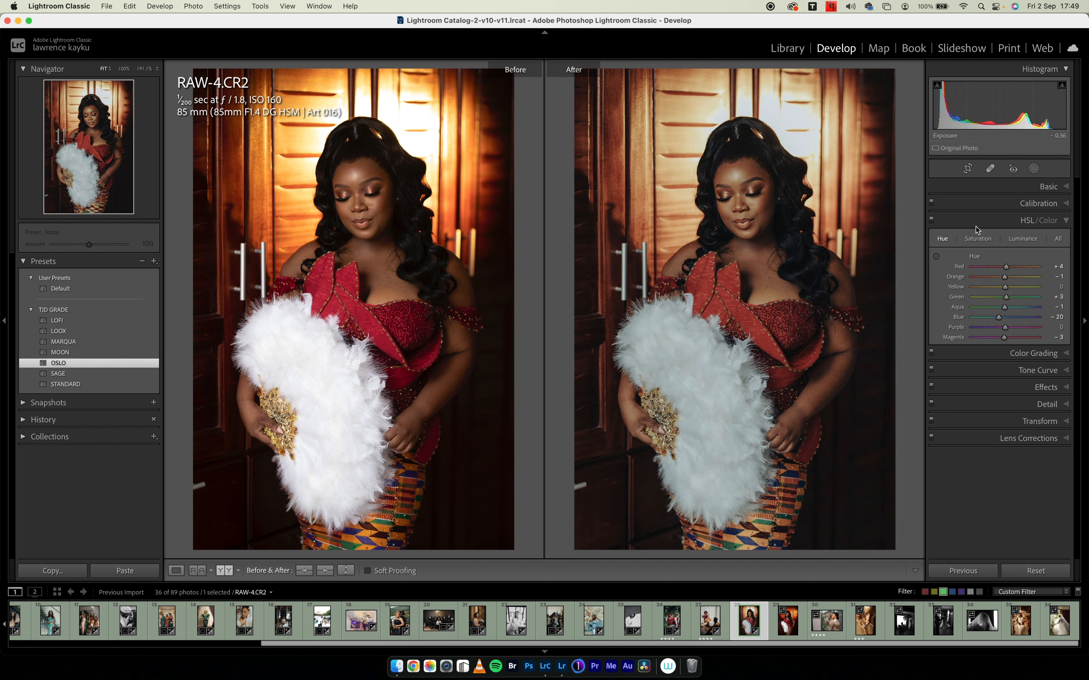
# Move on to the photo RAW-7.CR2 and apply the previous photo's settings to it.
pyautogui.click(787, 621)
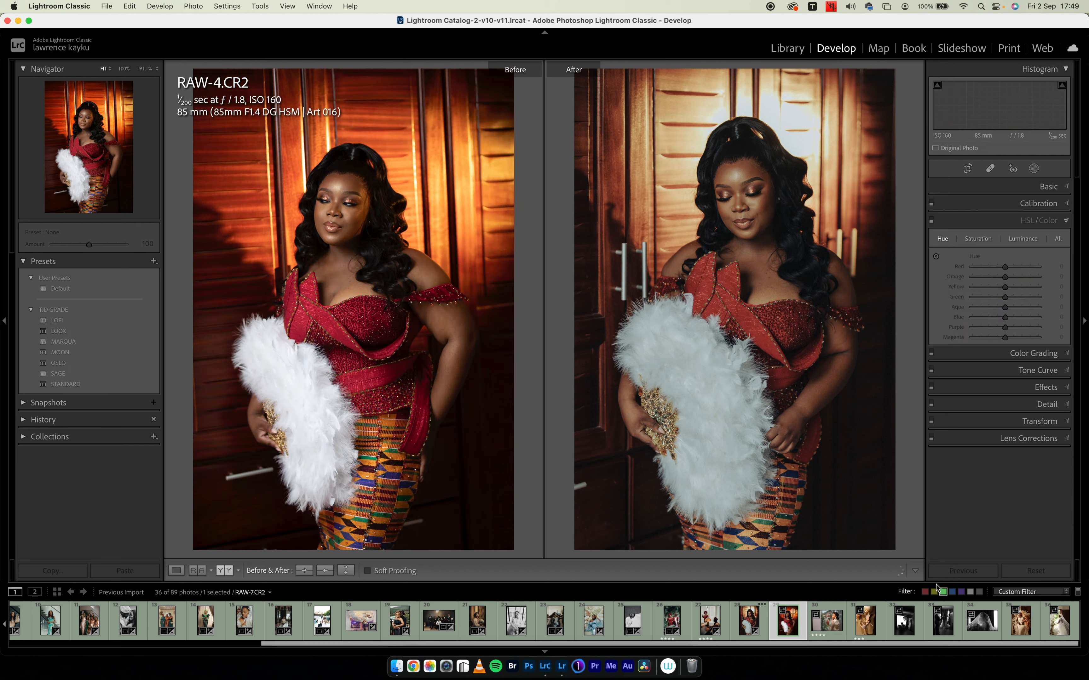
pyautogui.click(962, 571)
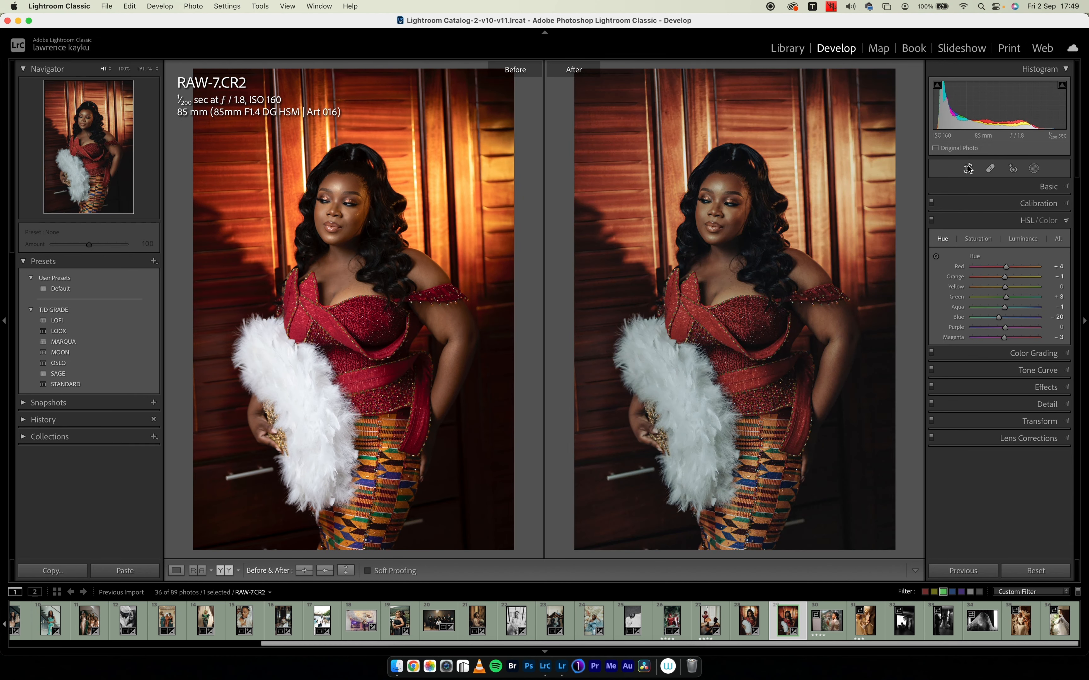
# Straighten RAW-7.CR2 by rotating it slightly and reposition the crop around the woman.
pyautogui.click(967, 168)
pyautogui.moveTo(827, 182); pyautogui.dragTo(838, 206)
pyautogui.moveTo(639, 252); pyautogui.dragTo(638, 245)
pyautogui.moveTo(762, 235); pyautogui.dragTo(763, 234)
pyautogui.click(906, 571)
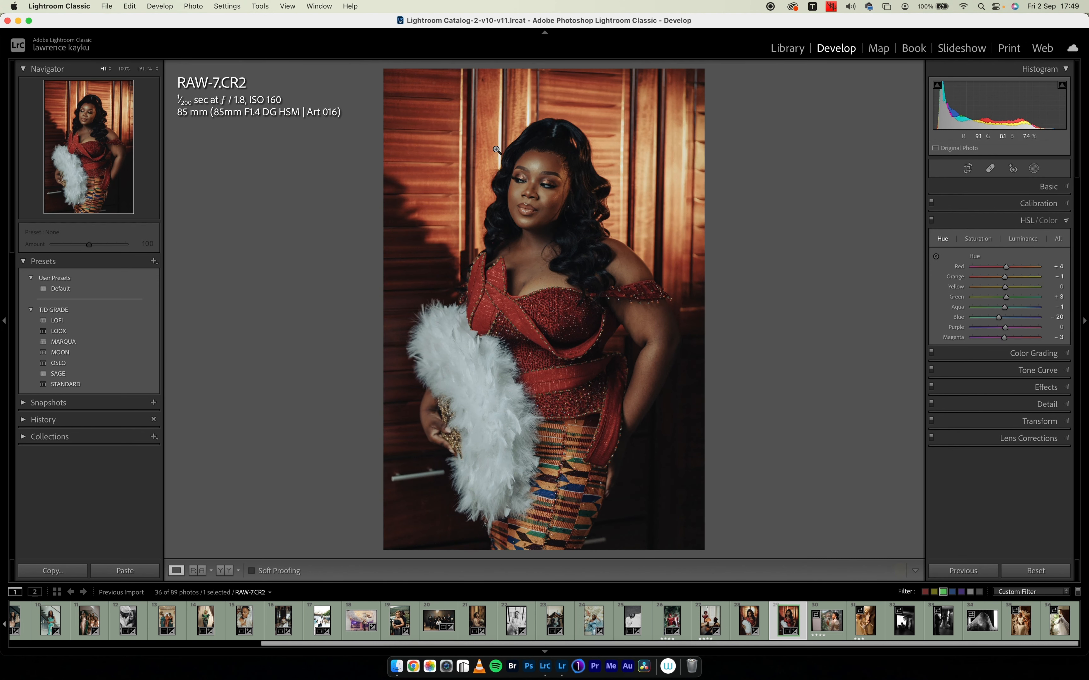
# Set the highlights of RAW-7.CR2 to -16.
pyautogui.click(996, 187)
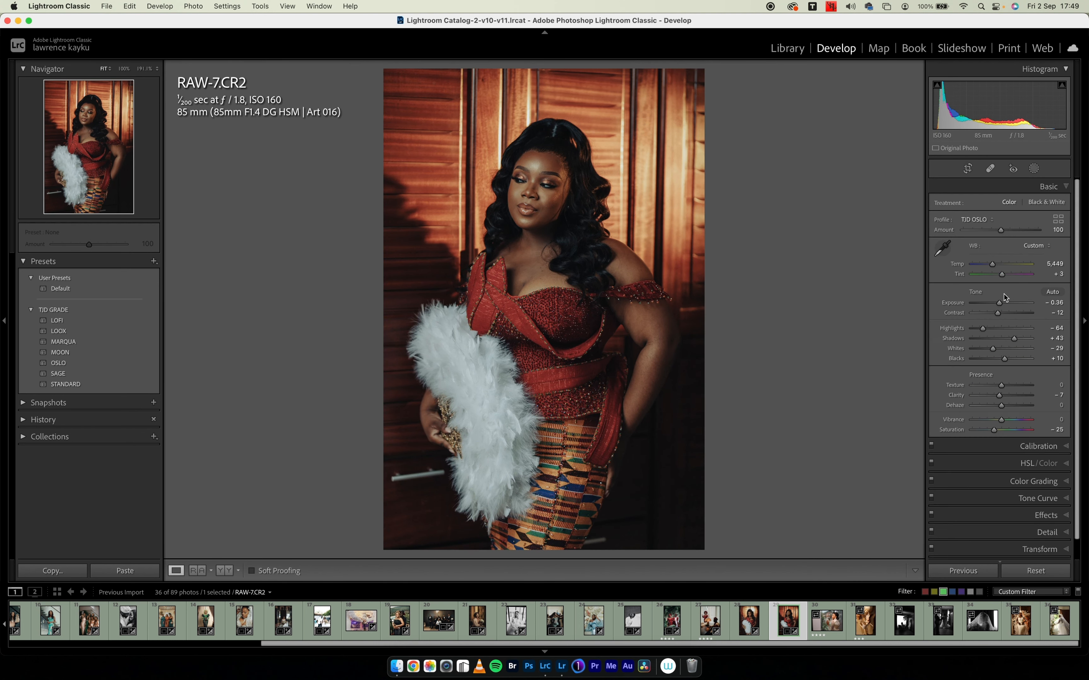
pyautogui.moveTo(995, 331); pyautogui.dragTo(1004, 333)
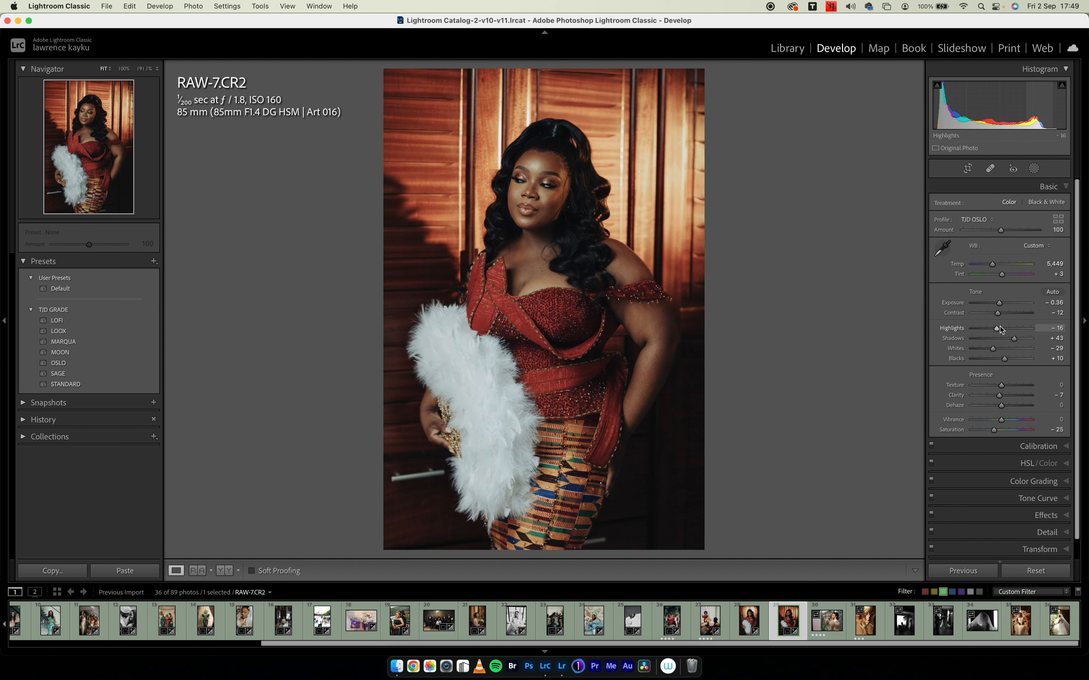
pyautogui.click(1005, 186)
# Adjust the orange tones of RAW-7.CR2 to saturation +12 and hue -4.
pyautogui.click(1005, 228)
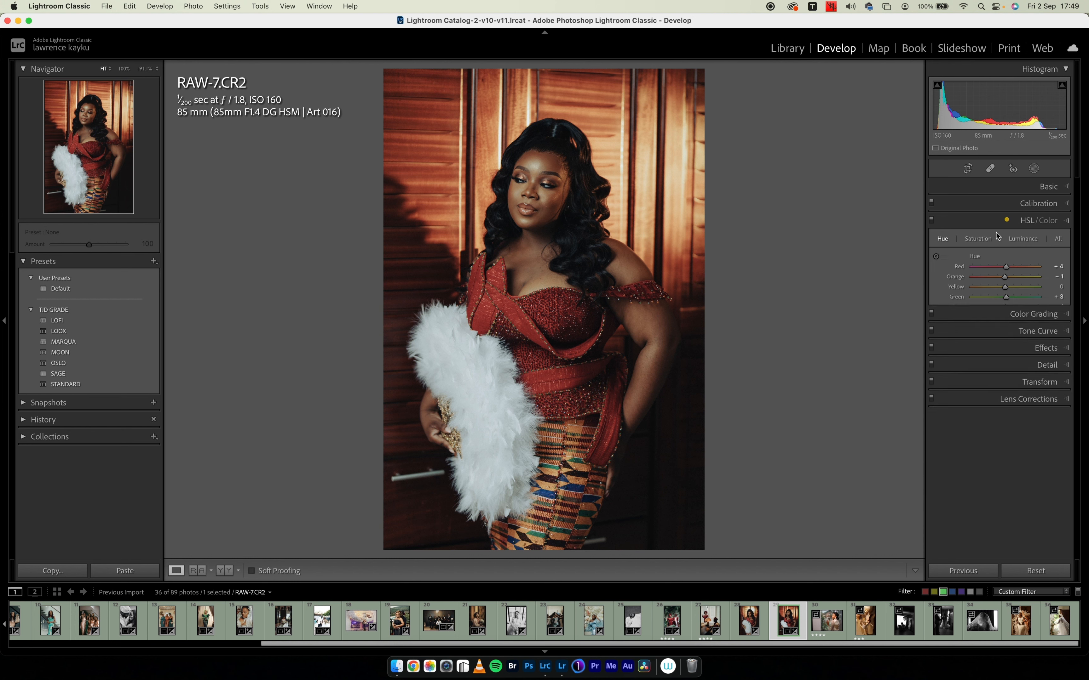
pyautogui.moveTo(1007, 278); pyautogui.dragTo(1012, 280)
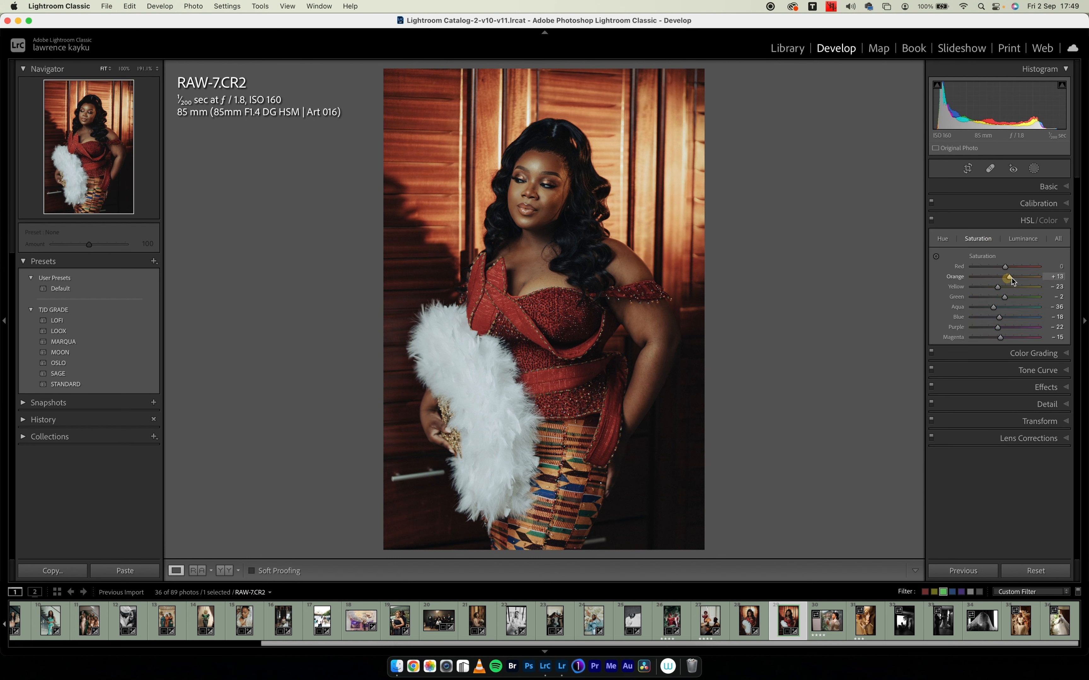
pyautogui.click(942, 239)
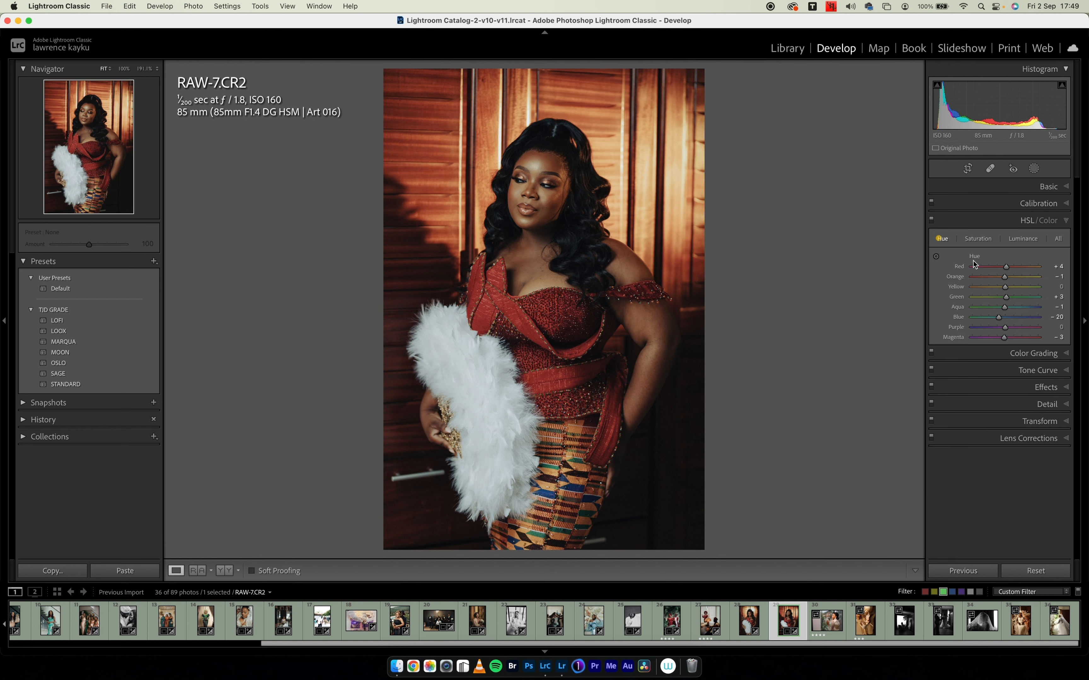
pyautogui.moveTo(1006, 278); pyautogui.dragTo(1004, 278)
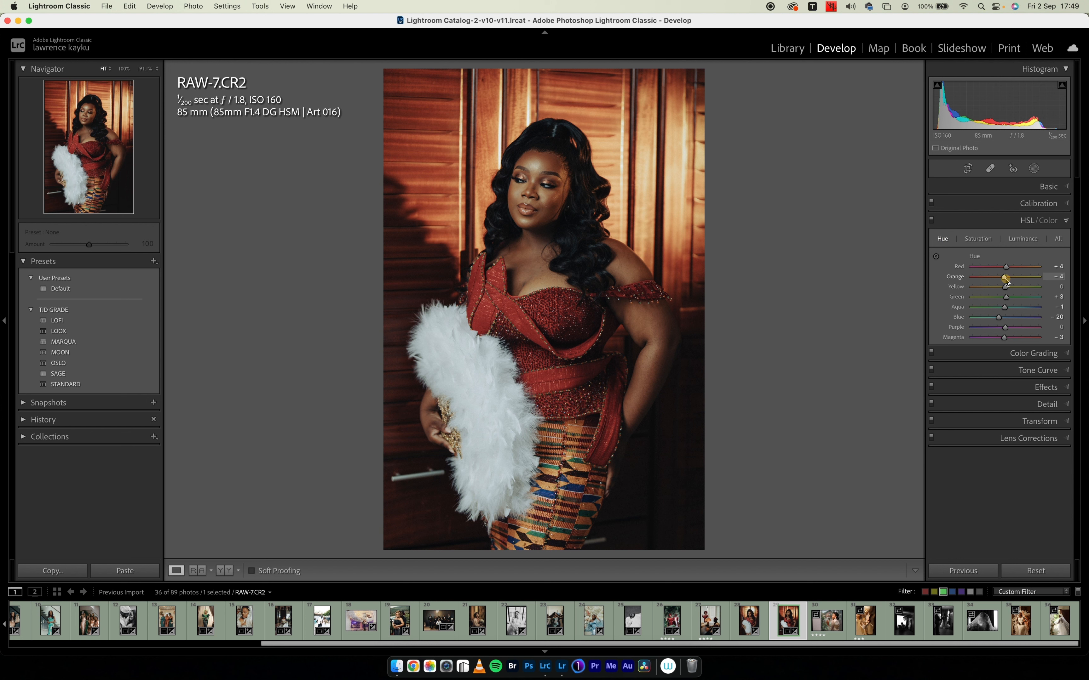
# Shift the red hue of RAW-7.CR2 to -25 and check the red saturation and the luminance settings.
pyautogui.click(1017, 239)
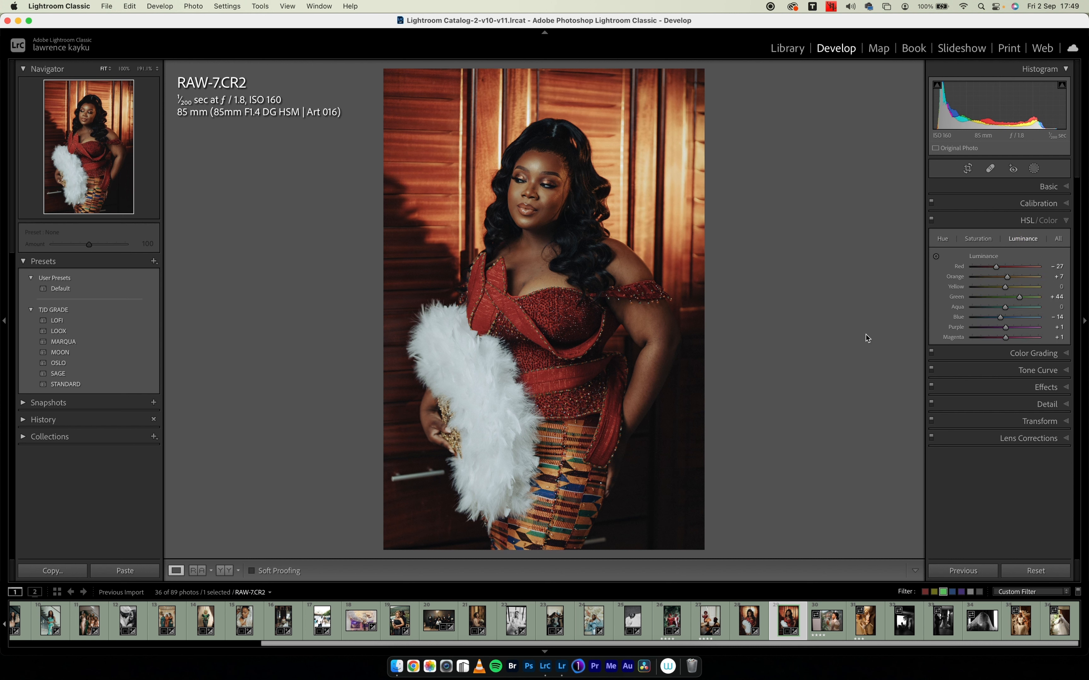
pyautogui.click(947, 242)
pyautogui.click(942, 239)
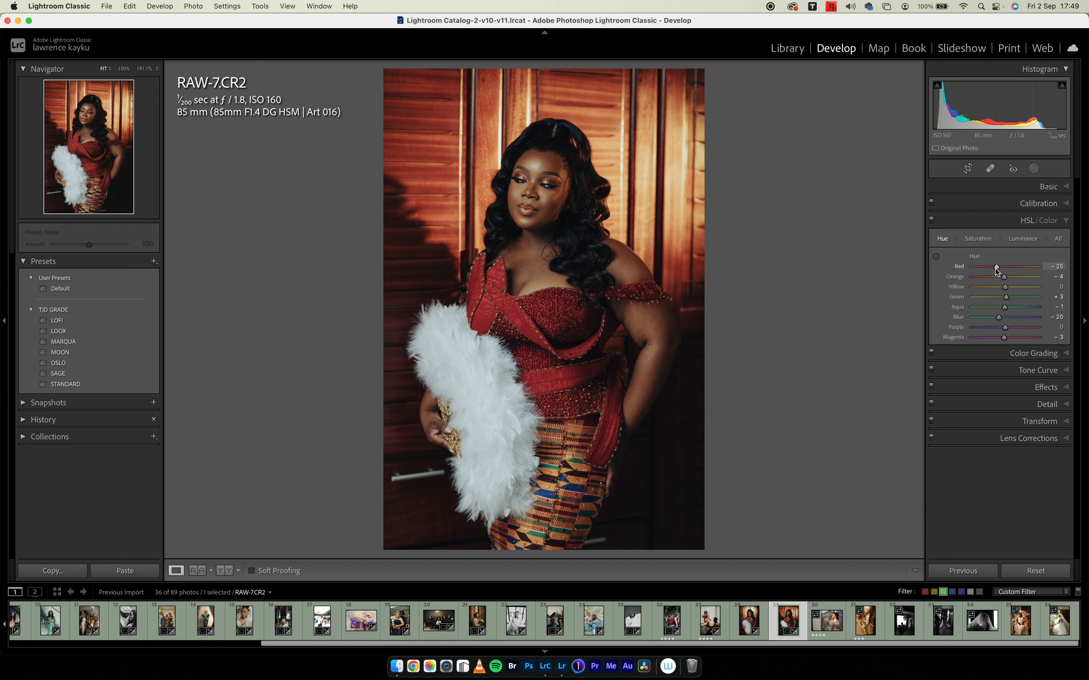
pyautogui.click(985, 241)
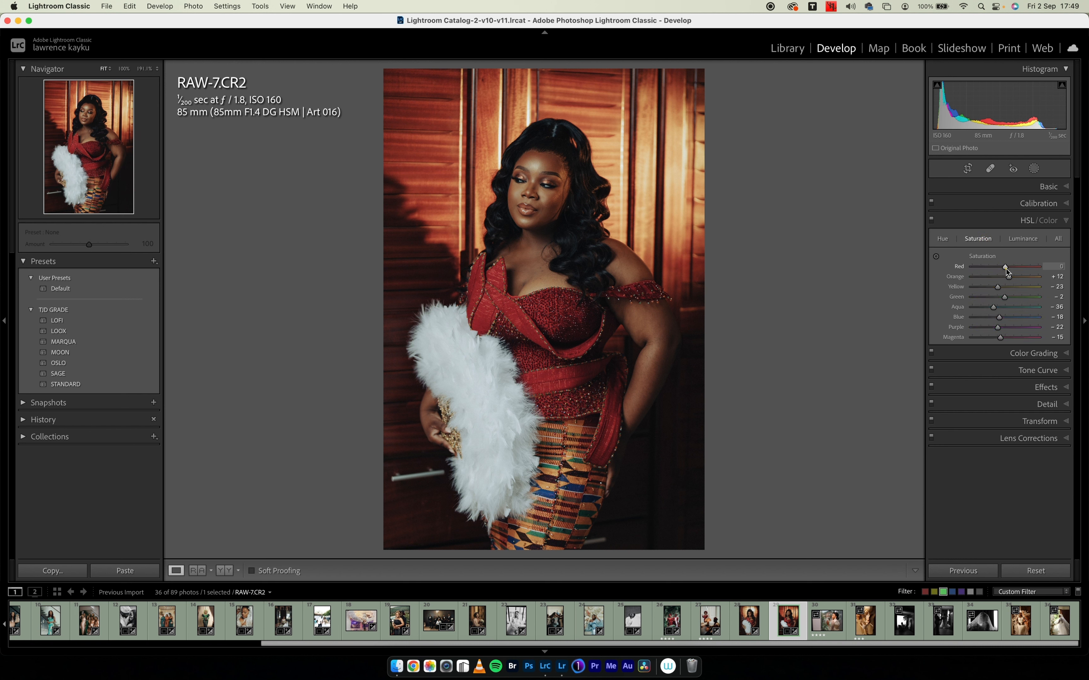
pyautogui.click(971, 219)
# Copy the develop settings of RAW-7.CR2 onto RAW-4.CR2 and compare the result with the original side by side.
pyautogui.press('super+c')
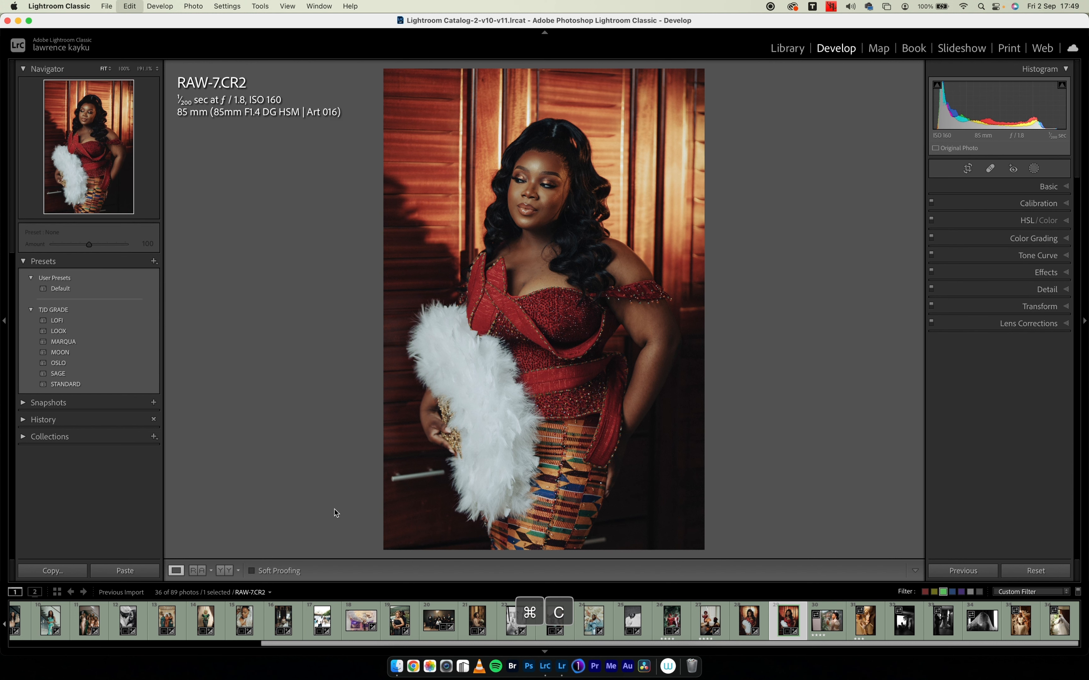
pyautogui.press('Return')
pyautogui.press('Left')
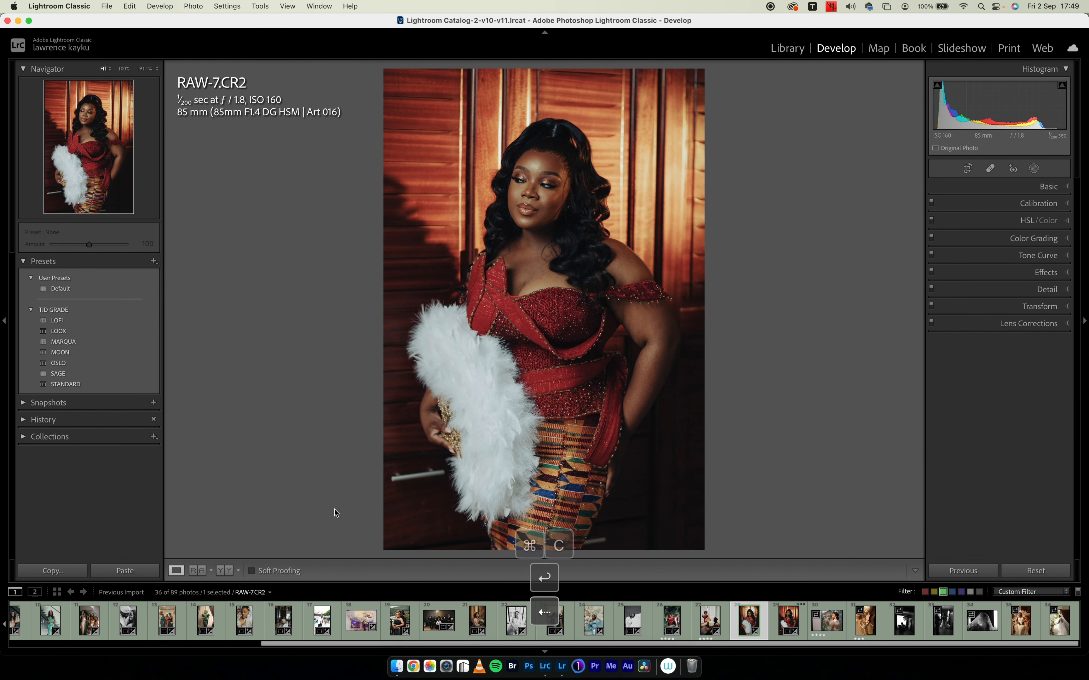
pyautogui.press('super+v')
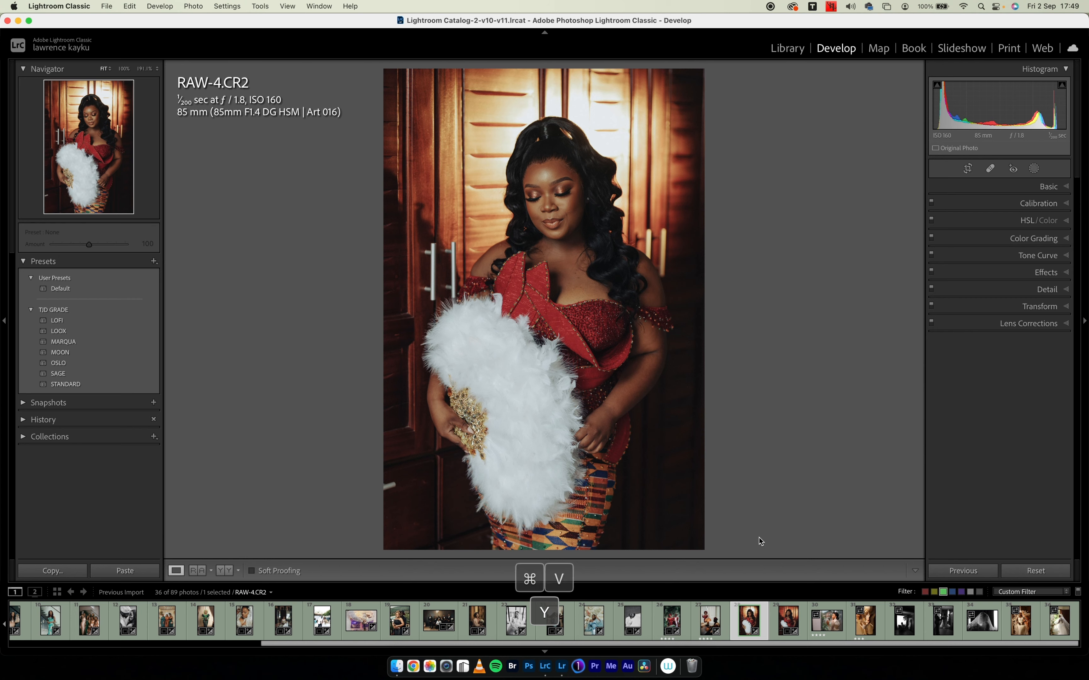
pyautogui.press('y')
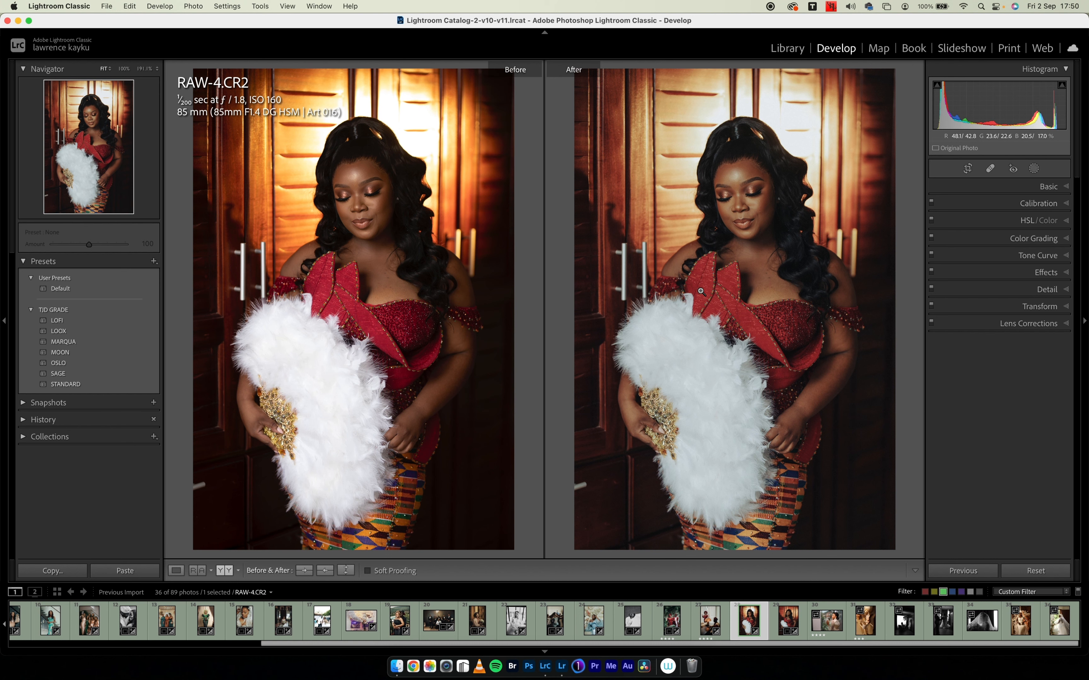
# Move on to the photo JEMA4275.CR3 and apply the MOON preset.
pyautogui.press('Right')
pyautogui.press('Right')
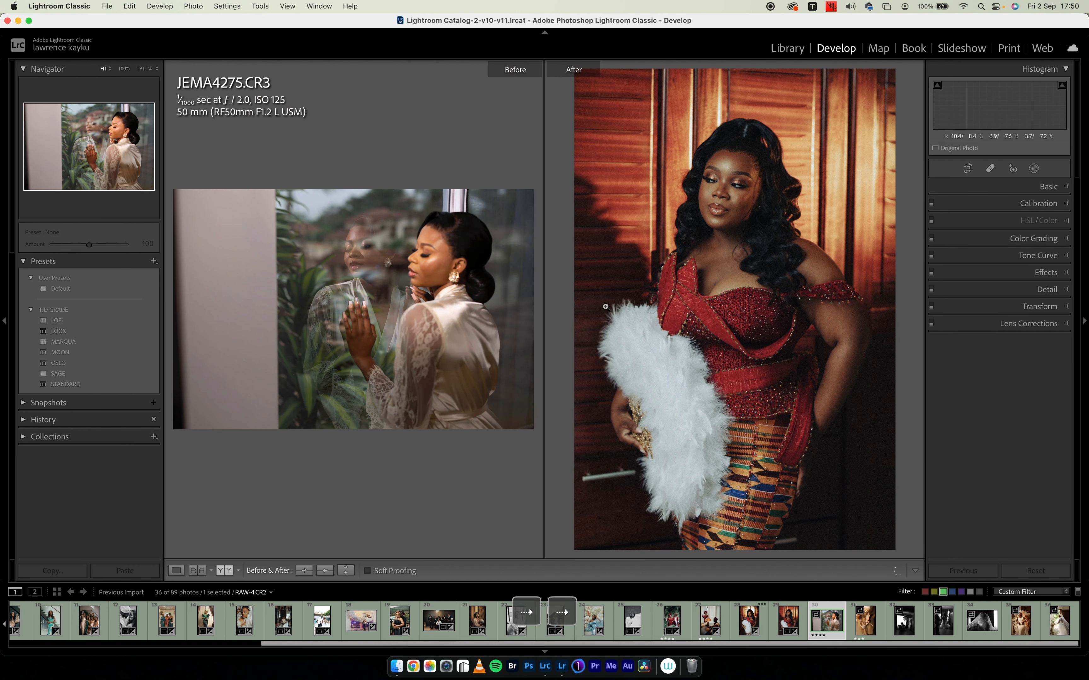
pyautogui.click(112, 353)
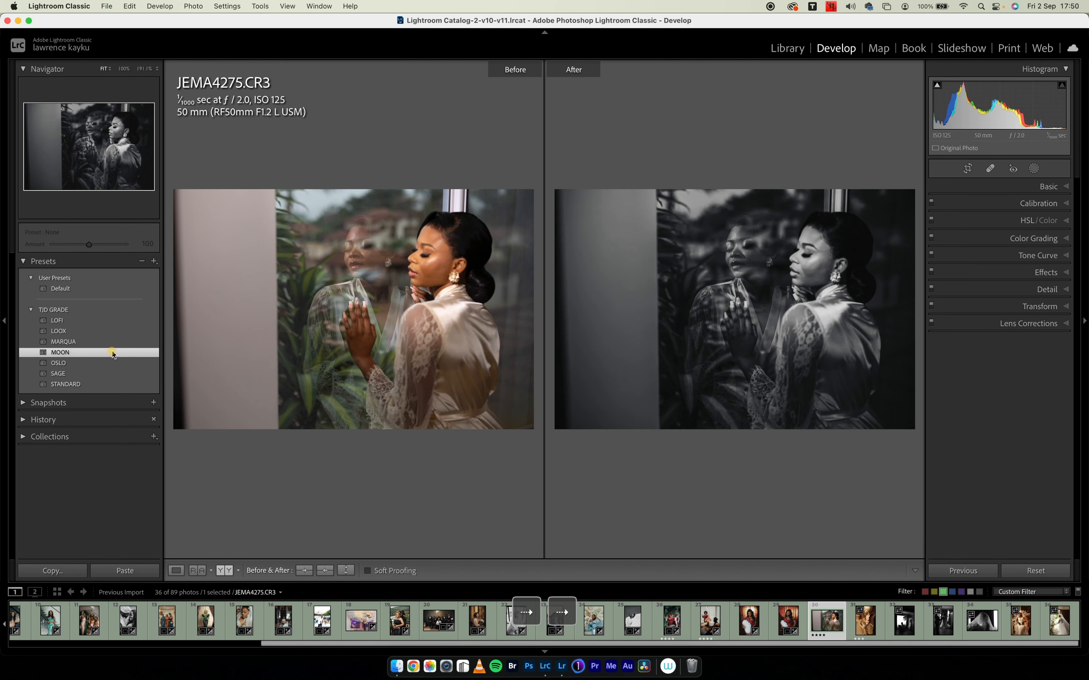
# Crop JEMA4275.CR3 tighter around the woman and her reflection, keeping the original aspect ratio.
pyautogui.press('r')
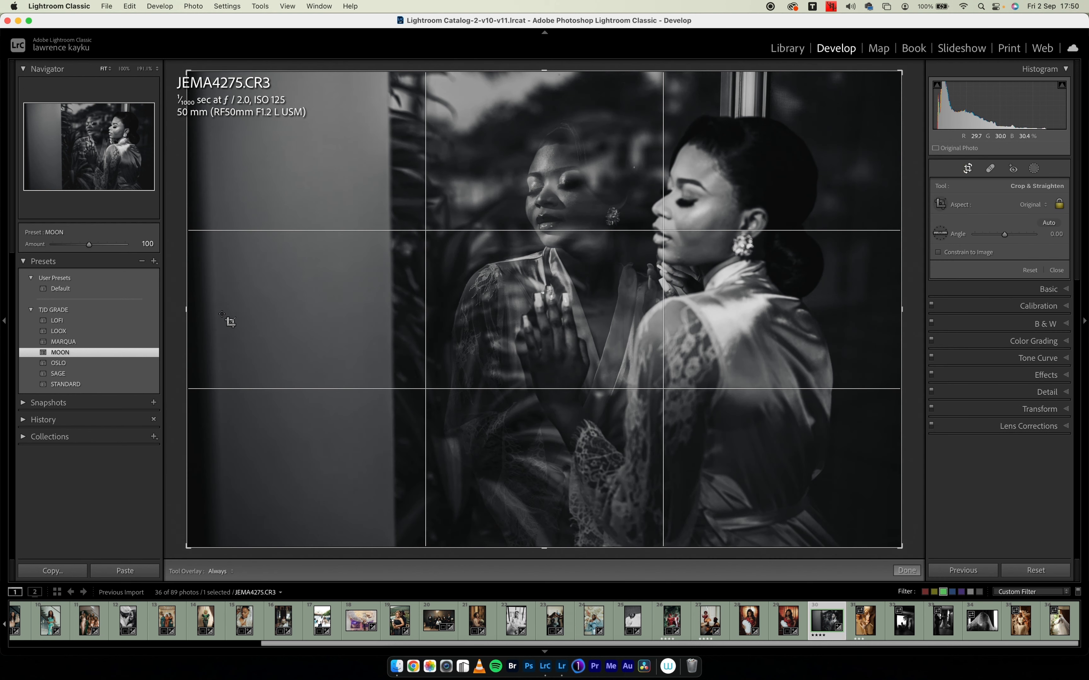
pyautogui.moveTo(185, 309); pyautogui.dragTo(221, 310)
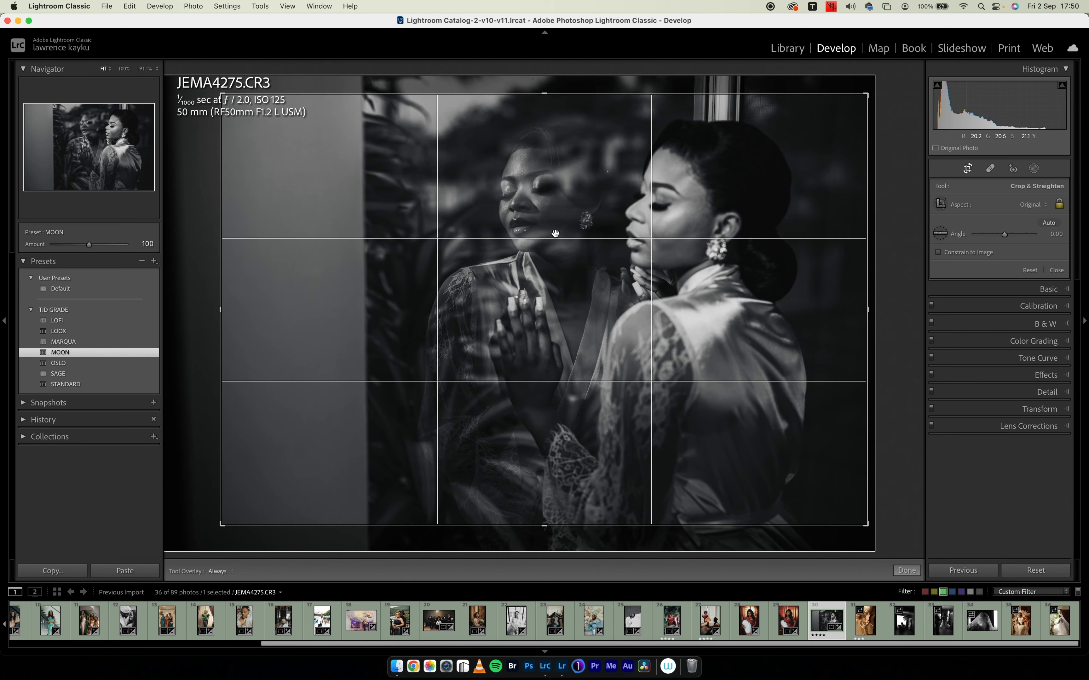
pyautogui.press('Return')
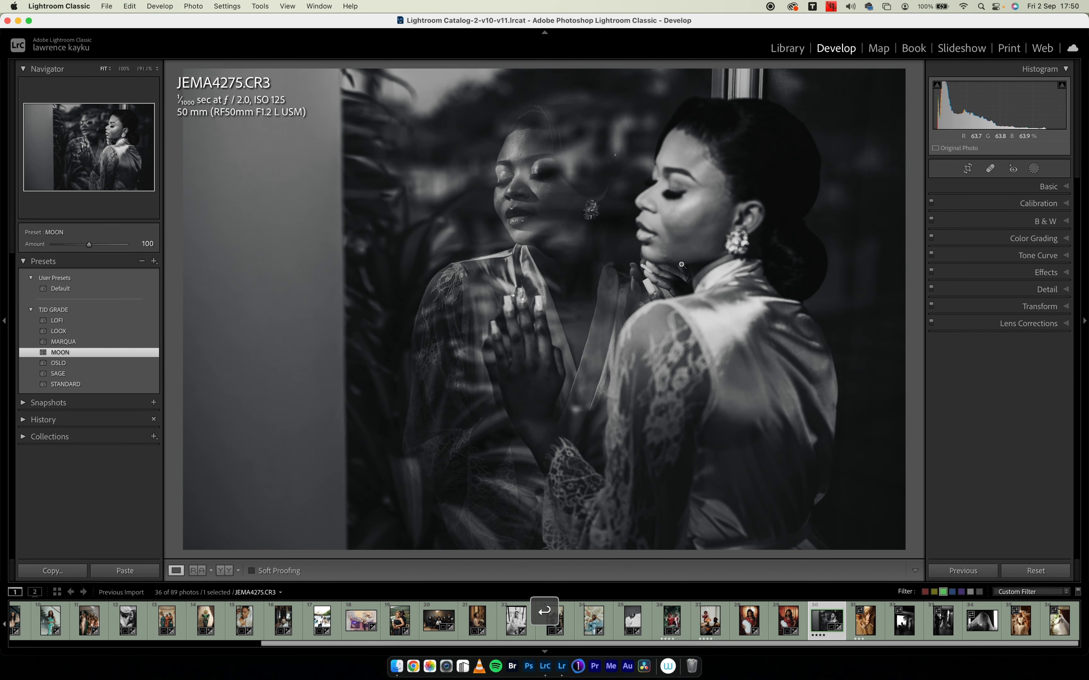
# Move on to the photo JEMA4327.CR3, apply the SAGE preset and crop it slightly tighter around the shoes.
pyautogui.press('Right')
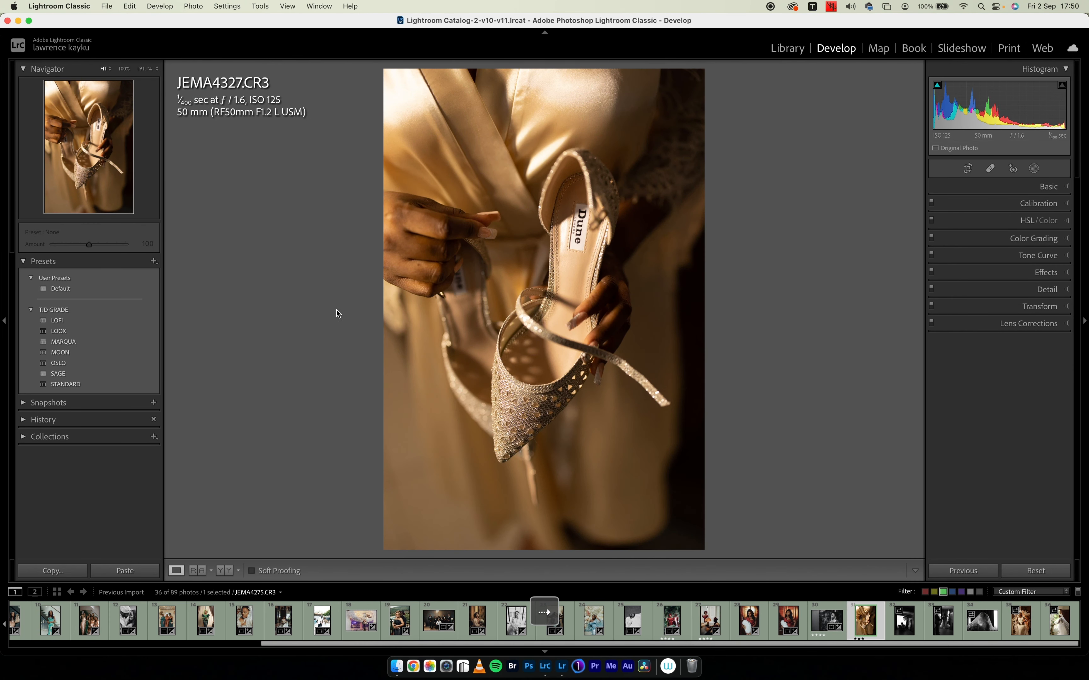
pyautogui.click(97, 374)
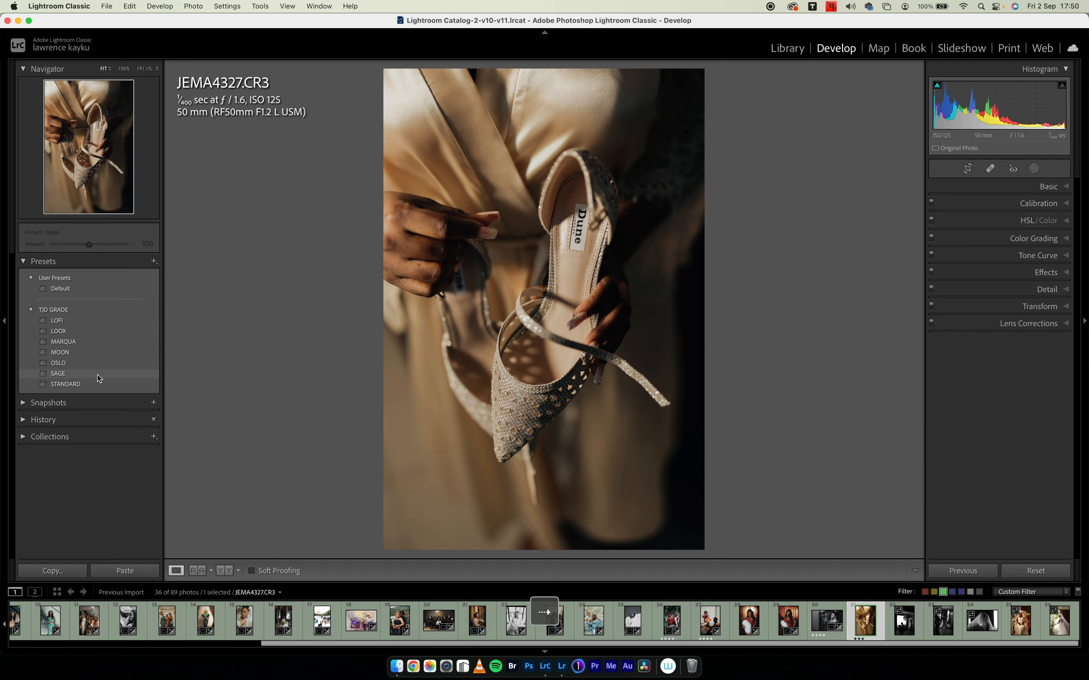
pyautogui.press('r')
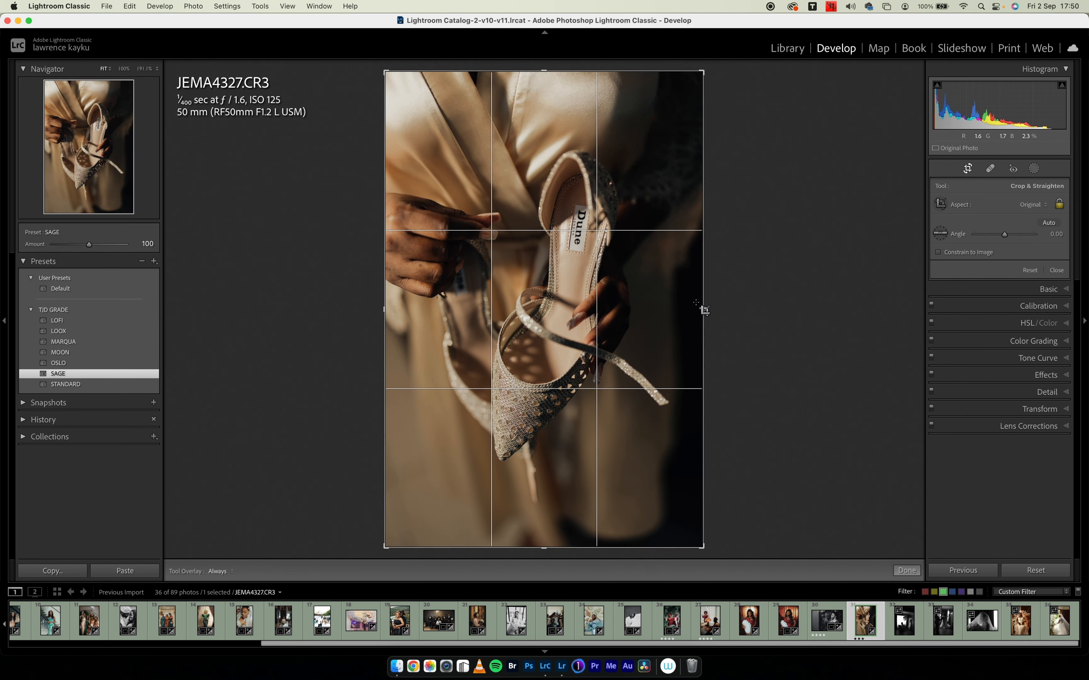
pyautogui.press('Return')
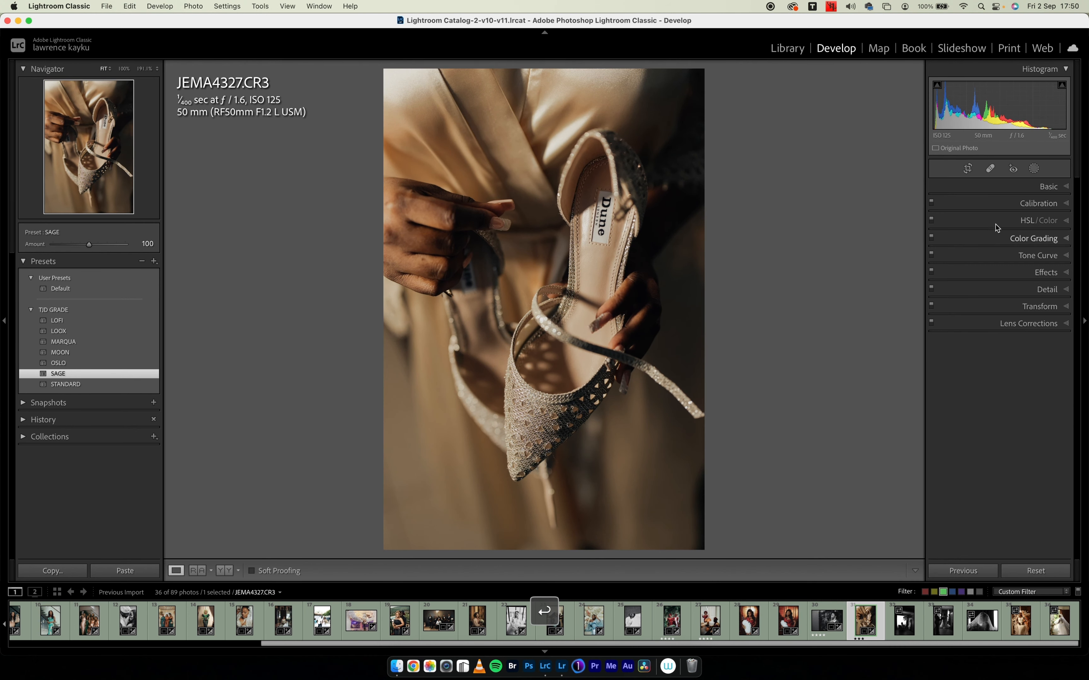
# Lift the black point of the JEMA4327.CR3 tone curve to an output of 23.
pyautogui.click(982, 258)
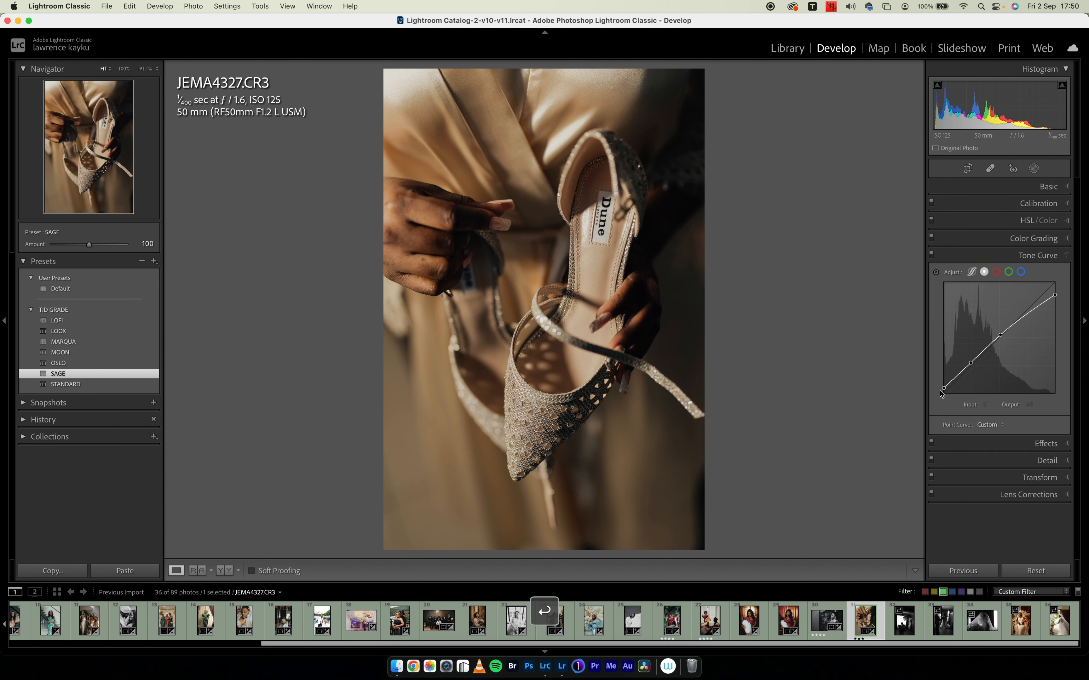
pyautogui.moveTo(943, 389); pyautogui.dragTo(944, 387)
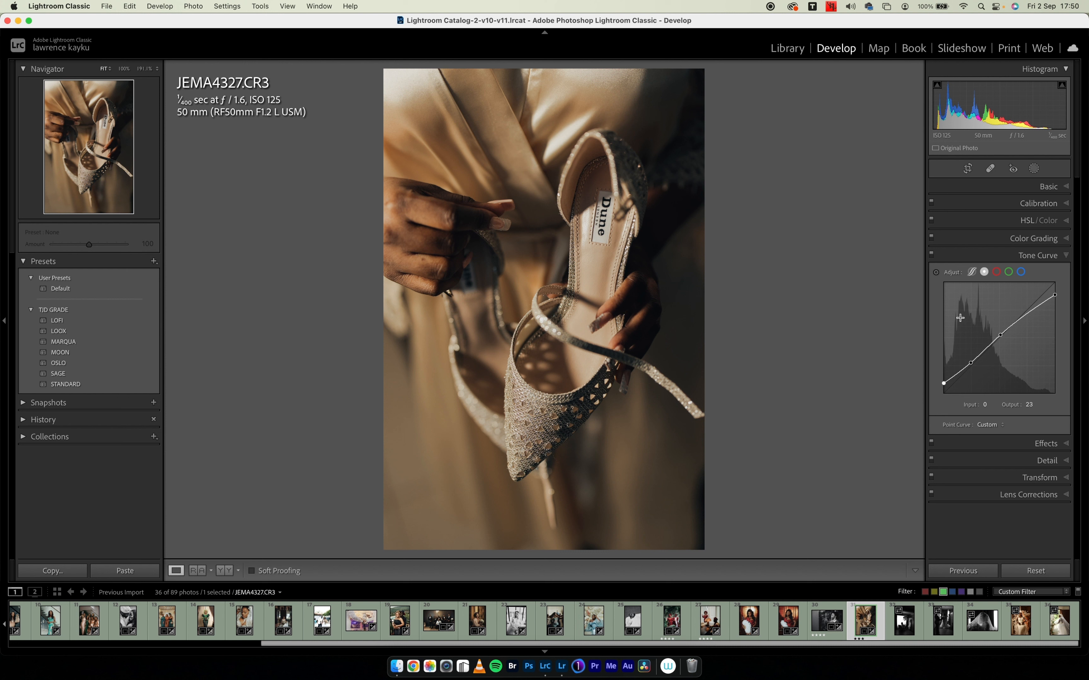
pyautogui.click(982, 258)
# Move on to the photo _JDR9994.CR2 and apply the OSLO preset after trying SAGE.
pyautogui.press('Right')
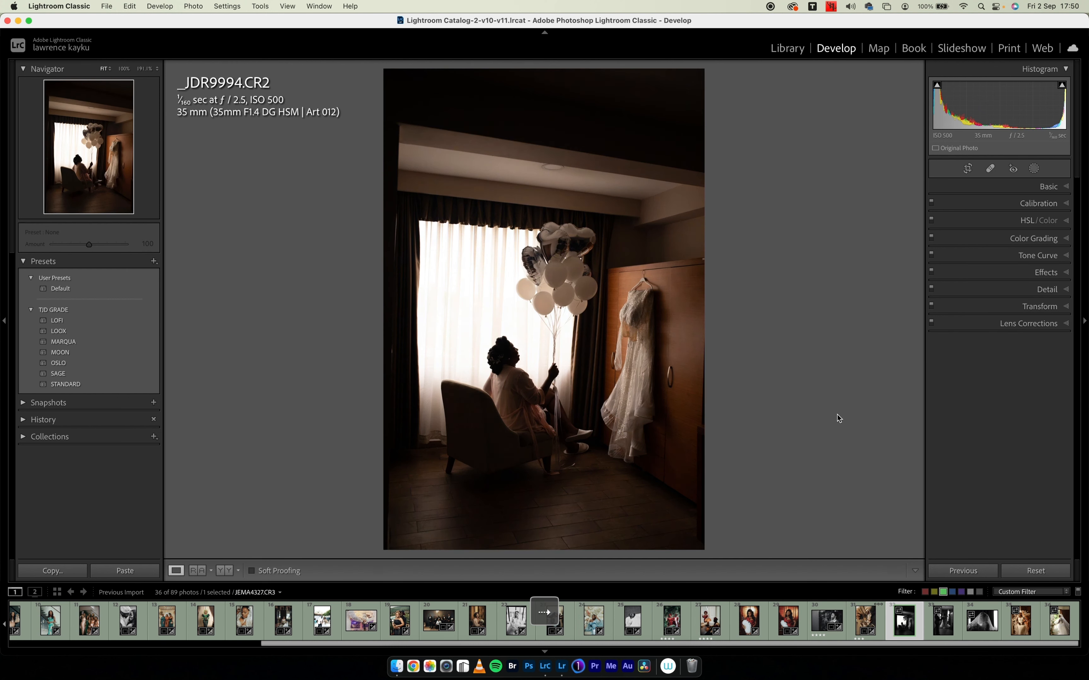
pyautogui.click(140, 375)
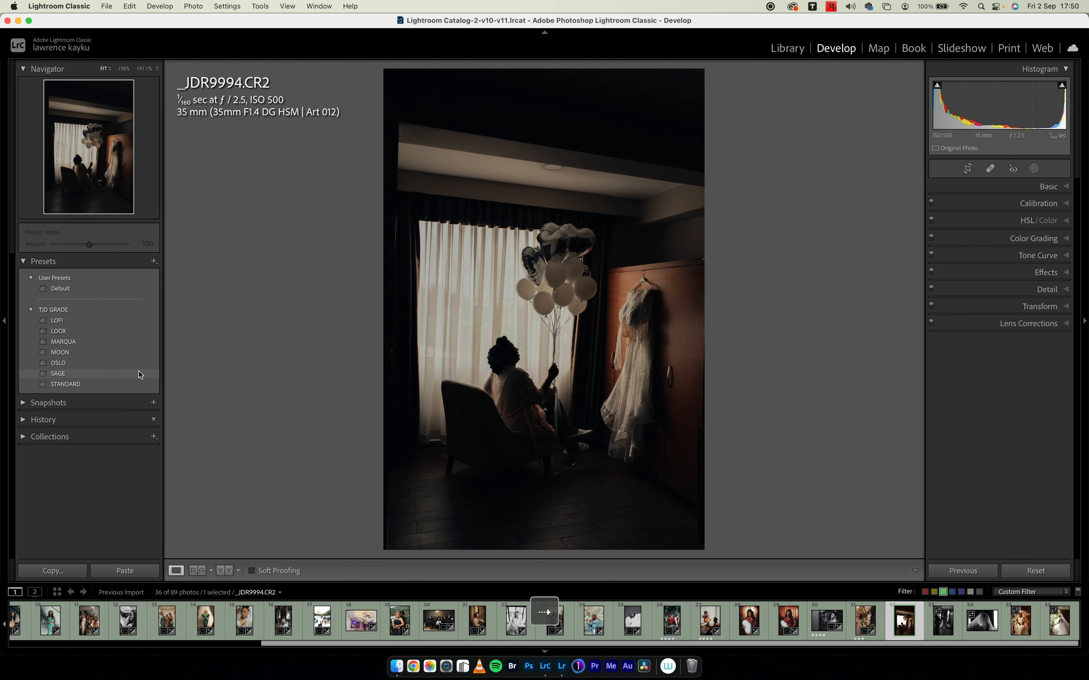
pyautogui.click(132, 364)
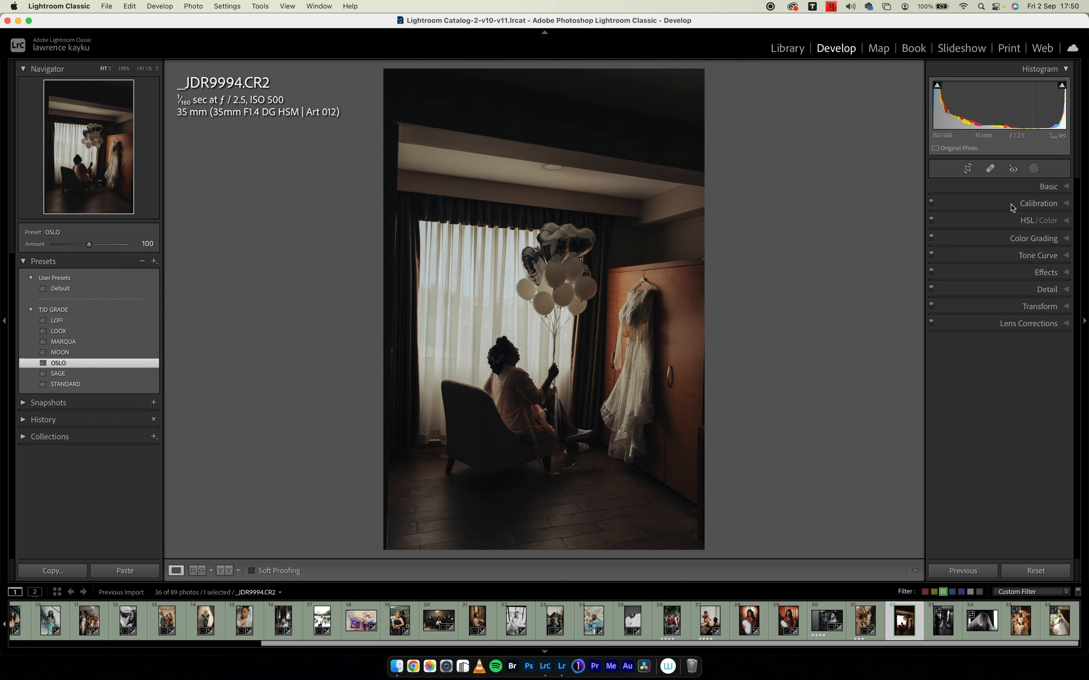
# Set Highlights to −17 on _JDR9994.CR2 and crop it to 16 x 9, straightened by about −2 degrees.
pyautogui.click(1004, 186)
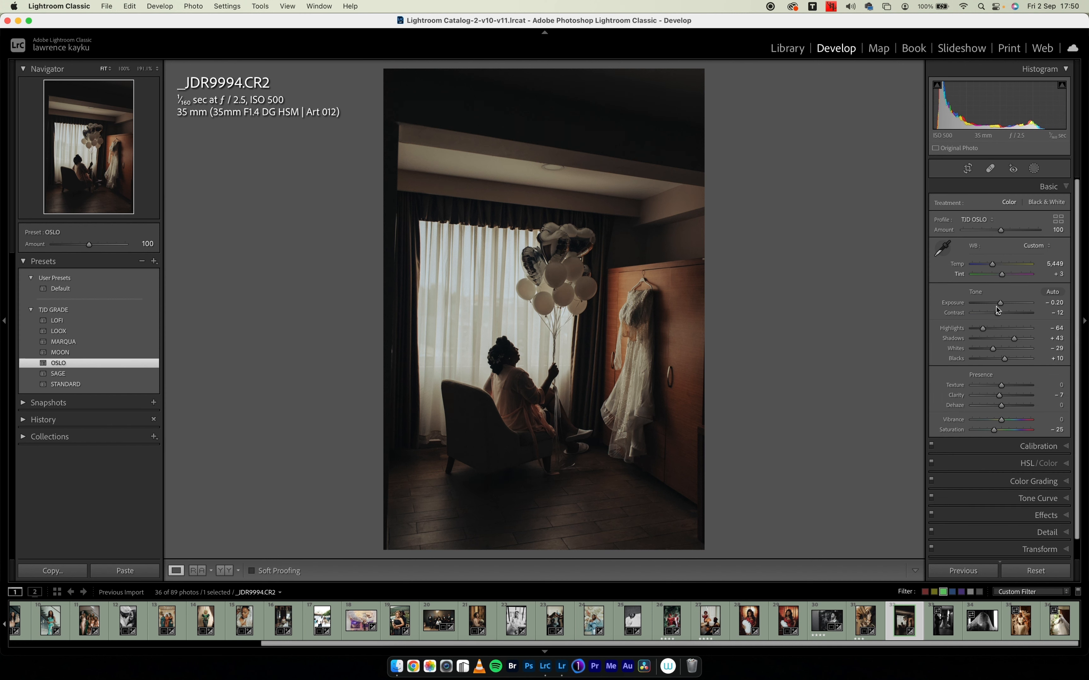
pyautogui.moveTo(981, 328); pyautogui.dragTo(997, 331)
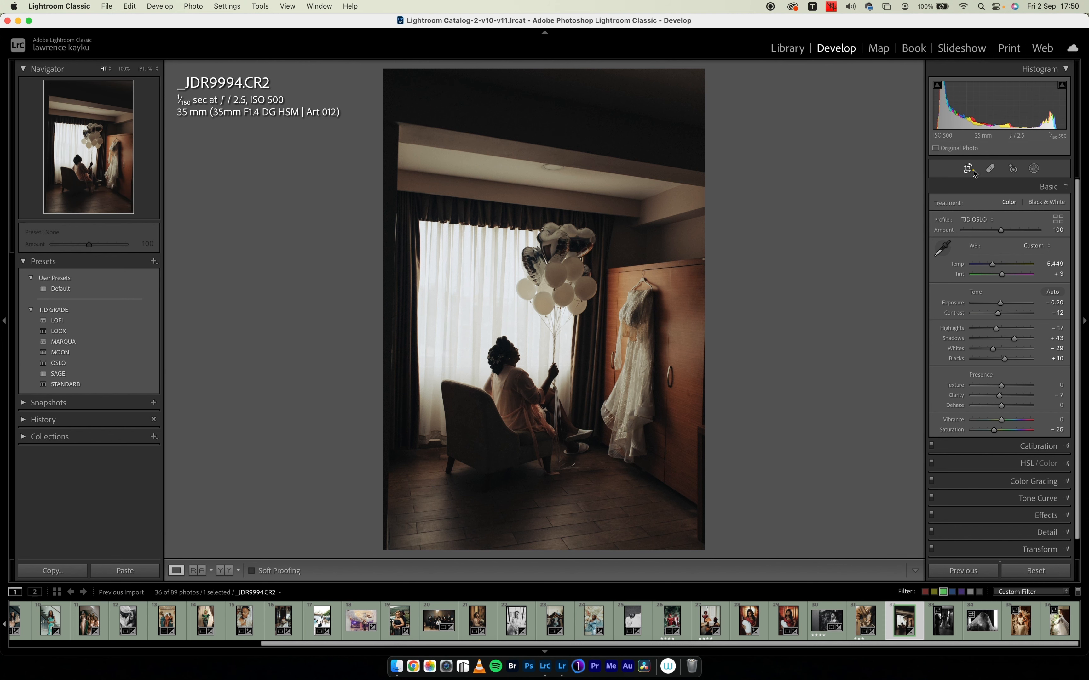
pyautogui.click(973, 169)
pyautogui.click(1025, 205)
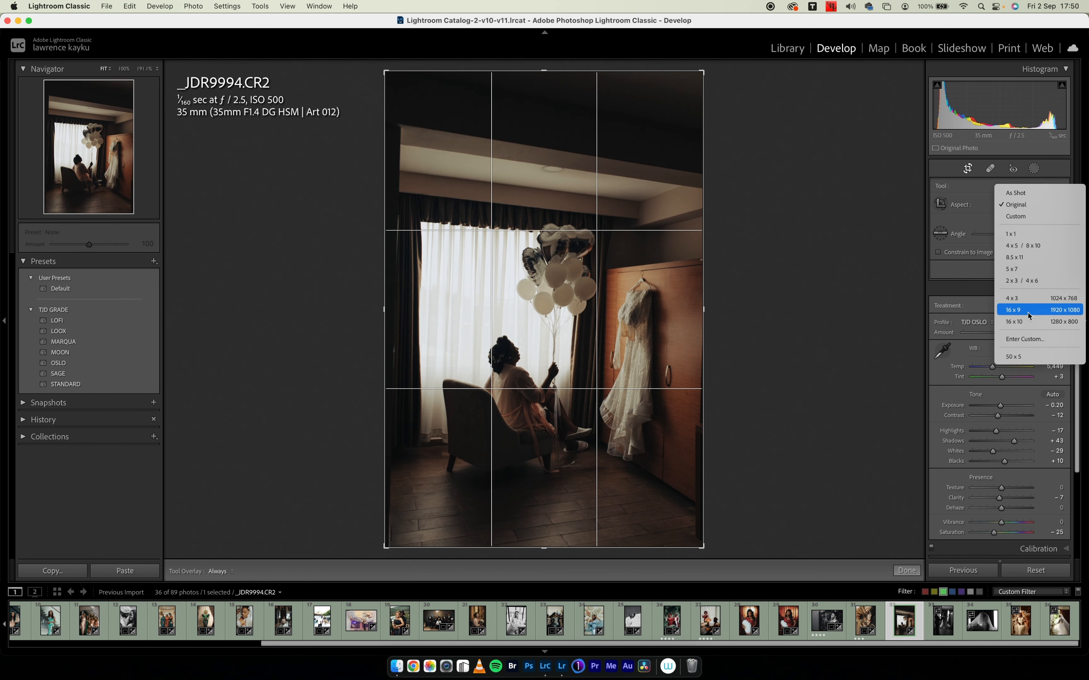
pyautogui.click(1021, 310)
pyautogui.moveTo(683, 306); pyautogui.dragTo(756, 286)
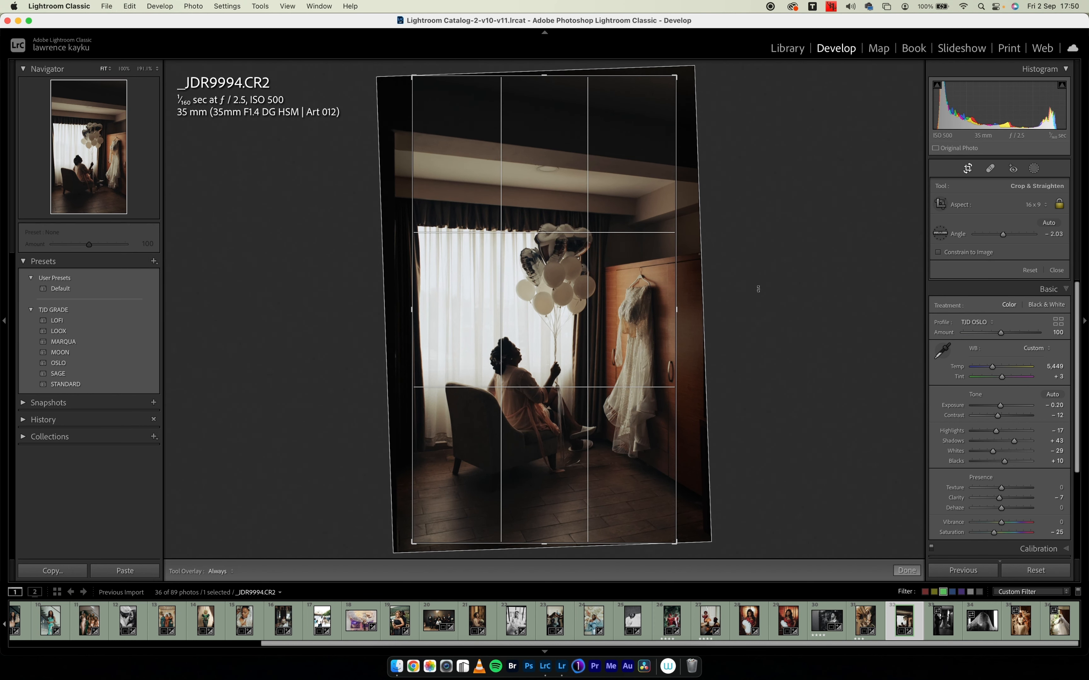
pyautogui.moveTo(657, 306); pyautogui.dragTo(671, 306)
pyautogui.press('Return')
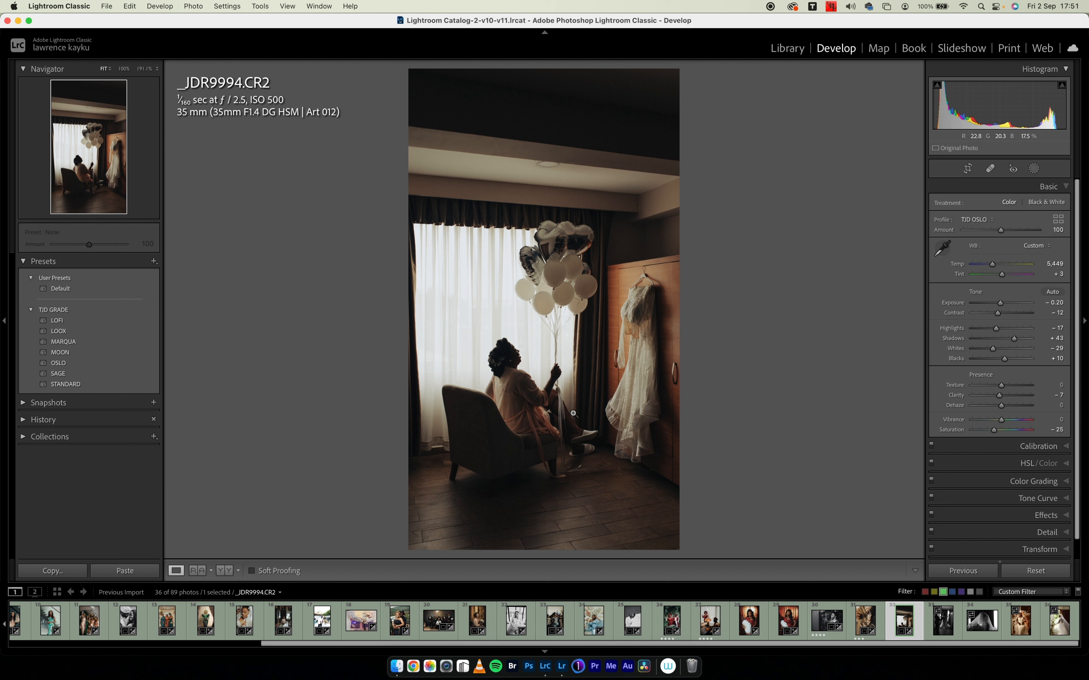
# Move on to the photo _JDR0055.CR2, apply the OSLO preset and crop it to 16 x 9 around the bride and bridesmaids.
pyautogui.press('shift')
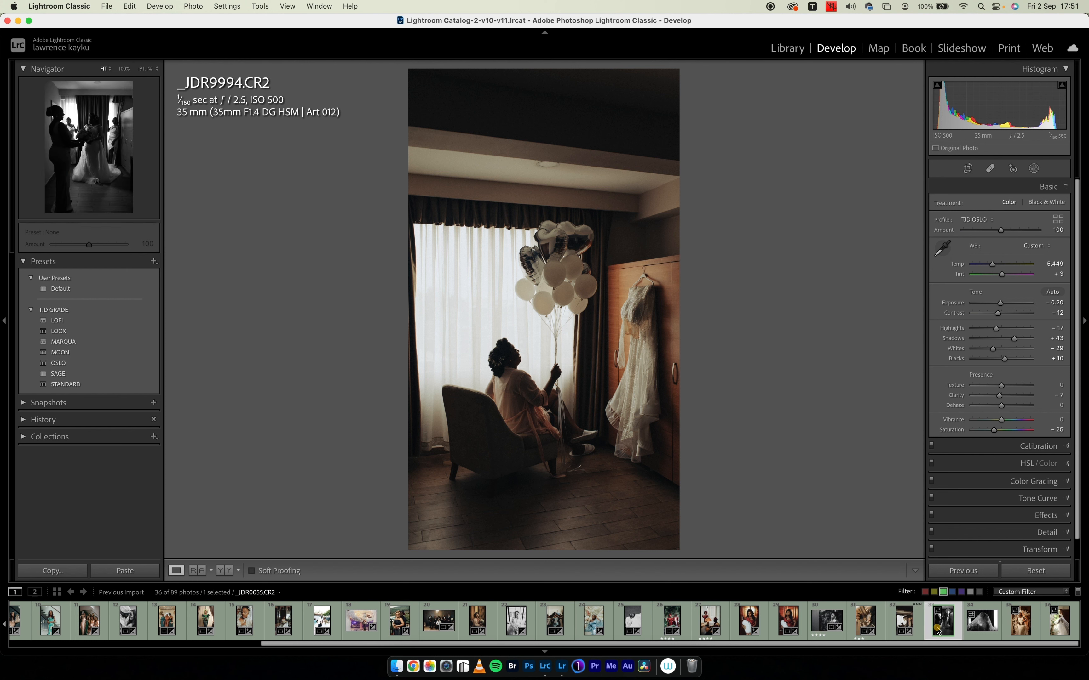
pyautogui.click(129, 368)
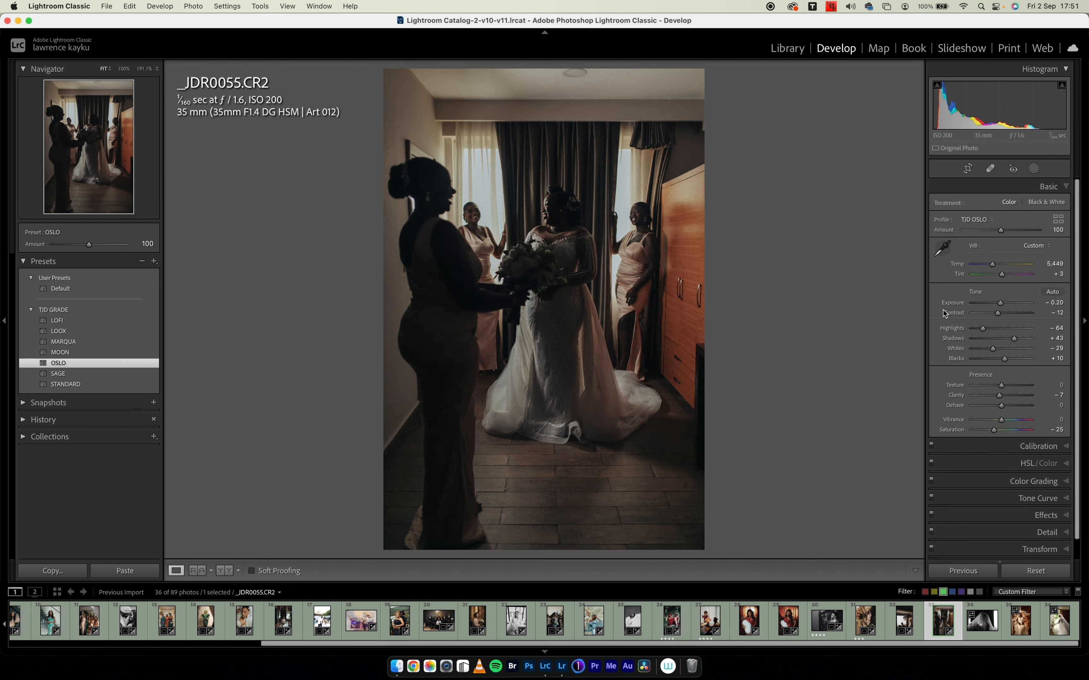
pyautogui.click(968, 169)
pyautogui.click(1026, 206)
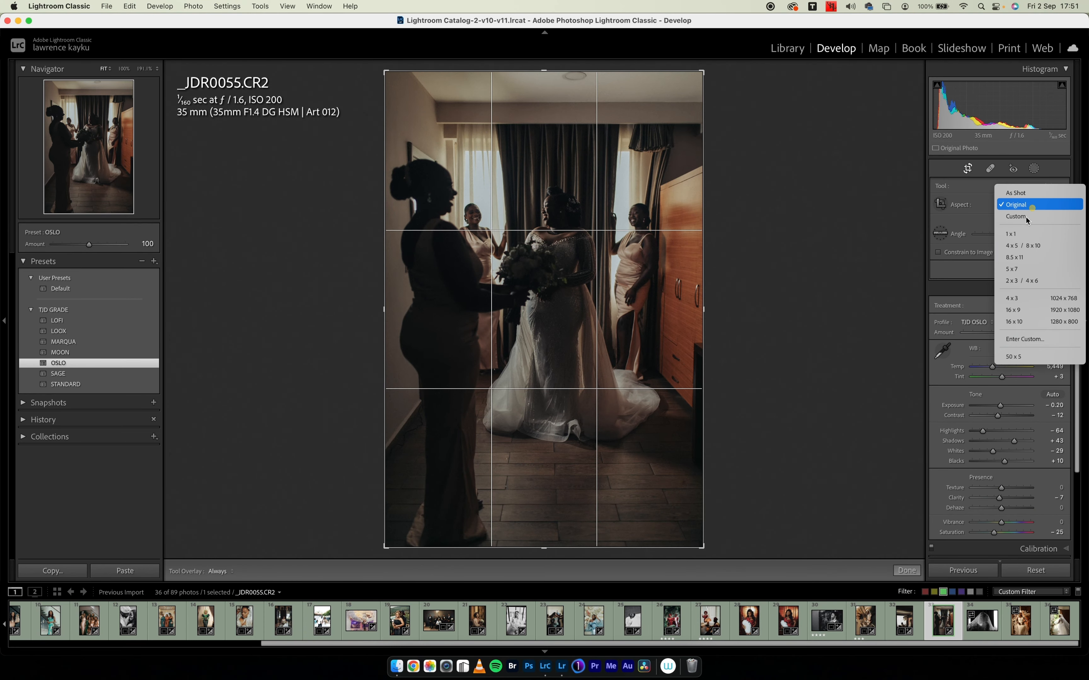
pyautogui.click(1015, 314)
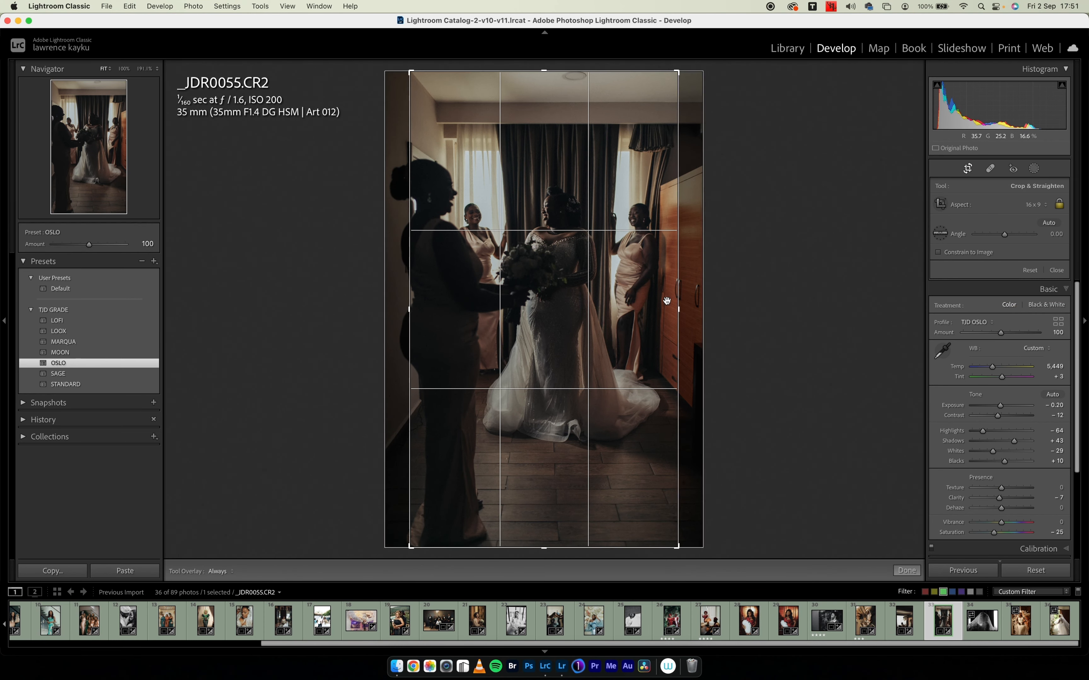
pyautogui.moveTo(628, 302); pyautogui.dragTo(624, 301)
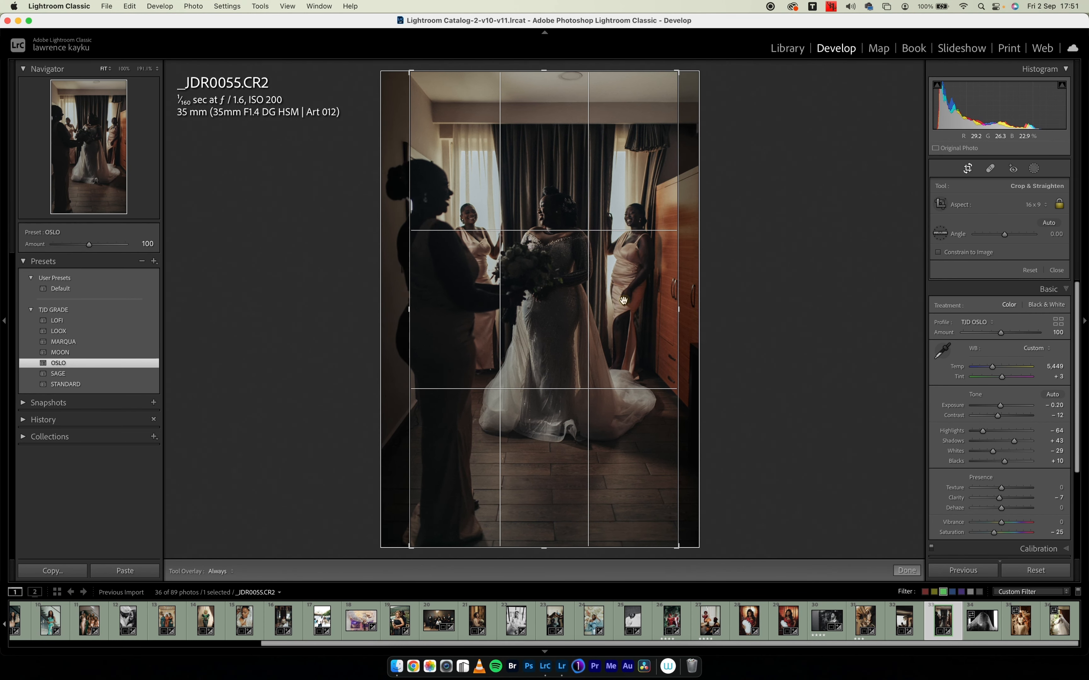
pyautogui.press('Return')
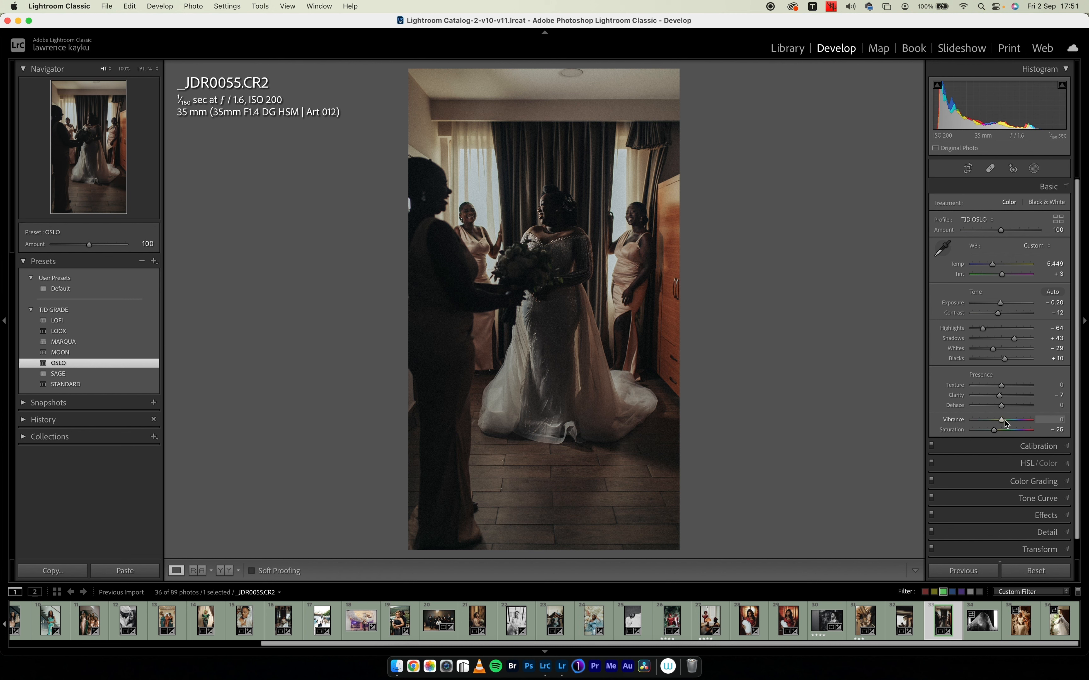
# Set Vibrance to +40, Clarity to +6 and Highlights to −54 on _JDR0055.CR2.
pyautogui.moveTo(1004, 420); pyautogui.dragTo(1006, 423)
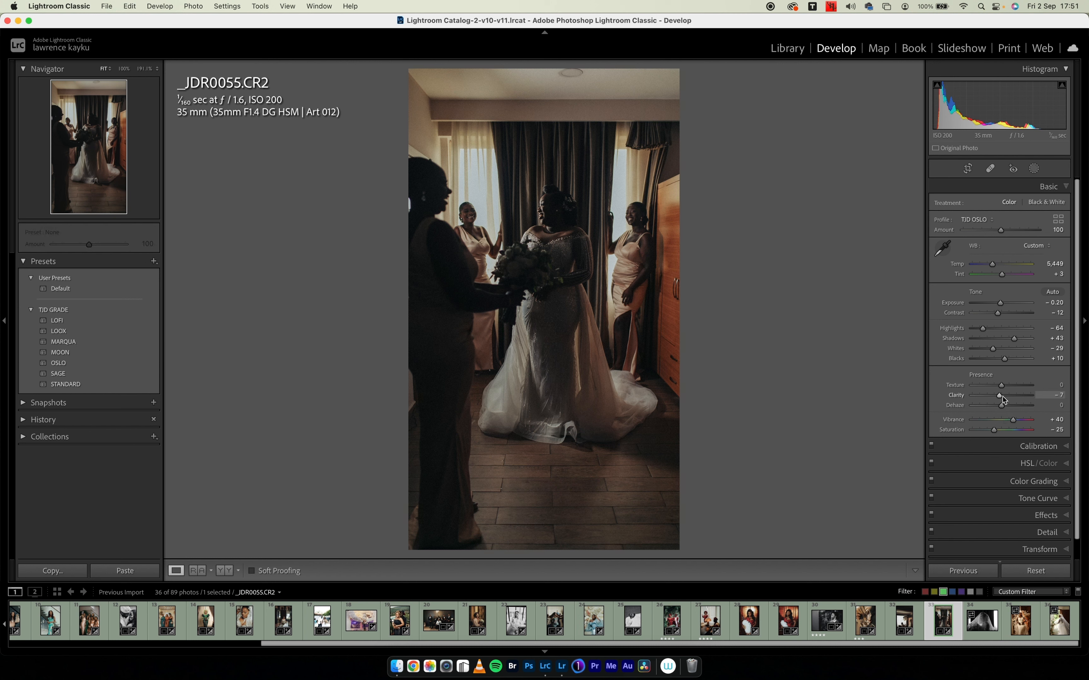
pyautogui.moveTo(999, 396); pyautogui.dragTo(1006, 401)
pyautogui.moveTo(986, 333); pyautogui.dragTo(986, 330)
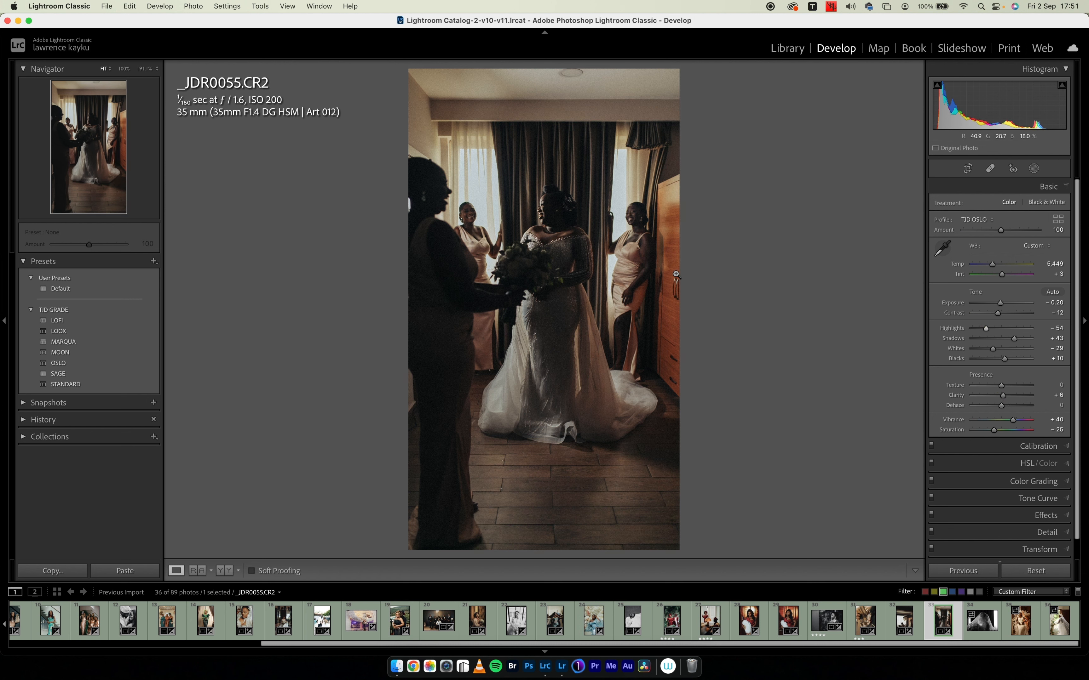
# Compare _JDR0055.CR2 before and after side by side, try a Tint of +17 and undo it.
pyautogui.press('y')
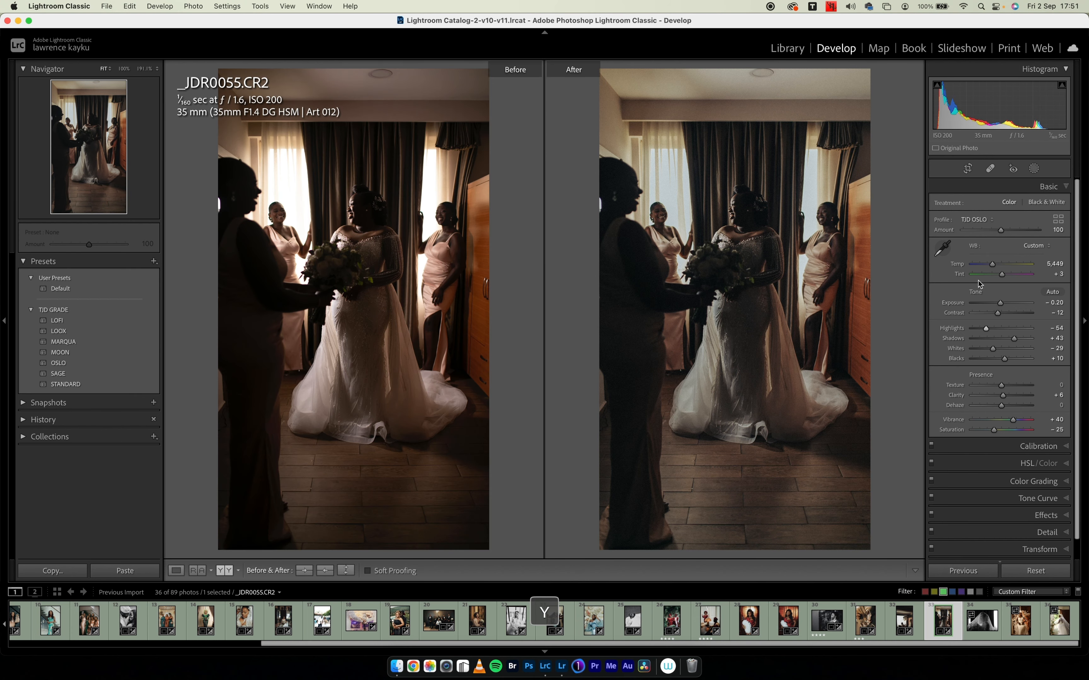
pyautogui.moveTo(1003, 275); pyautogui.dragTo(1006, 276)
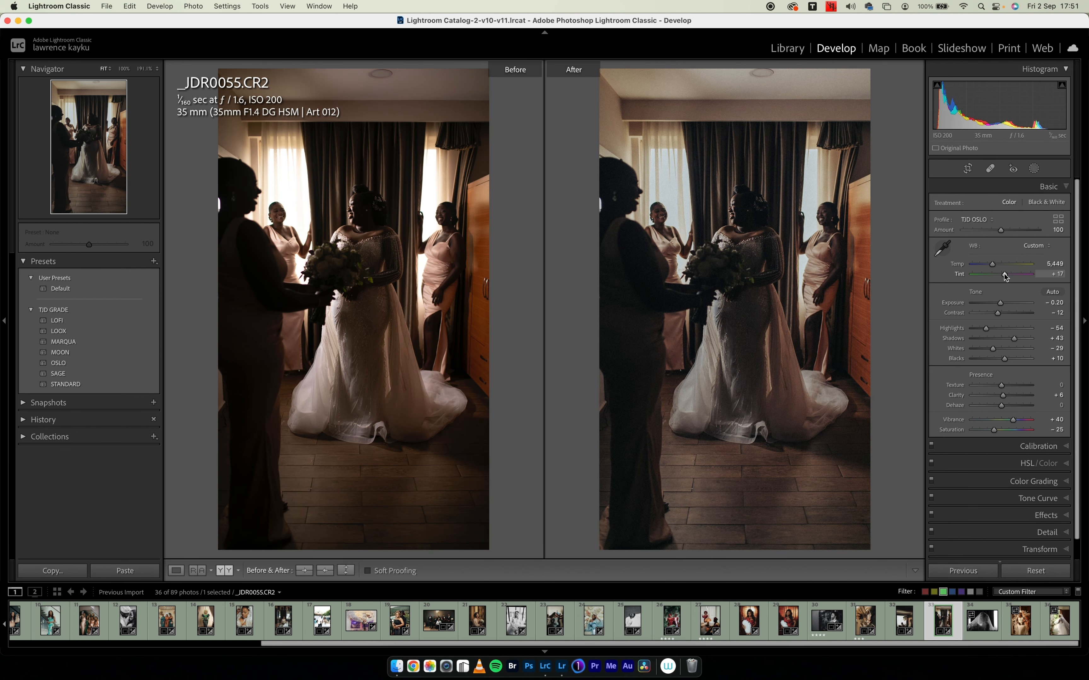
pyautogui.press('super+z')
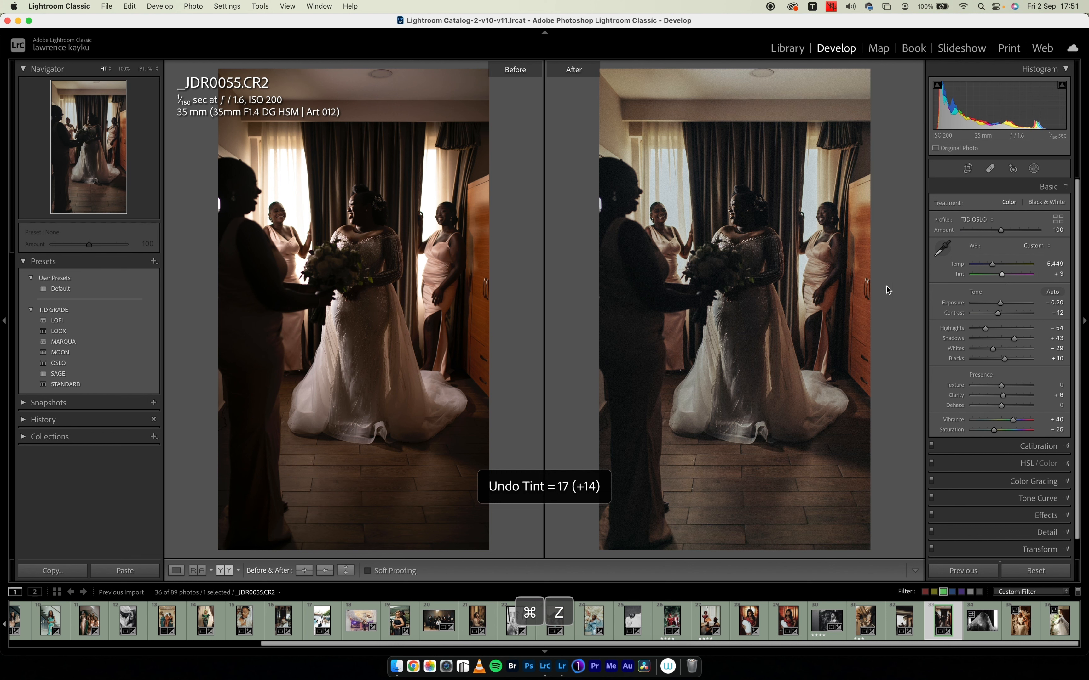
# Move on to the photo _JDR0114.CR2 and crop it tighter around the veiled bride, keeping the original aspect ratio.
pyautogui.press('Right')
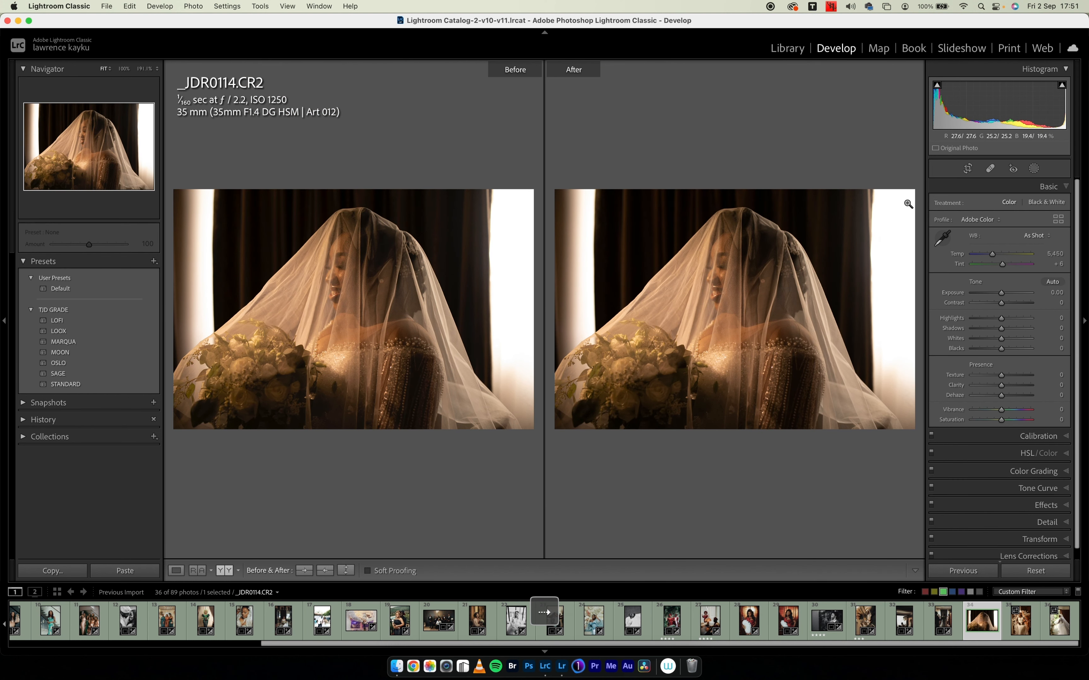
pyautogui.click(967, 168)
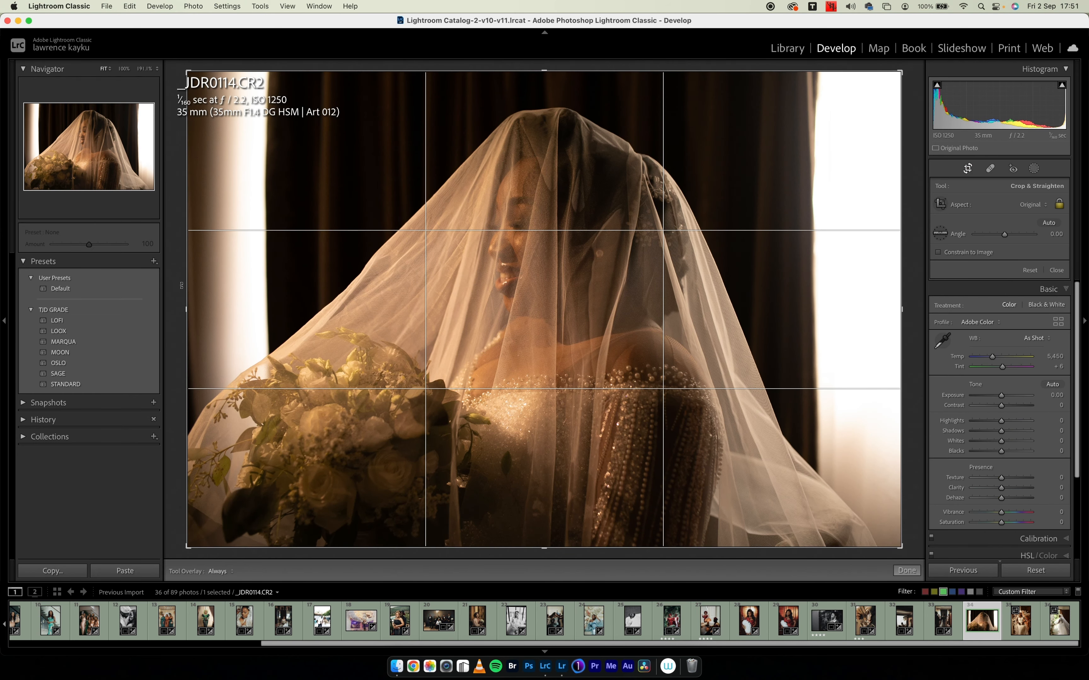
pyautogui.moveTo(186, 288); pyautogui.dragTo(203, 288)
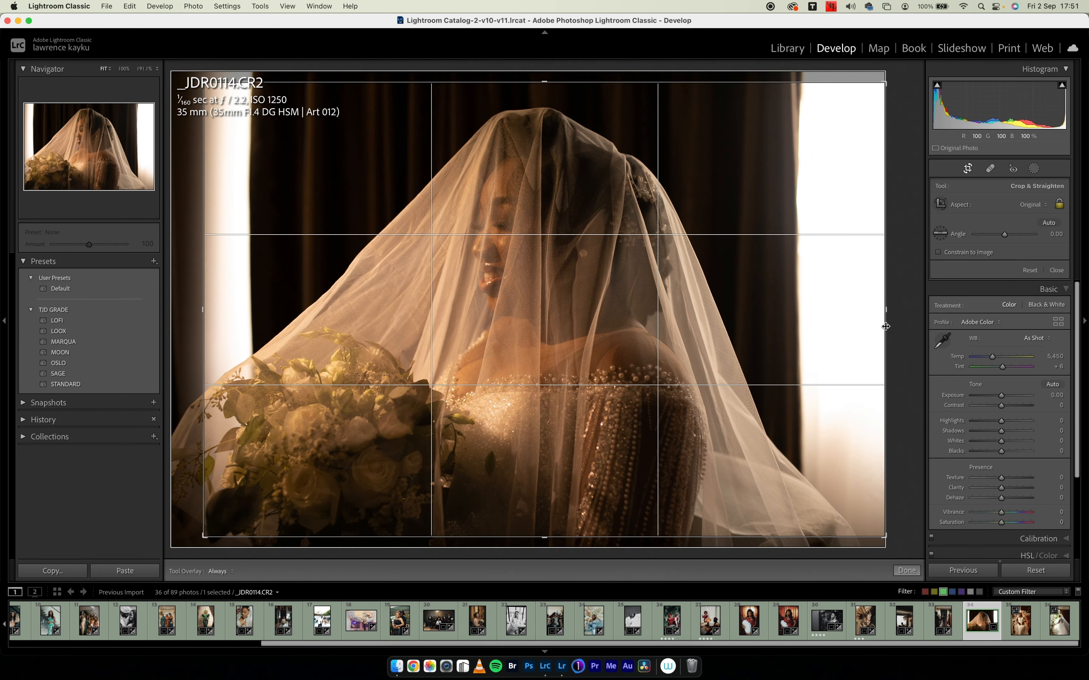
pyautogui.moveTo(883, 323); pyautogui.dragTo(860, 328)
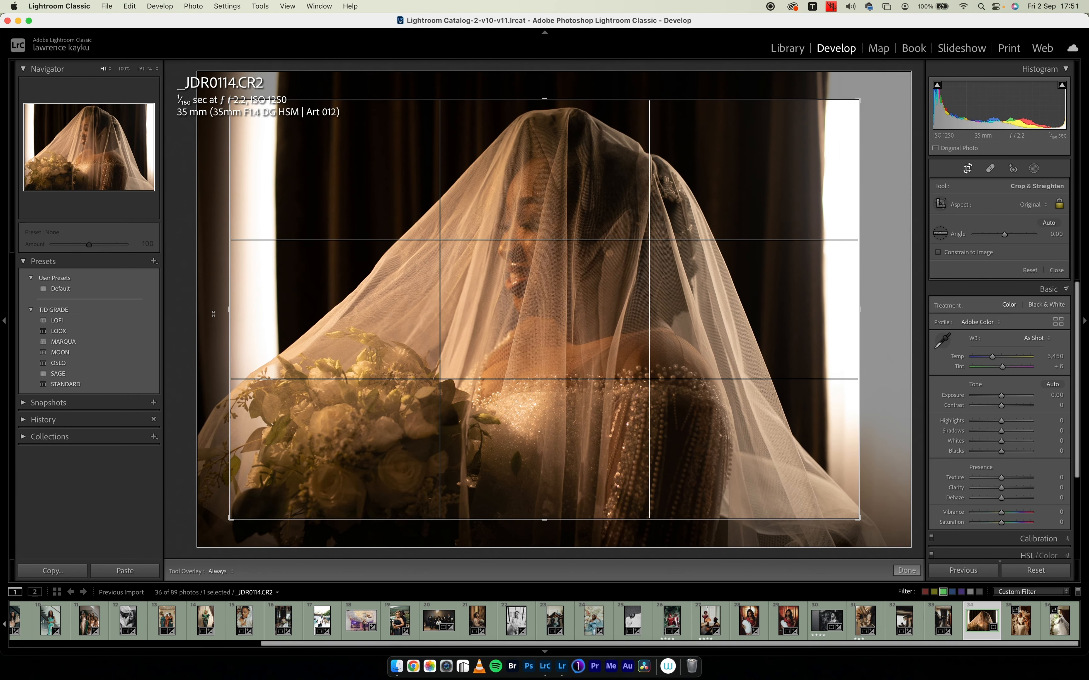
pyautogui.moveTo(228, 314); pyautogui.dragTo(235, 314)
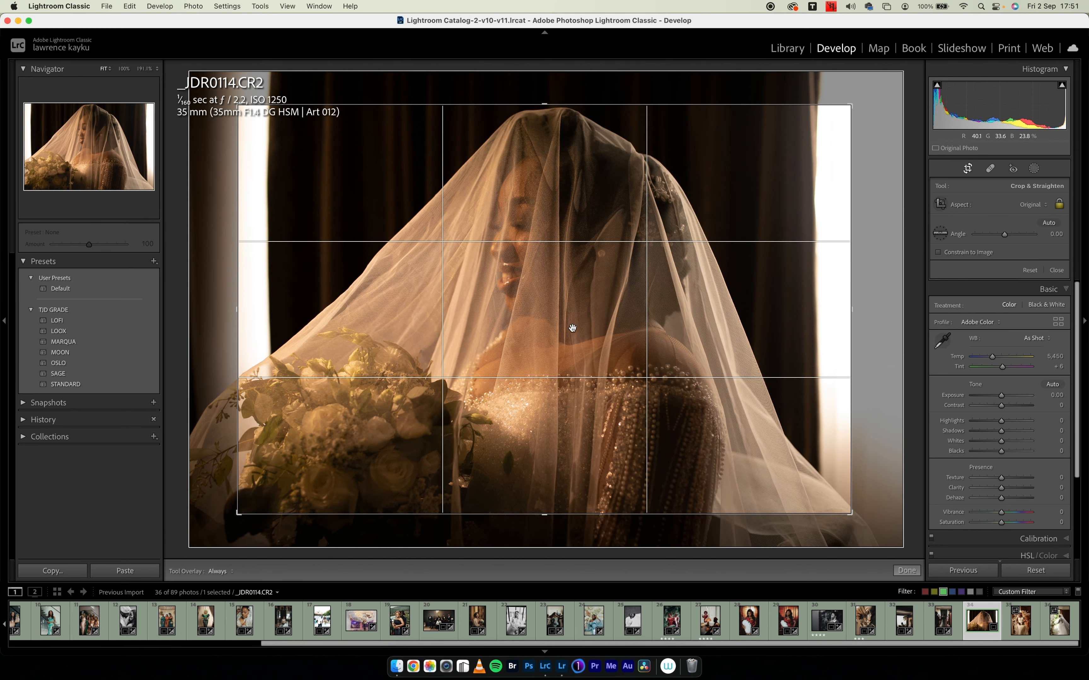
pyautogui.moveTo(571, 329); pyautogui.dragTo(576, 329)
pyautogui.press('Return')
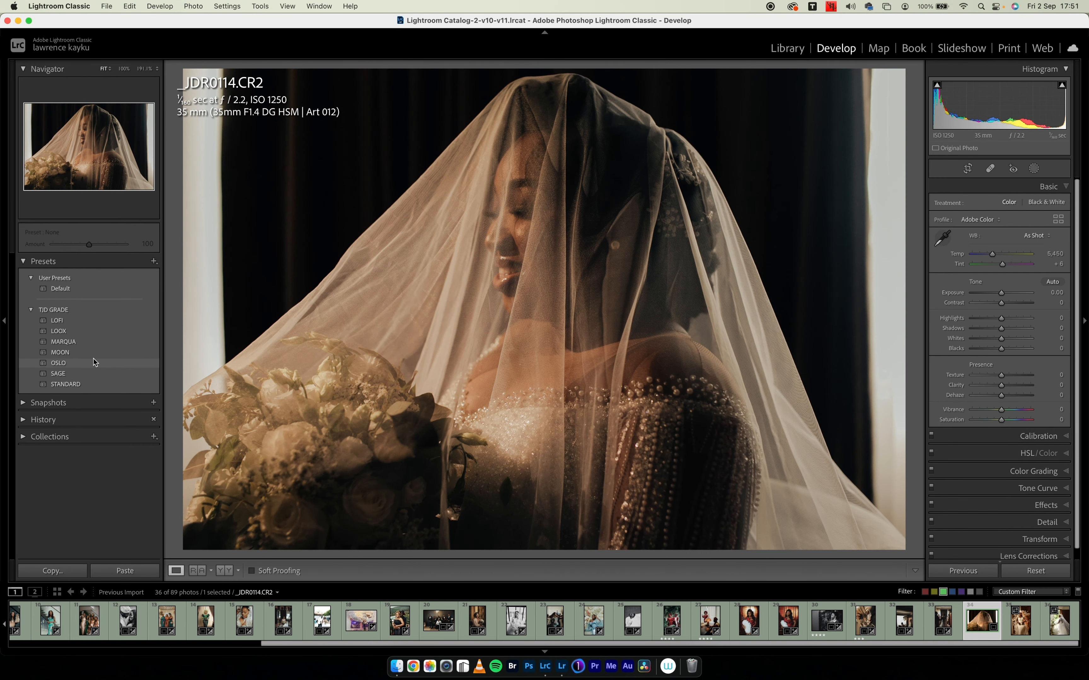
# Apply the MOON preset to _JDR0114.CR2 and set Exposure to +0.25 and Highlights to −77.
pyautogui.click(95, 350)
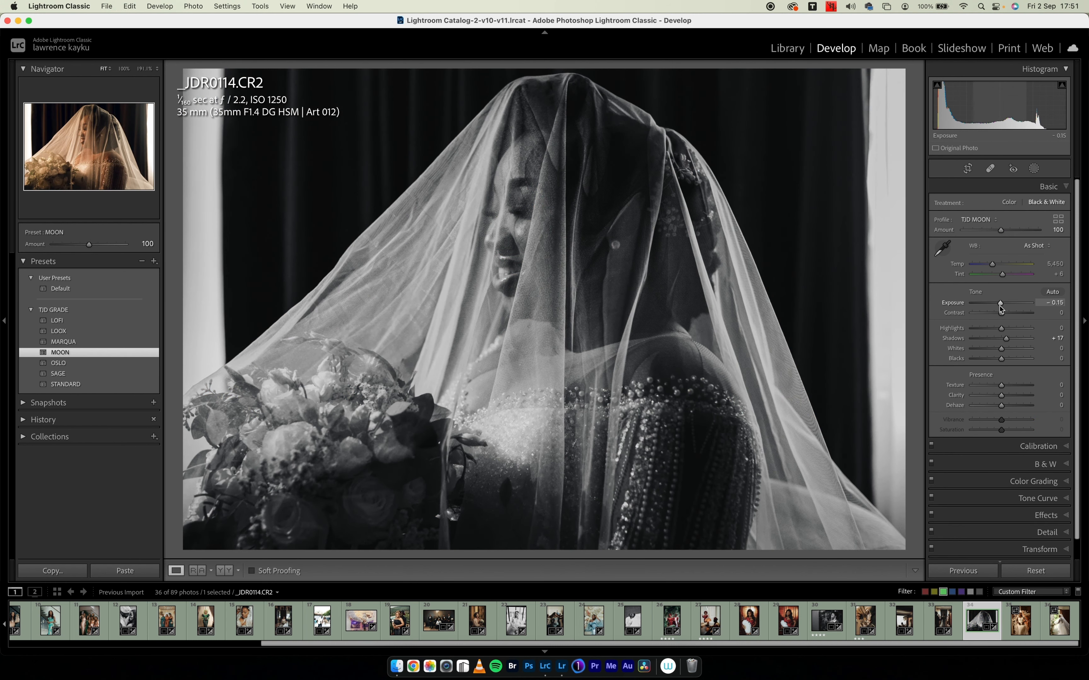
pyautogui.moveTo(1000, 303); pyautogui.dragTo(981, 337)
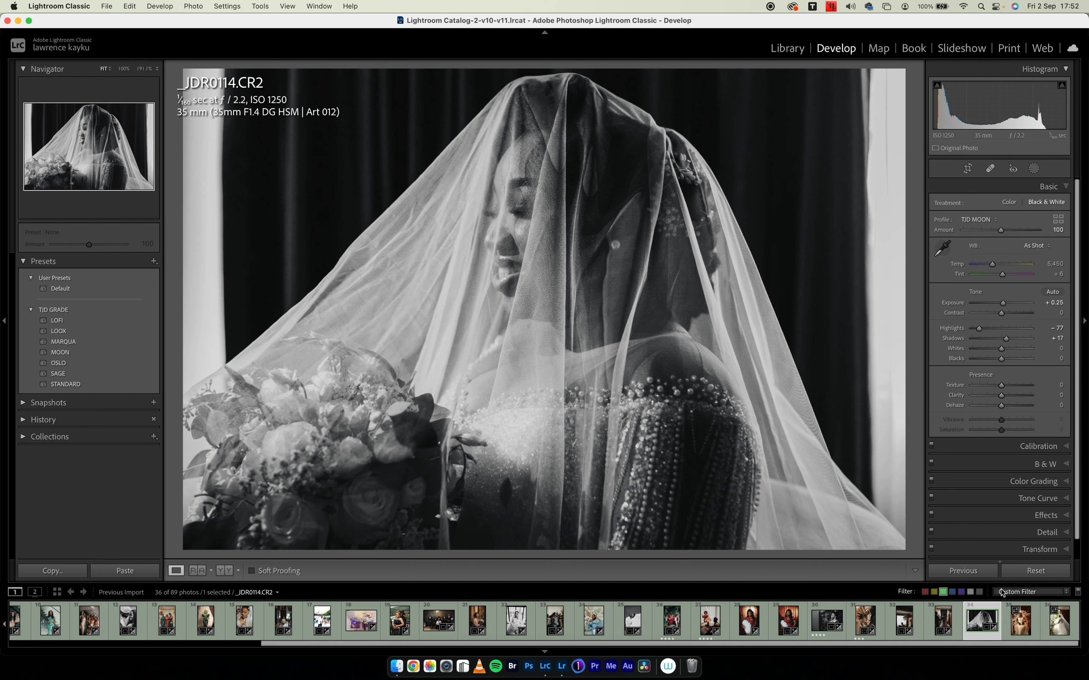
# Move on to the photo JEMA5038.CR3 and crop it to 16 x 9 around the bride with a slight rotation.
pyautogui.click(1025, 630)
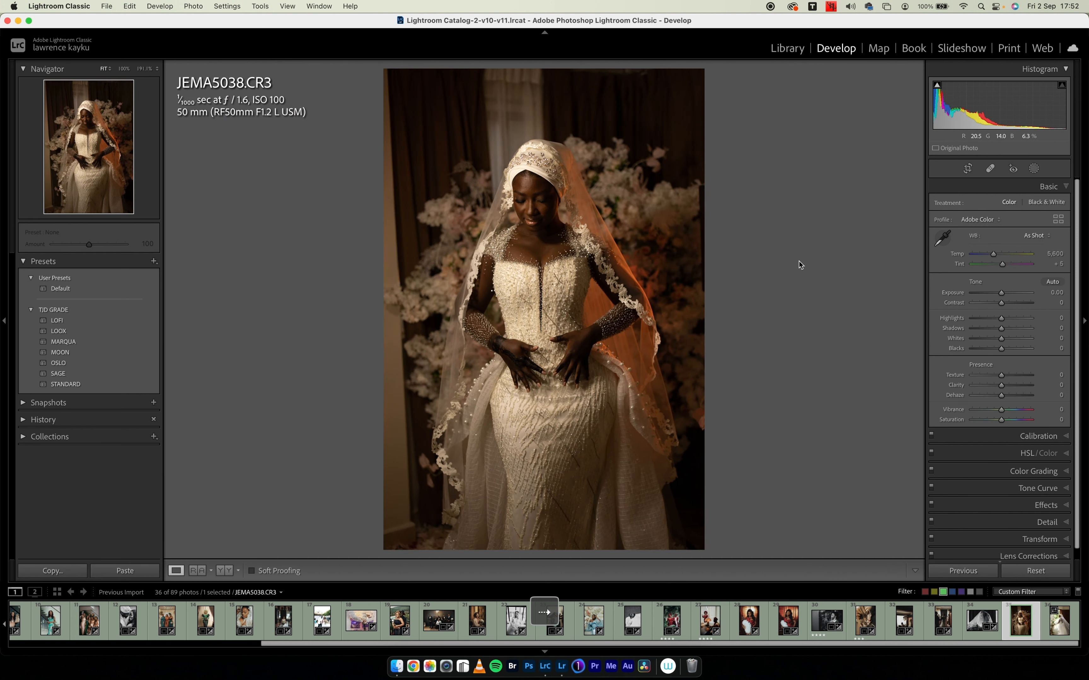
pyautogui.click(968, 168)
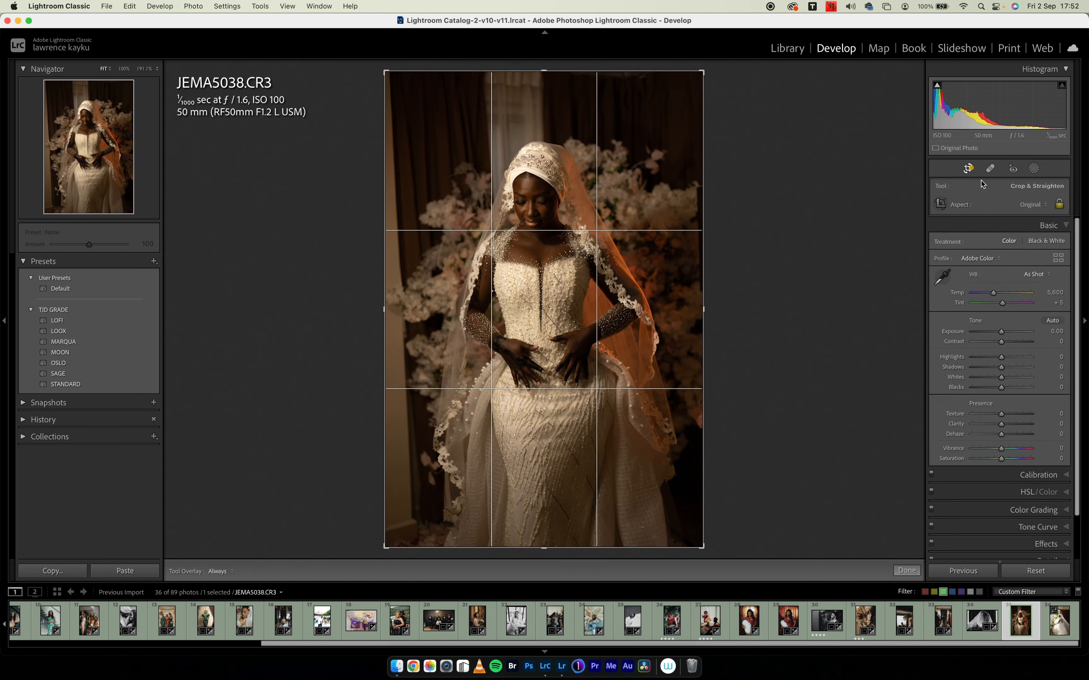
pyautogui.click(1027, 204)
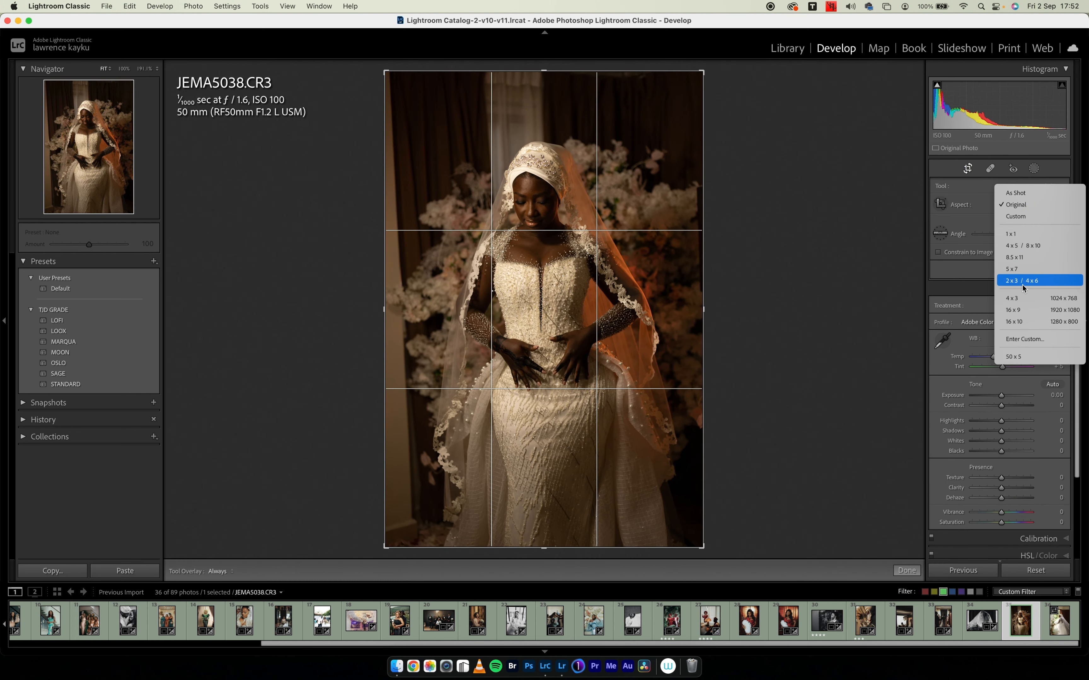
pyautogui.click(1029, 310)
pyautogui.moveTo(735, 226); pyautogui.dragTo(742, 230)
pyautogui.moveTo(670, 265); pyautogui.dragTo(619, 261)
pyautogui.press('Return')
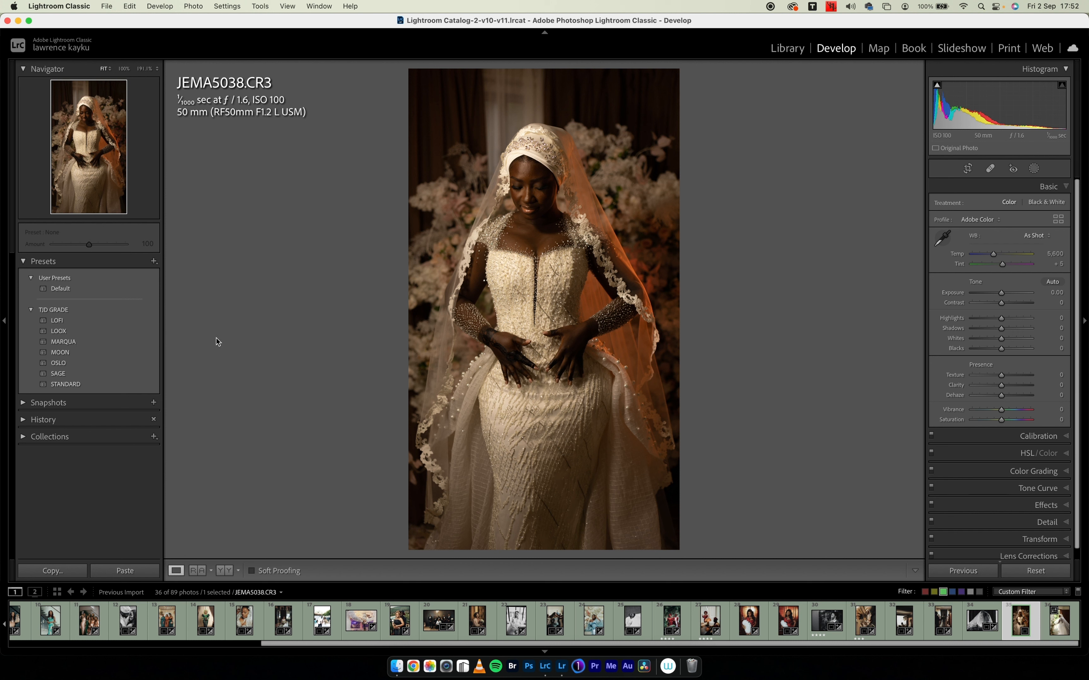
# Apply the MARQUA preset to JEMA5038.CR3 and raise its Exposure to +0.55.
pyautogui.click(134, 341)
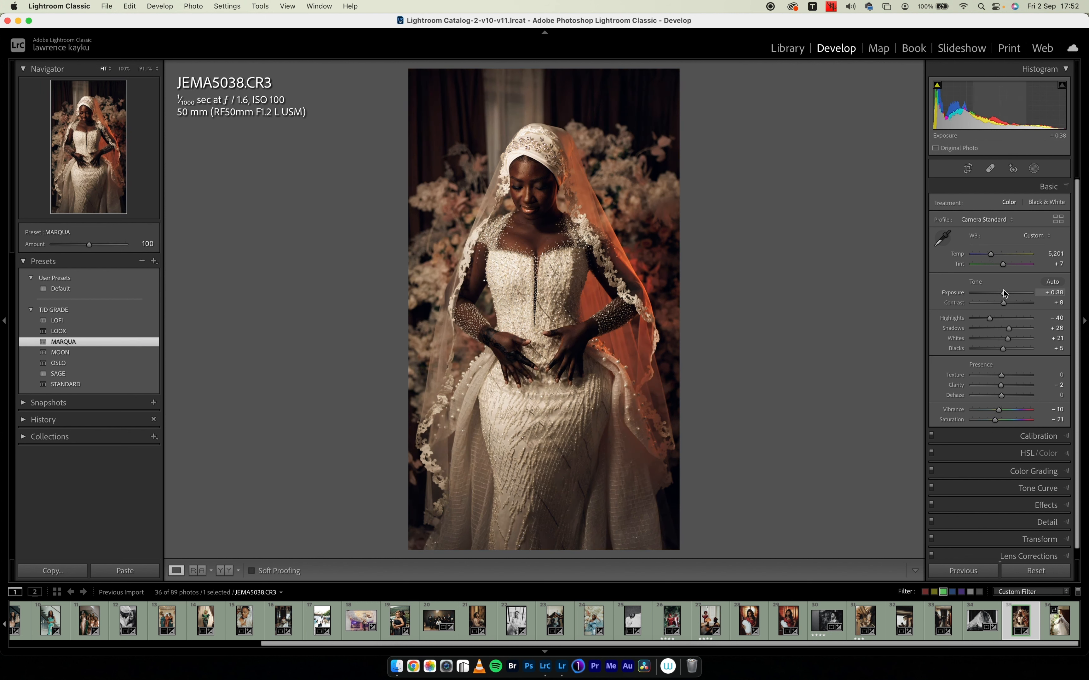
pyautogui.moveTo(1004, 295); pyautogui.dragTo(1005, 295)
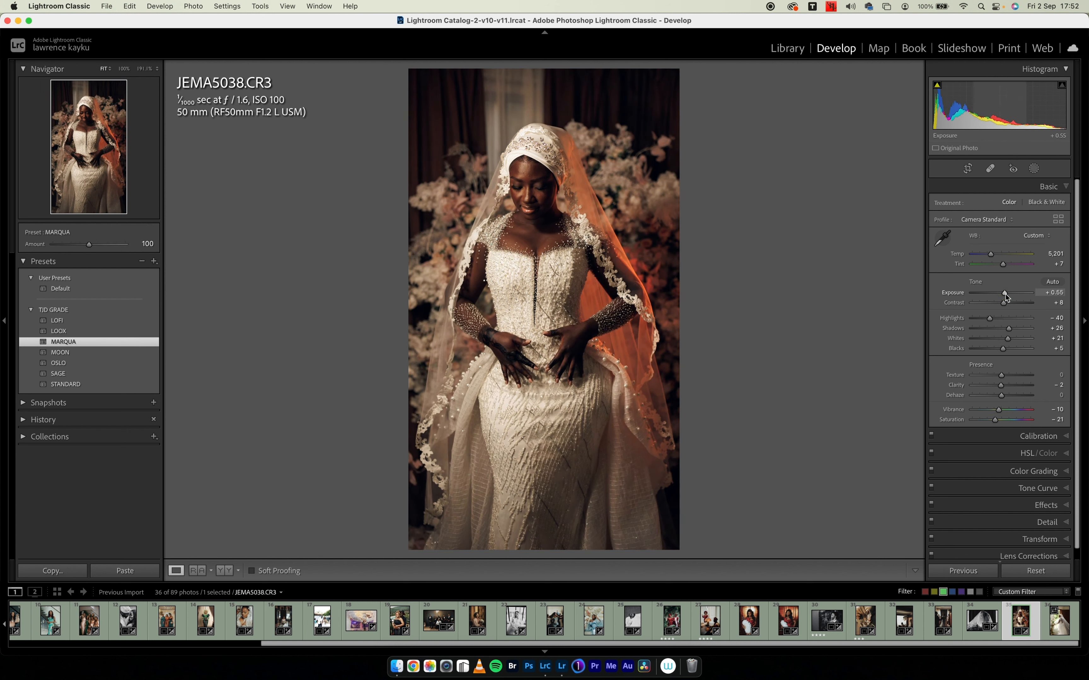
# Check the Tone Curve's effect on JEMA5038.CR3 and compare the bride's face before and after at close range.
pyautogui.click(986, 184)
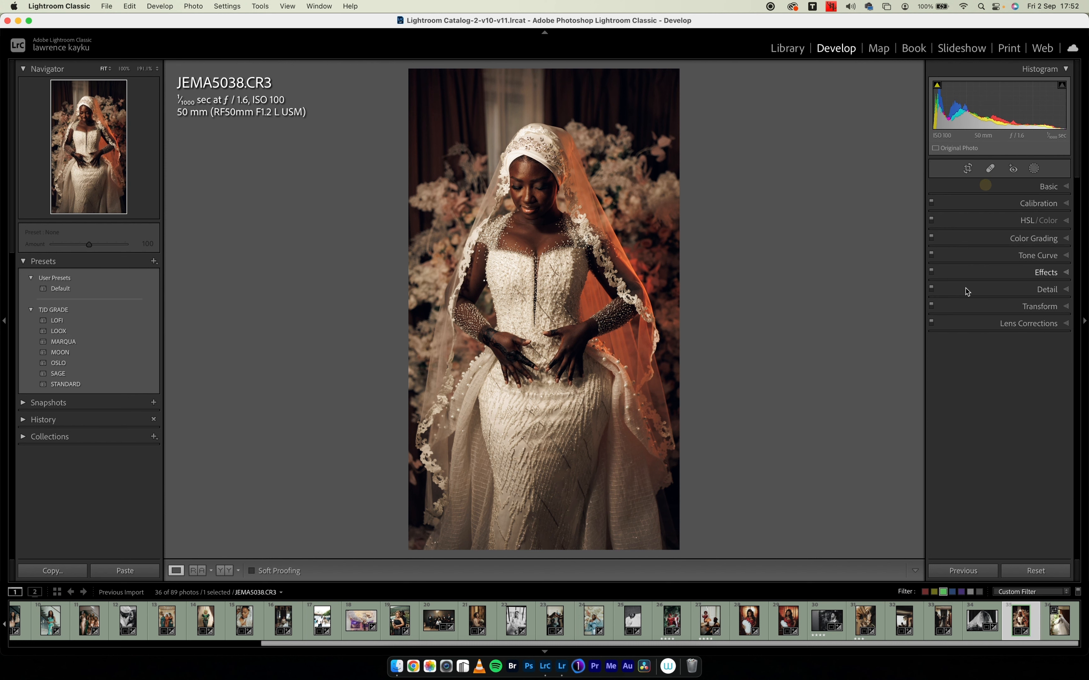
pyautogui.click(931, 255)
pyautogui.click(932, 256)
pyautogui.click(932, 255)
pyautogui.click(933, 255)
pyautogui.press('y')
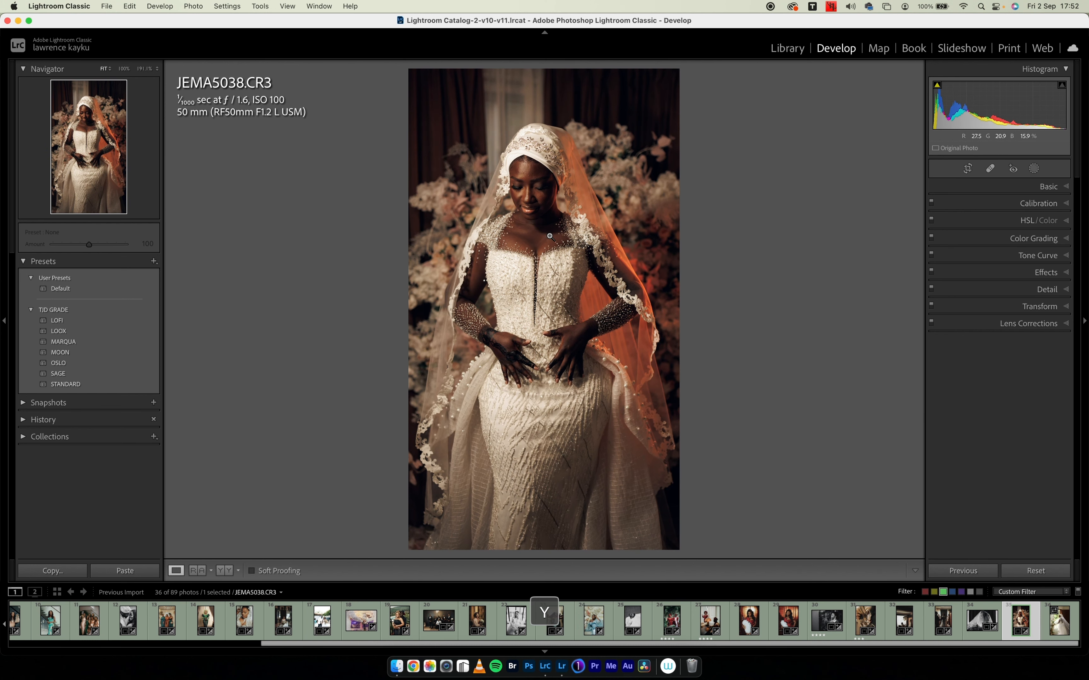
pyautogui.click(734, 197)
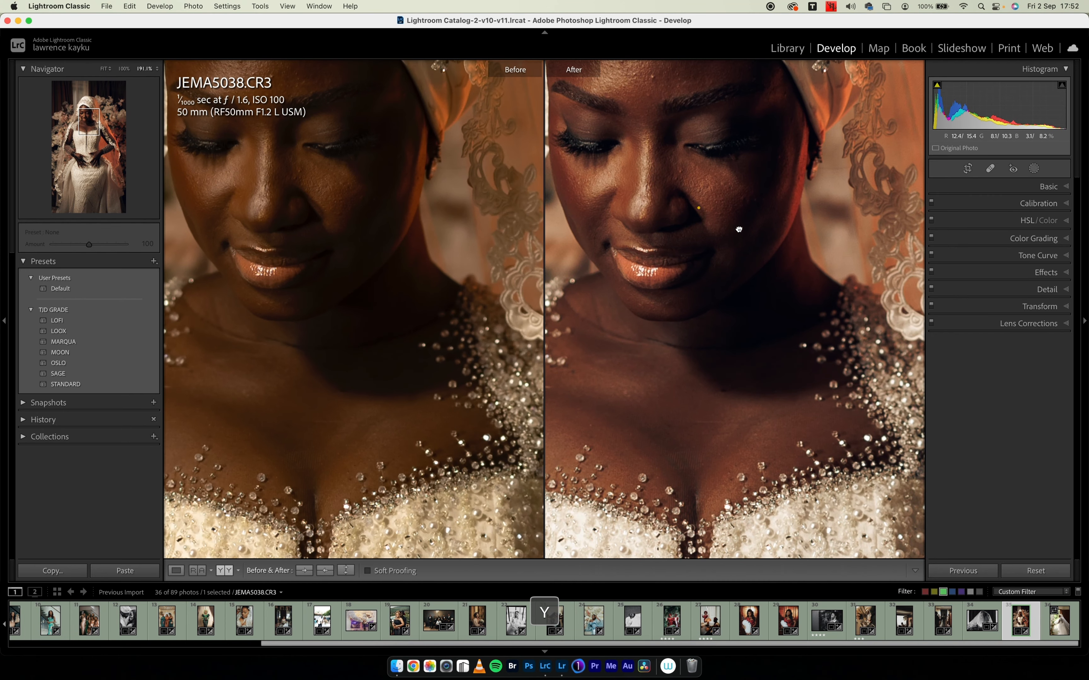
pyautogui.moveTo(732, 231); pyautogui.dragTo(786, 280)
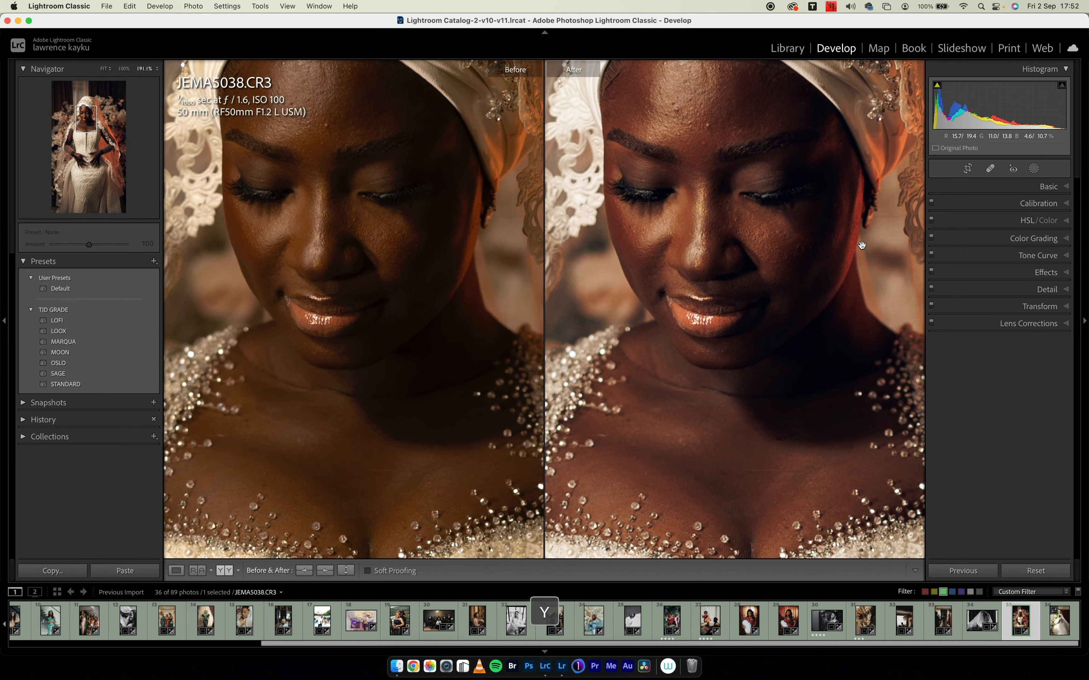
# Set JEMA5038.CR3's Calibration to Red Primary Hue +13, Green Primary Hue +1 and Green Primary Saturation −19.
pyautogui.click(989, 205)
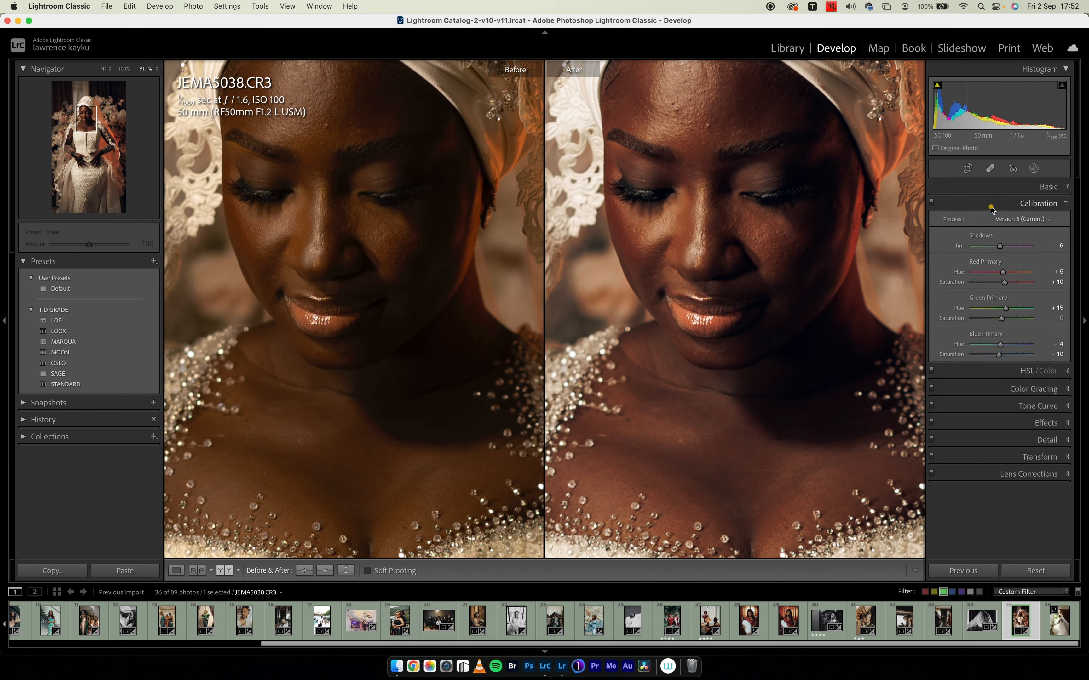
pyautogui.click(1008, 272)
pyautogui.click(1000, 319)
pyautogui.moveTo(995, 320); pyautogui.dragTo(996, 320)
pyautogui.click(803, 309)
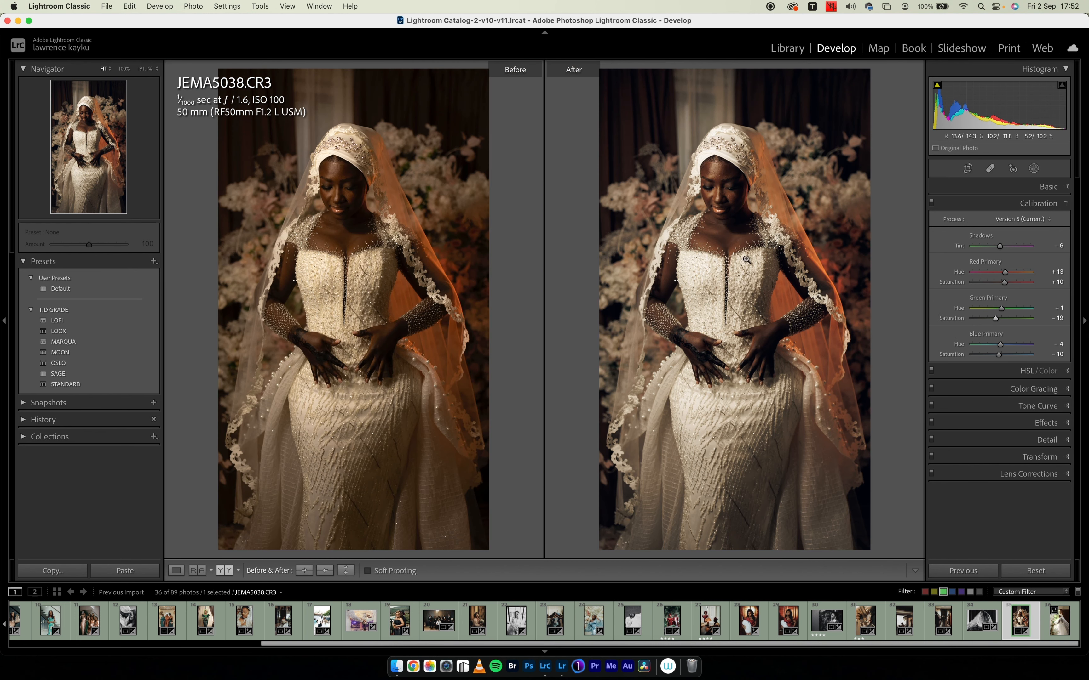
pyautogui.click(985, 203)
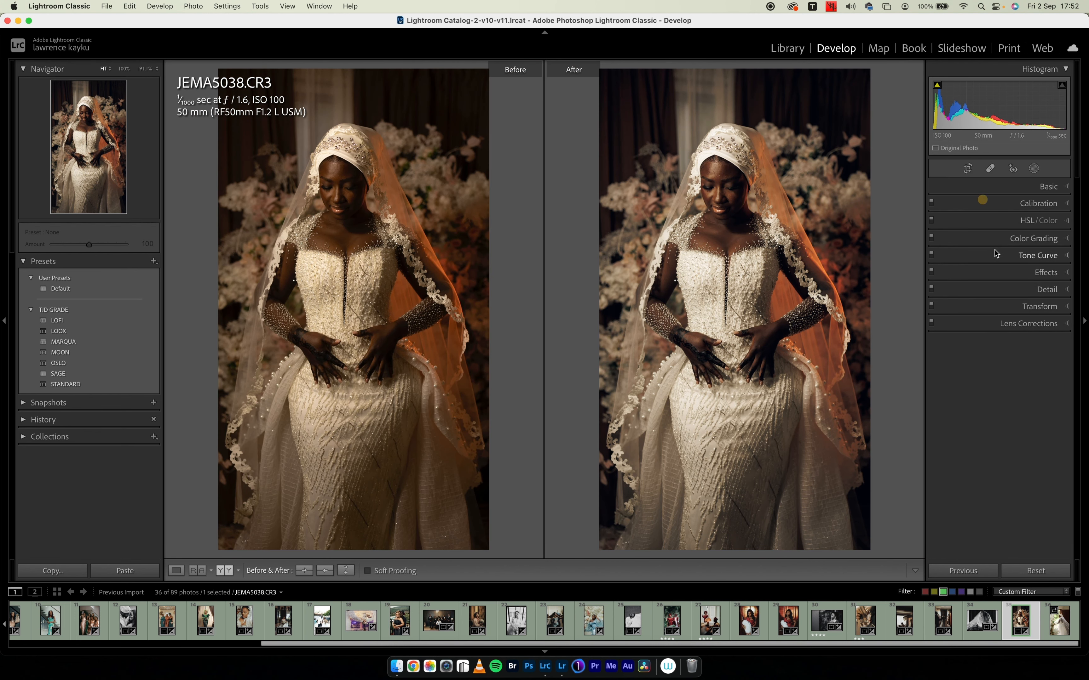
# Set the HSL Saturation of Red and Orange to −14 each on JEMA5038.CR3 and check its lens profile settings.
pyautogui.click(990, 217)
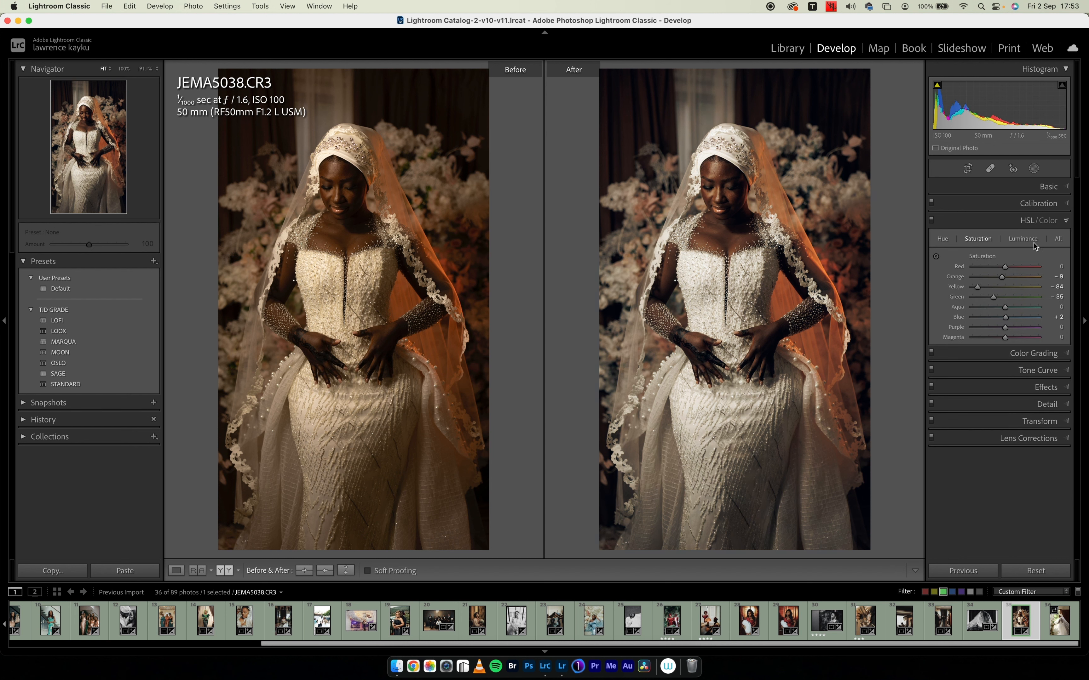
pyautogui.click(1024, 239)
pyautogui.moveTo(1005, 287)
pyautogui.mouseDown()
pyautogui.moveTo(1020, 289)
pyautogui.moveTo(1031, 318)
pyautogui.moveTo(1017, 277)
pyautogui.moveTo(998, 270)
pyautogui.mouseUp()
pyautogui.click(982, 239)
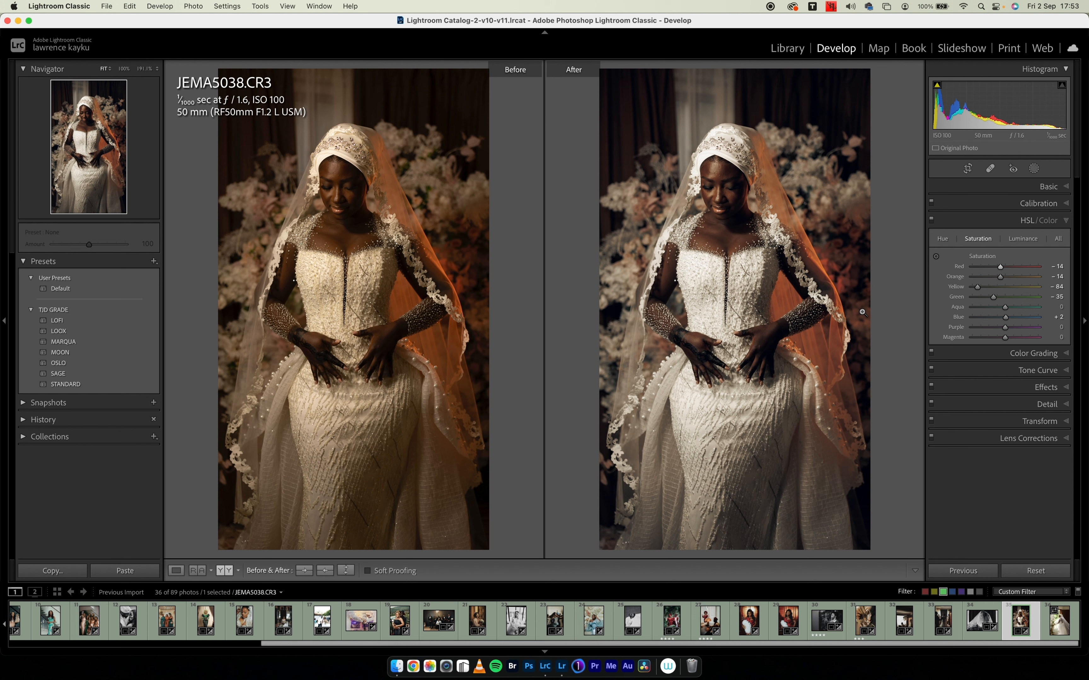
pyautogui.click(977, 439)
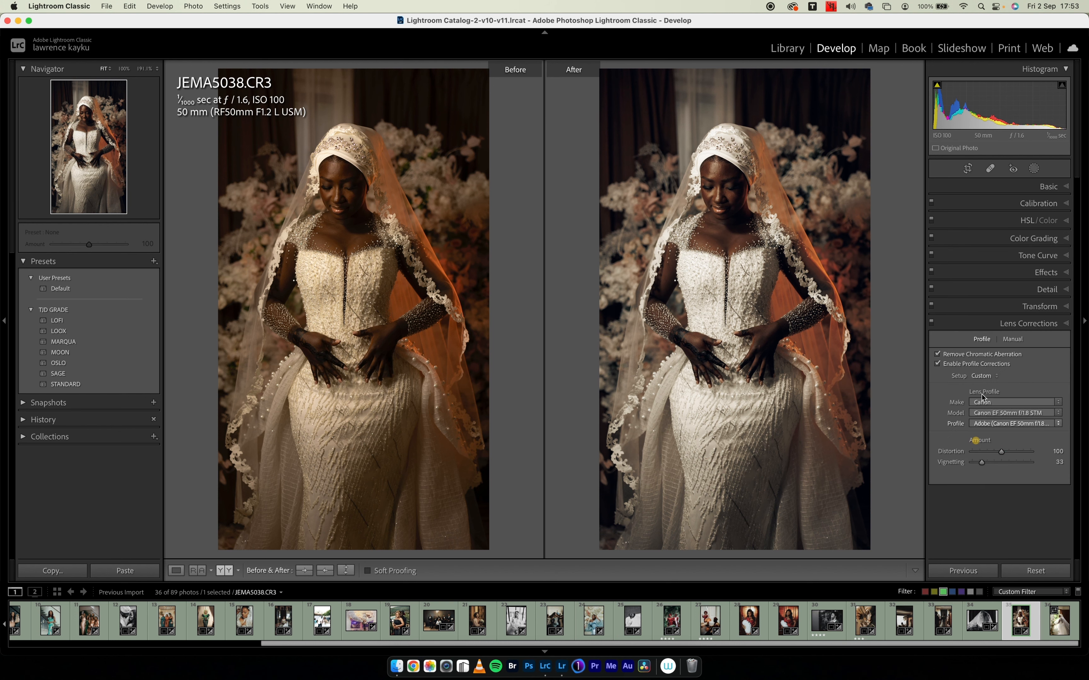
pyautogui.click(965, 324)
# Move on to the photo JEMA5087.CR3 and straighten its crop by an angle of about 2.21.
pyautogui.press('Right')
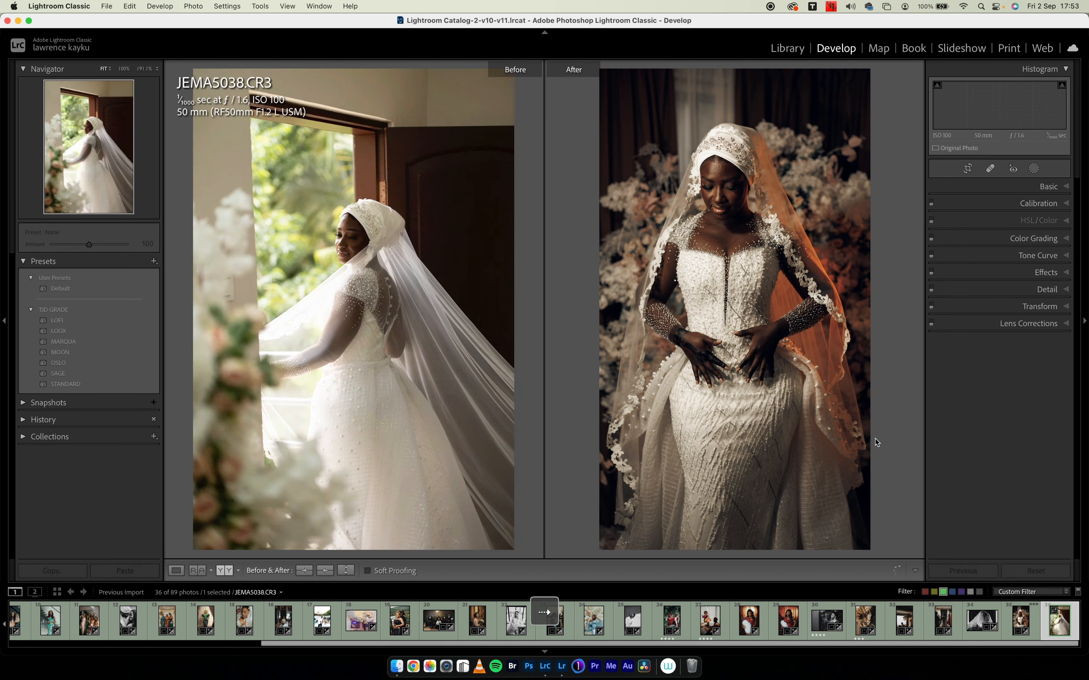
pyautogui.click(968, 169)
pyautogui.moveTo(887, 212); pyautogui.dragTo(850, 219)
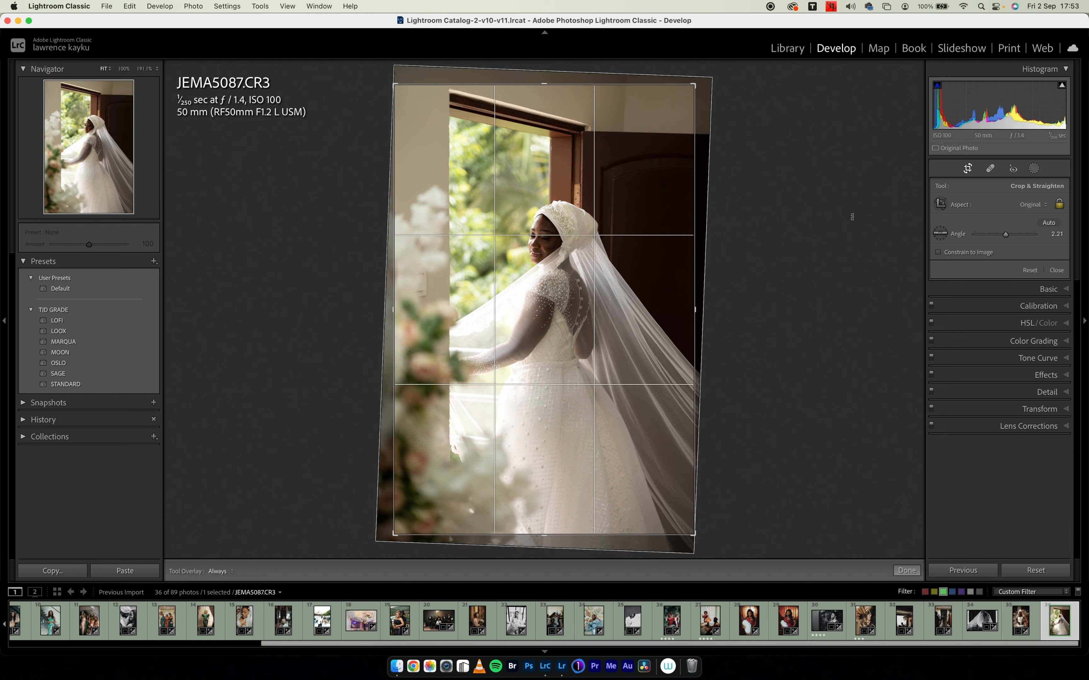
pyautogui.press('Return')
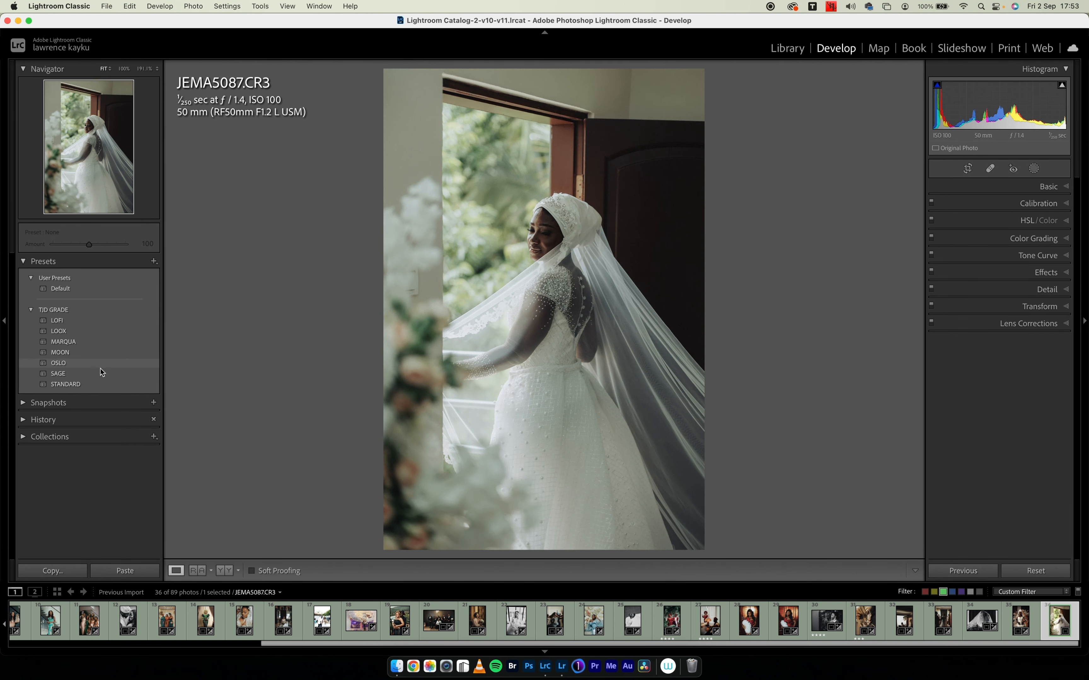
# Apply the SAGE preset to JEMA5087.CR3 and lift the Tone Curve's black point to an output of 22.
pyautogui.click(102, 375)
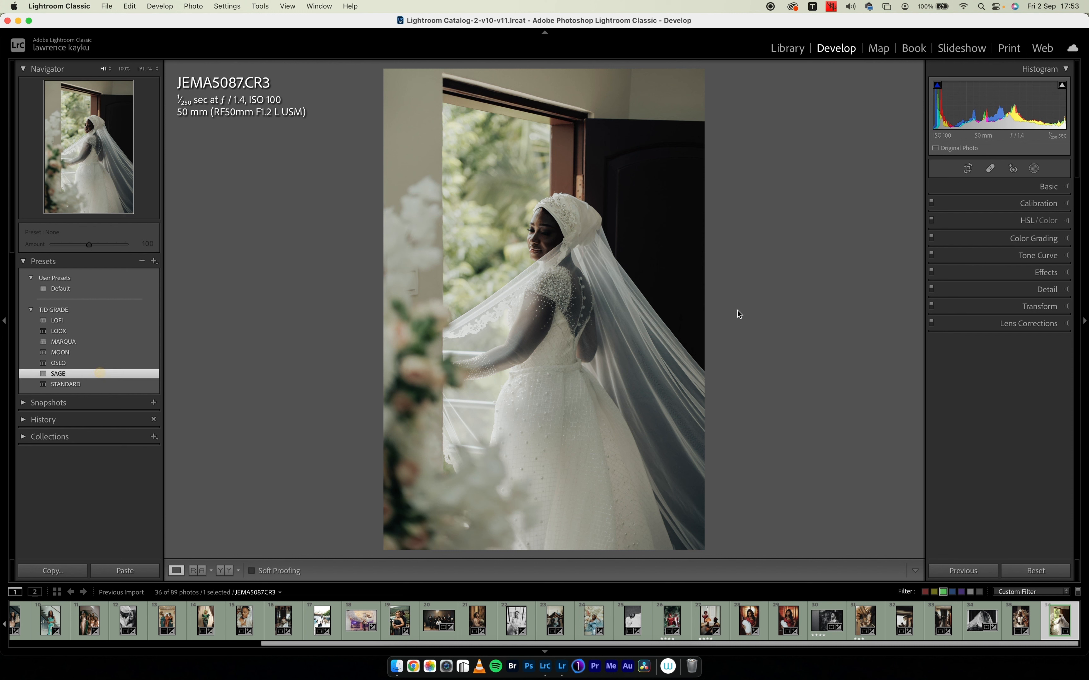
pyautogui.click(992, 255)
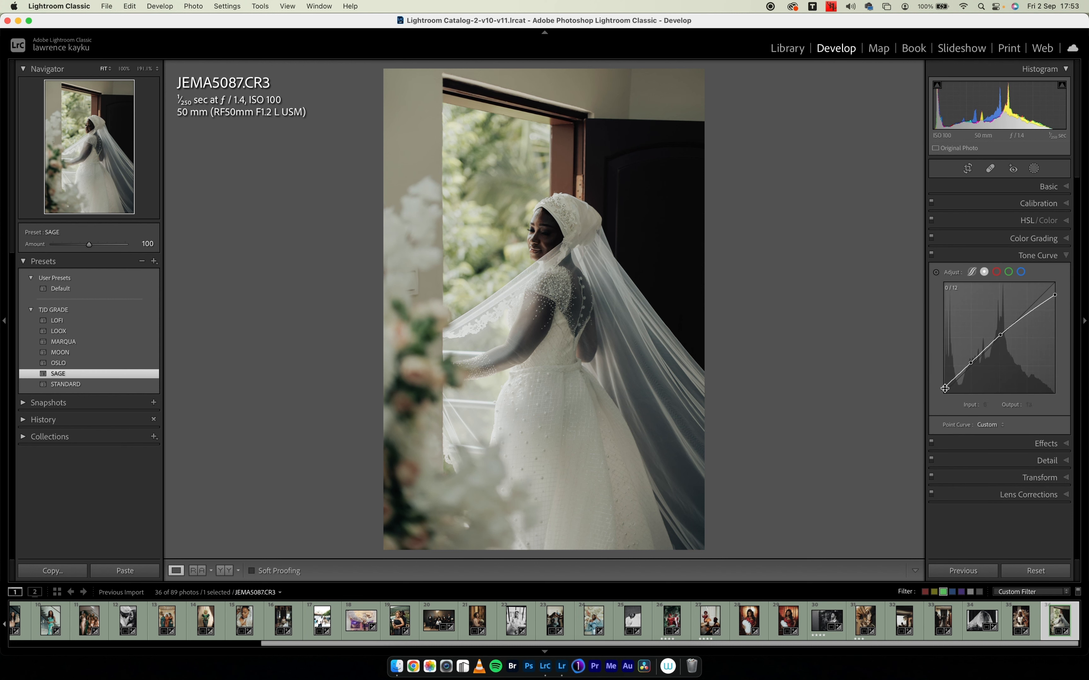
pyautogui.moveTo(944, 388); pyautogui.dragTo(944, 383)
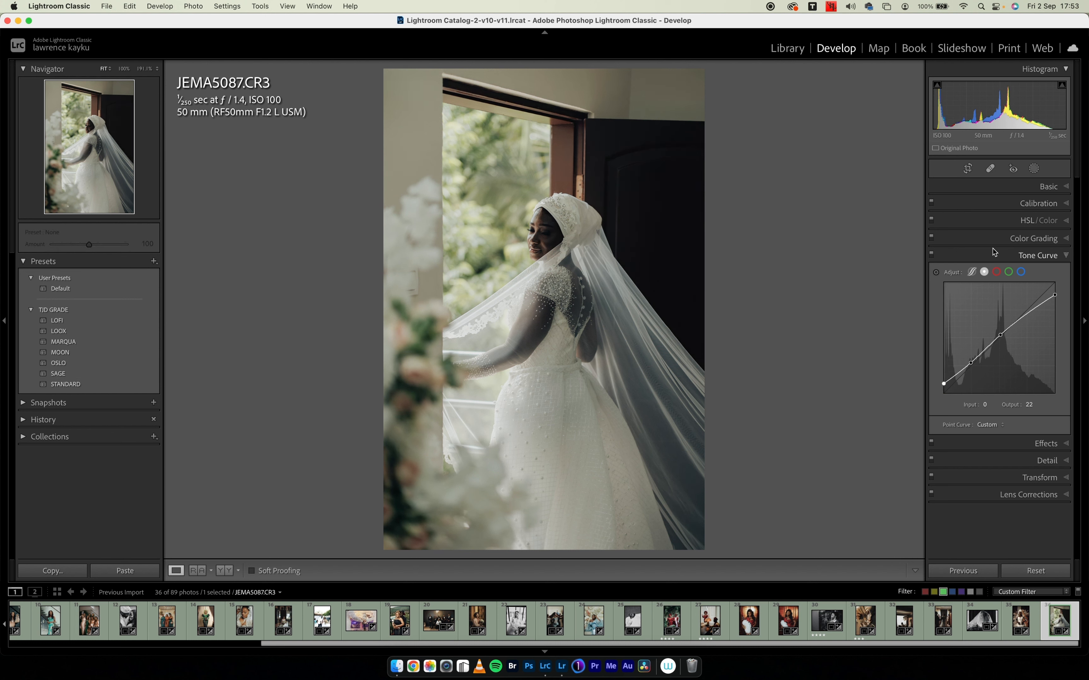
# Set JEMA5087.CR3's Tint to +14, Exposure +0.15, Highlights −97, Texture +5, Clarity +10 and Vibrance +12.
pyautogui.click(1011, 186)
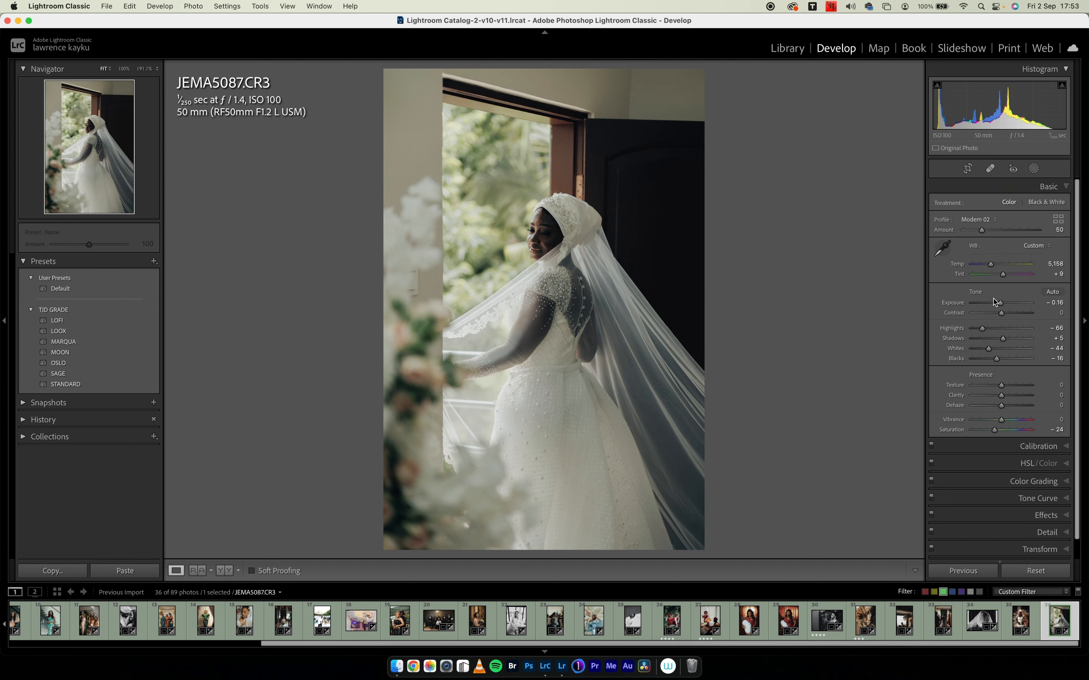
pyautogui.moveTo(1000, 303); pyautogui.dragTo(972, 329)
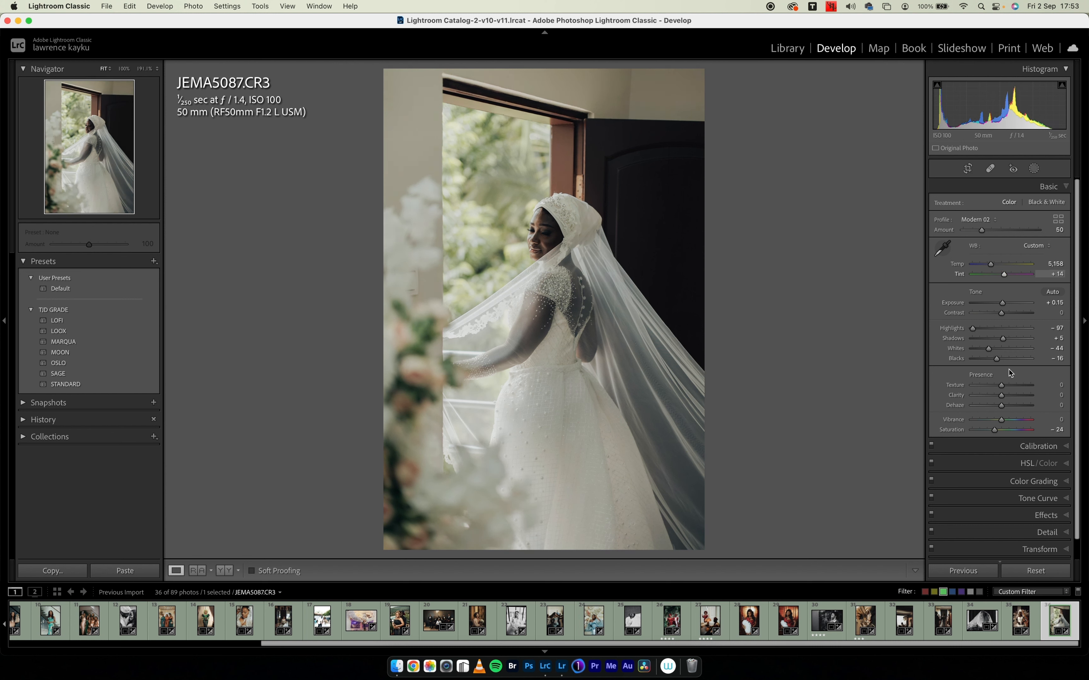
pyautogui.moveTo(1003, 422); pyautogui.dragTo(1004, 385)
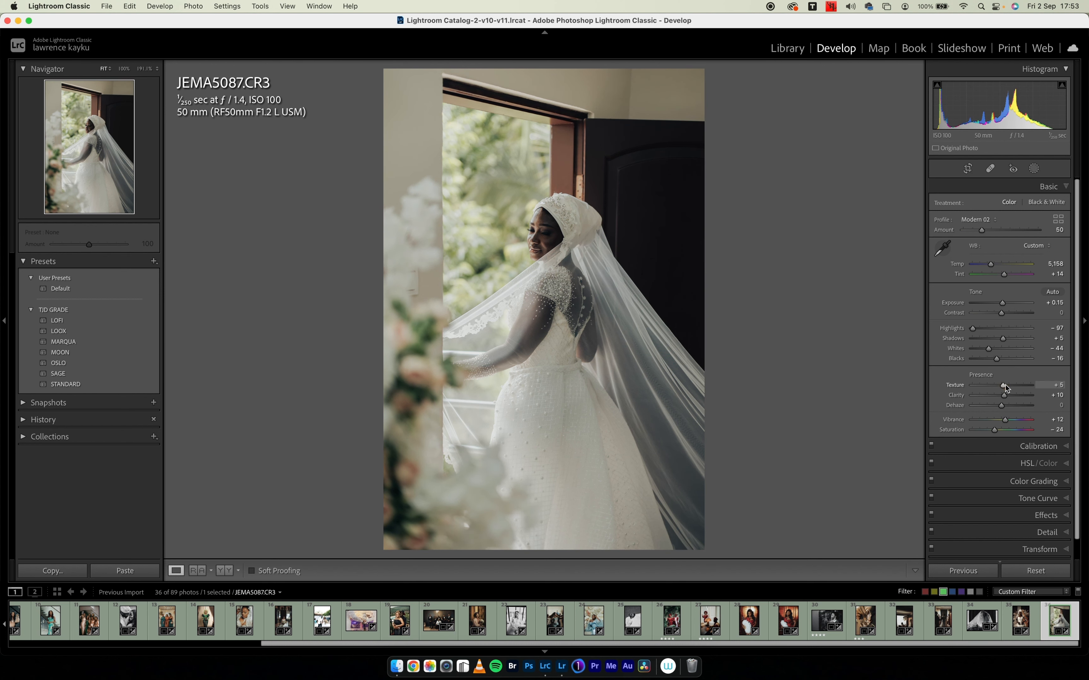
# Compare JEMA5087.CR3 before and after the edit, examining the bride's face at close range.
pyautogui.press('y')
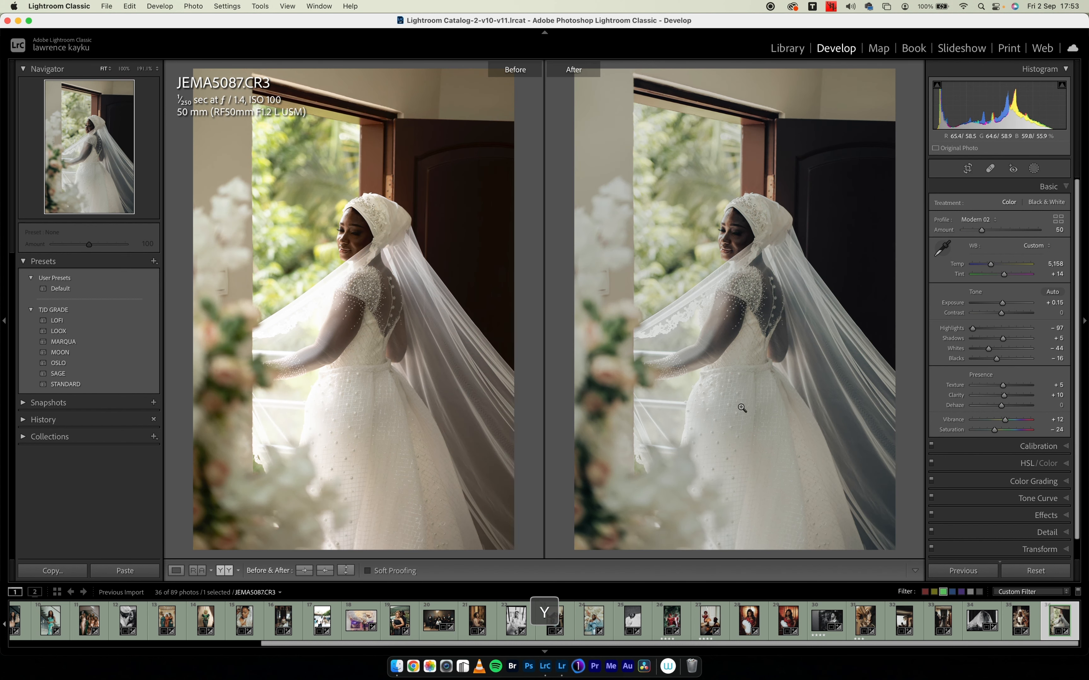
pyautogui.click(725, 220)
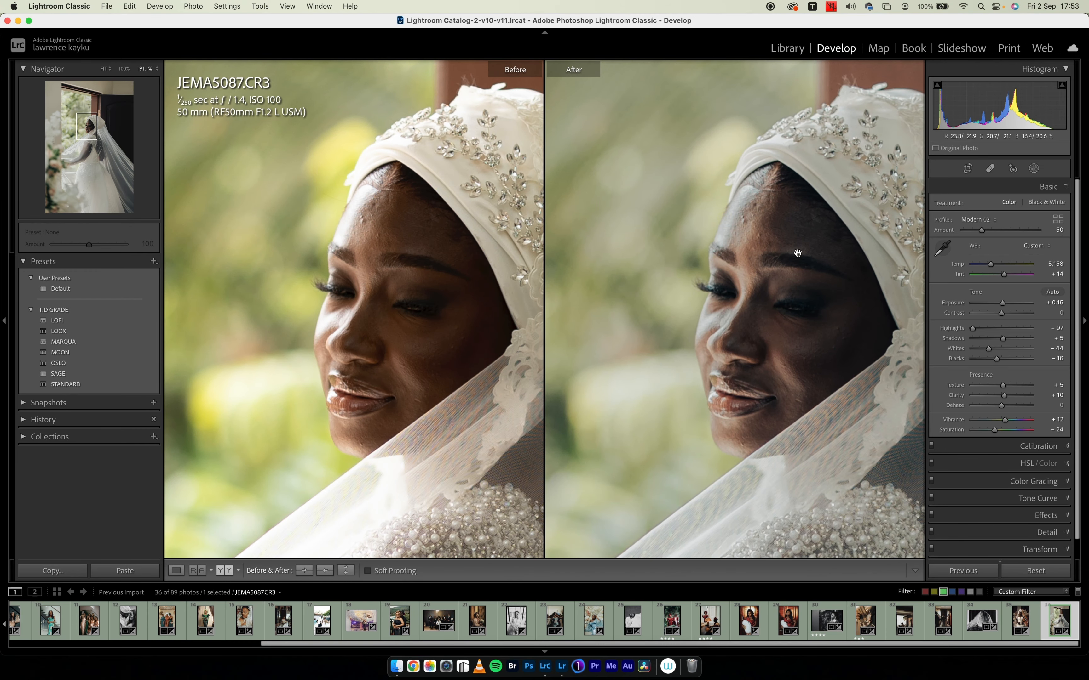
pyautogui.click(777, 240)
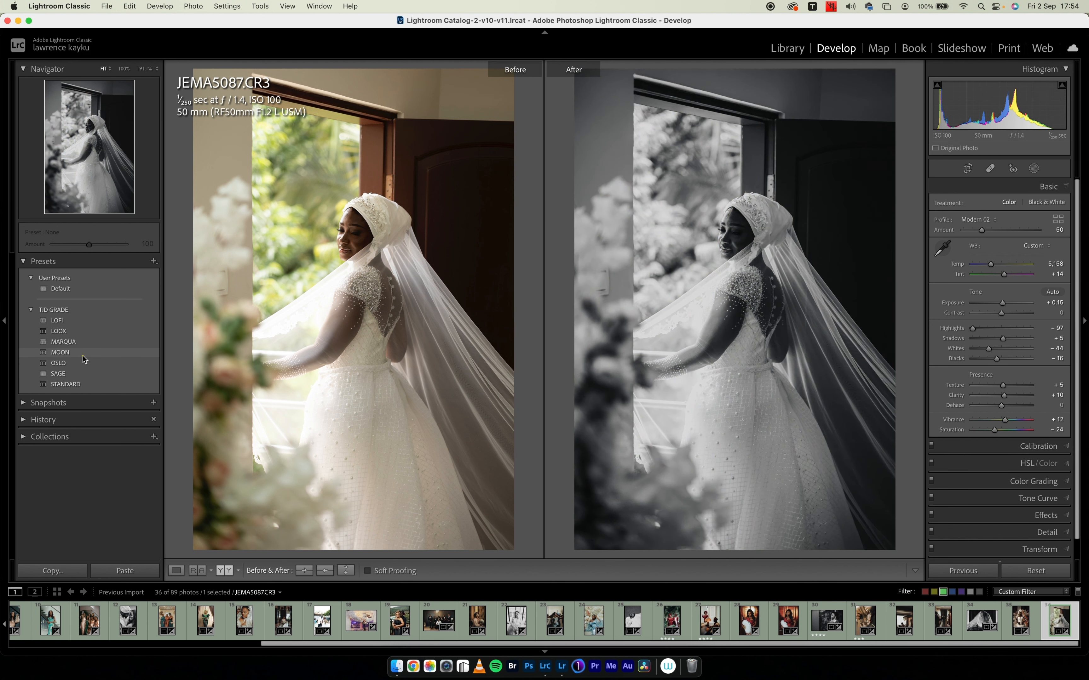
# Try the MOON preset on JEMA5087.CR3 and undo it.
pyautogui.click(82, 355)
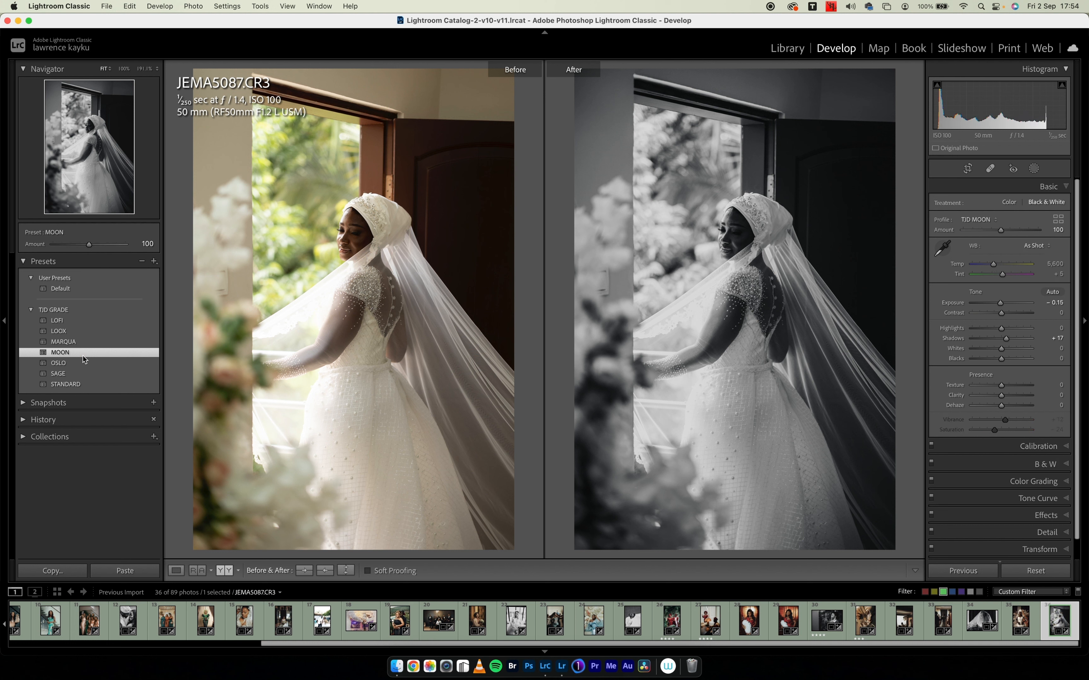
pyautogui.press('super+z')
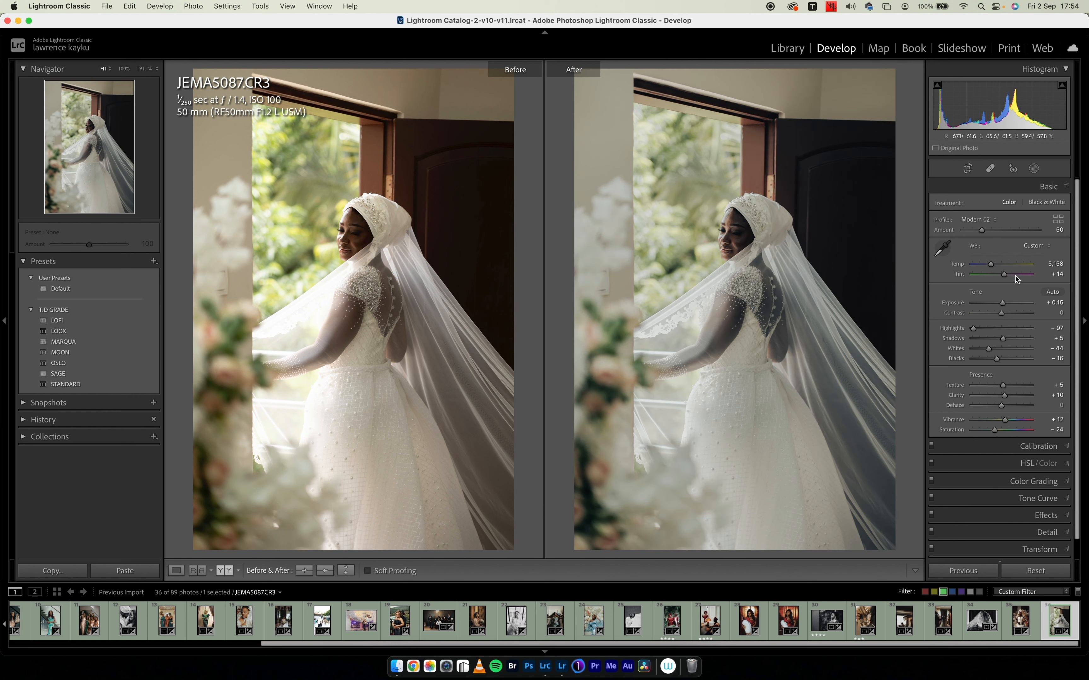
# Set JEMA5087.CR3's Temp to 5,722 and Tint to +7, and its HSL Saturation to Orange +8 and Yellow −30.
pyautogui.moveTo(990, 264); pyautogui.dragTo(1002, 274)
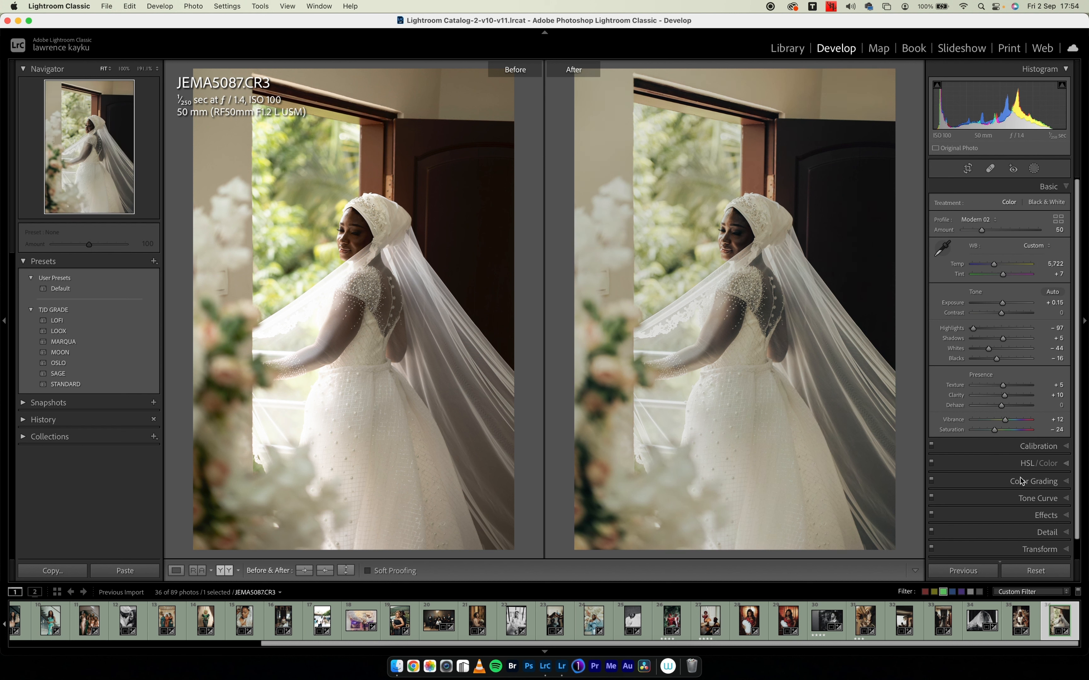
pyautogui.click(1000, 464)
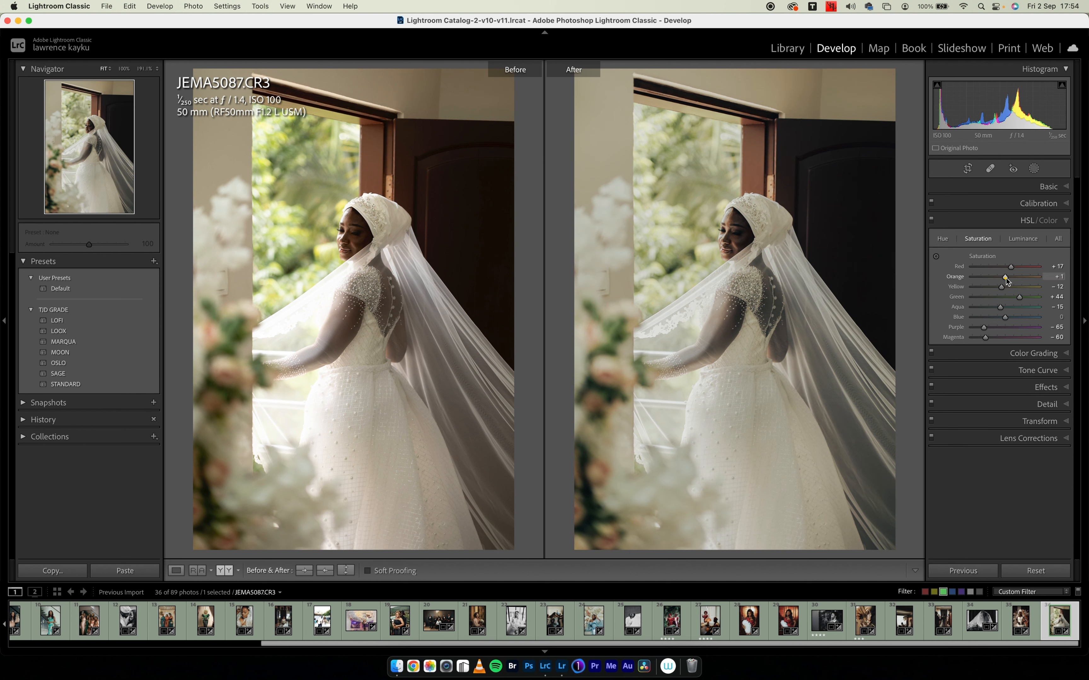
pyautogui.moveTo(1004, 279)
pyautogui.mouseDown()
pyautogui.moveTo(972, 290)
pyautogui.moveTo(1000, 287)
pyautogui.mouseUp()
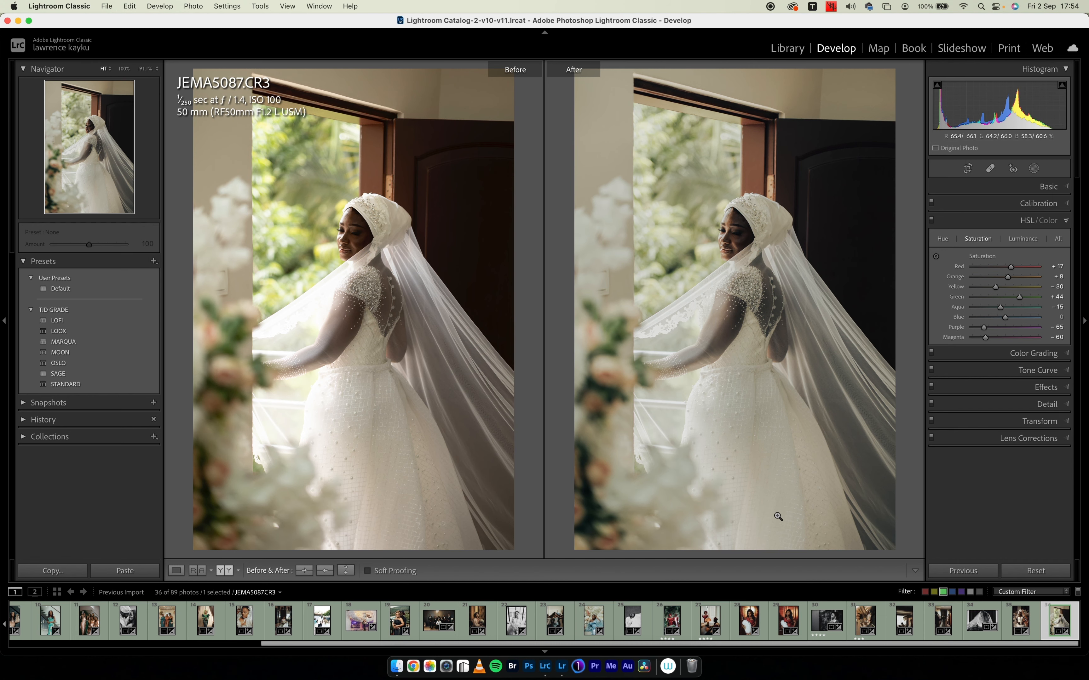
# Review the edited photos in the Library grid and return to the Develop module.
pyautogui.press('g')
pyautogui.scroll(3, 695, 349)
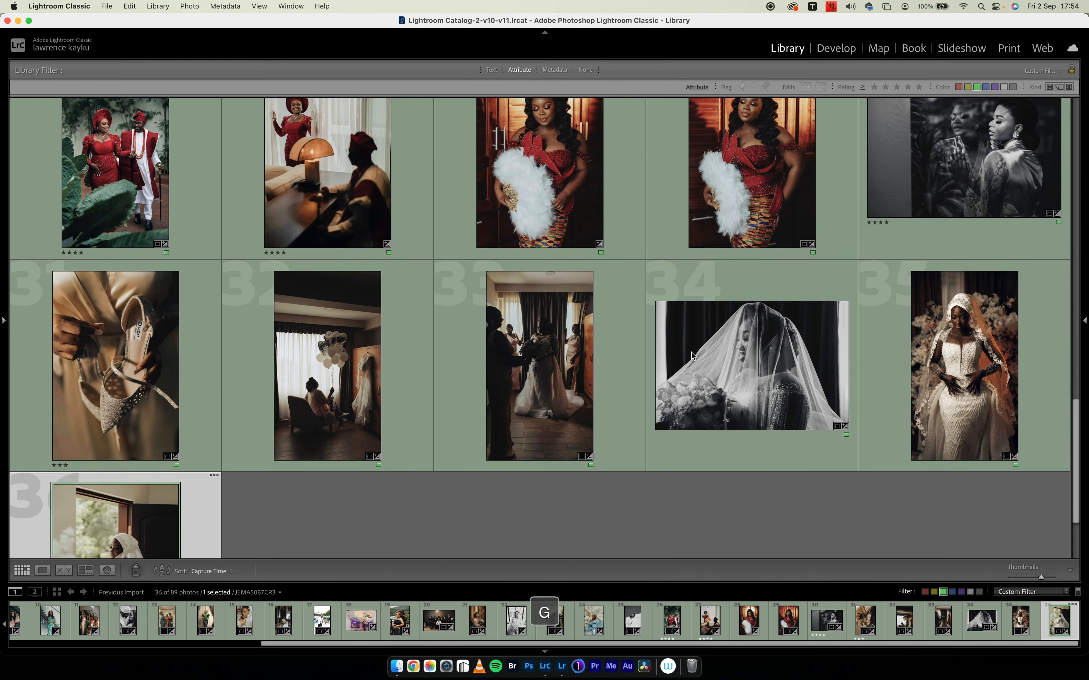
pyautogui.scroll(10, 692, 353)
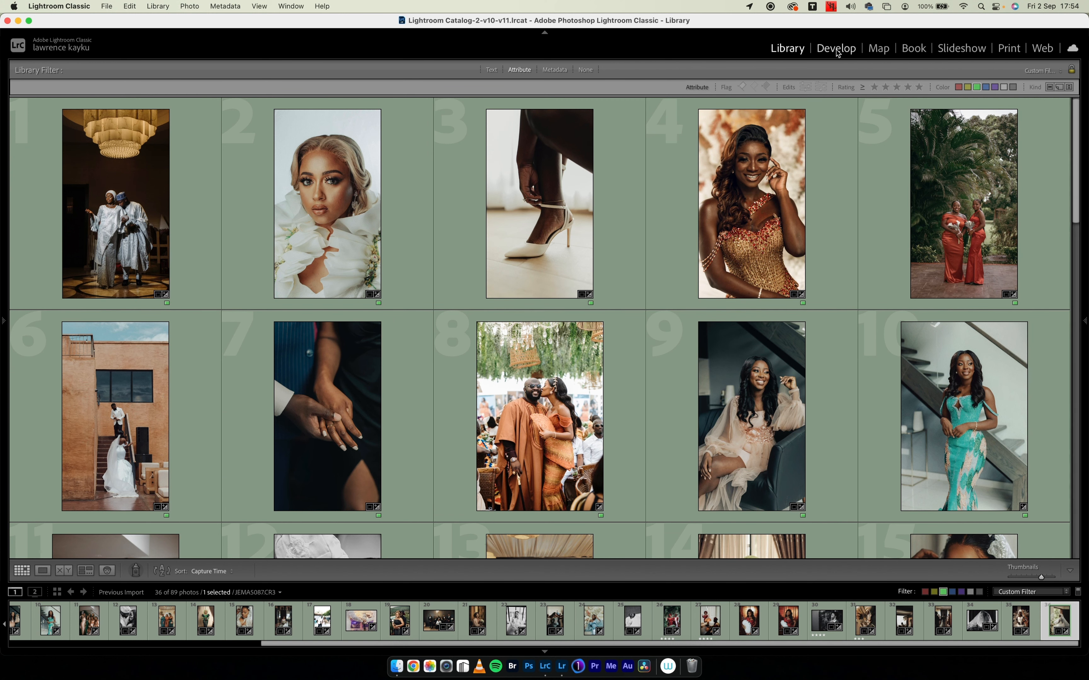
pyautogui.click(836, 50)
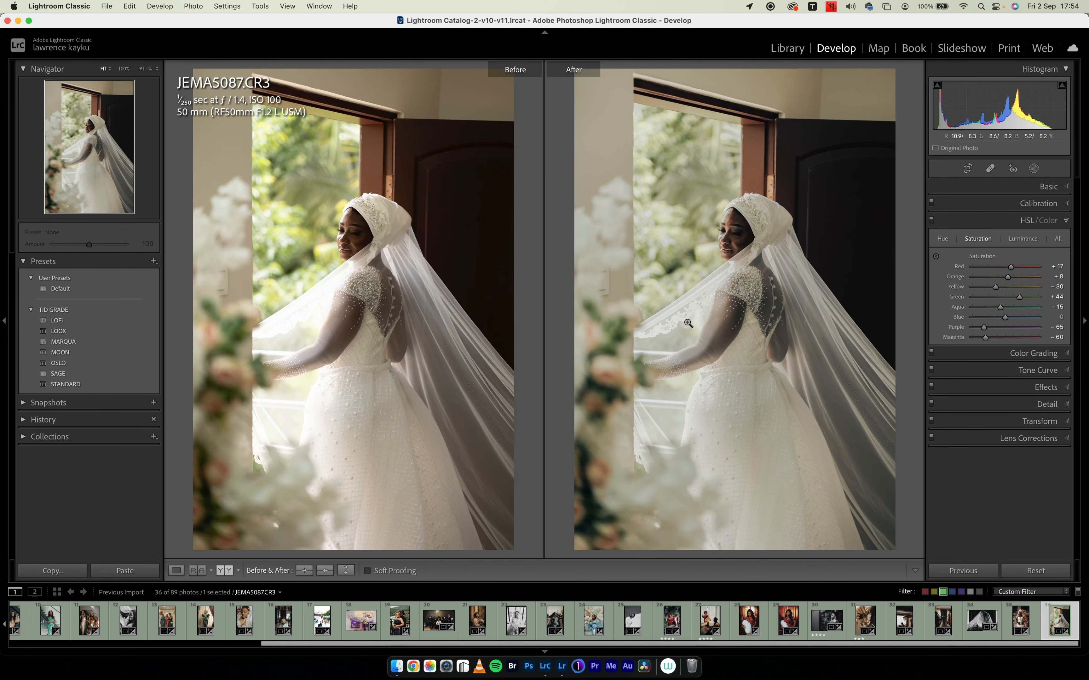
# Go back to JEMA5038.CR3 and raise its Exposure to +0.89.
pyautogui.press('Left')
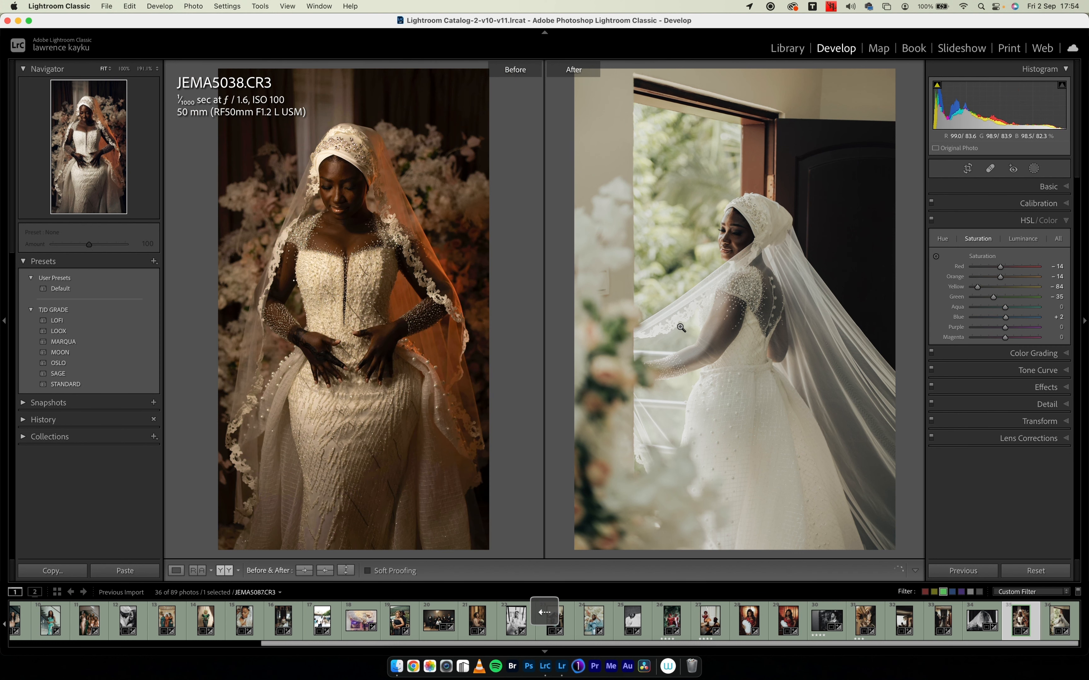
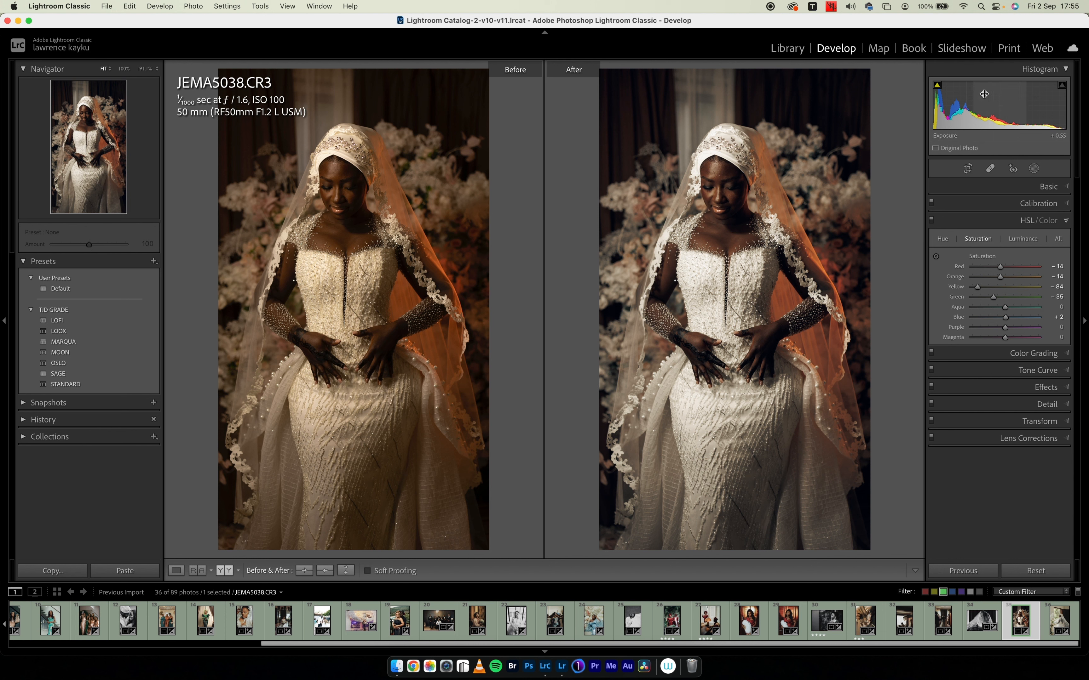
pyautogui.moveTo(982, 101); pyautogui.dragTo(1028, 112)
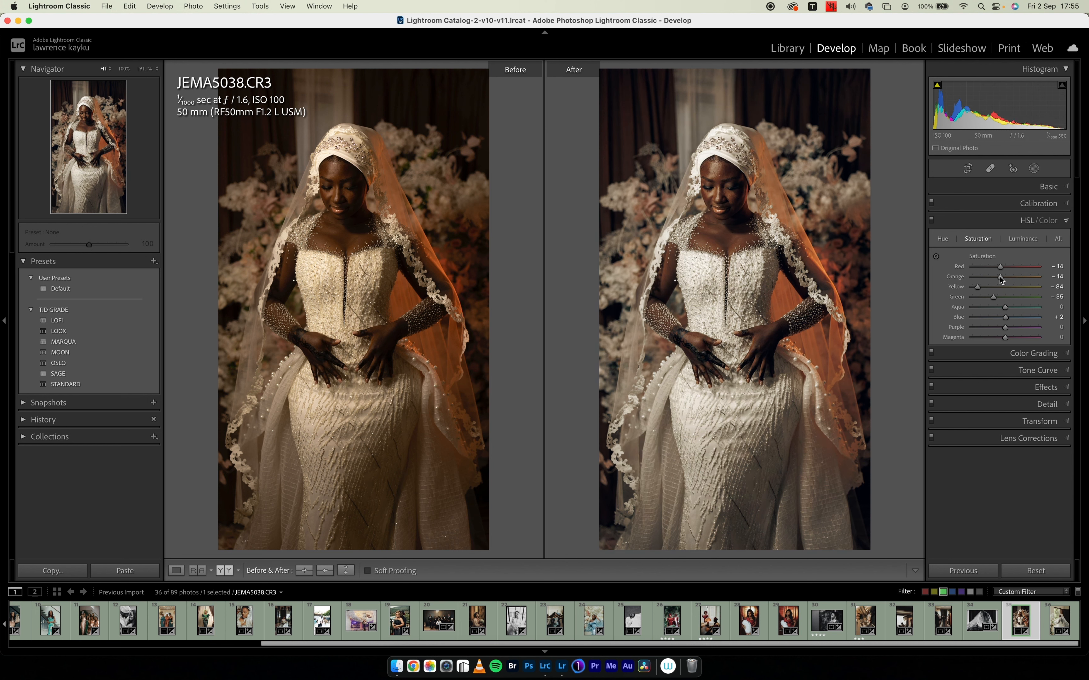
pyautogui.click(998, 188)
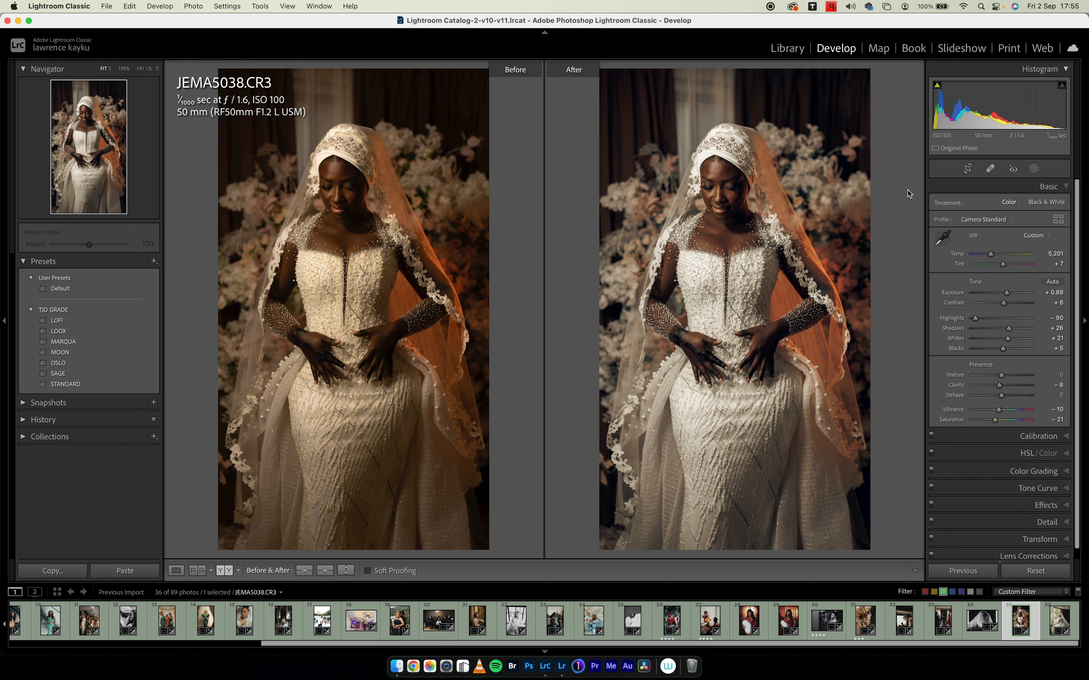
# Compare before and after on _JDR0114.CR2 and _JDR0055.CR2 with the surrounding interface dimmed, then restore the normal display.
pyautogui.press('Left')
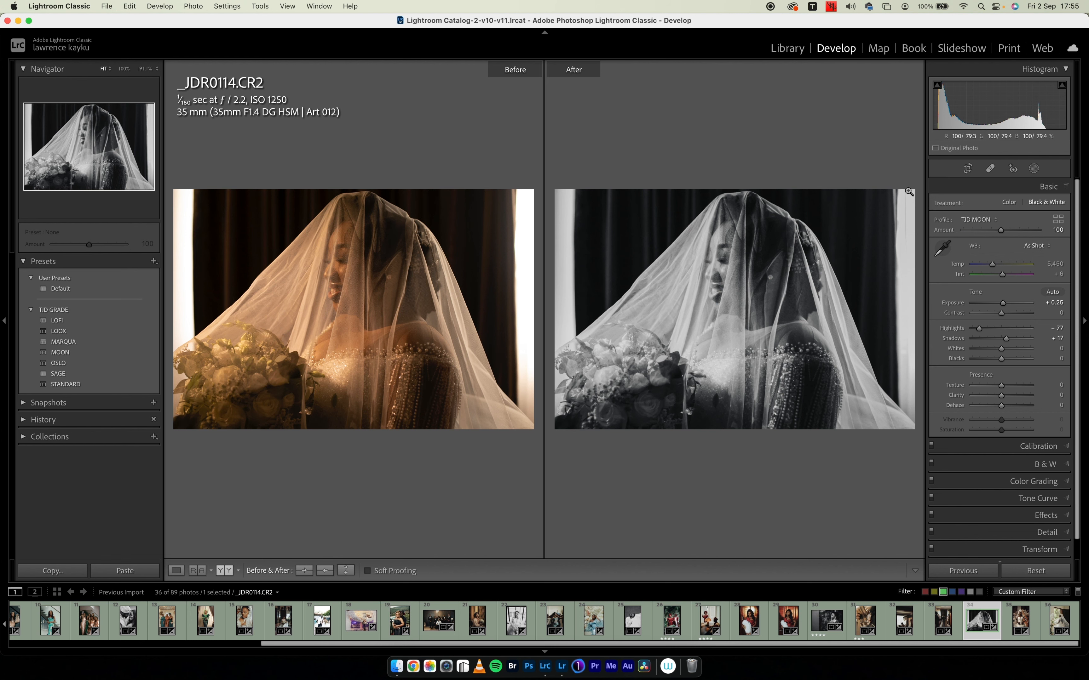
pyautogui.press('l')
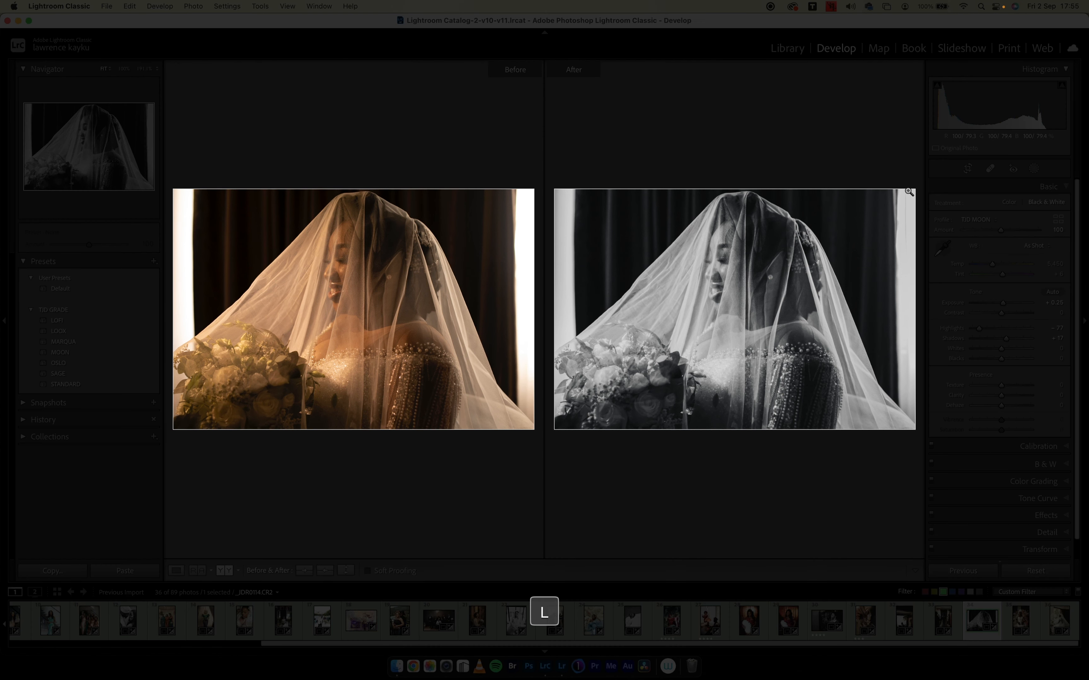
pyautogui.press('Left')
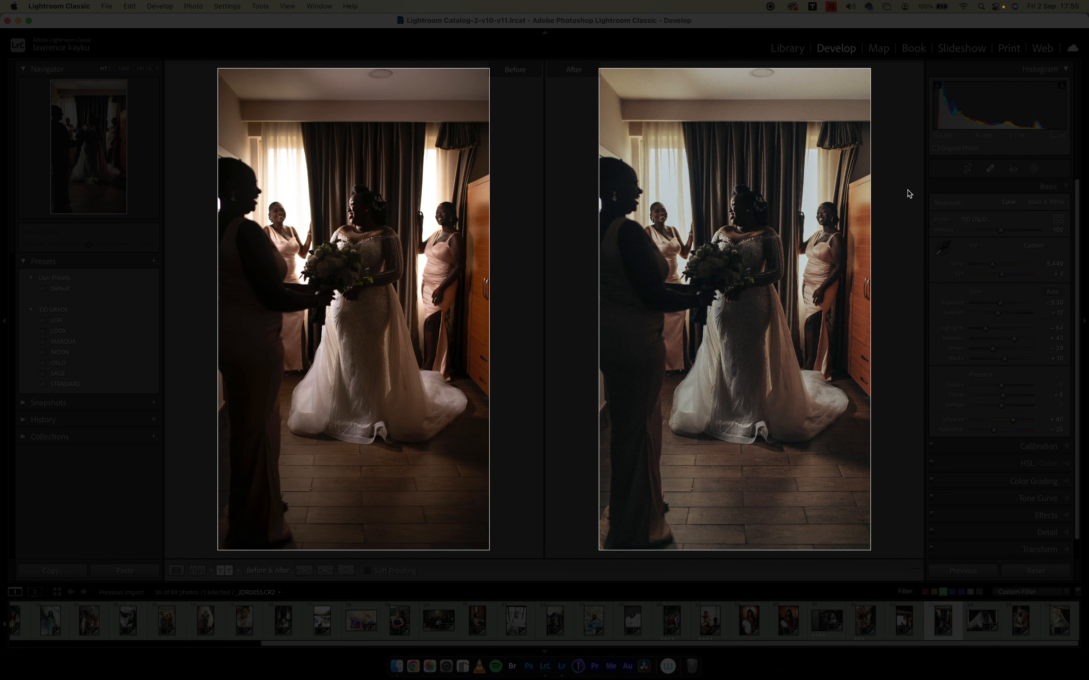
pyautogui.press('l')
pyautogui.press('l')
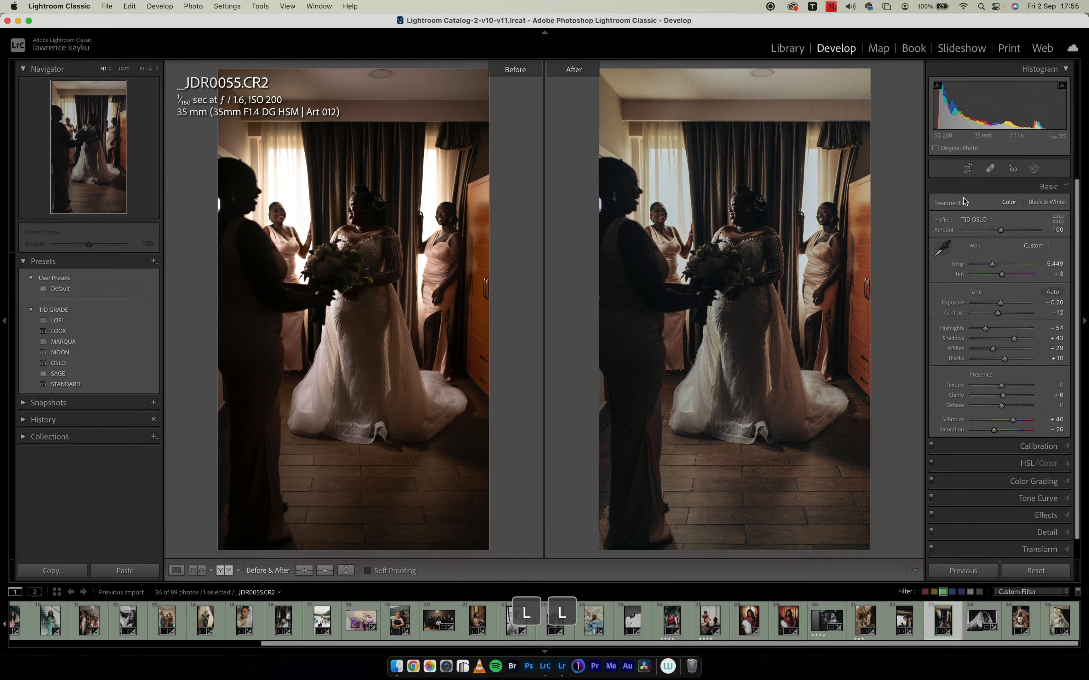
pyautogui.click(972, 191)
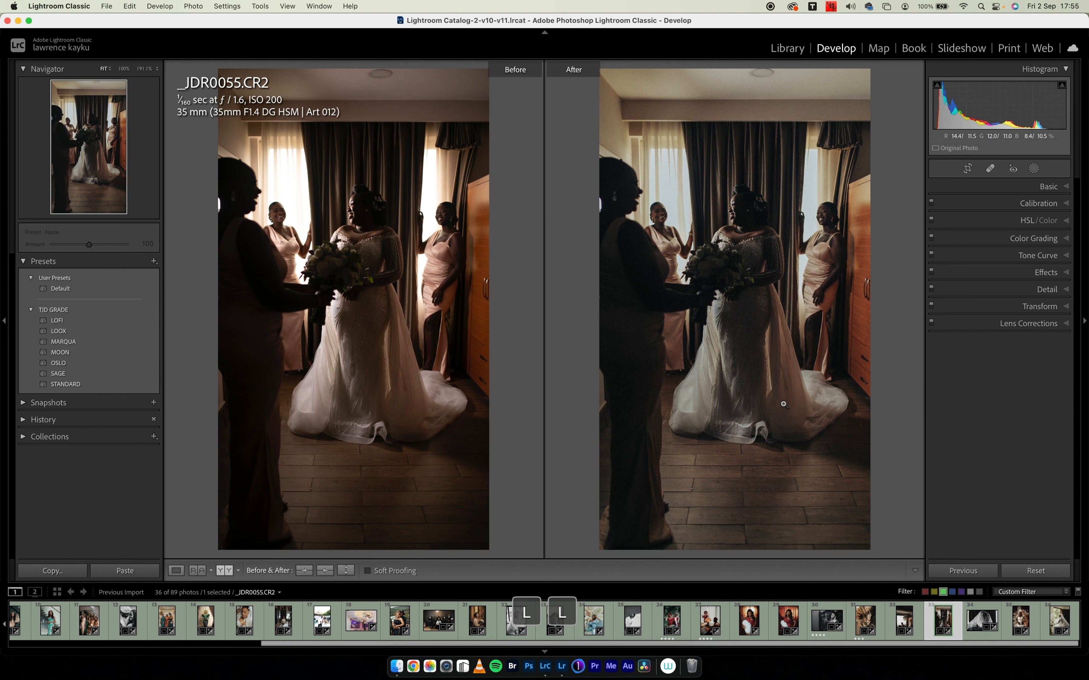
# Set the HSL Saturation of _JDR0055.CR2 to Purple −94 and Magenta −100.
pyautogui.click(992, 224)
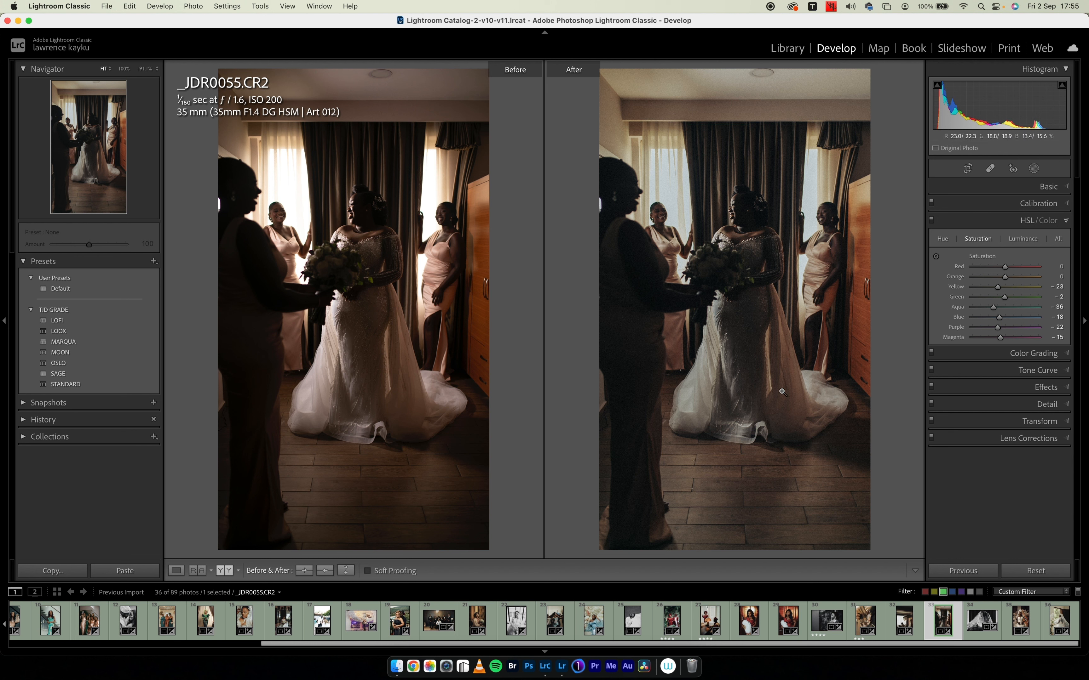
pyautogui.click(974, 327)
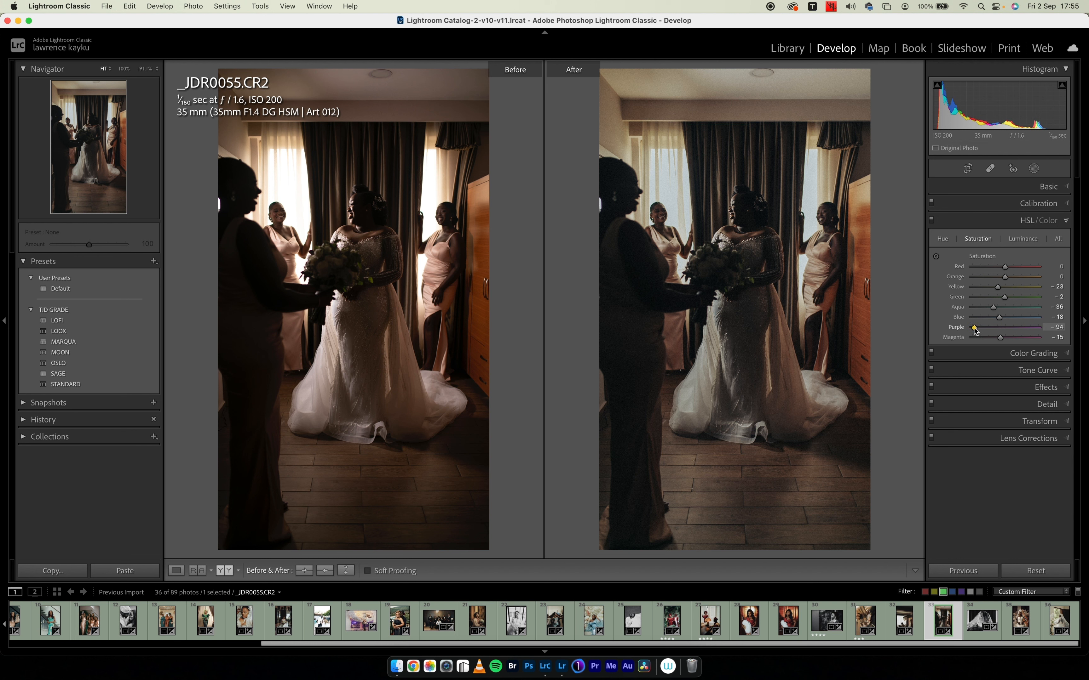
pyautogui.click(973, 338)
pyautogui.moveTo(973, 341); pyautogui.dragTo(971, 338)
# Dim the surrounding interface and compare before and after on each photo, going backward from _JDR0055.CR2 to the first photo in the filmstrip.
pyautogui.press('l')
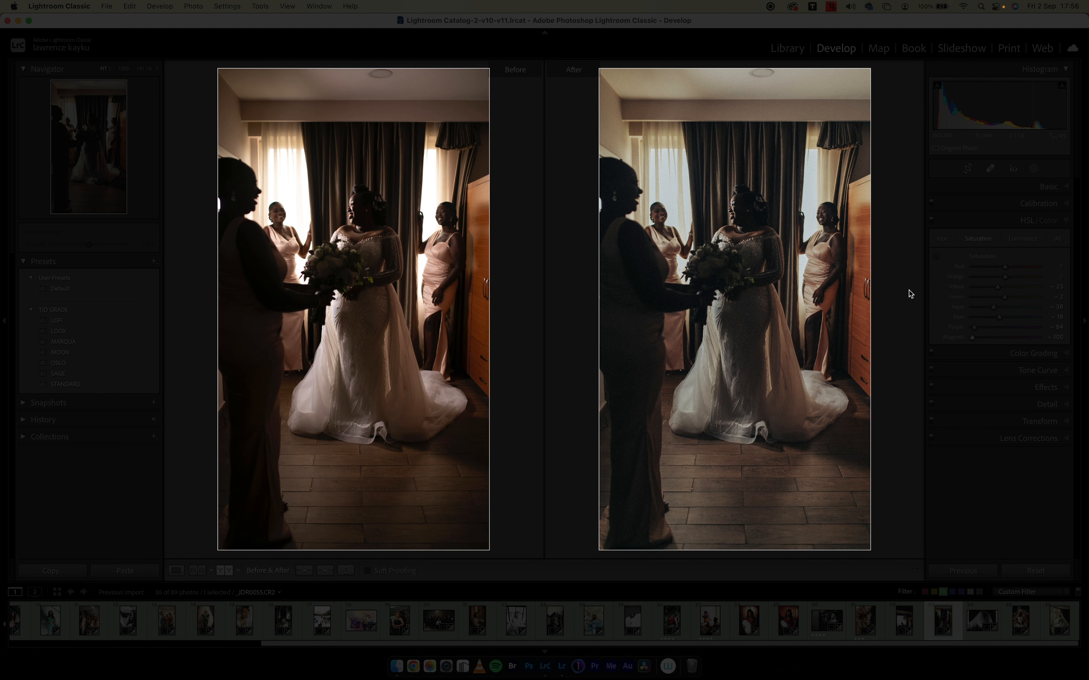
pyautogui.press('Left')
pyautogui.press('Left')
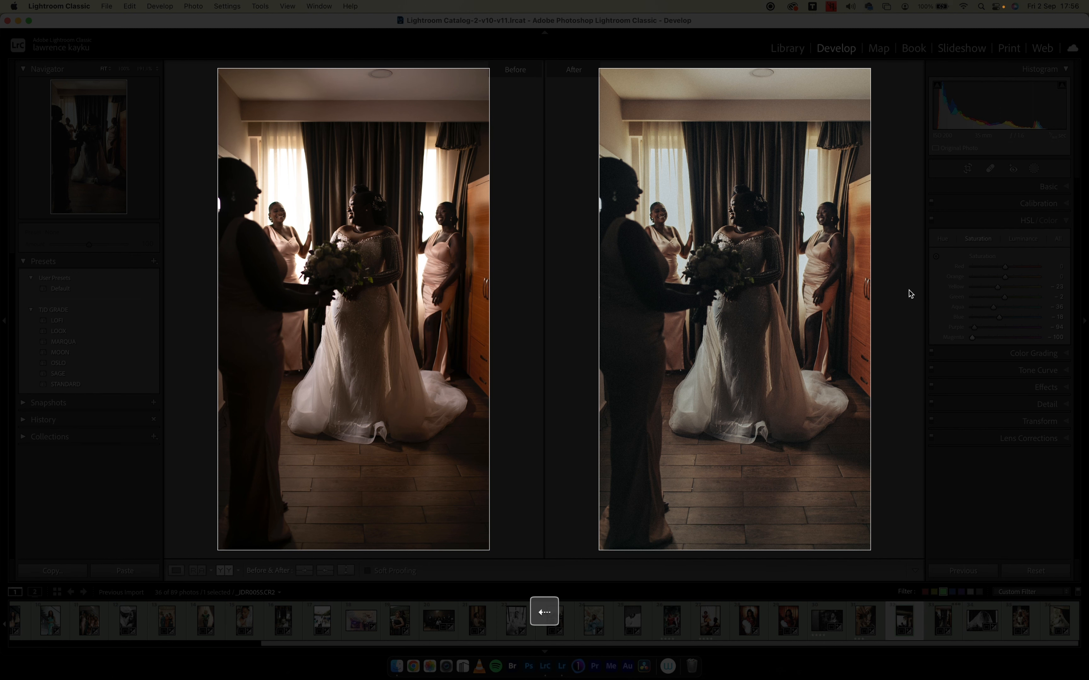
pyautogui.press('Left')
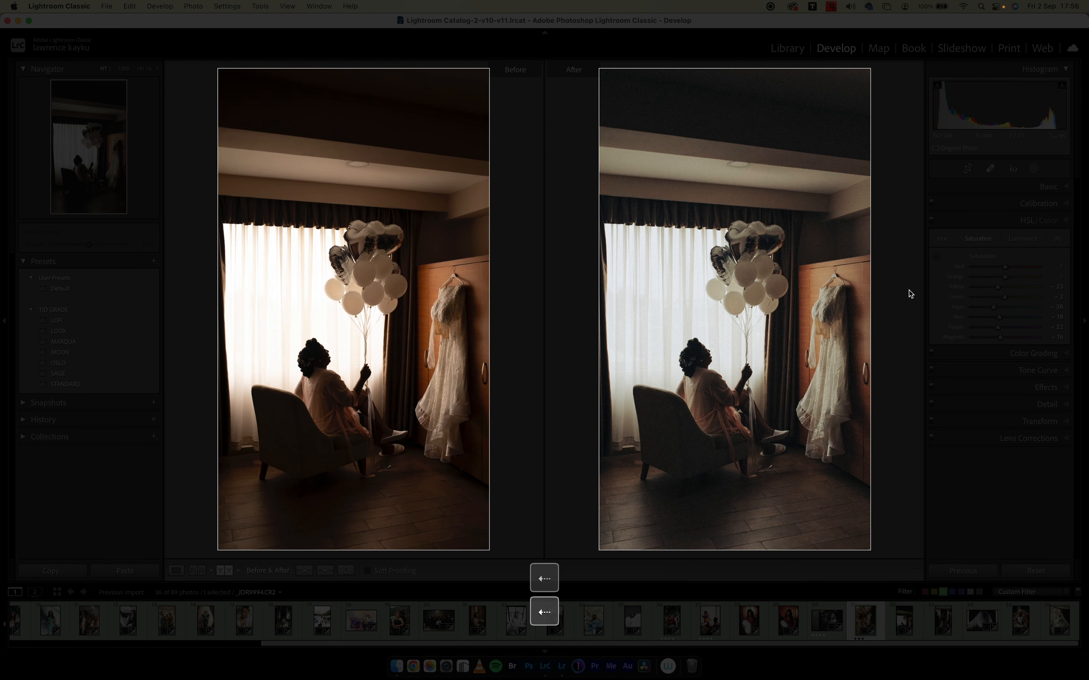
pyautogui.press('Left')
pyautogui.press('Left')
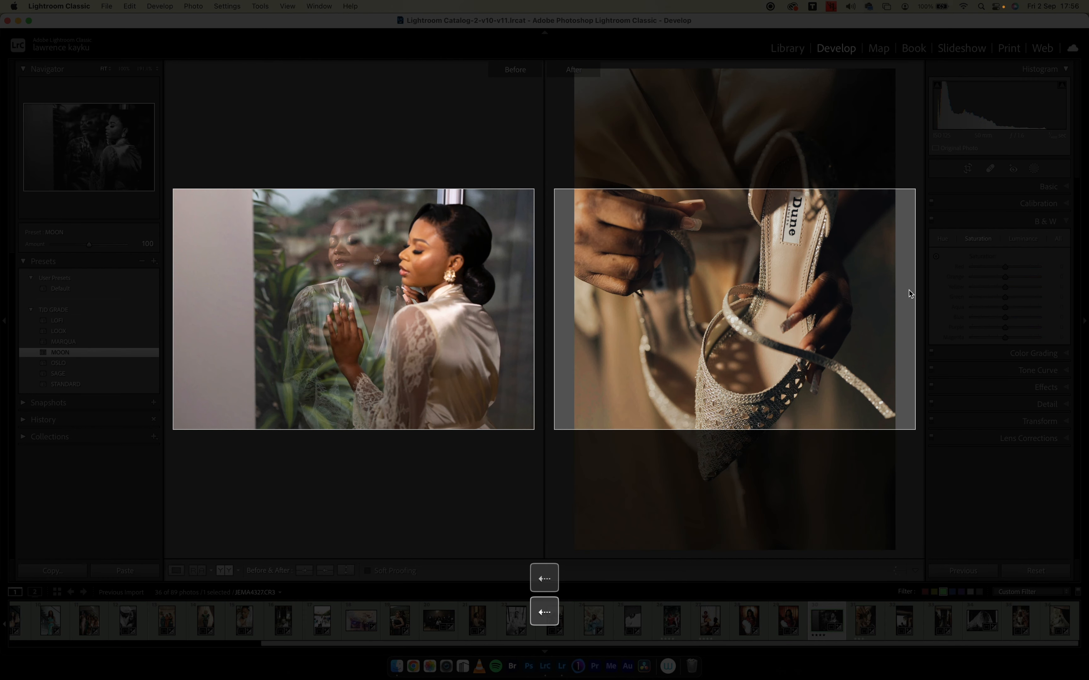
pyautogui.press('Left')
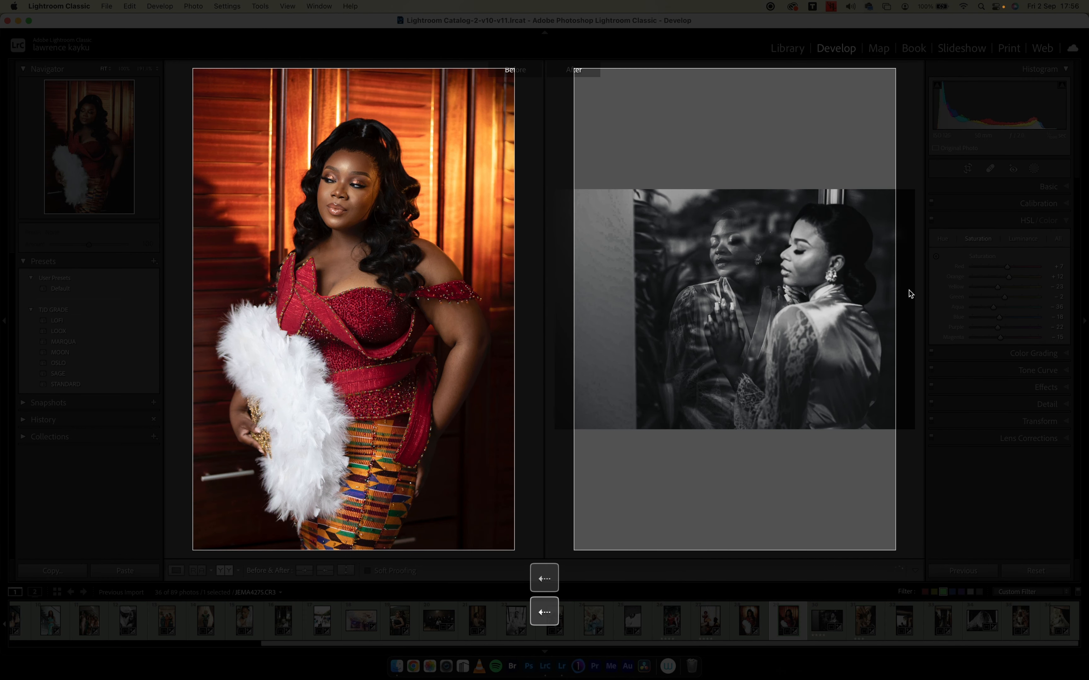
pyautogui.press('Left')
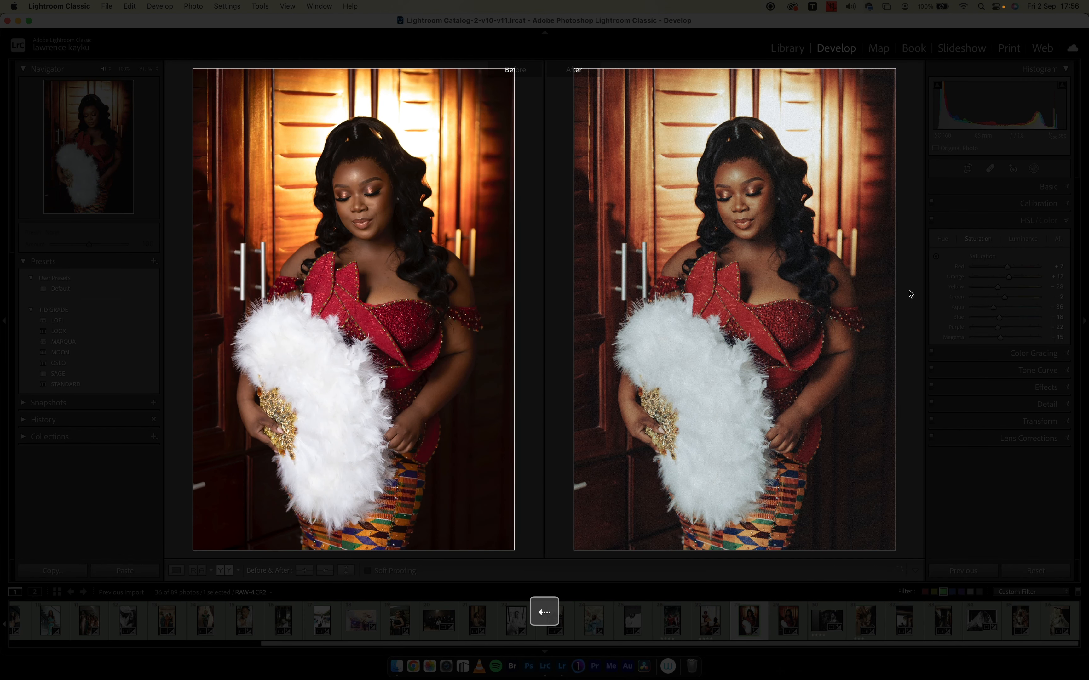
pyautogui.press('Left')
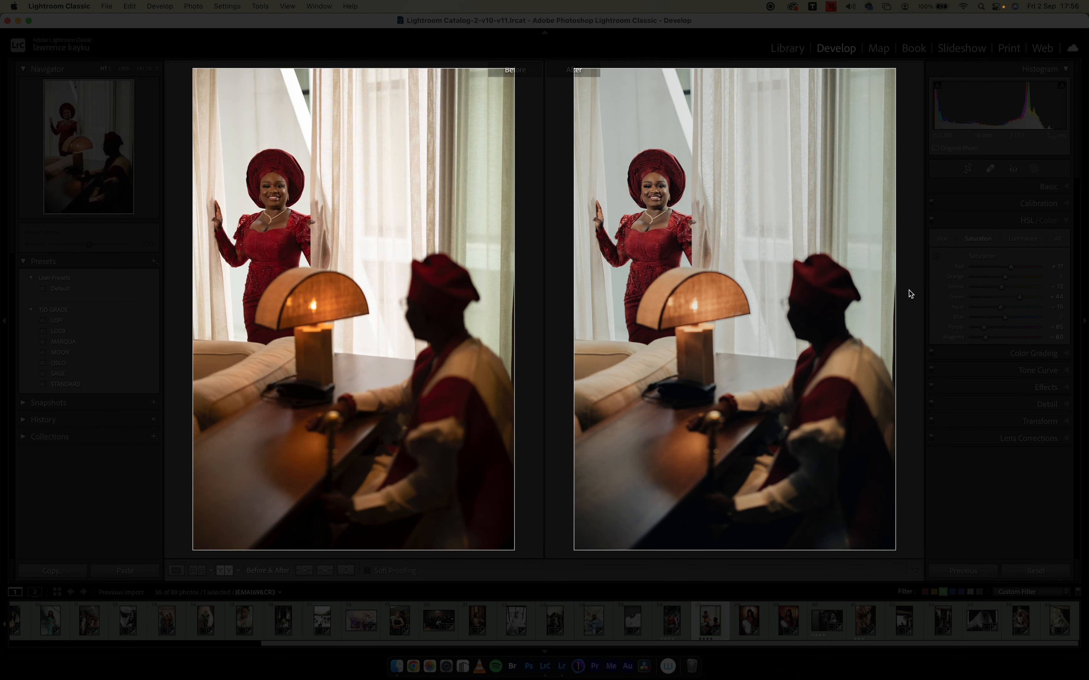
pyautogui.press('Left')
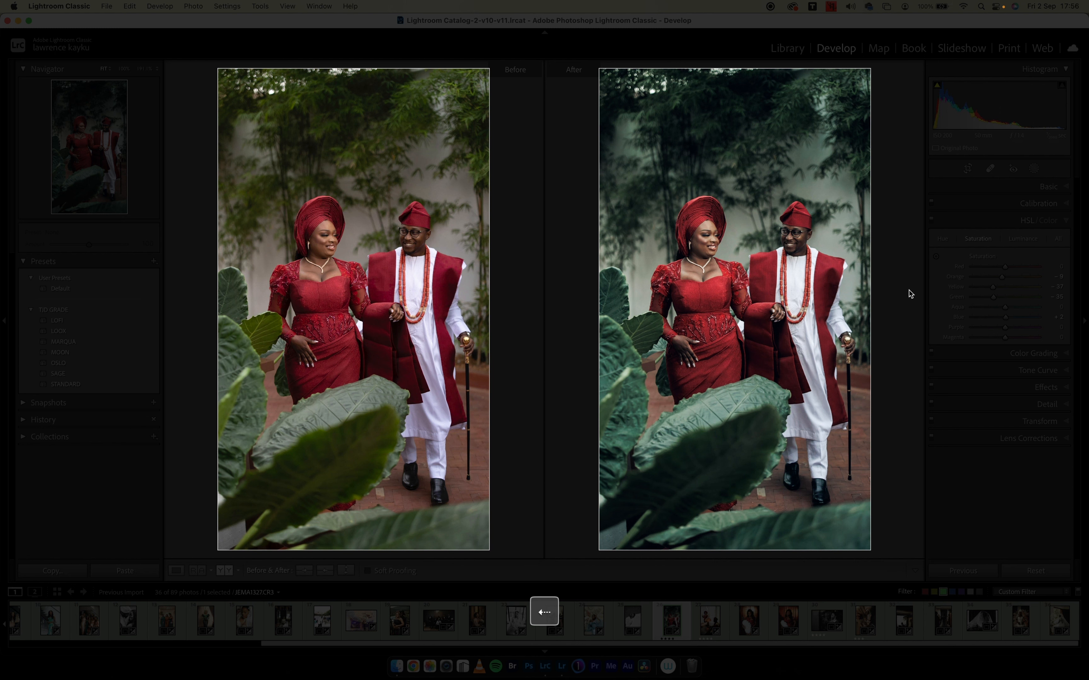
pyautogui.press('Left')
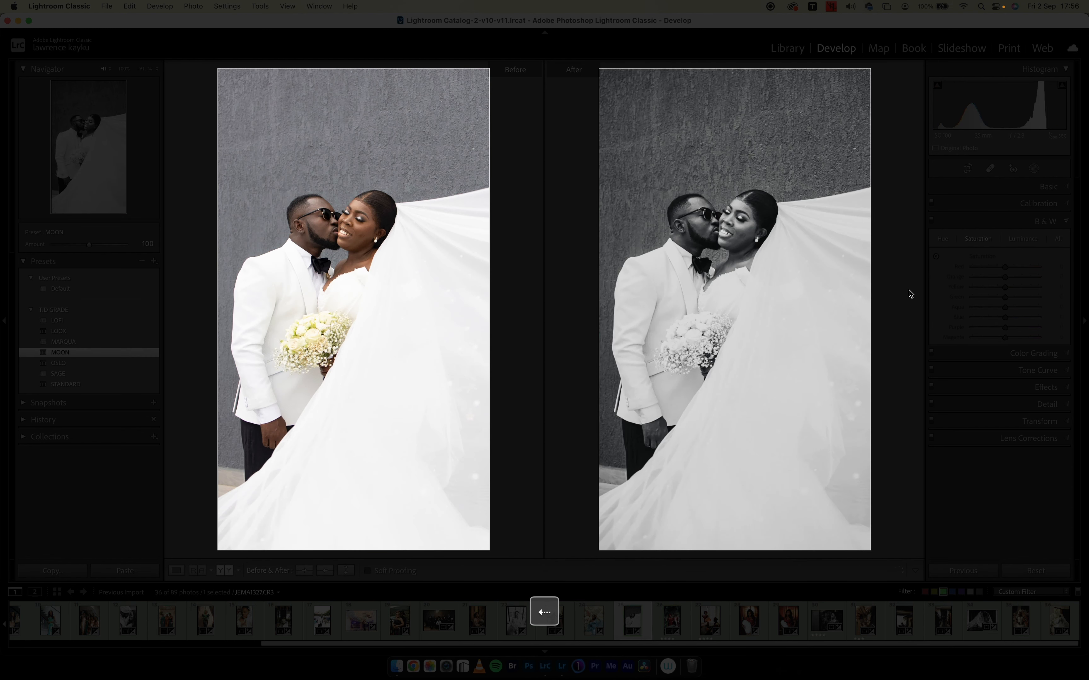
pyautogui.press('Left')
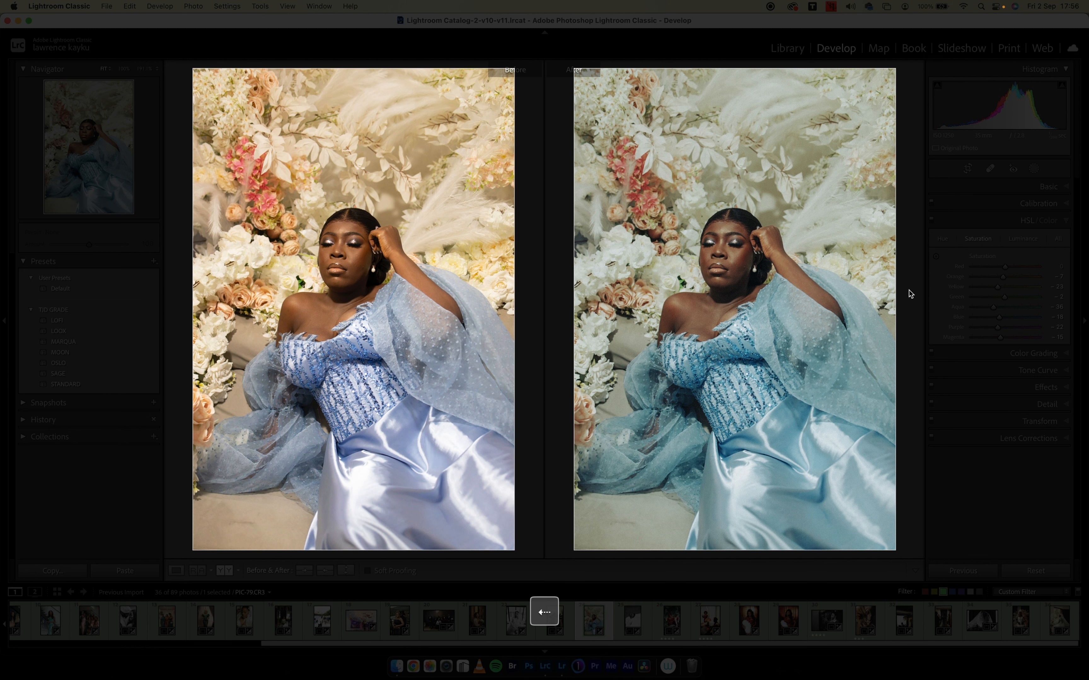
pyautogui.press('Left')
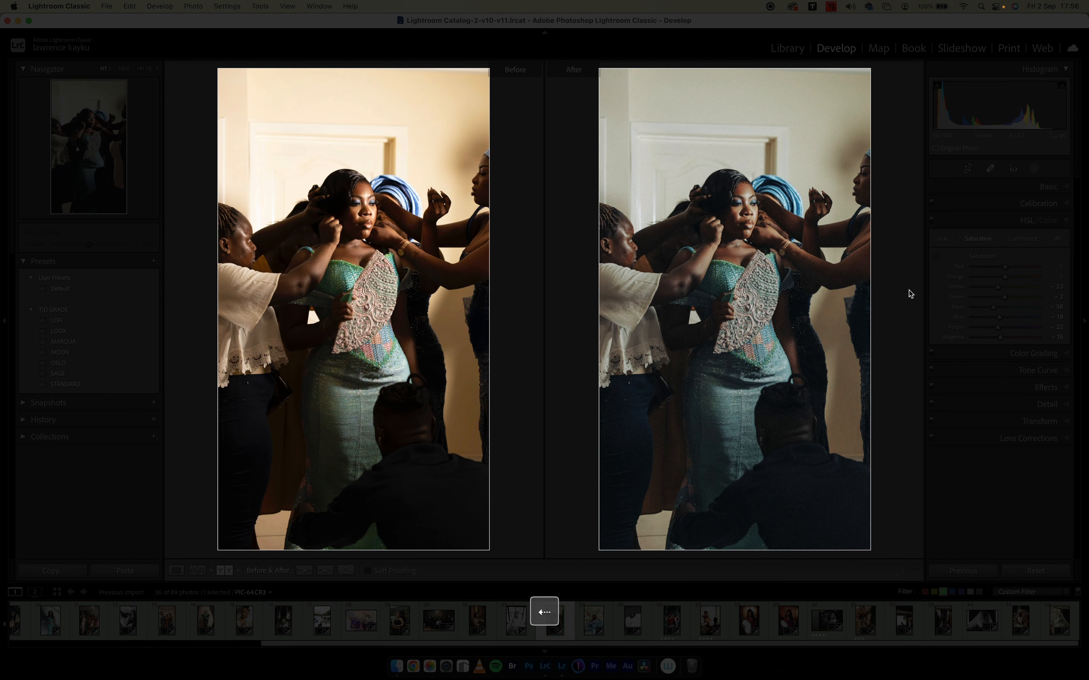
pyautogui.press('Left')
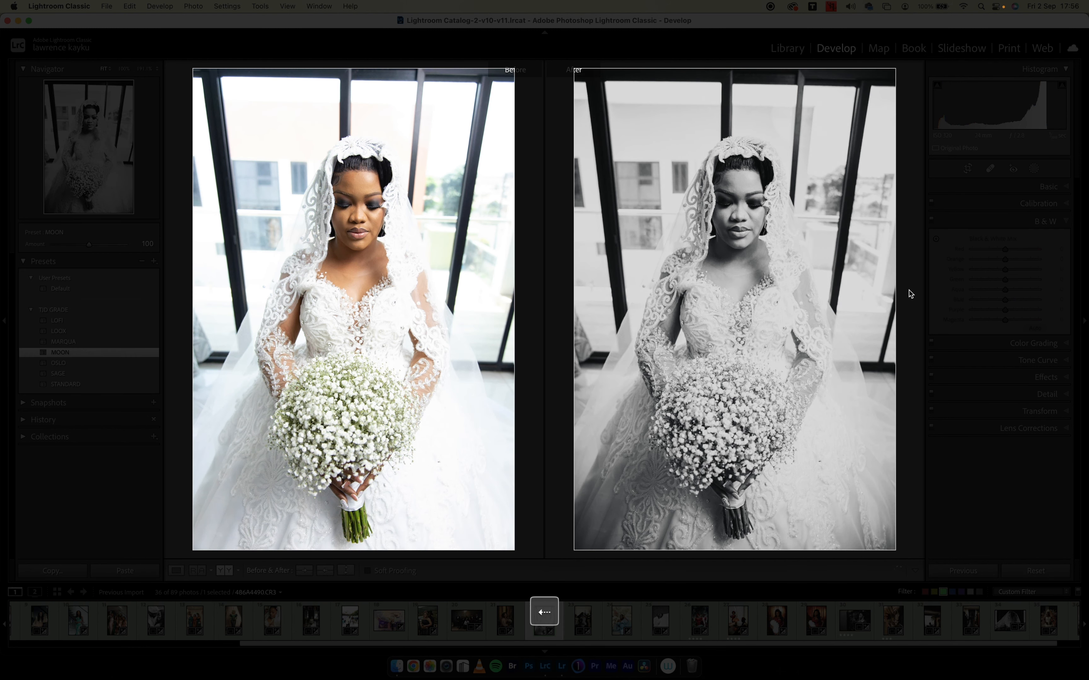
pyautogui.press('Left')
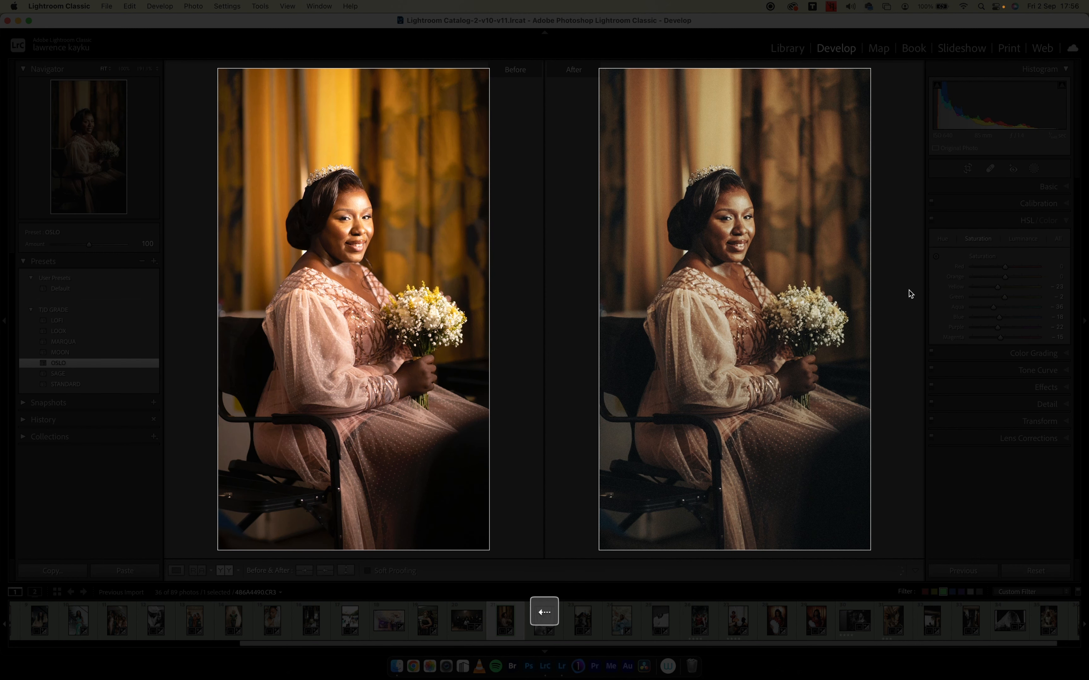
pyautogui.press('Left')
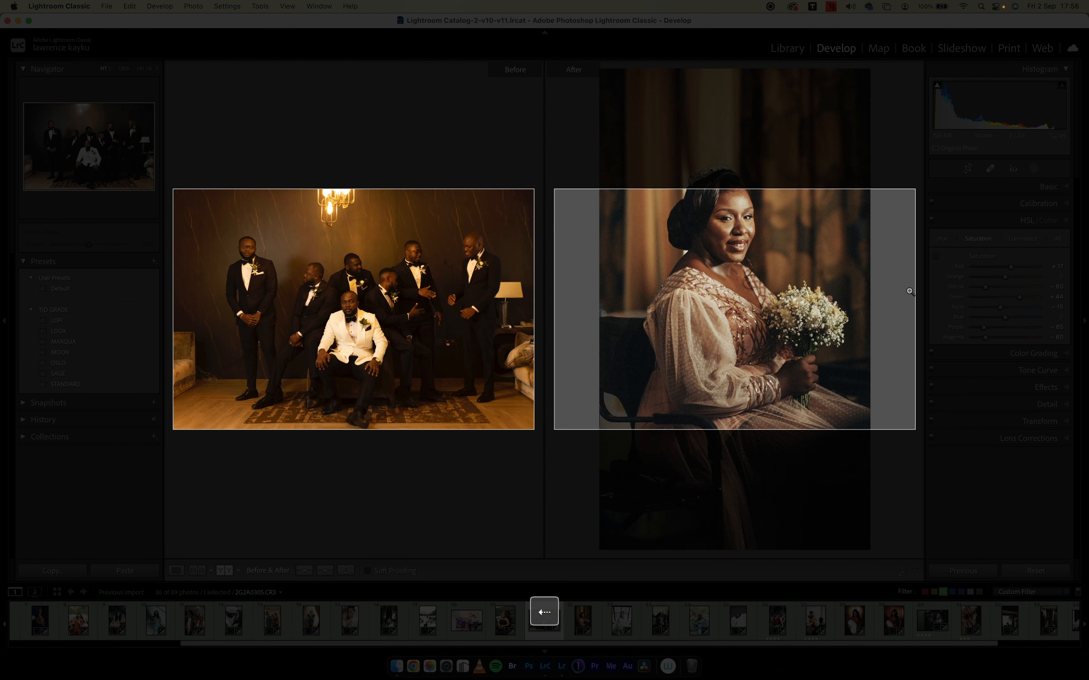
pyautogui.press('Left')
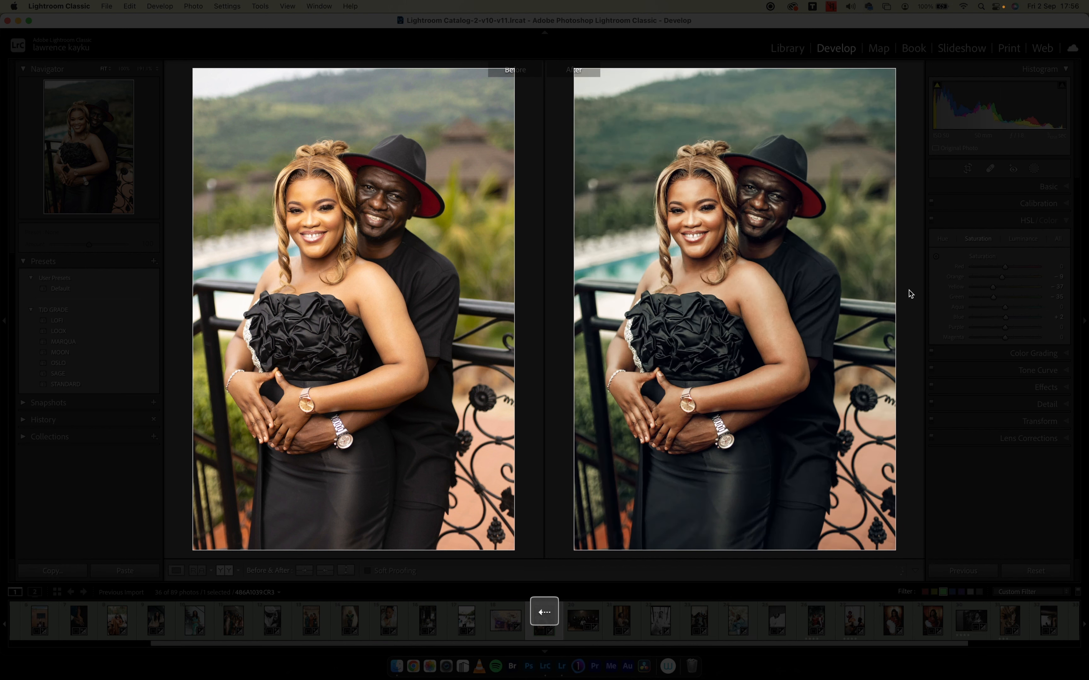
pyautogui.press('Left')
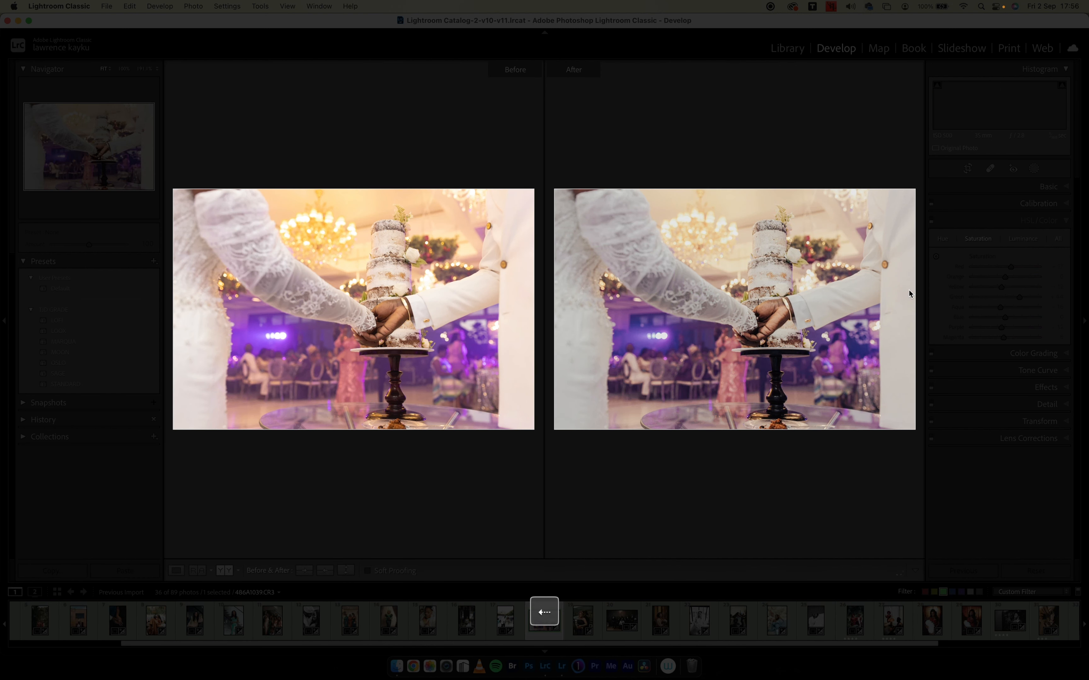
pyautogui.press('Left')
pyautogui.press('Left')
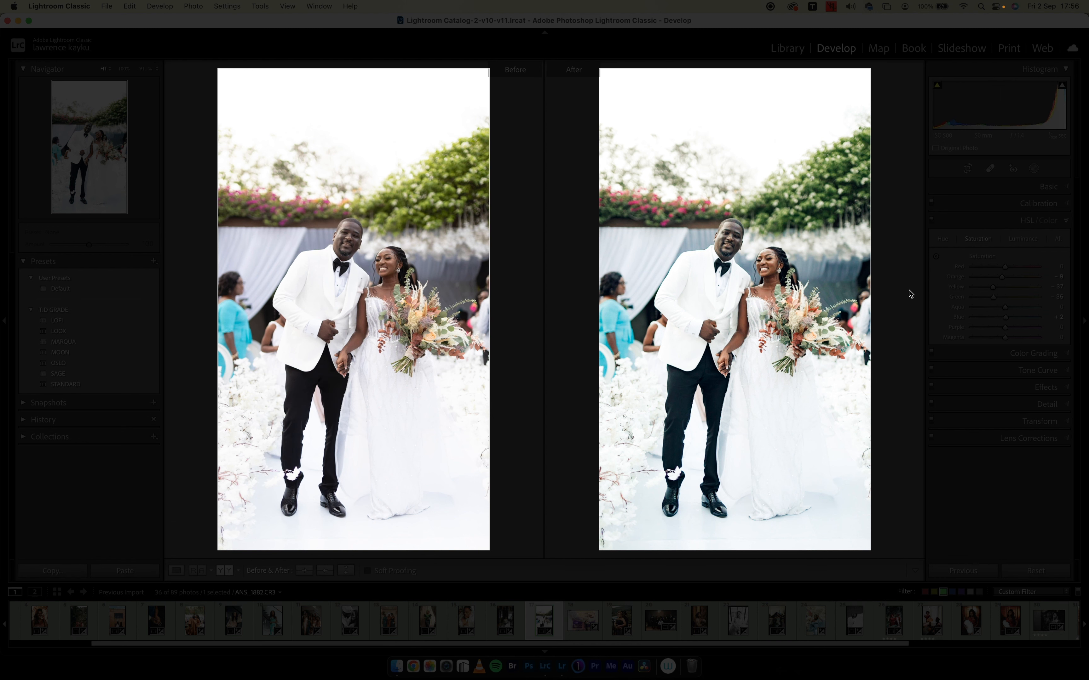
pyautogui.press('Left')
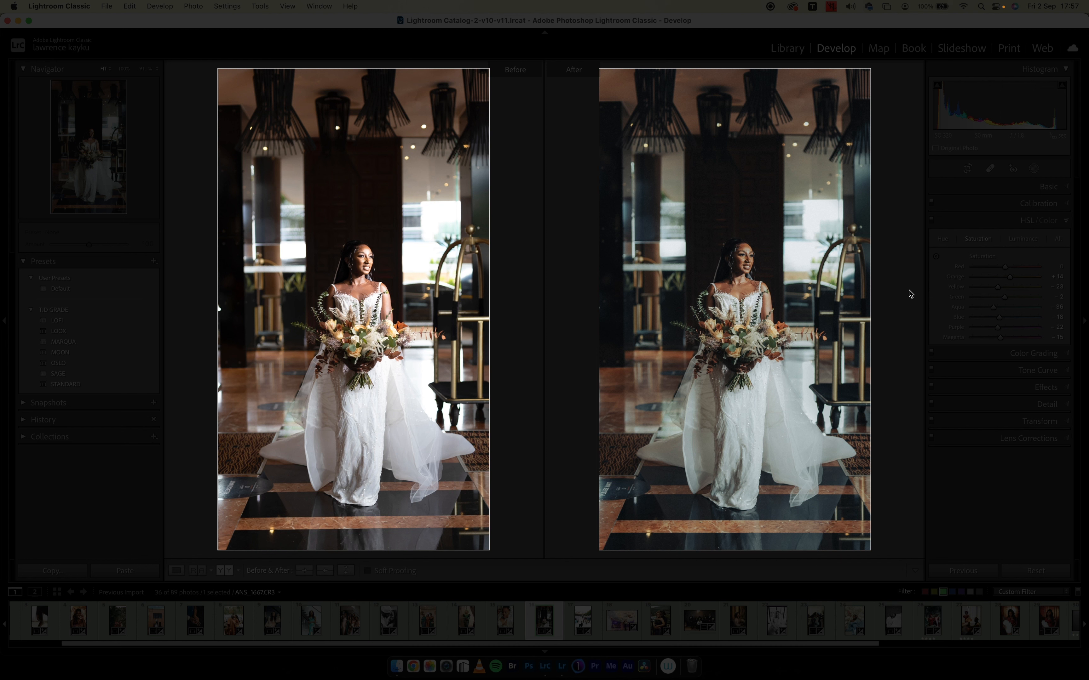
pyautogui.press('Left')
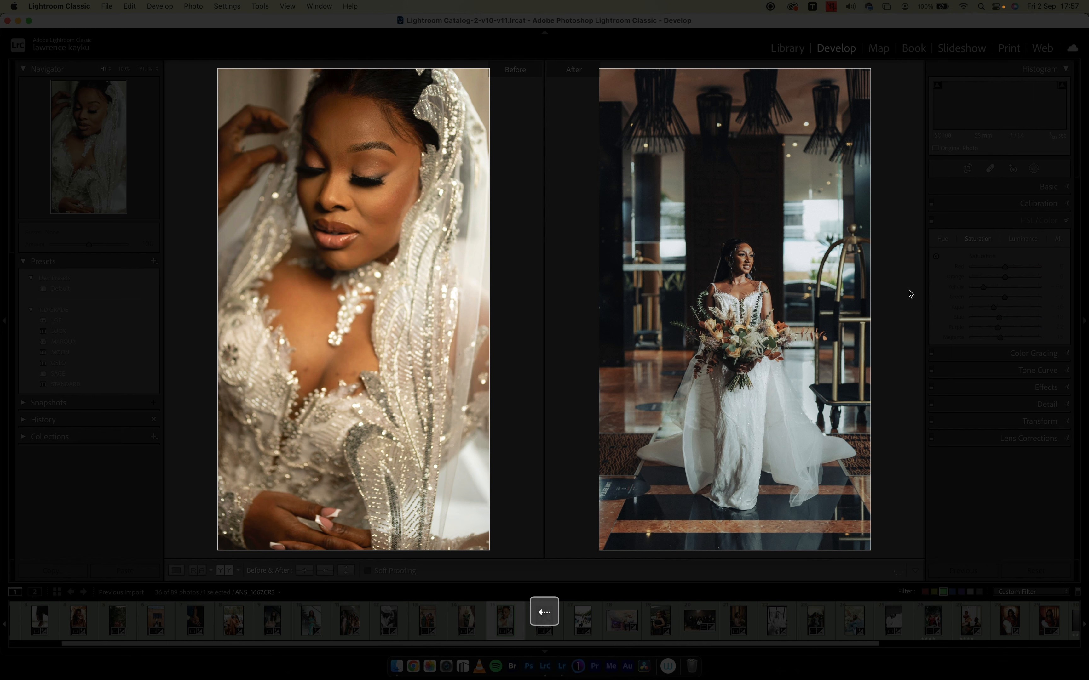
pyautogui.press('Left')
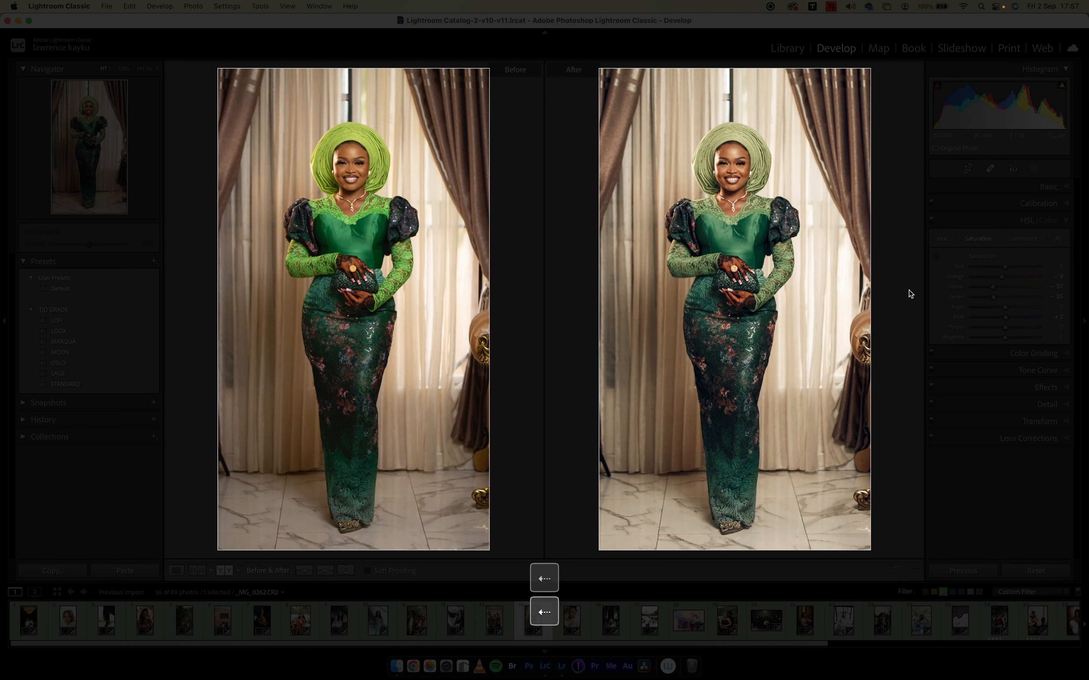
pyautogui.press('Left')
pyautogui.press('Left')
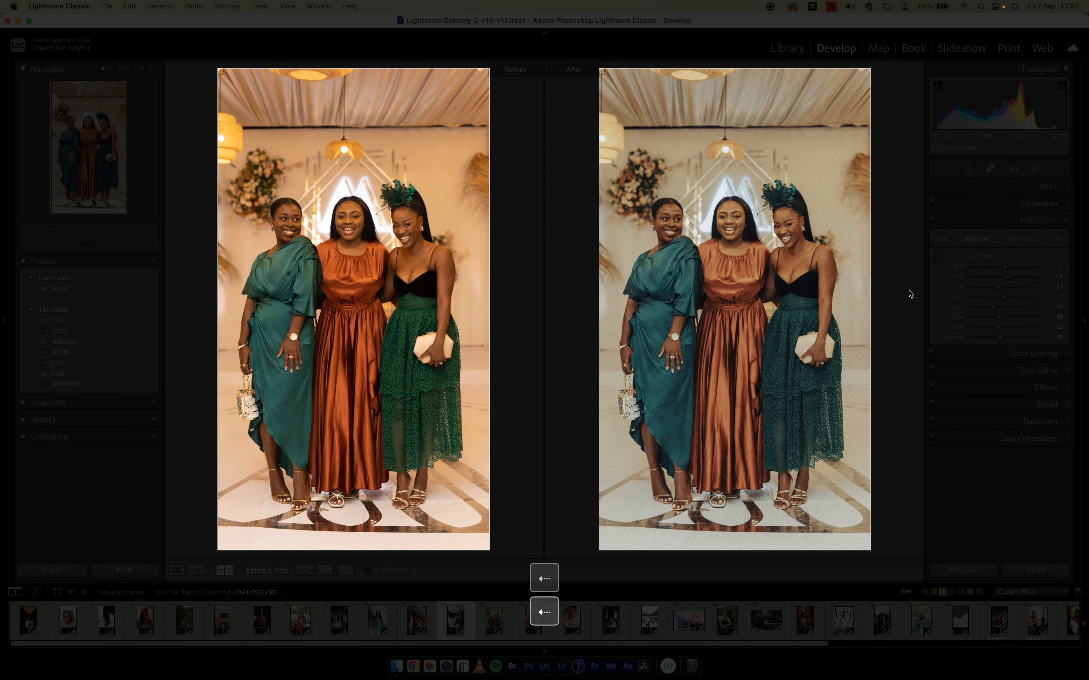
pyautogui.press('Left')
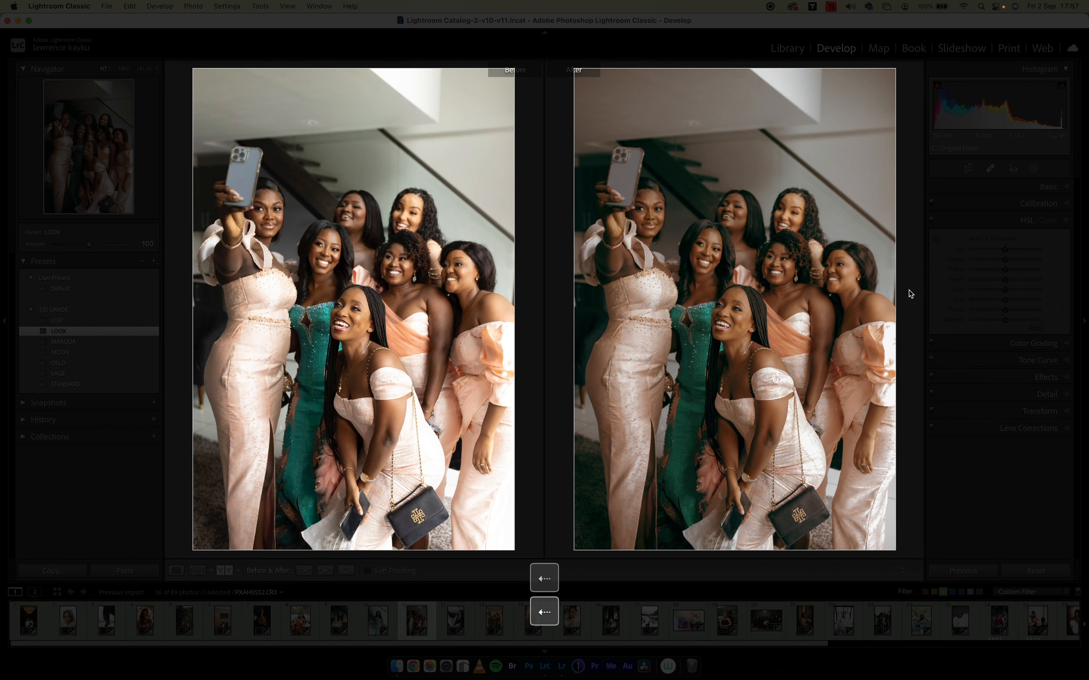
pyautogui.press('Left')
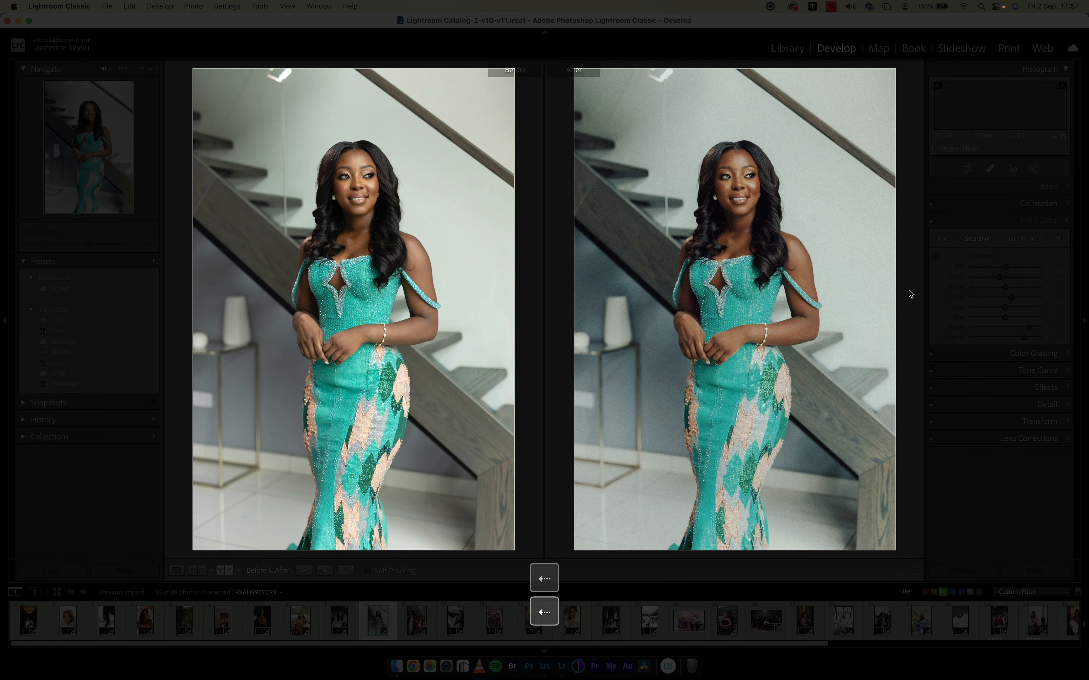
pyautogui.press('Left')
pyautogui.press('Left')
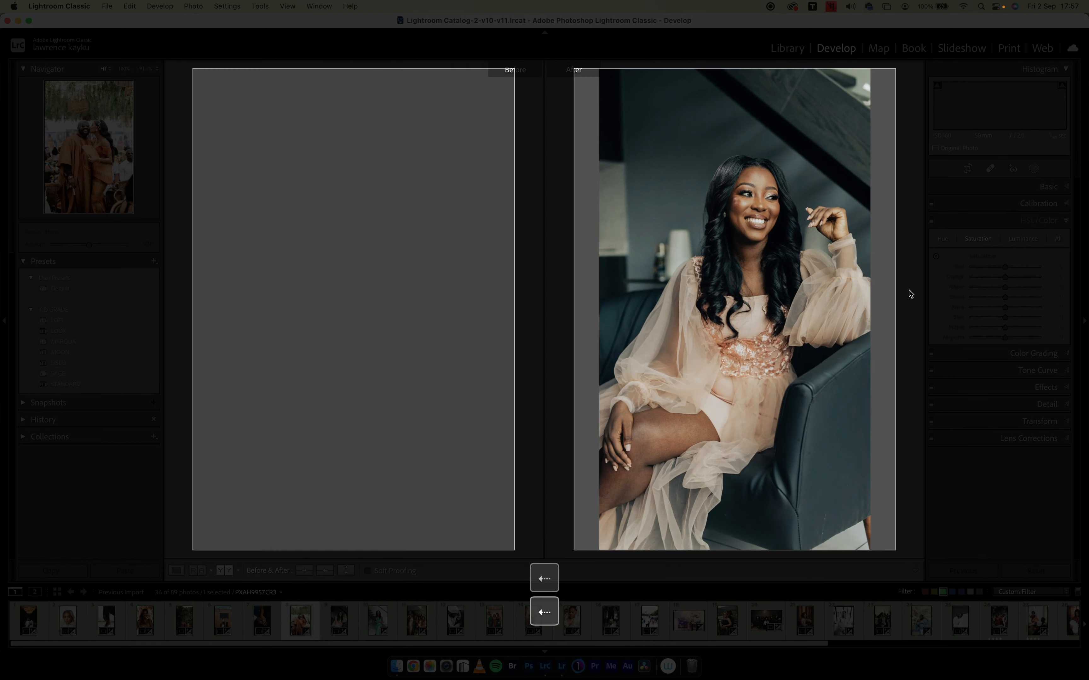
pyautogui.press('Left')
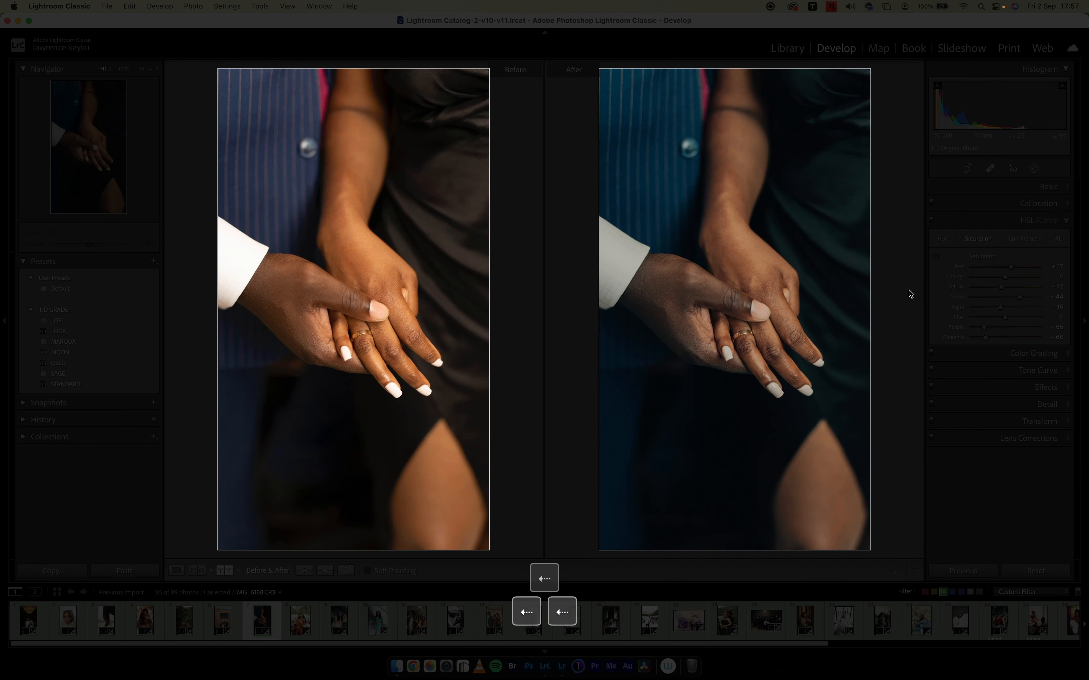
pyautogui.press('Left')
pyautogui.press('Left')
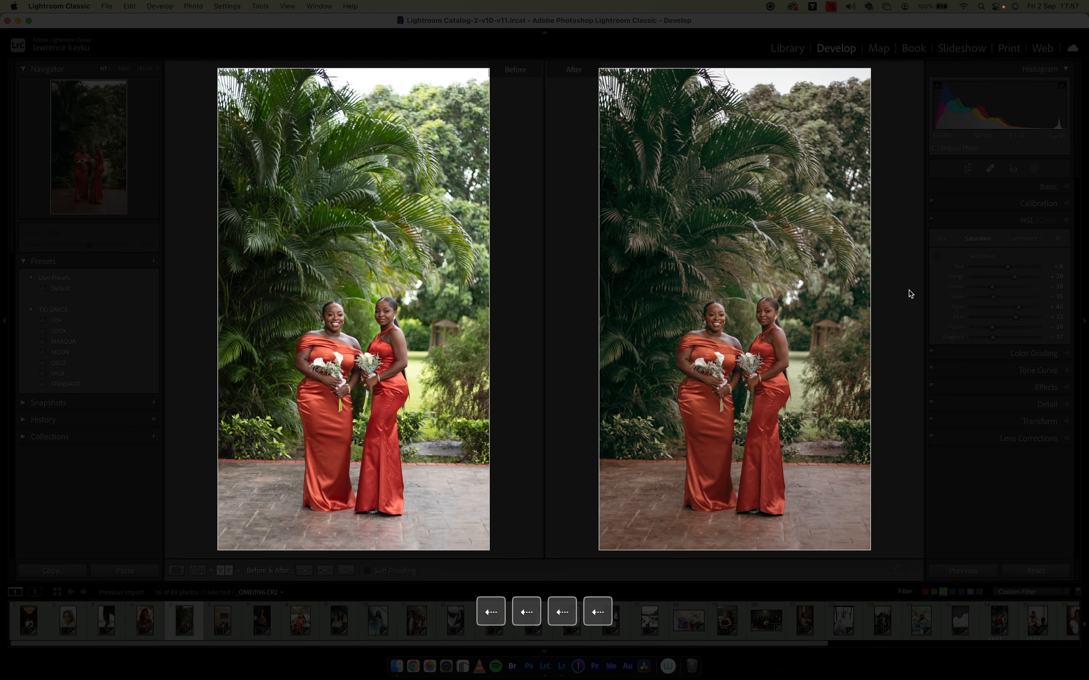
pyautogui.press('Left')
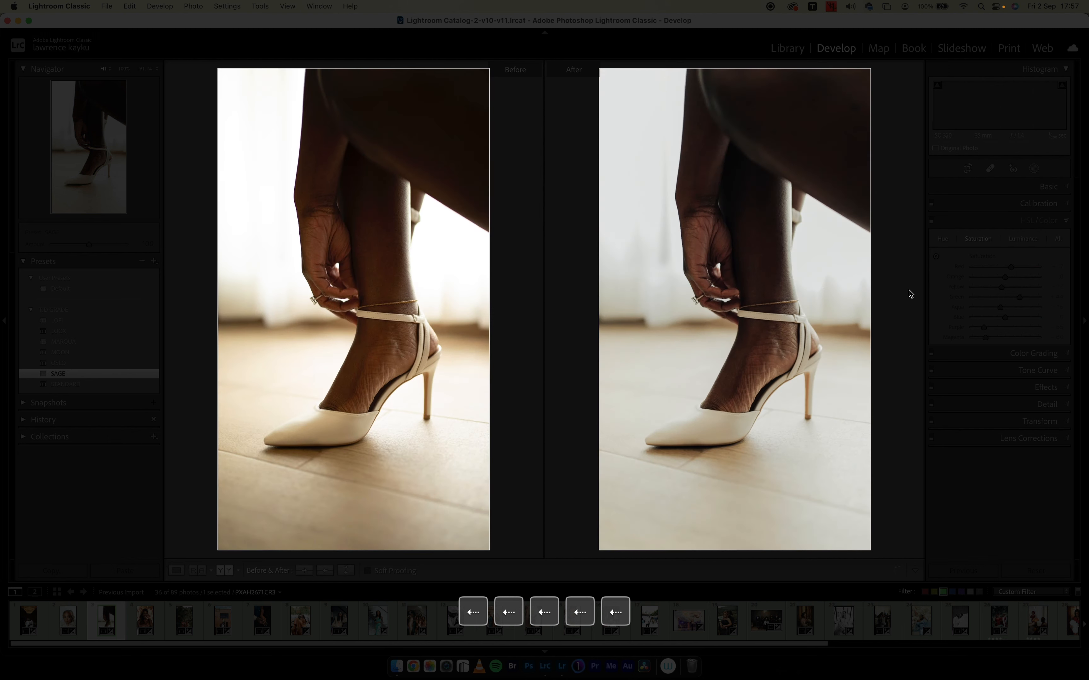
pyautogui.press('Left')
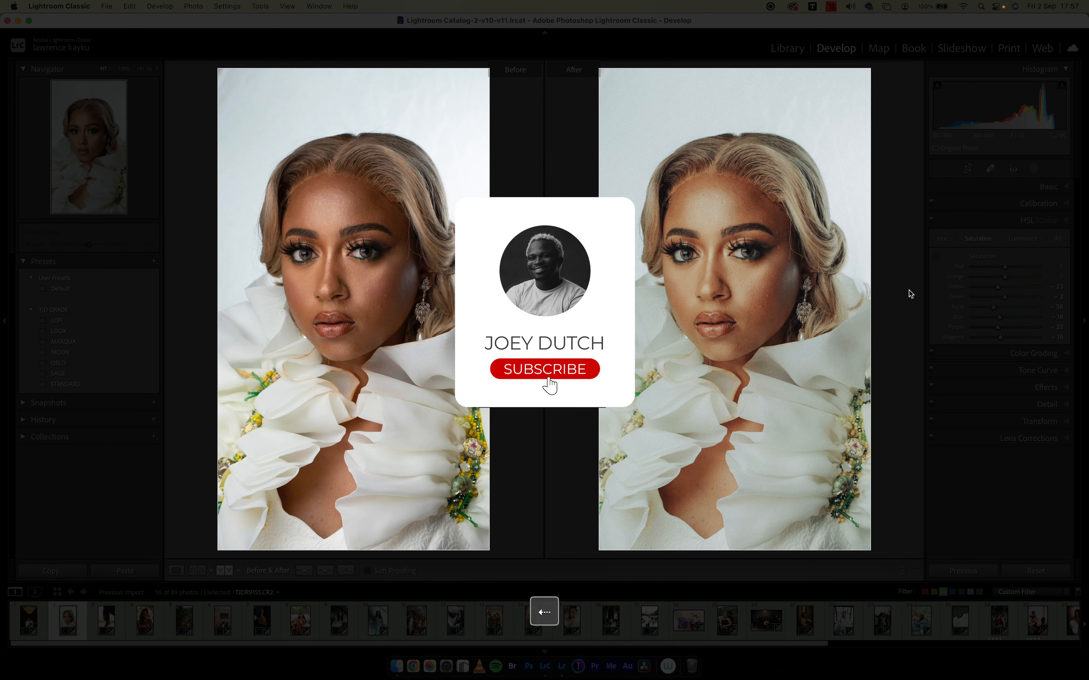
pyautogui.press('Left')
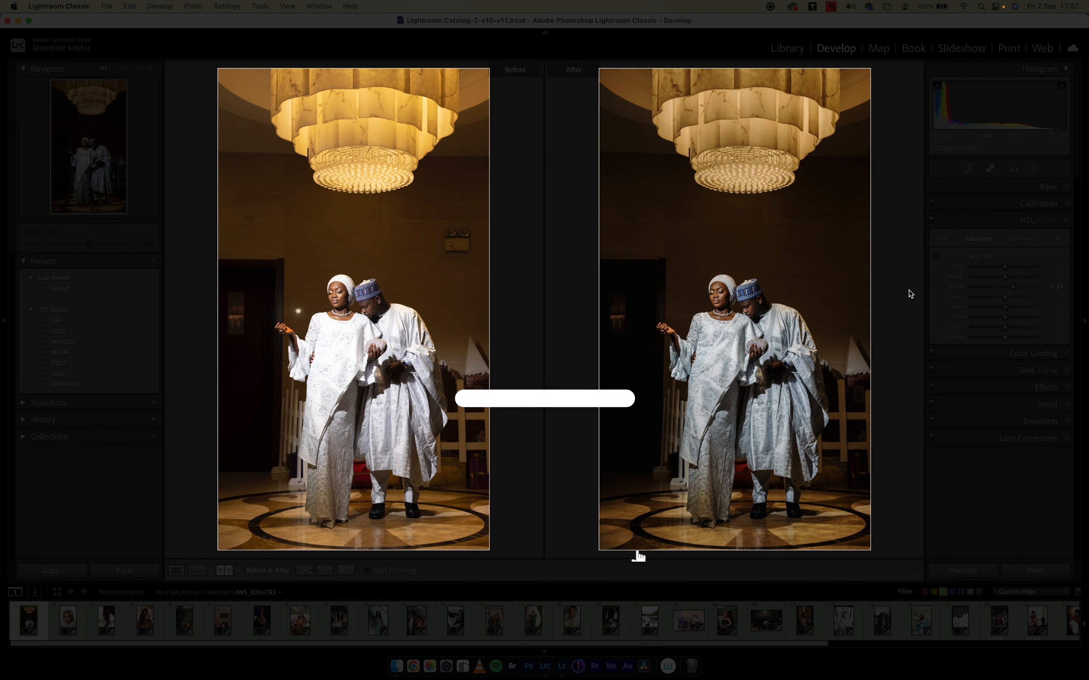